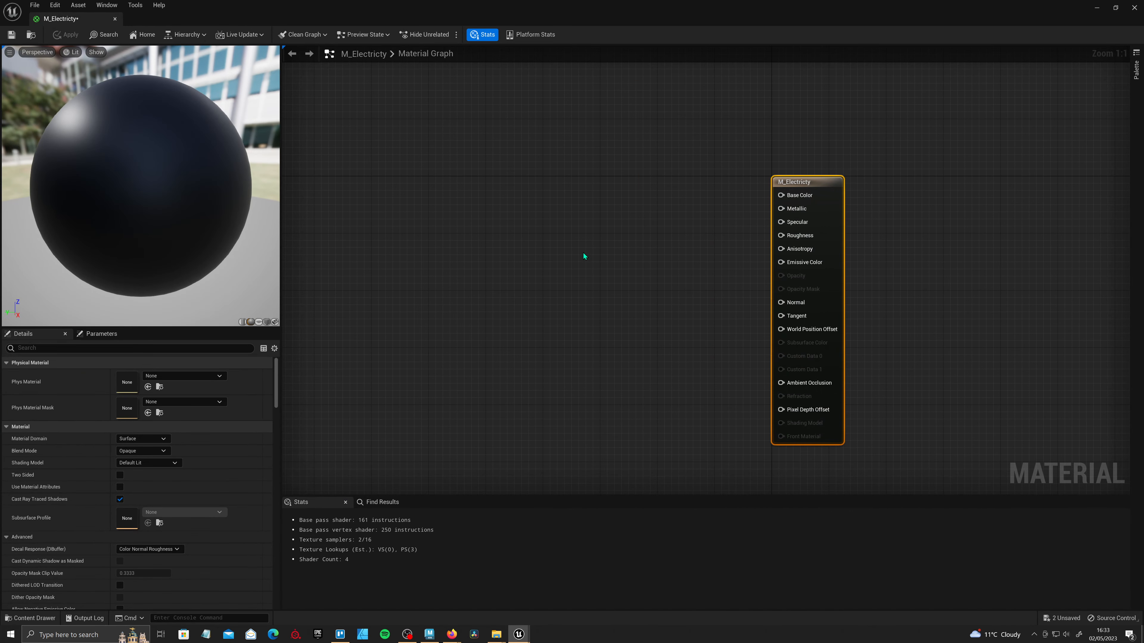
- Add a Particle Color node and wire its RGB to Base Color and Emissive Color and its alpha to Opacity
right_click(582, 253)
text(partic)
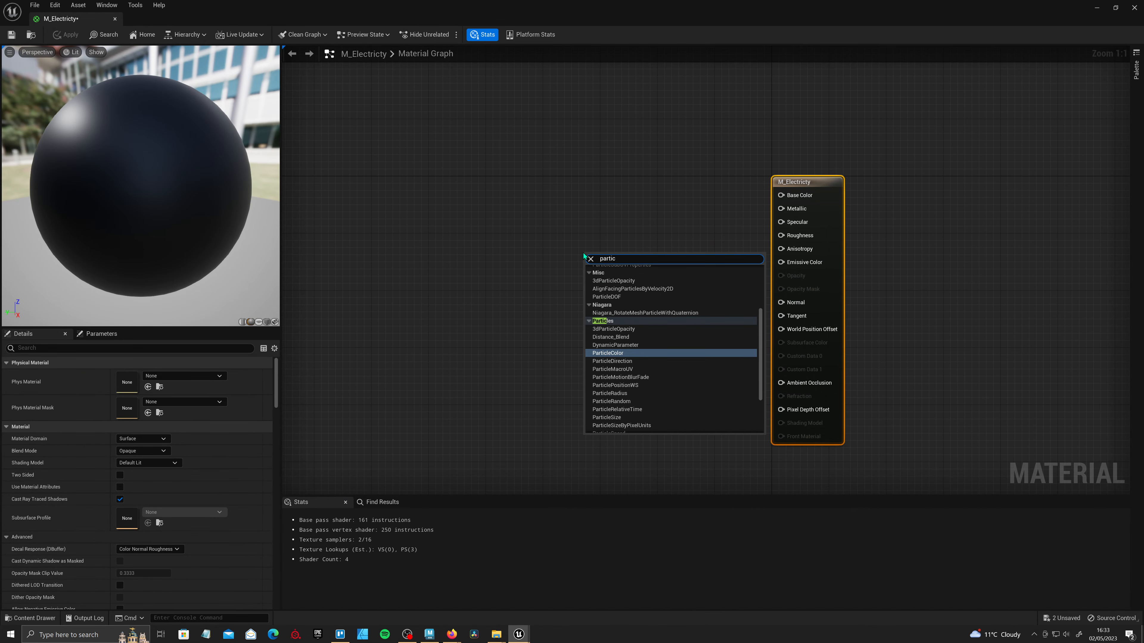
key(Return)
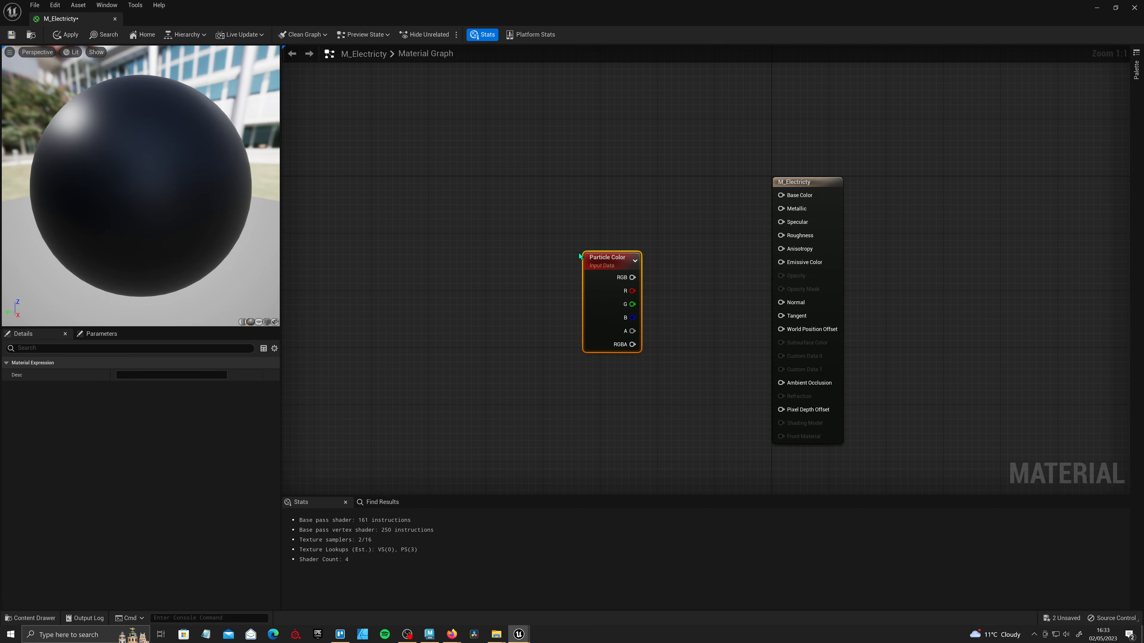
drag(583, 253, 782, 195)
drag(421, 279, 872, 278)
drag(431, 254, 860, 291)
- Set the blend mode of the M_Electricty material to Translucent
click(888, 294)
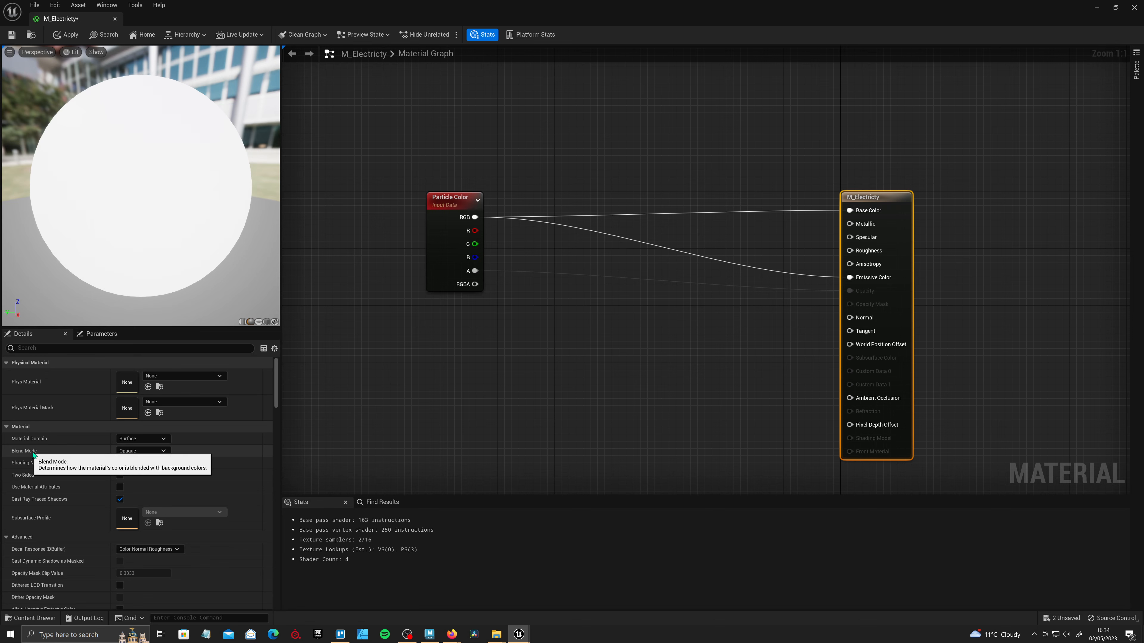
click(149, 453)
click(143, 477)
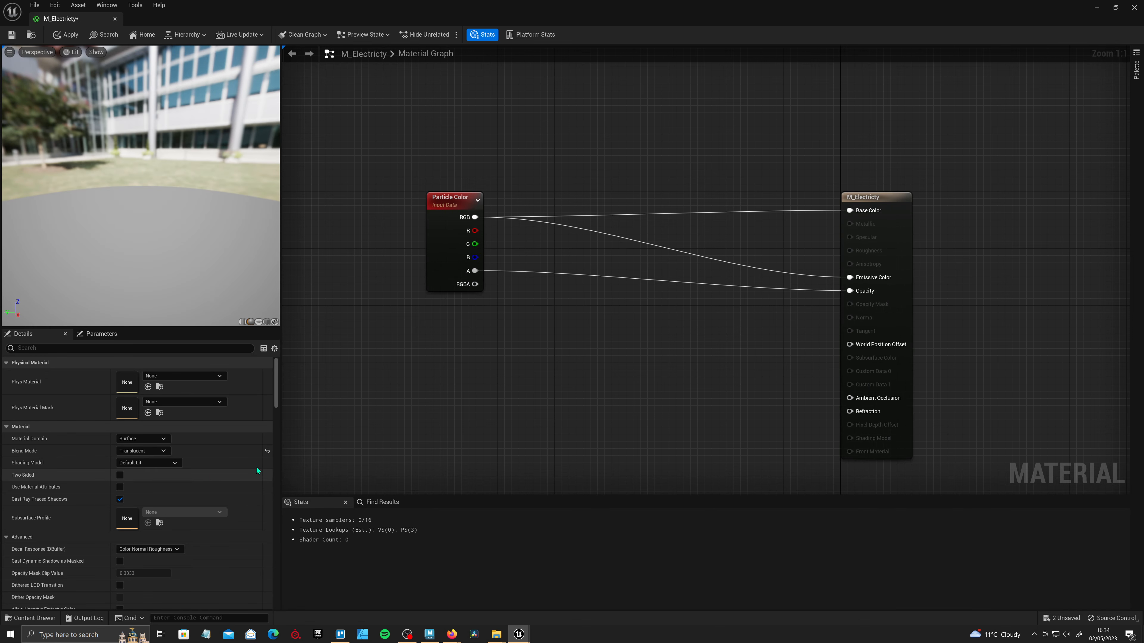
- Save the M_Electricty material and close its editor
right_drag(500, 391, 480, 416)
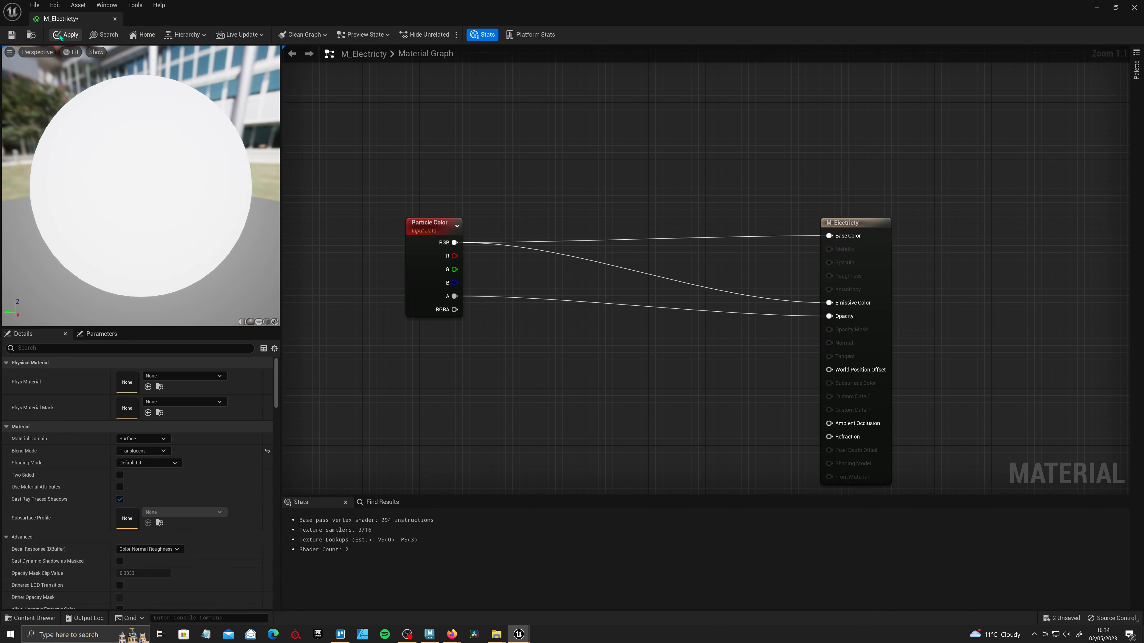
click(13, 37)
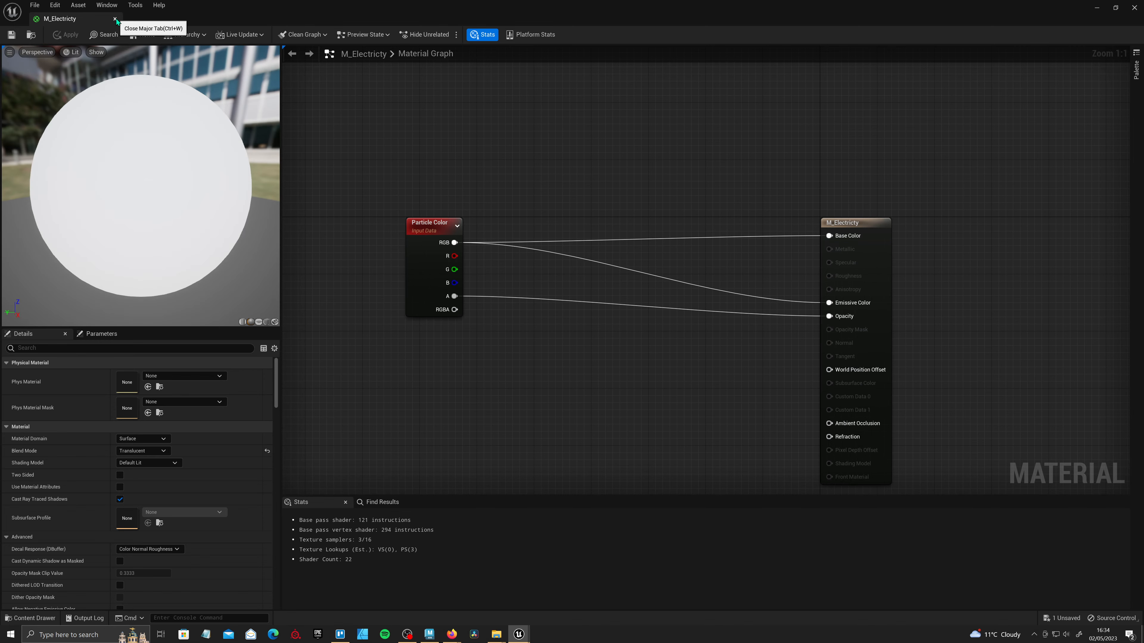
click(115, 19)
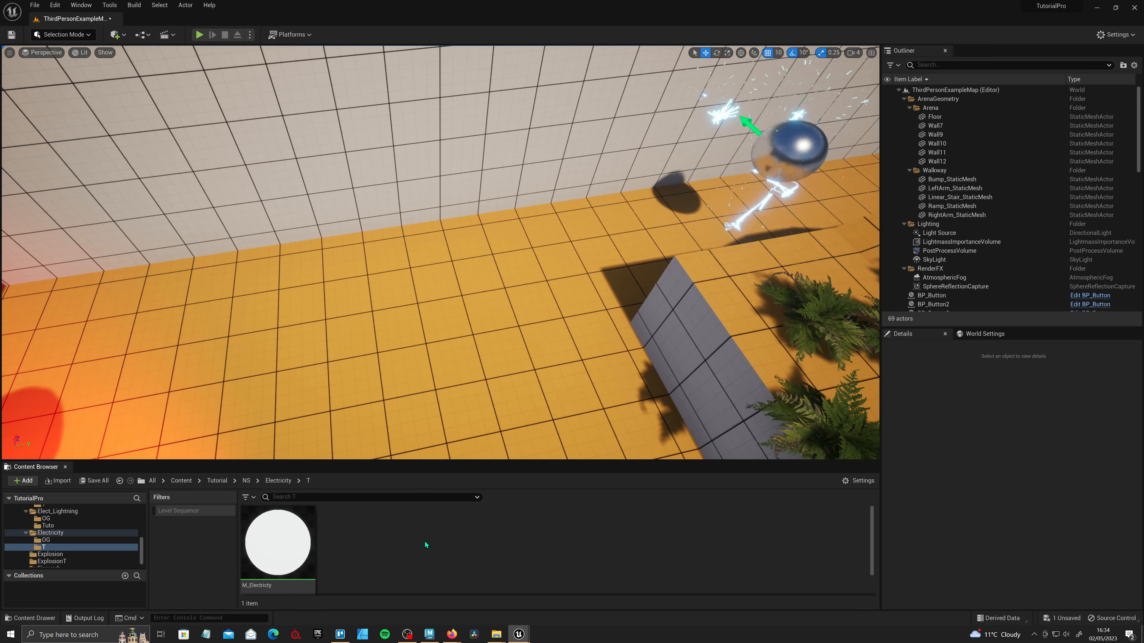
- Create a Niagara system in the T folder from selected emitters, using the Empty emitter template
right_click(392, 538)
click(443, 346)
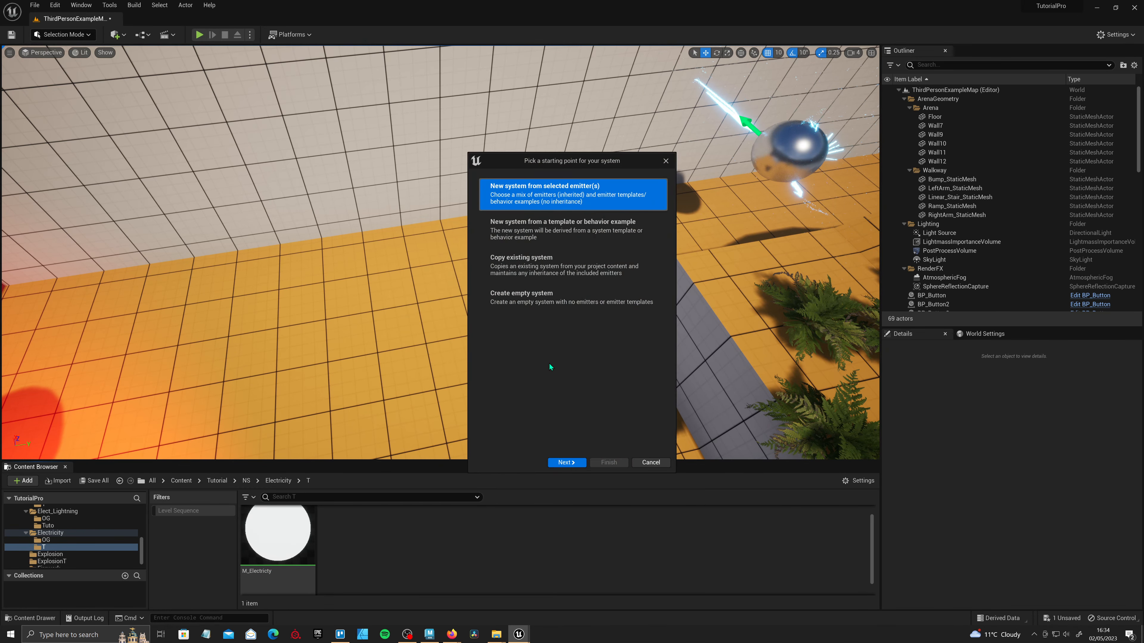
click(574, 469)
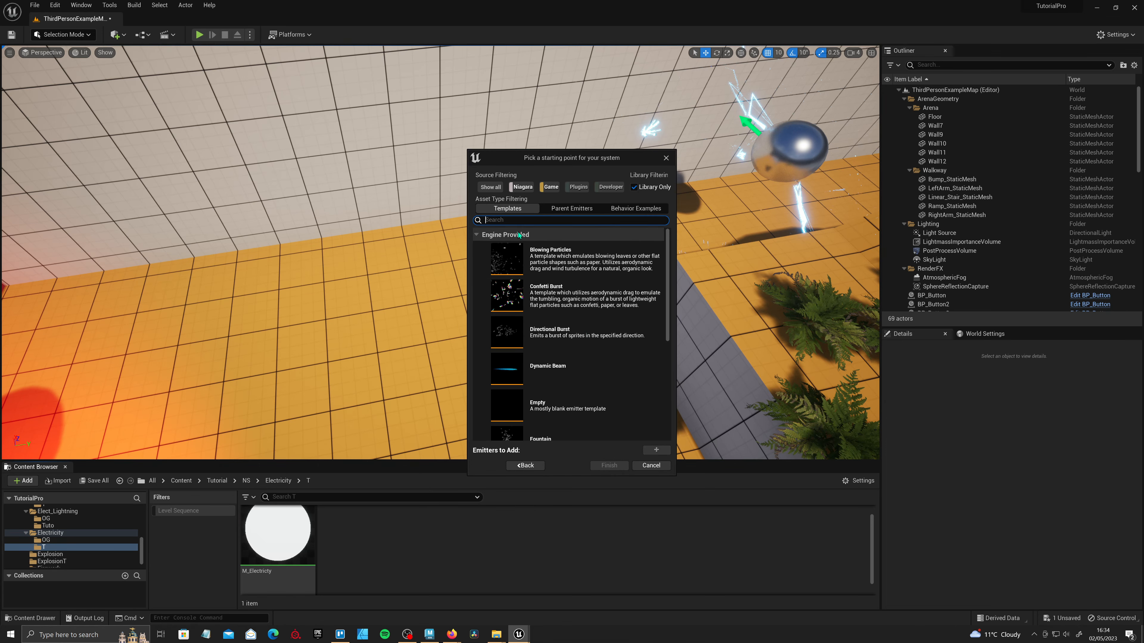
text(emp)
double_click(554, 259)
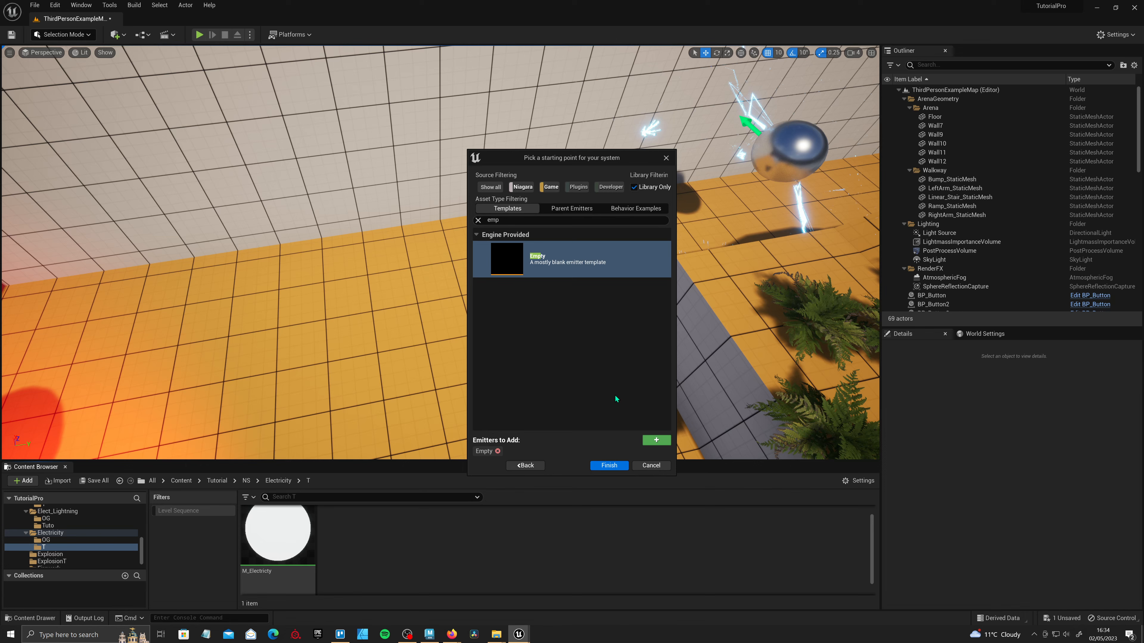
click(609, 466)
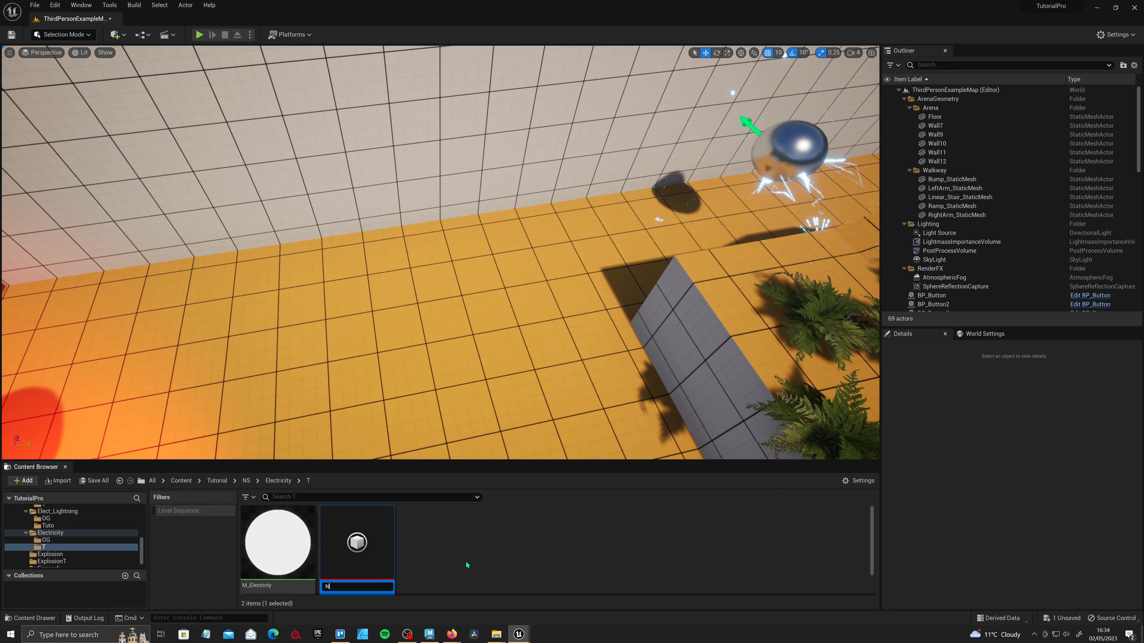
- Name the new Niagara system NA_ReactiveElectricity and open it for editing
text(NA_Reac)
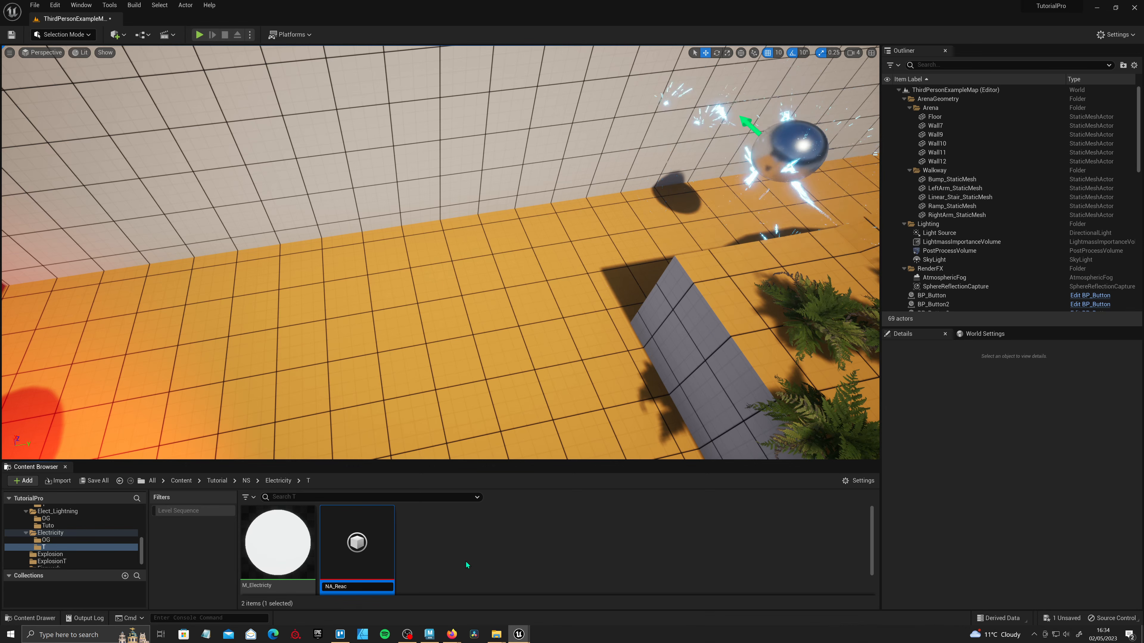
text(tiveElec)
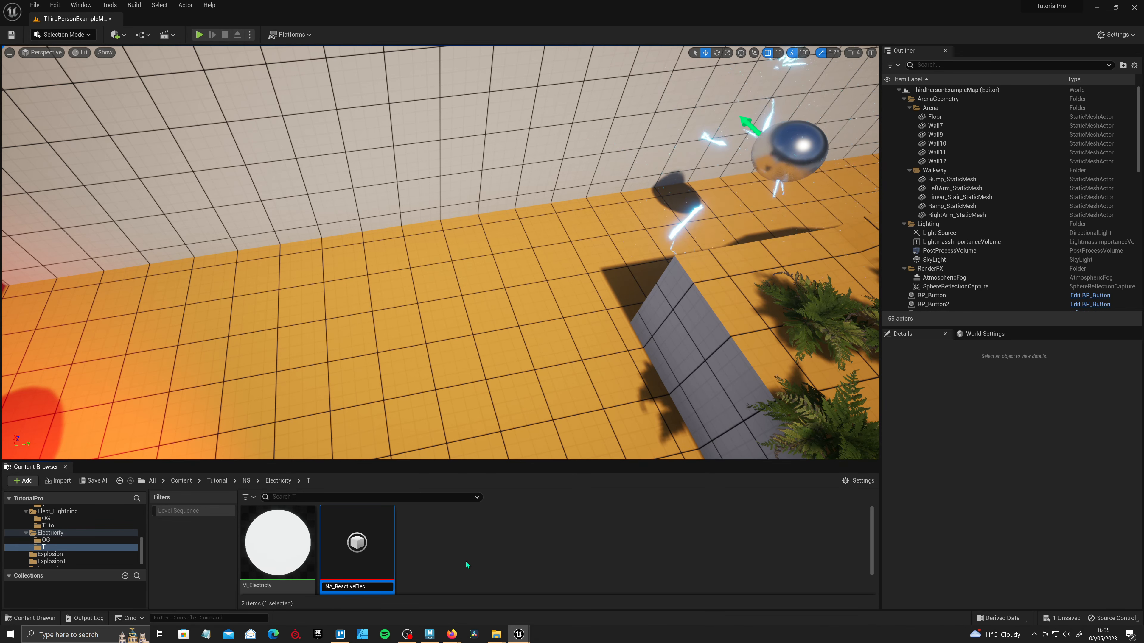
text(tricity)
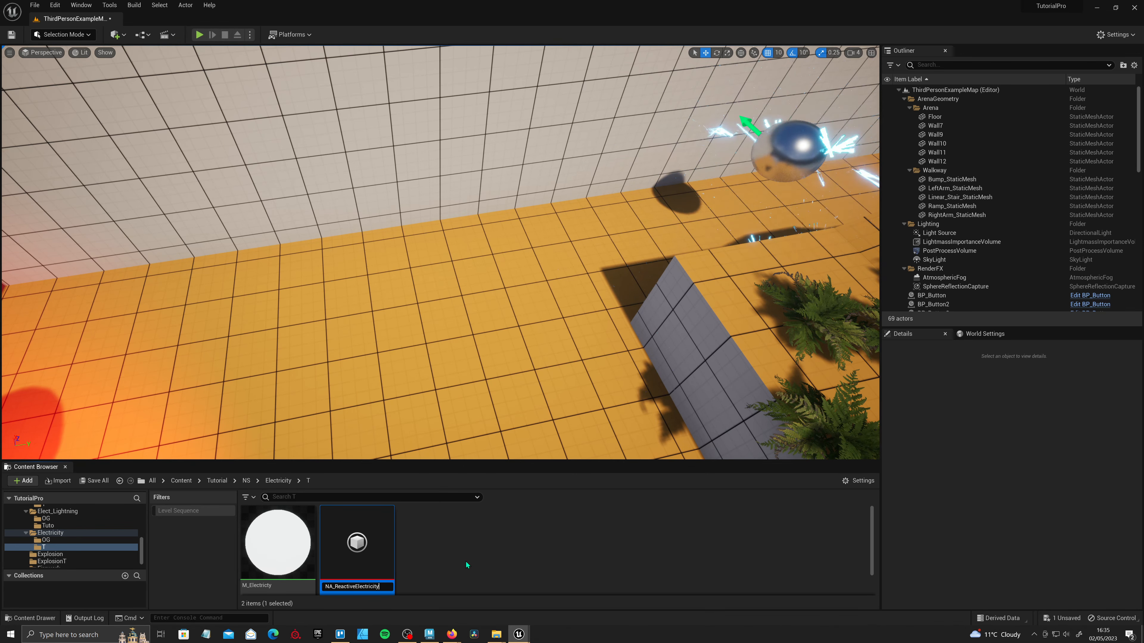
key(Return)
key(Return)
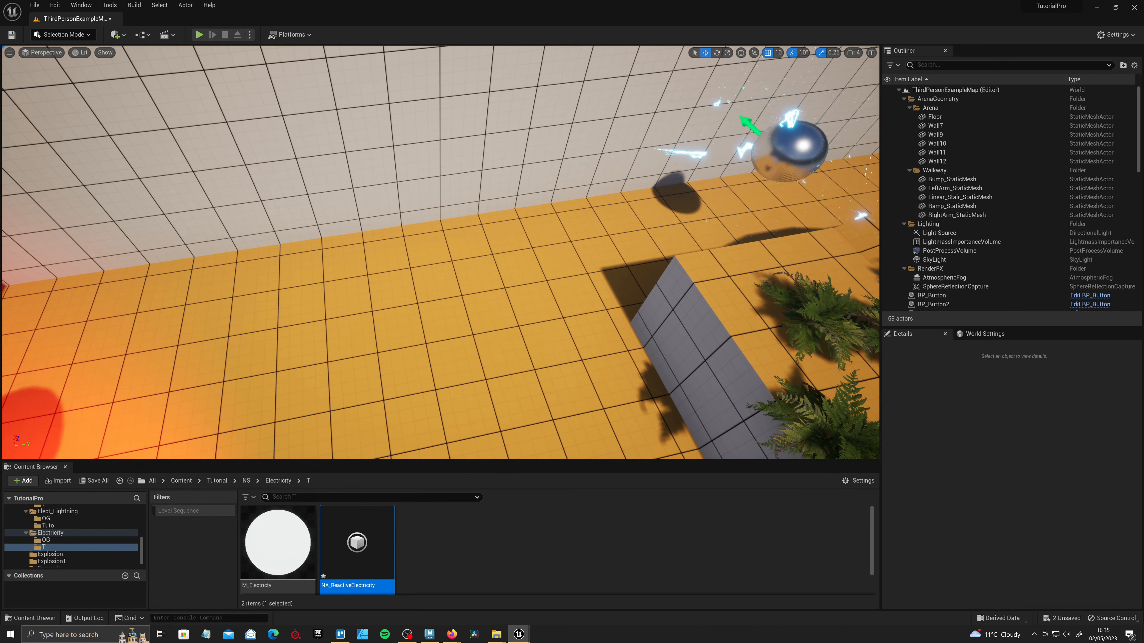
click(842, 155)
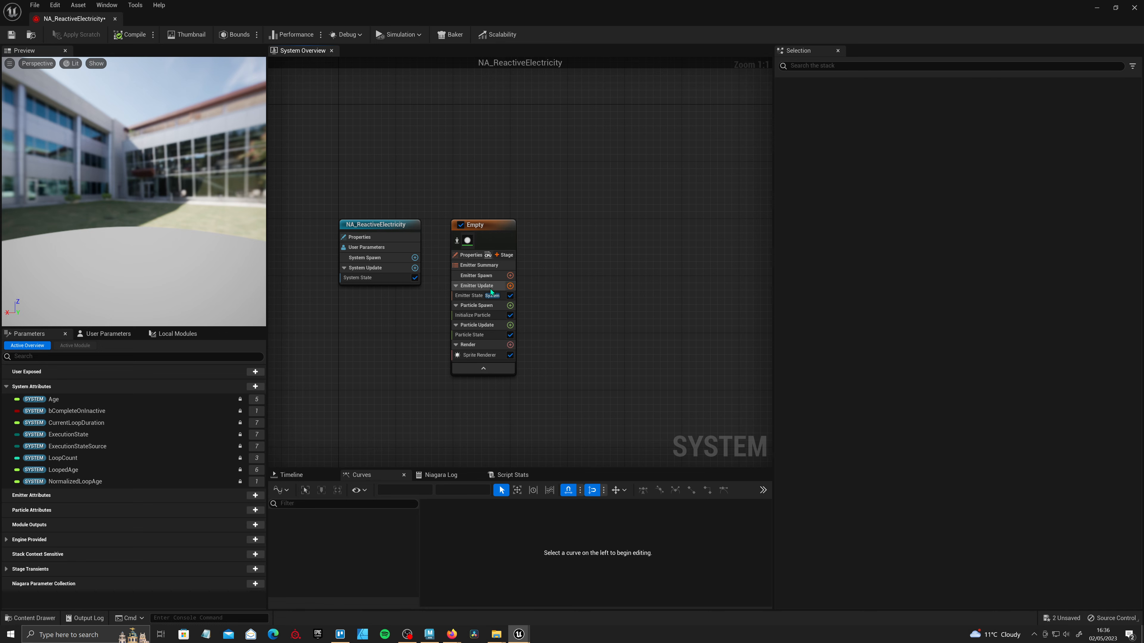
- Add a Spawn Rate module to the emitter's Emitter Update stage and set its SpawnRate to 100
click(510, 287)
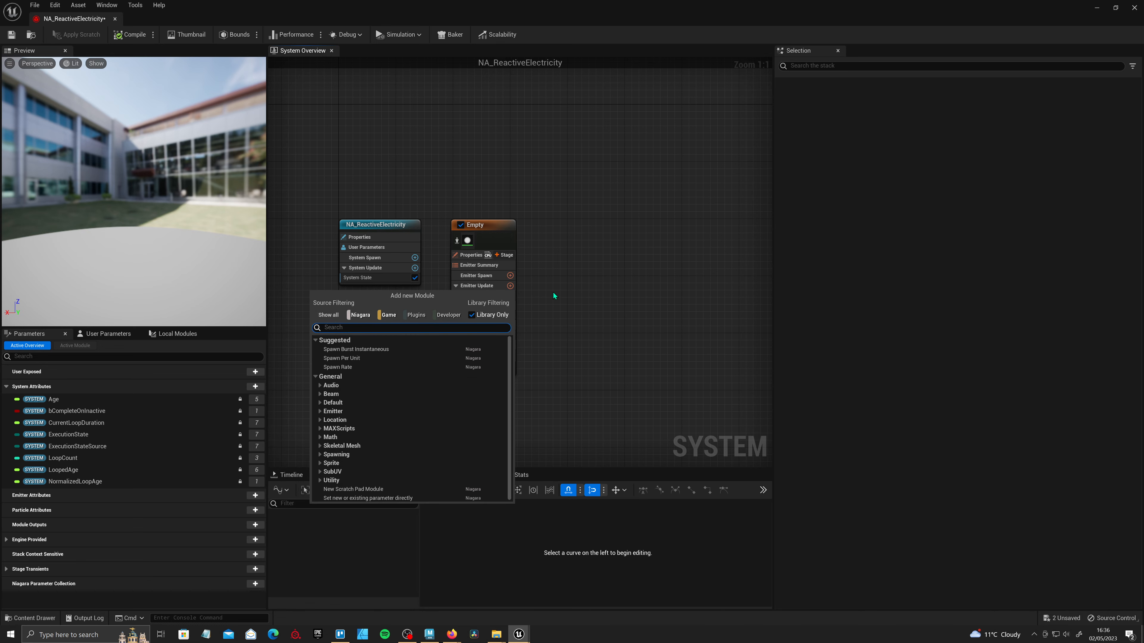
text(spawn)
click(376, 367)
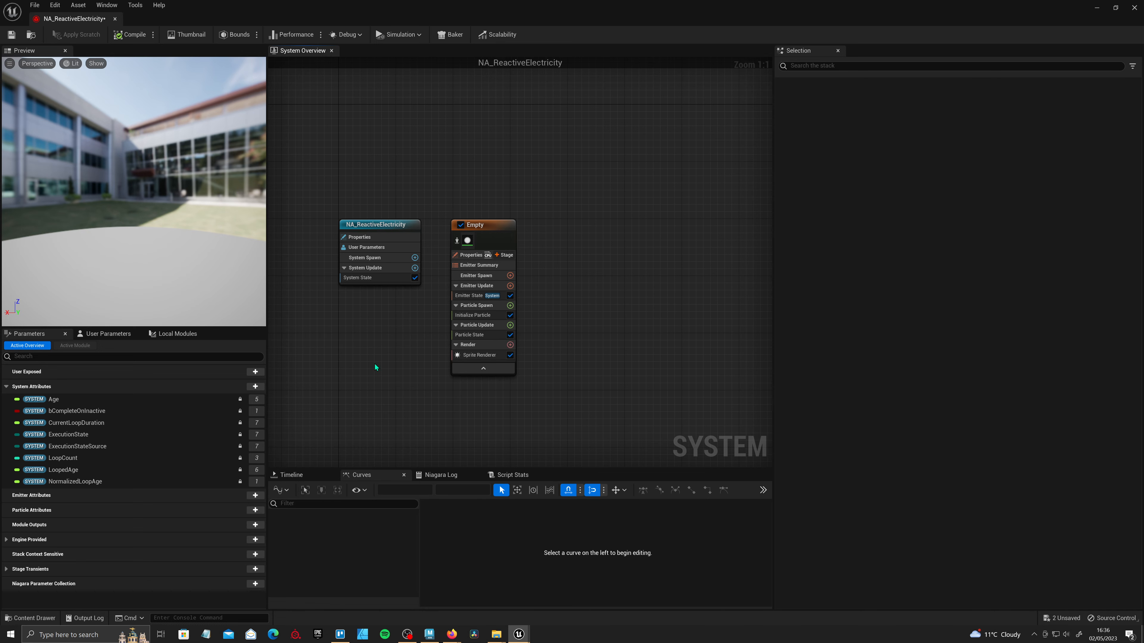
click(907, 118)
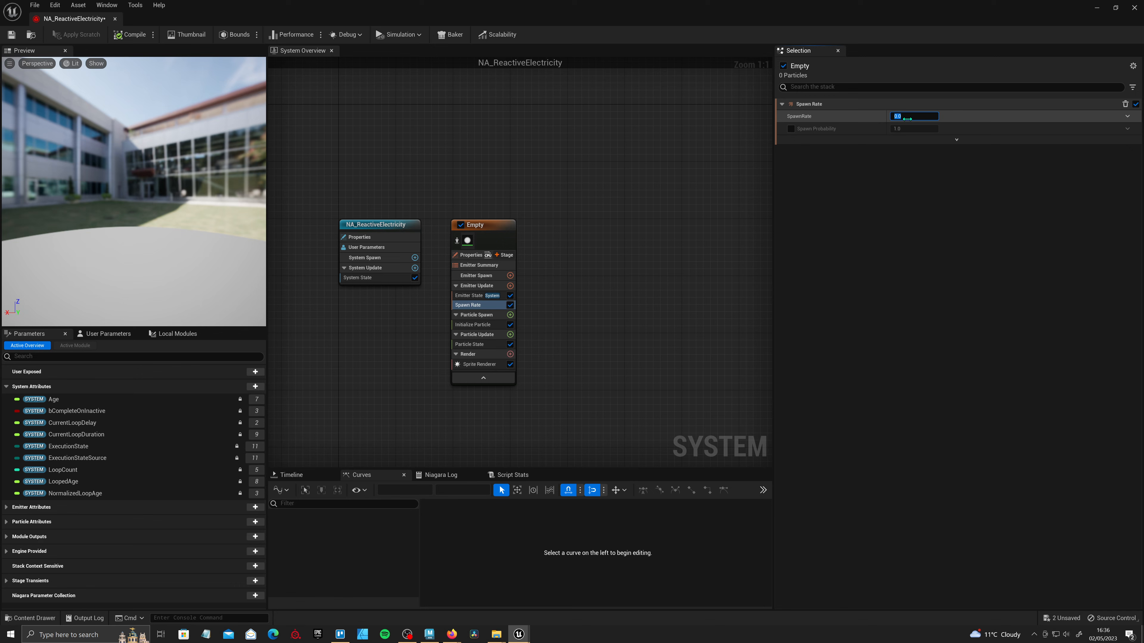
text(100)
key(Return)
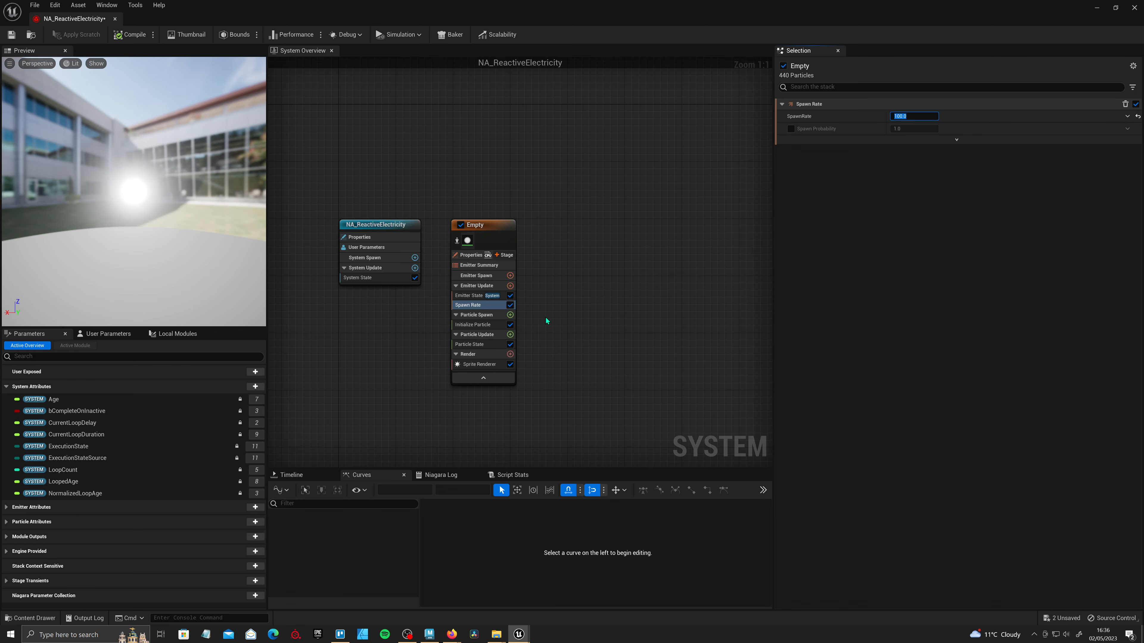
- Add an Add Velocity module to the Particle Spawn stage and set its velocity mode to From Point
click(510, 314)
text(add)
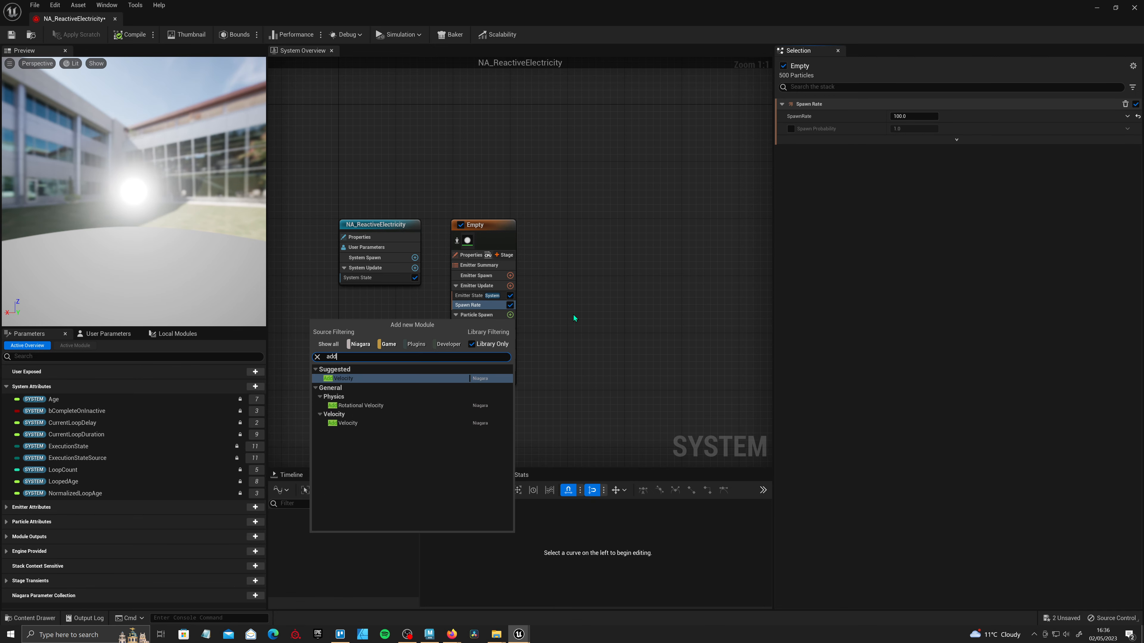
click(373, 379)
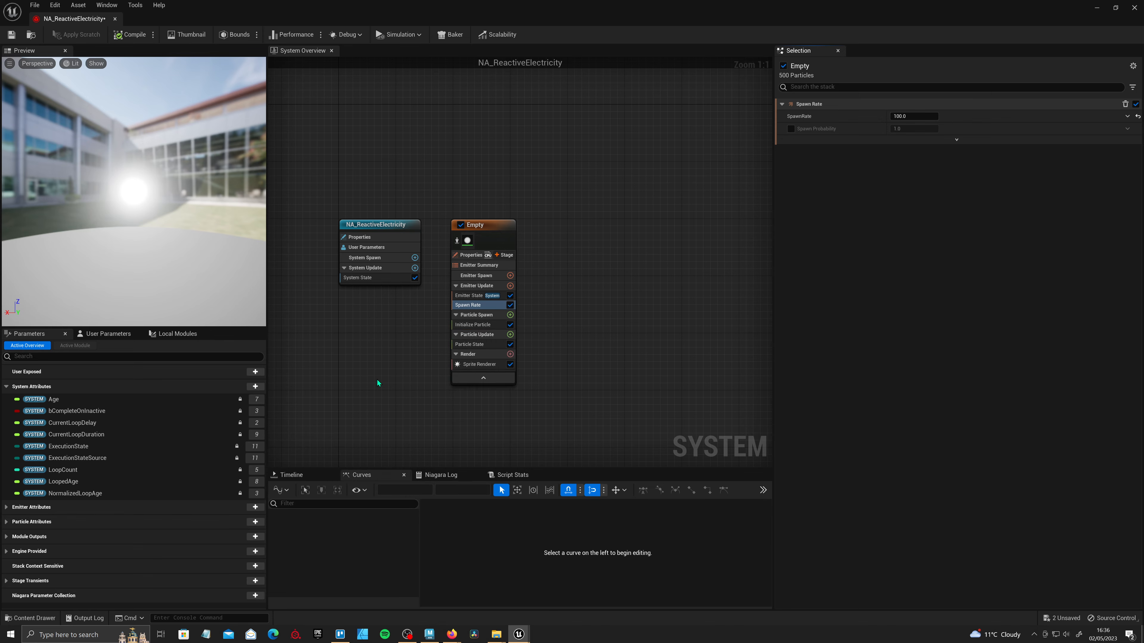
click(910, 167)
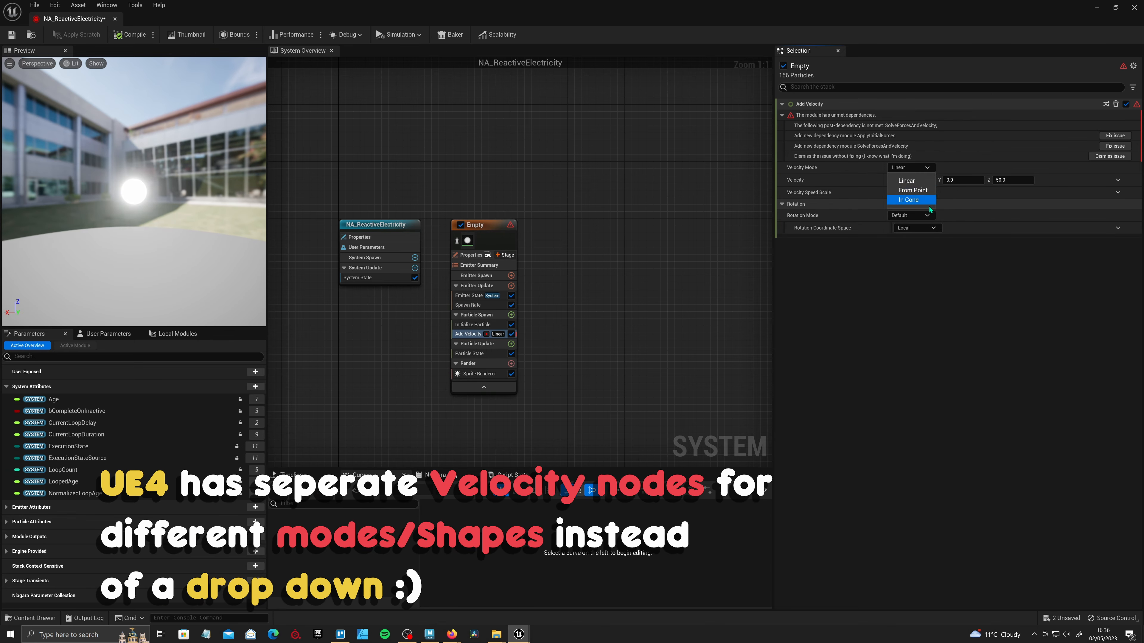
click(914, 190)
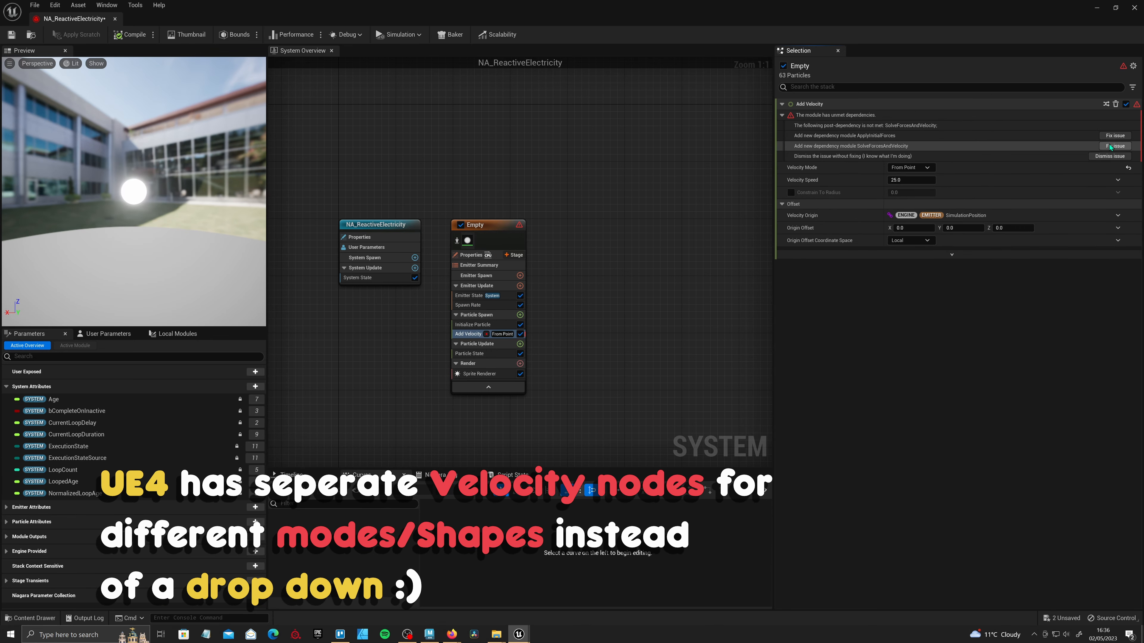
- Fix the Add Velocity module's missing ApplyInitialForces dependency and set its Velocity Speed to 400
click(1116, 136)
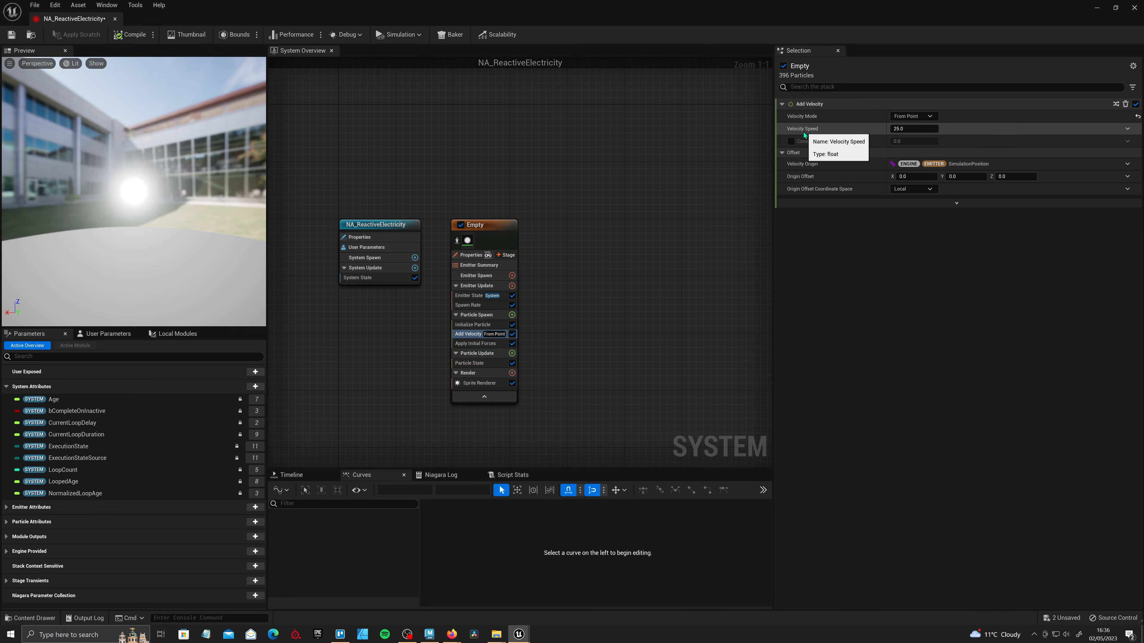
click(905, 128)
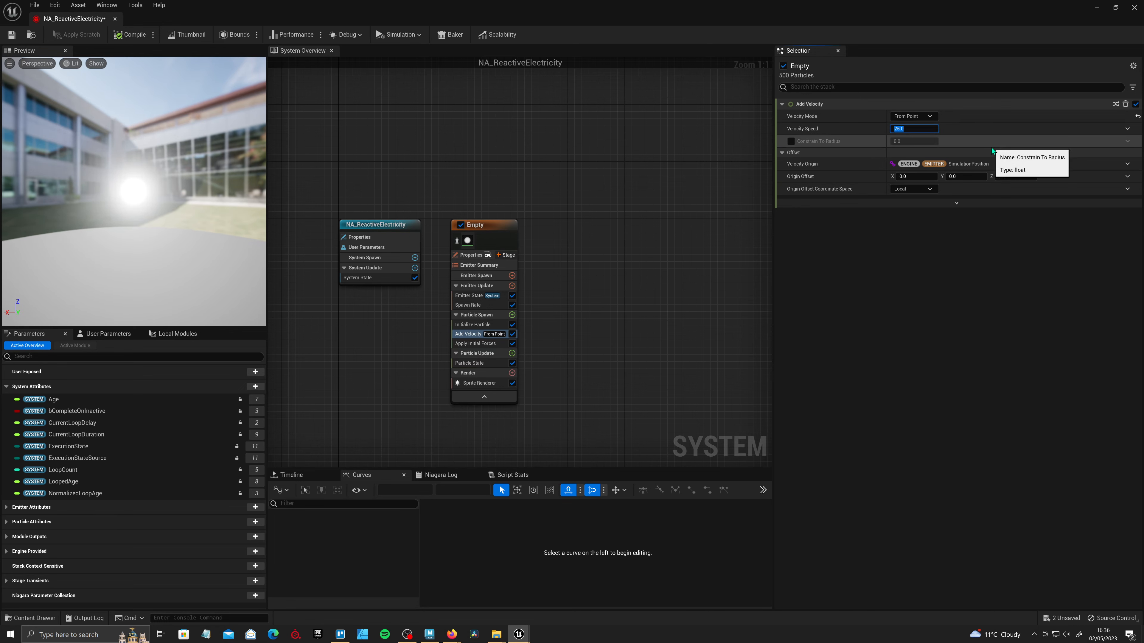
text(400)
key(Return)
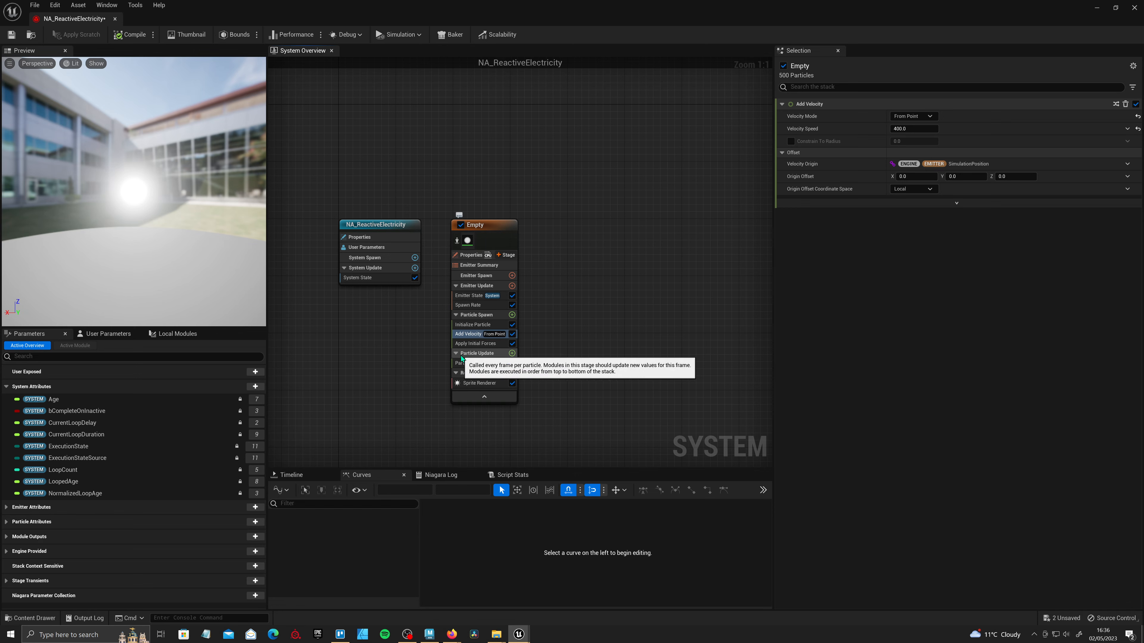
- Add a Solve Forces and Velocity module to the emitter's Particle Update stage
click(512, 353)
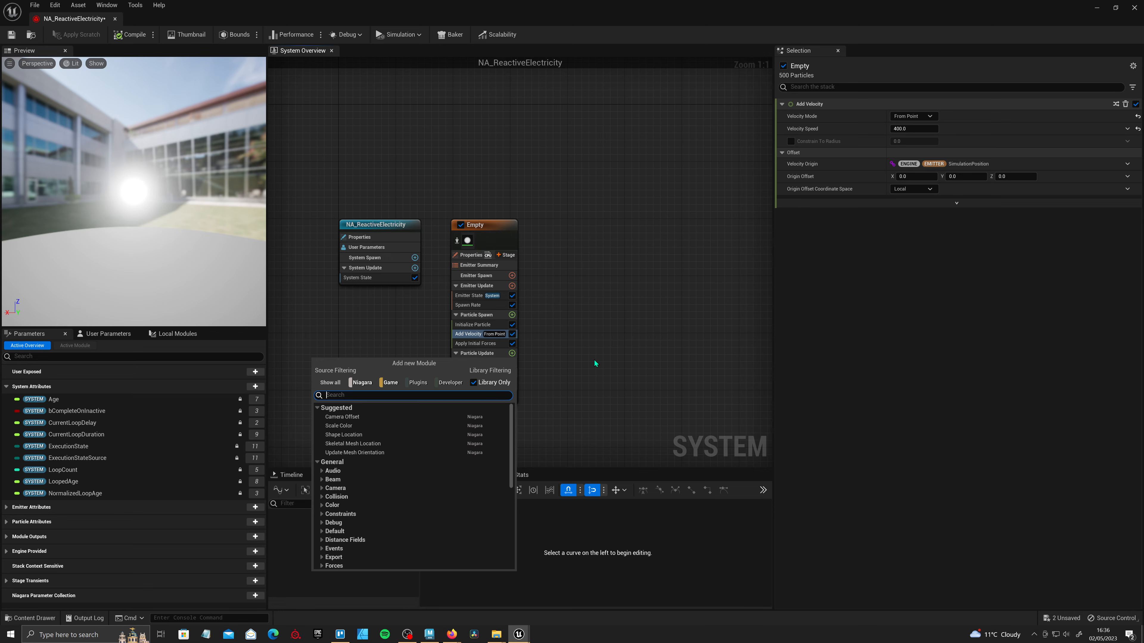
text(solve vel)
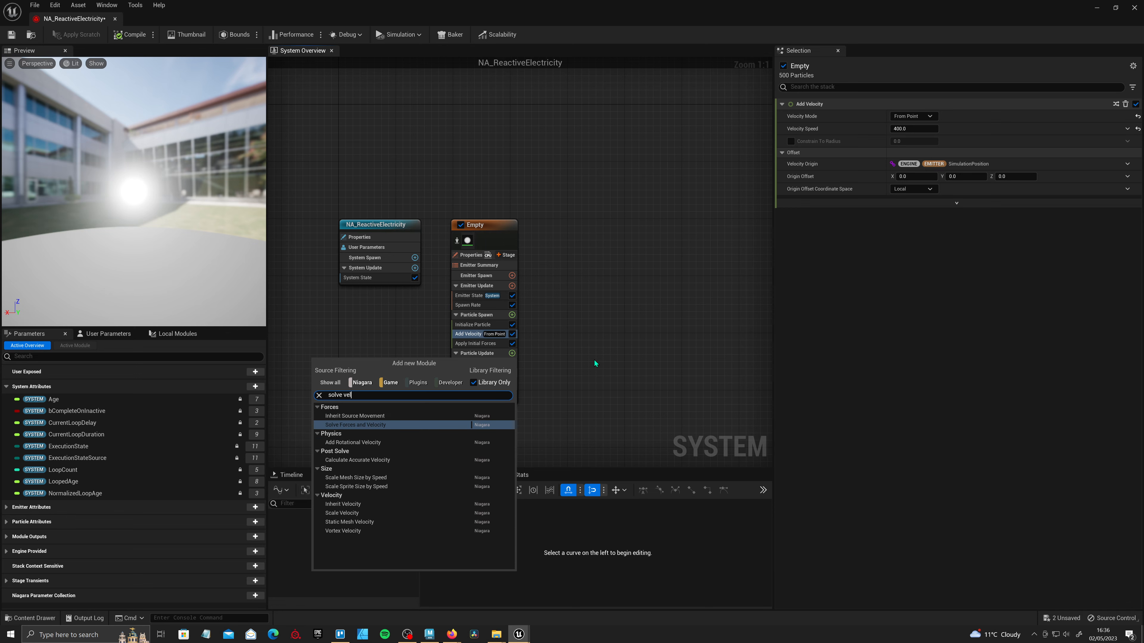
click(387, 425)
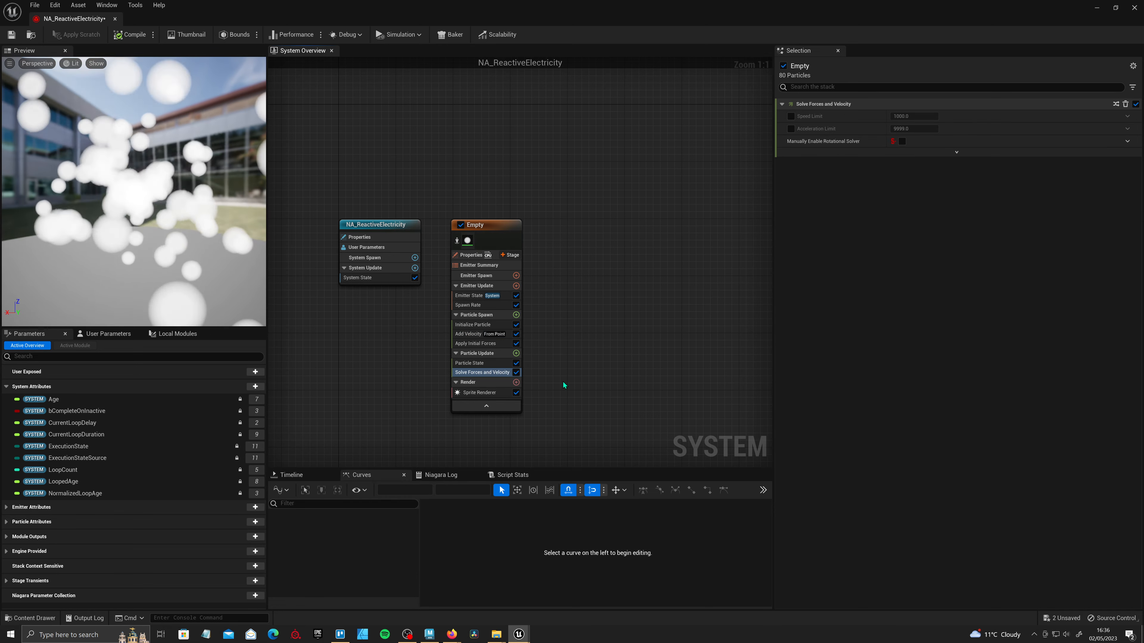
- Add a sphere Shape Location module to the emitter's Particle Spawn stage
drag(155, 213, 243, 248)
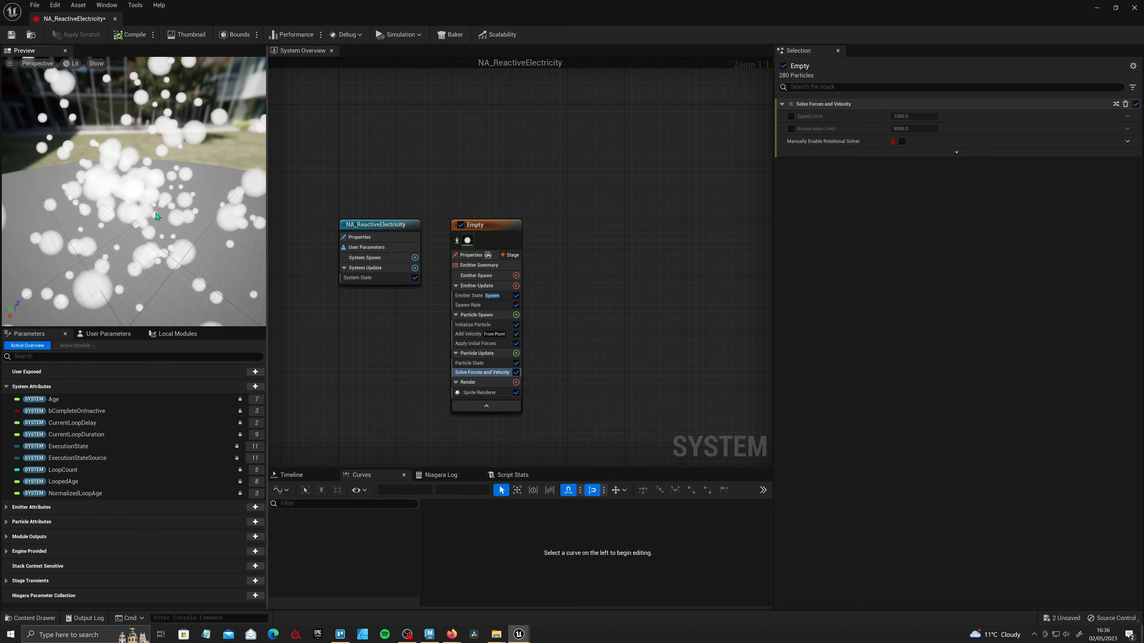
drag(155, 213, 210, 221)
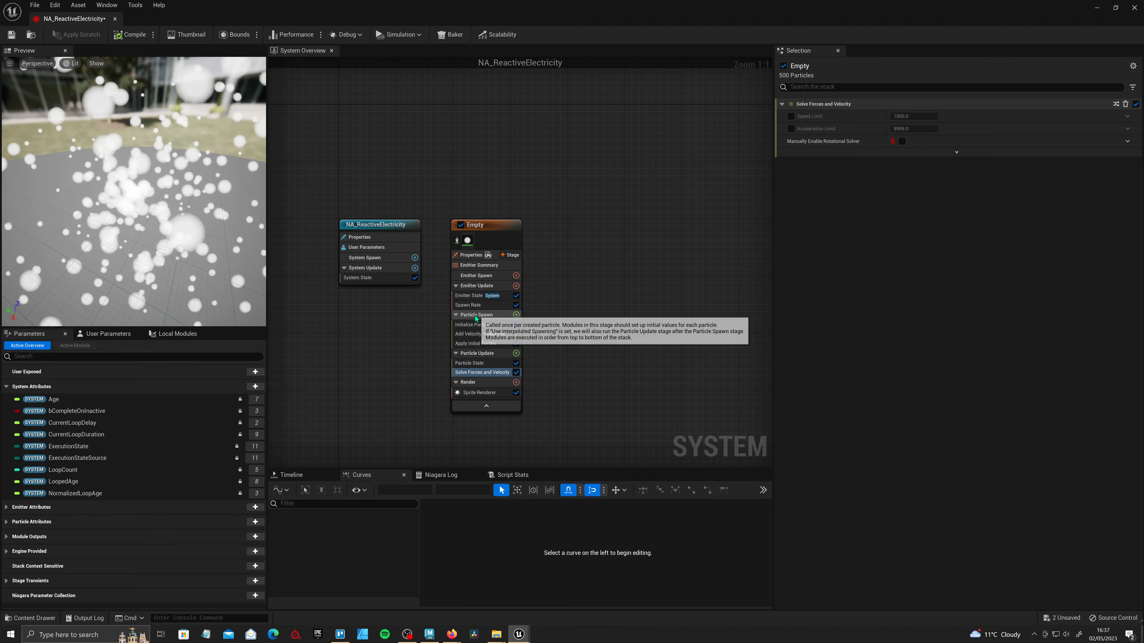
click(516, 315)
text(sp)
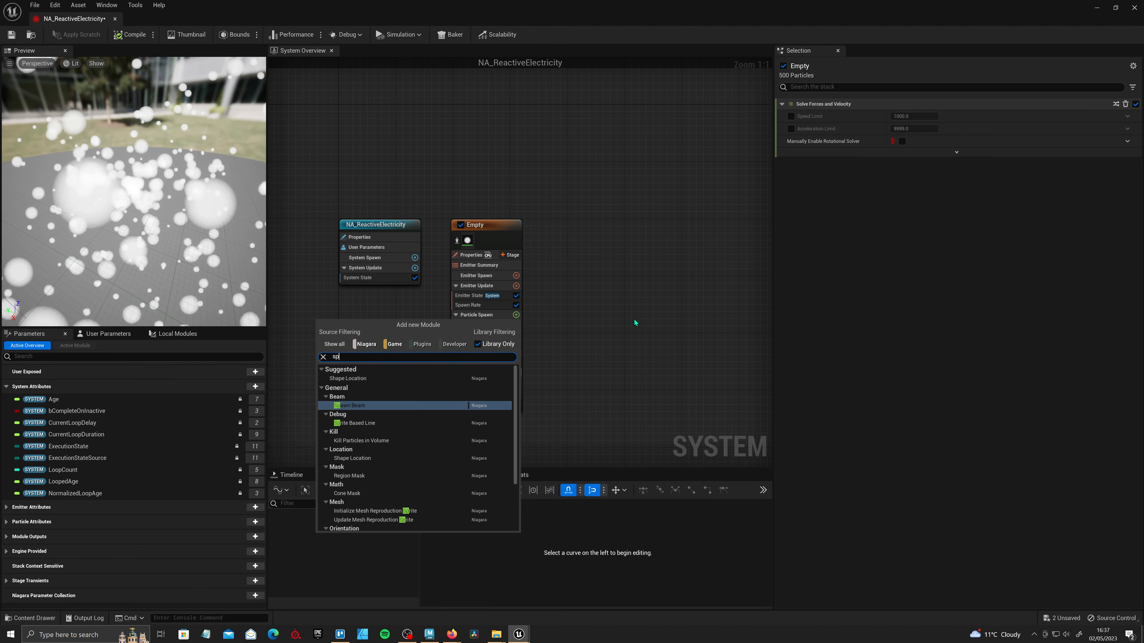
text(here)
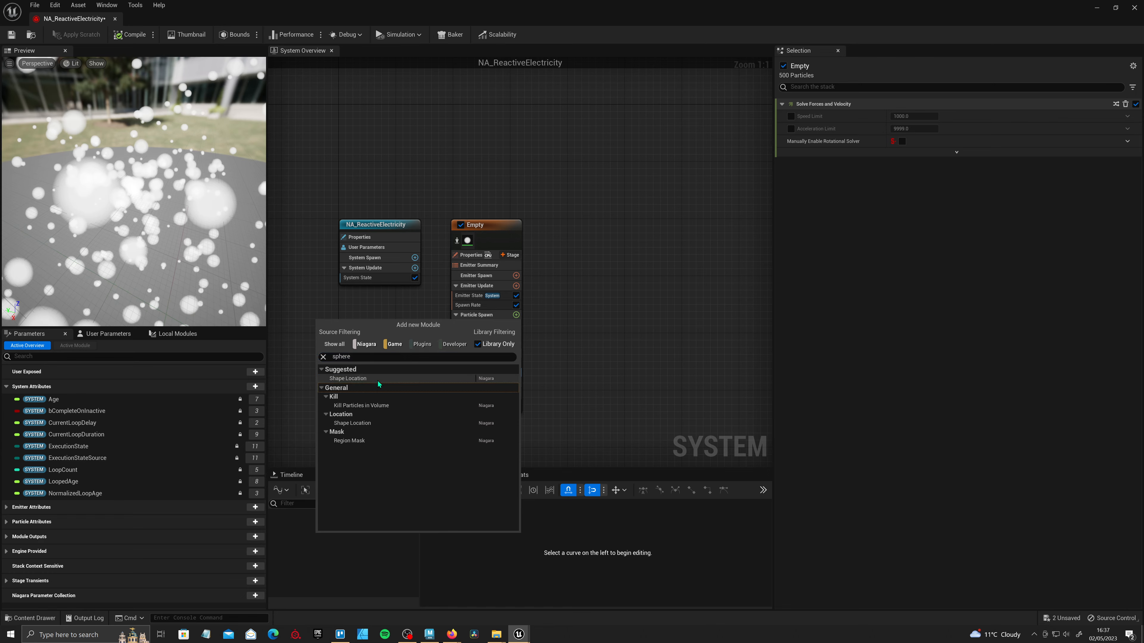
click(378, 381)
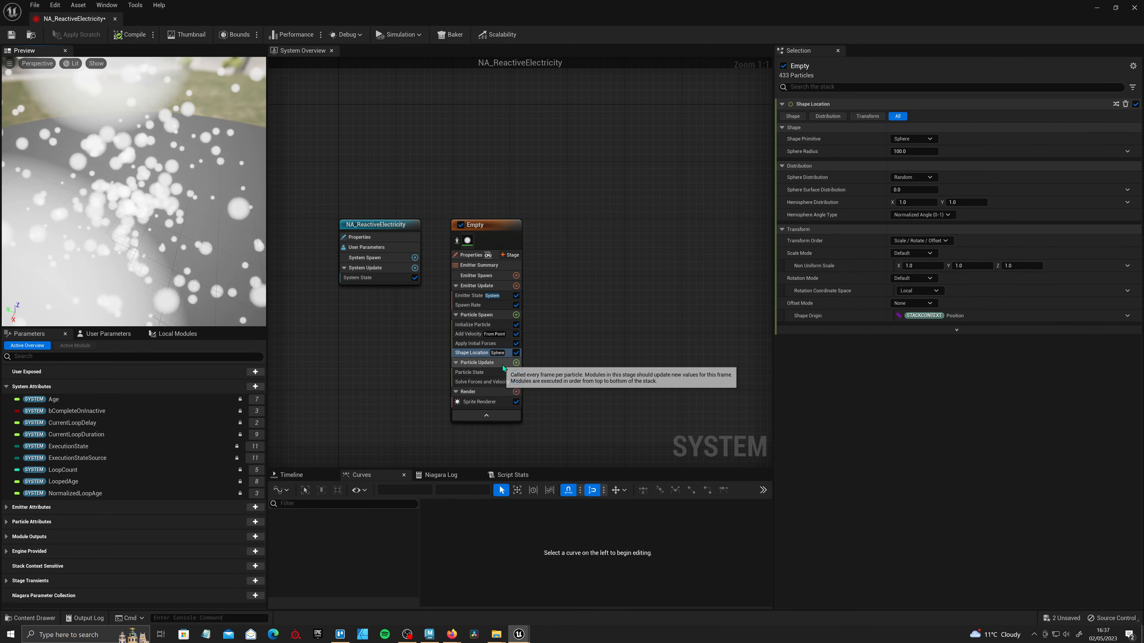
- Add a Collision module to the emitter's Particle Update stage
click(516, 363)
text(col)
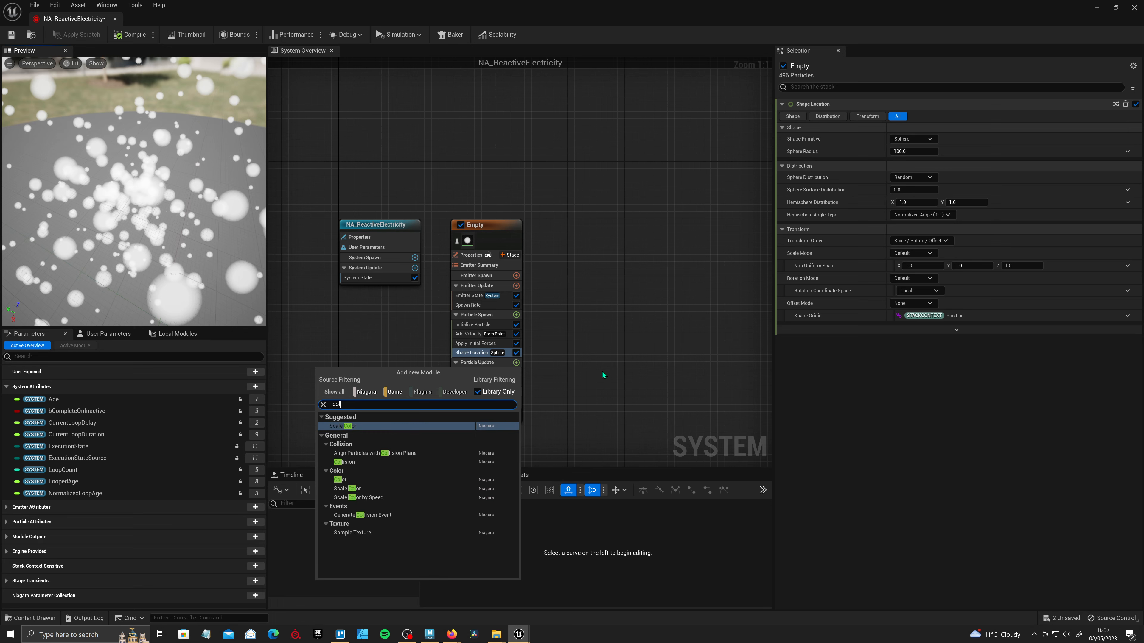
click(357, 463)
- Set the Collision module's Restitution to 0 and its Friction to 1
click(919, 228)
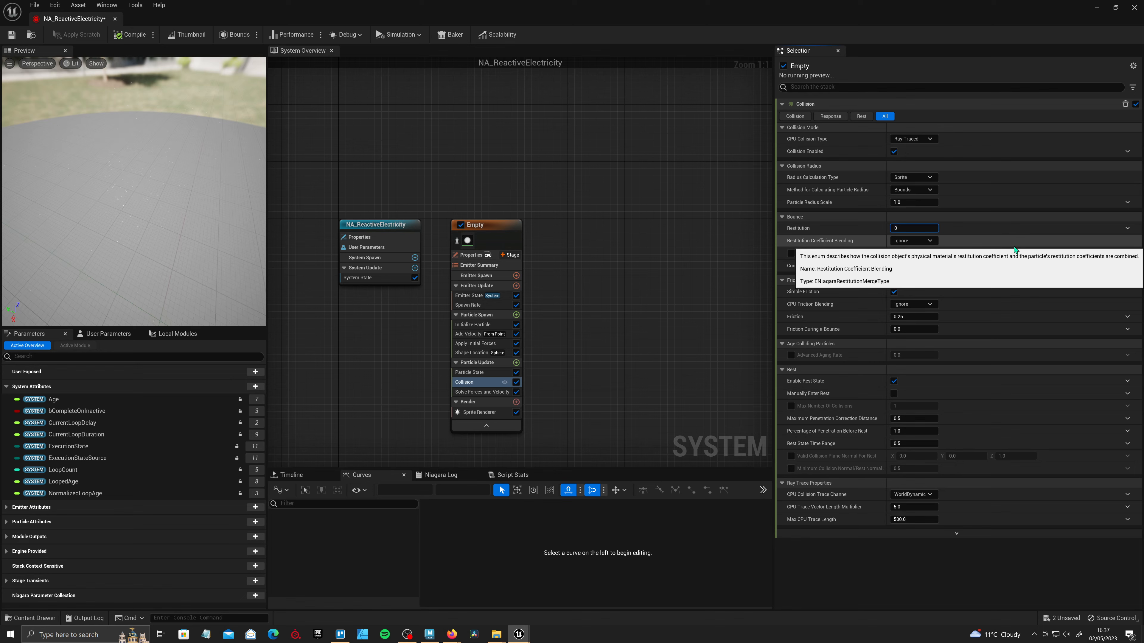
text(0)
click(928, 317)
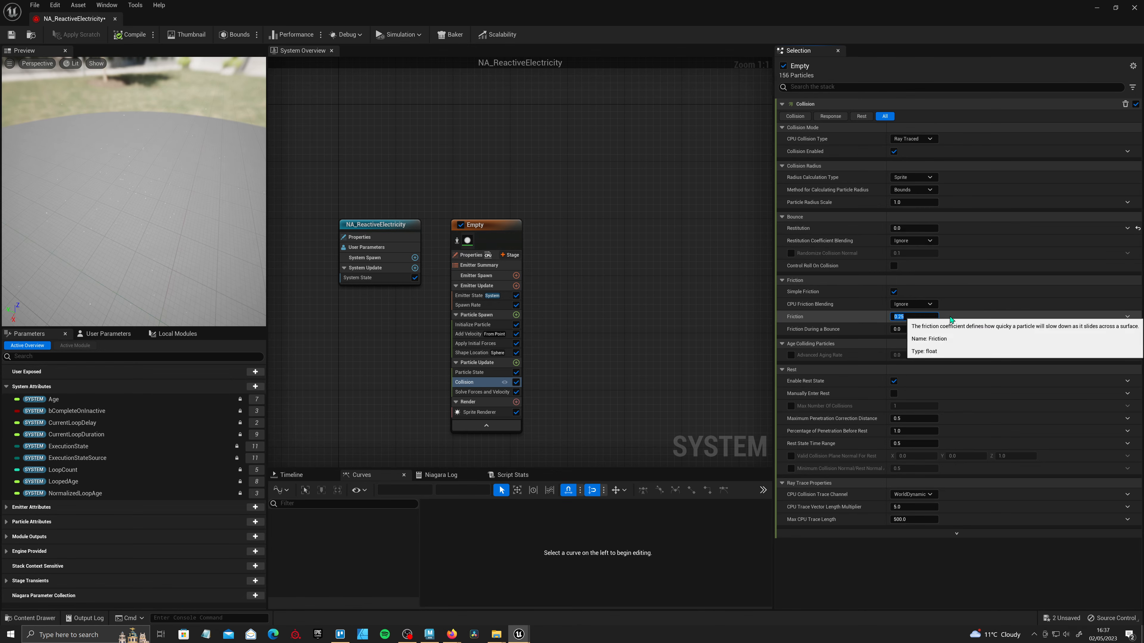
text(1)
key(Return)
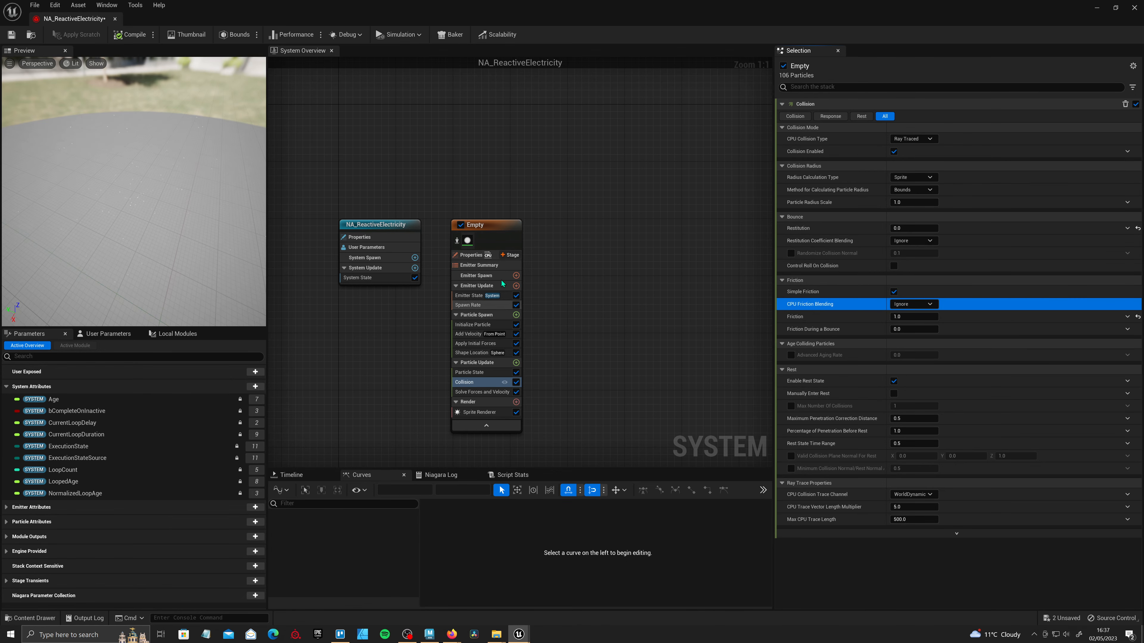
- Add a Generate Location Event module to the Particle Update stage and enable Requires Persistent IDs in the emitter properties
click(517, 363)
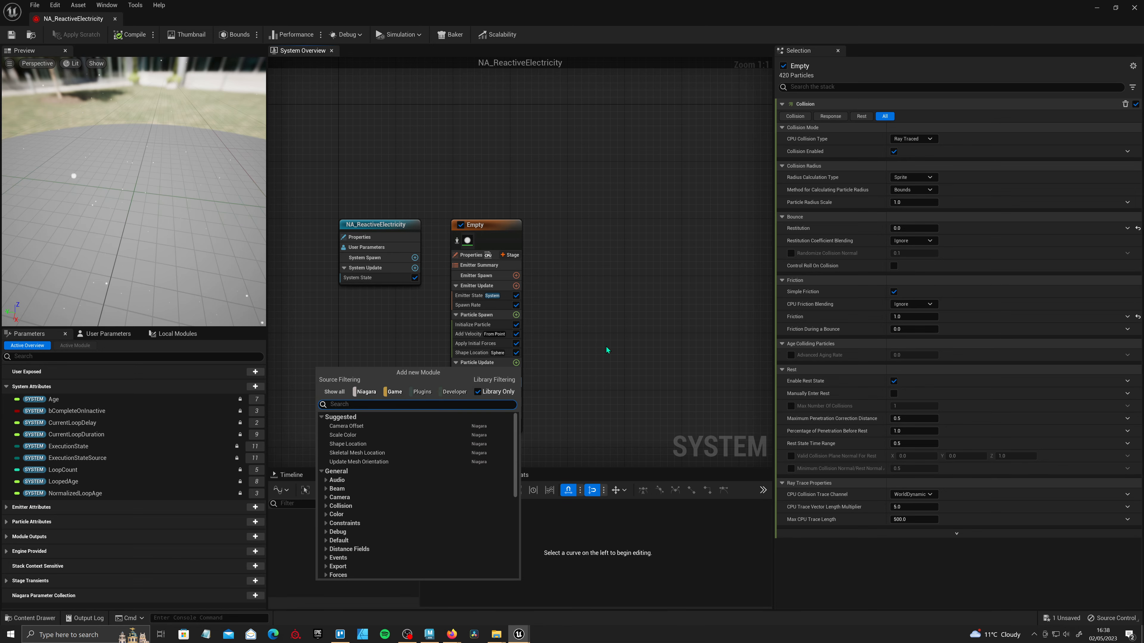
text(gener)
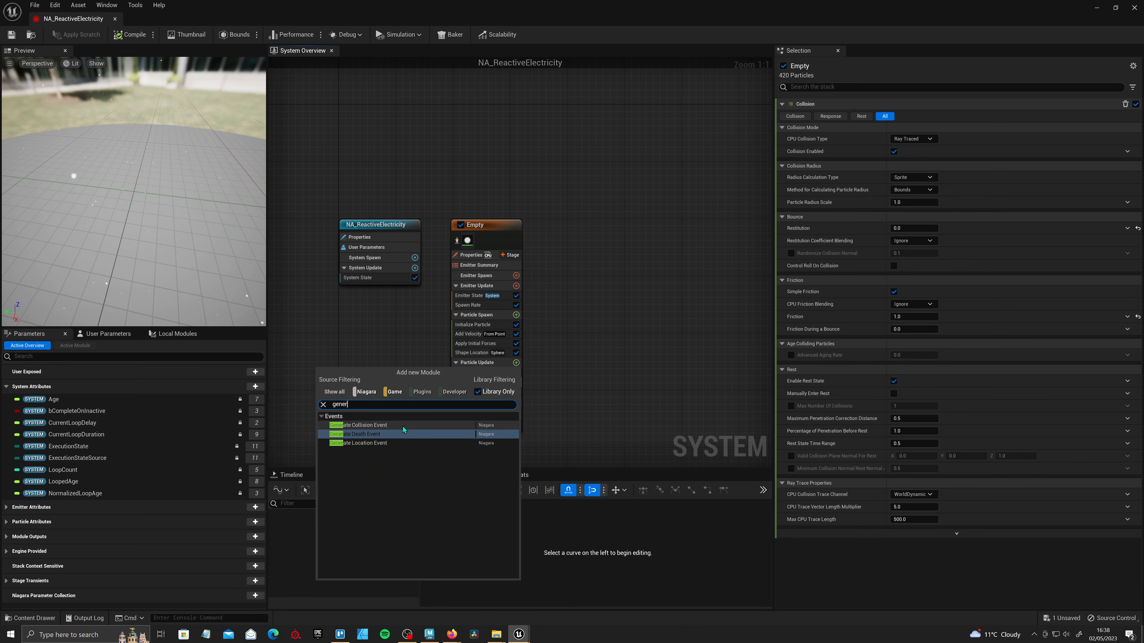
click(376, 445)
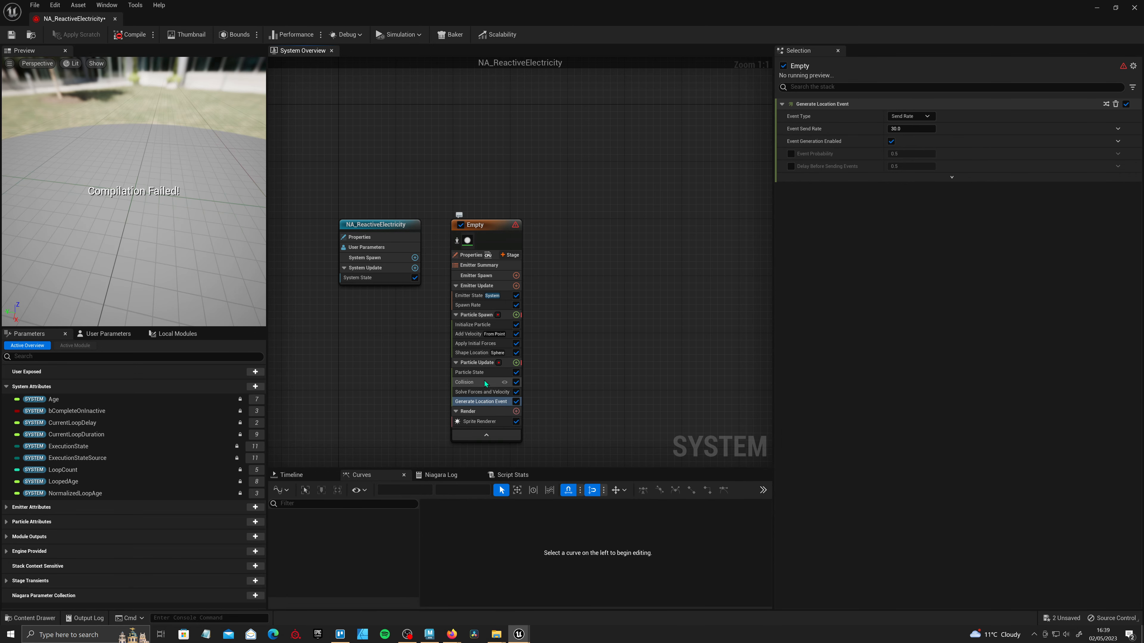
click(474, 258)
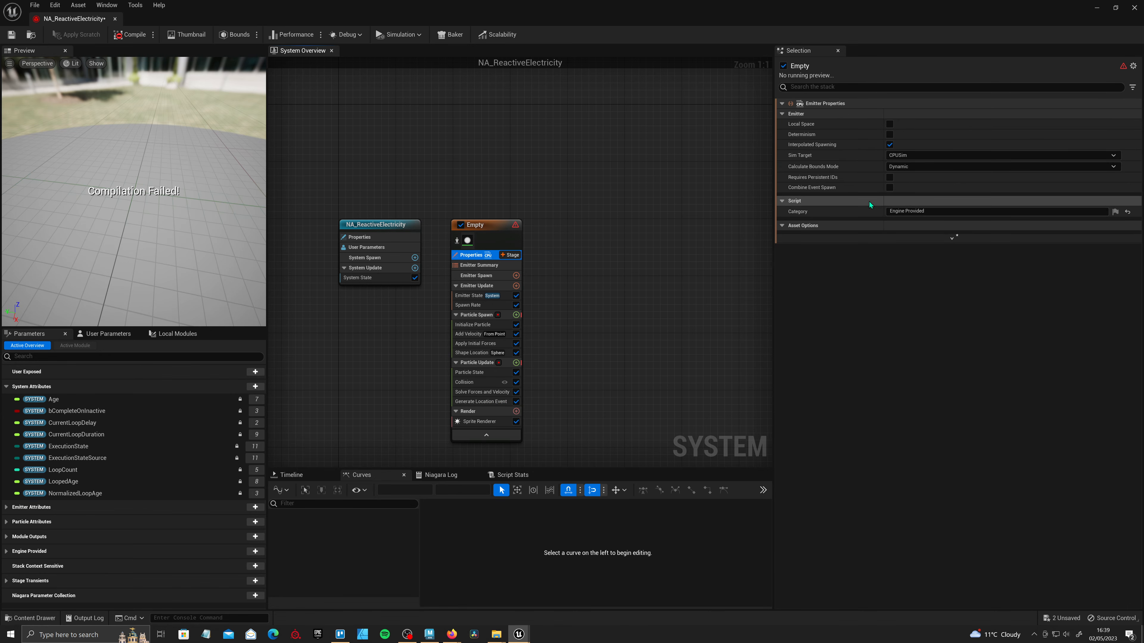
click(891, 179)
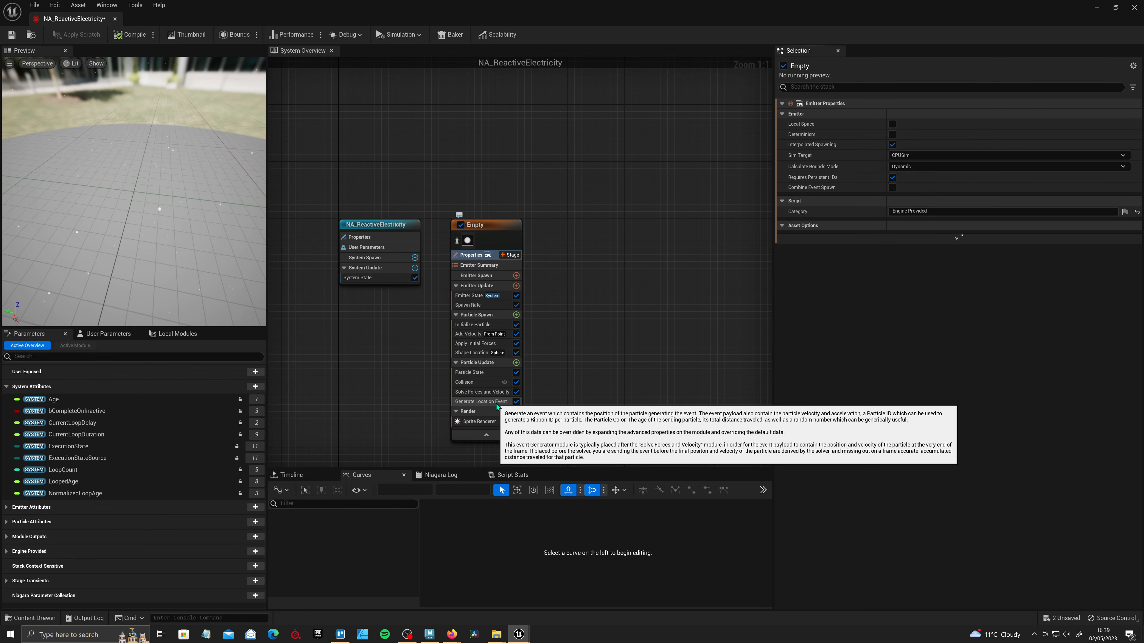
- Link the Generate Location Event module's Event Generation Enabled input to PARTICLES HasCollided
click(484, 403)
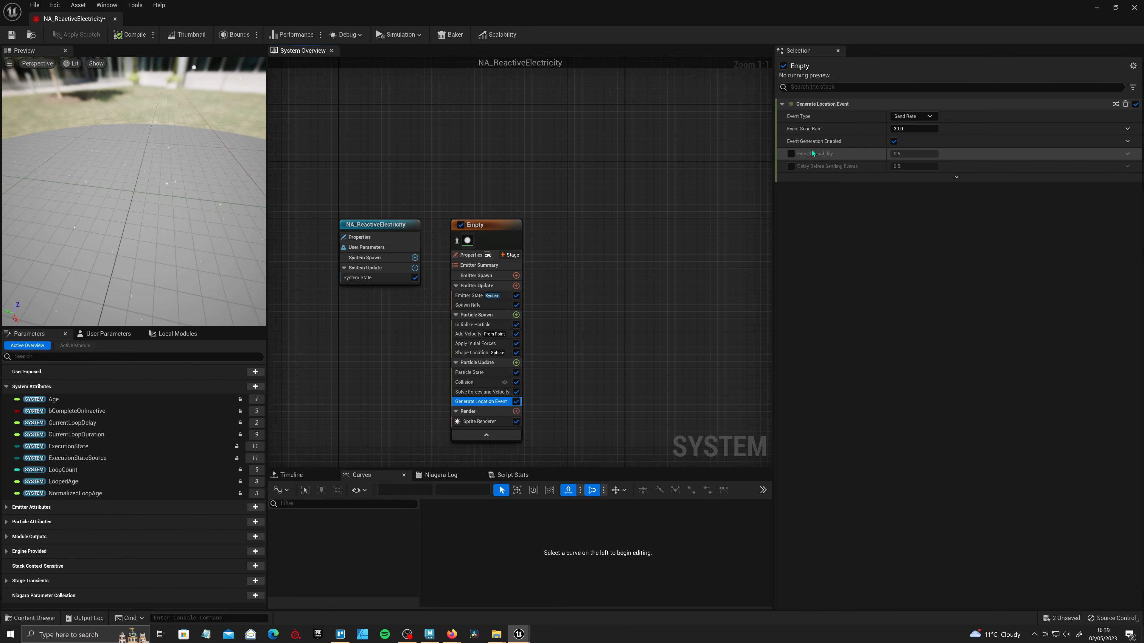
click(1127, 141)
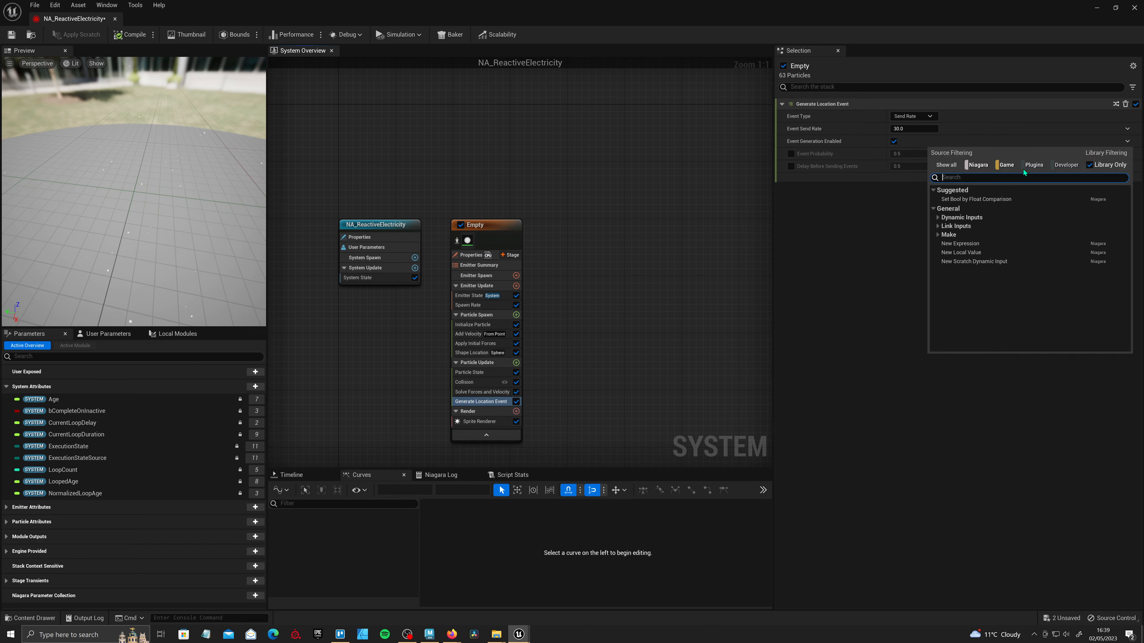
text(has)
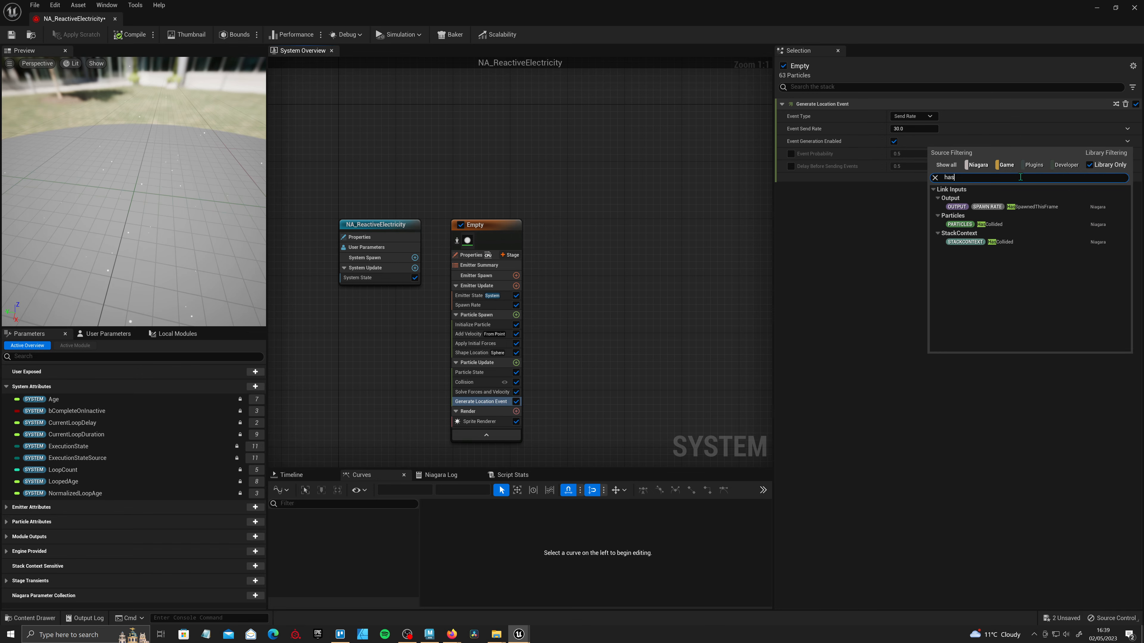
click(1018, 225)
drag(601, 444, 504, 223)
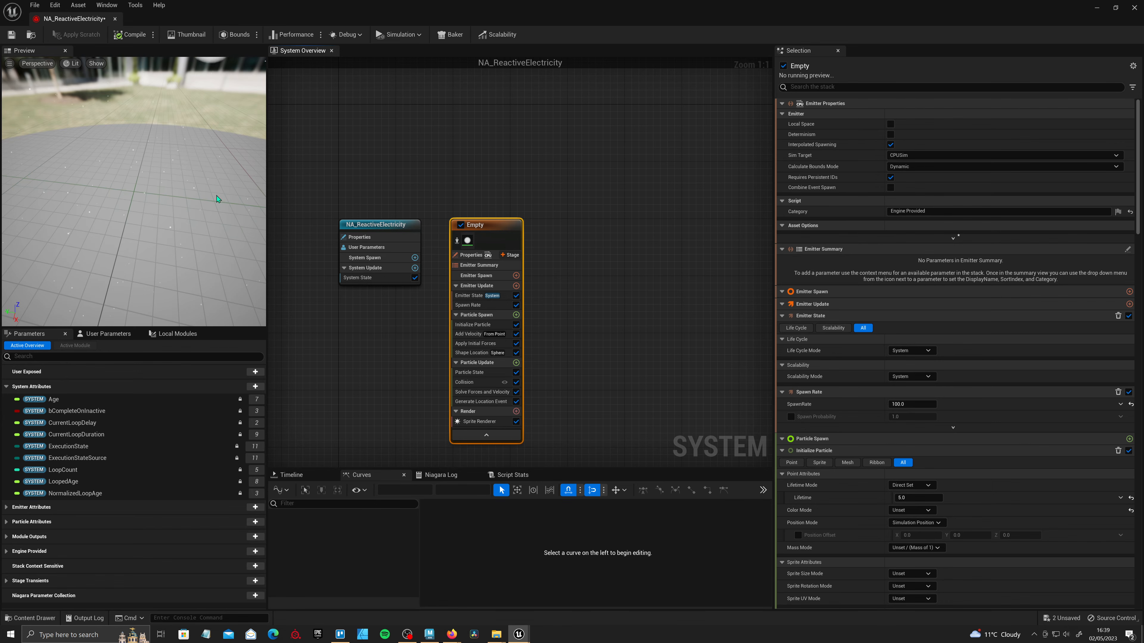
- Add a Kill Particles module to the emitter's Particle Update stage
right_drag(581, 393, 583, 380)
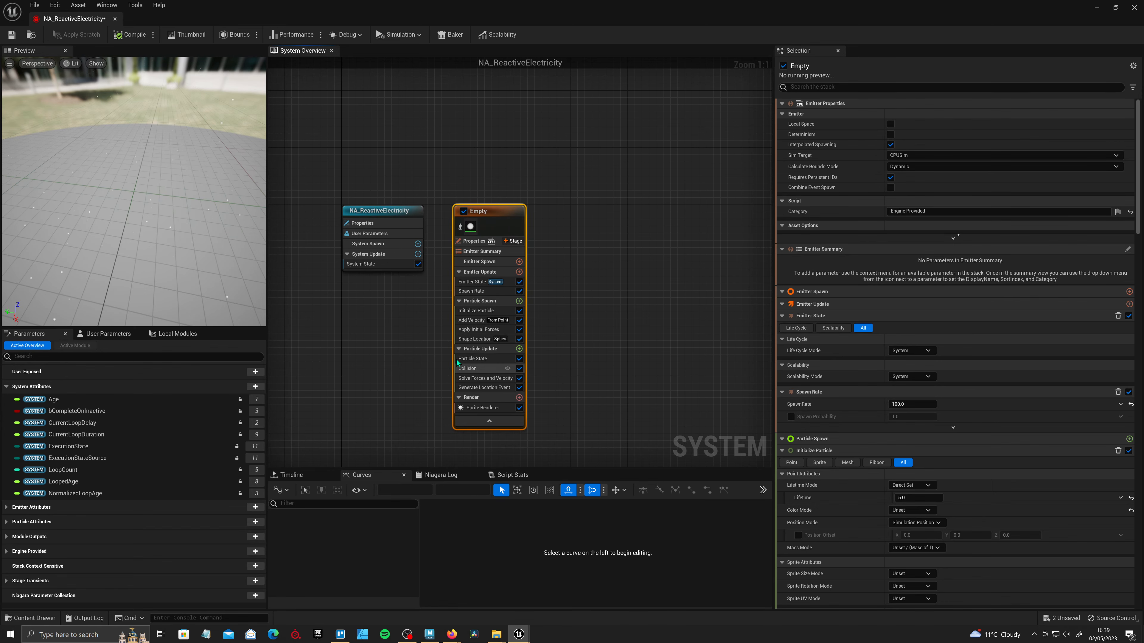
click(519, 349)
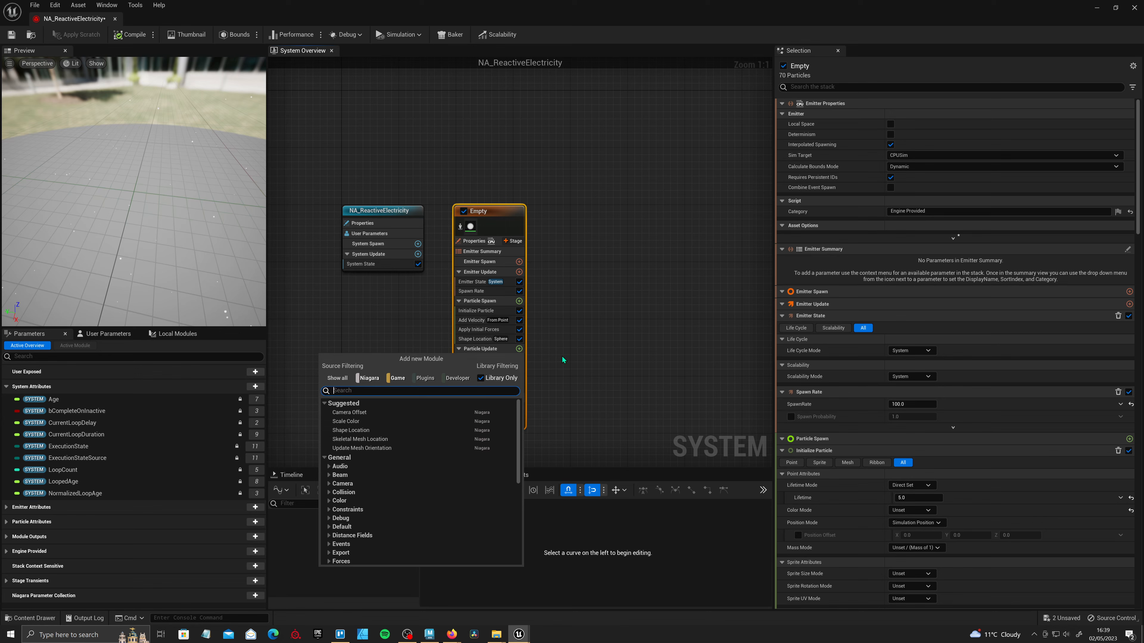
text(kill)
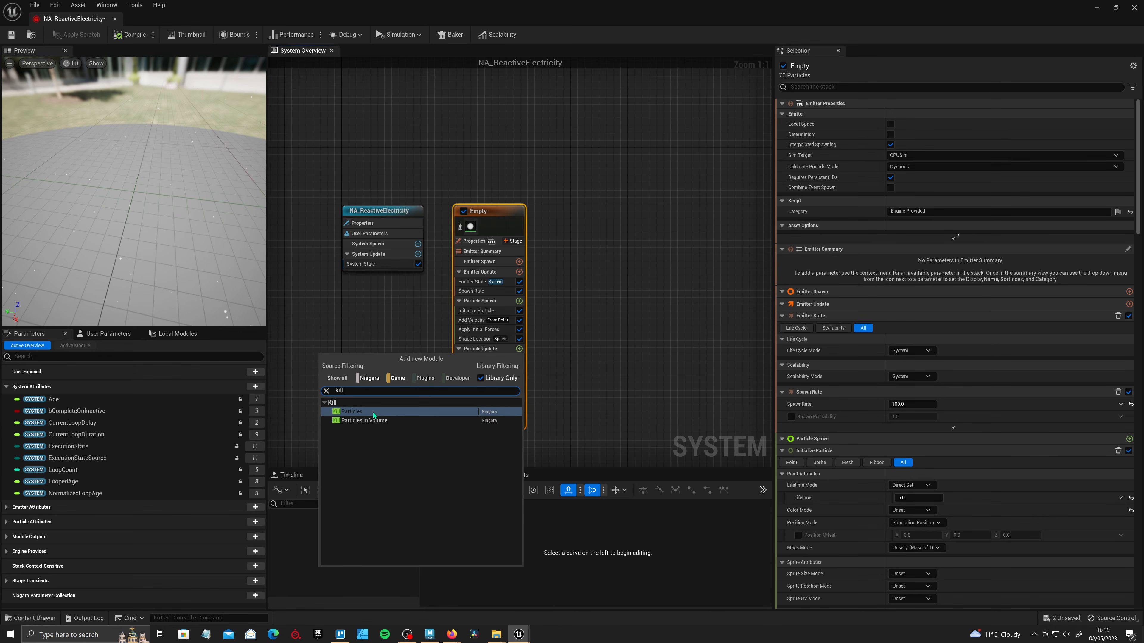
click(373, 413)
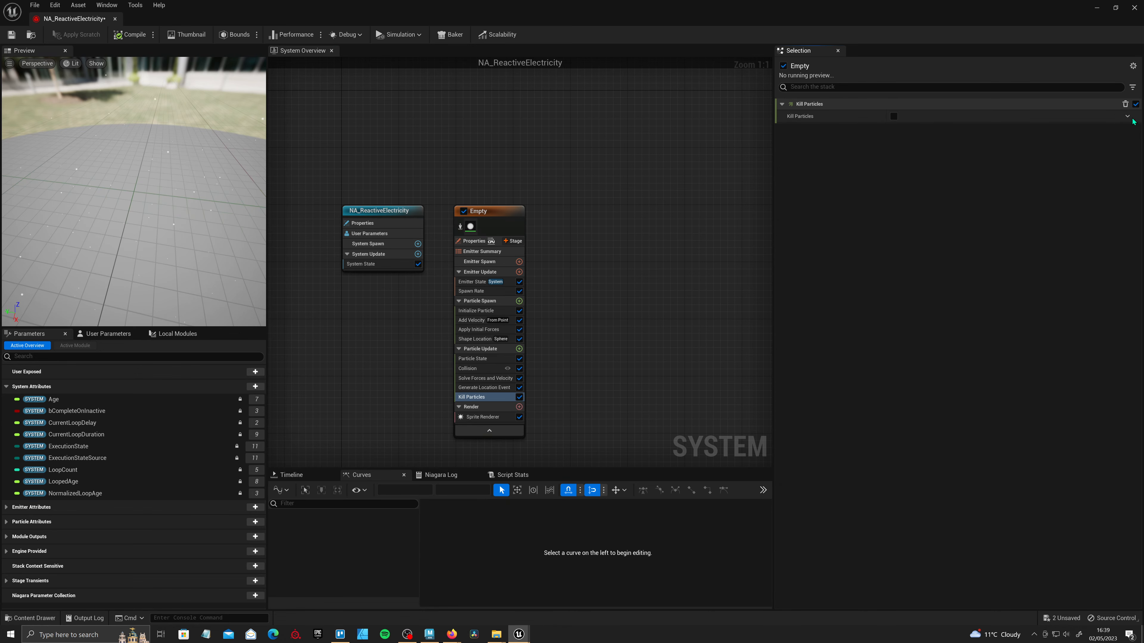
- Link the Kill Particles module's Kill Particles input to PARTICLES HasCollided
click(1127, 116)
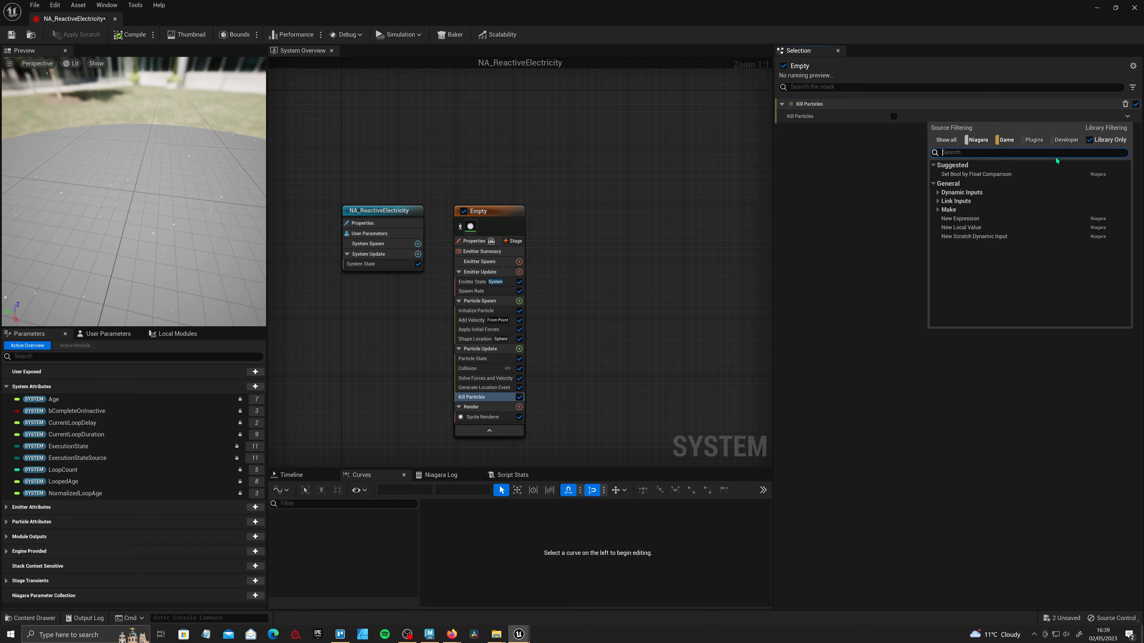
text(hass)
key(BackSpace)
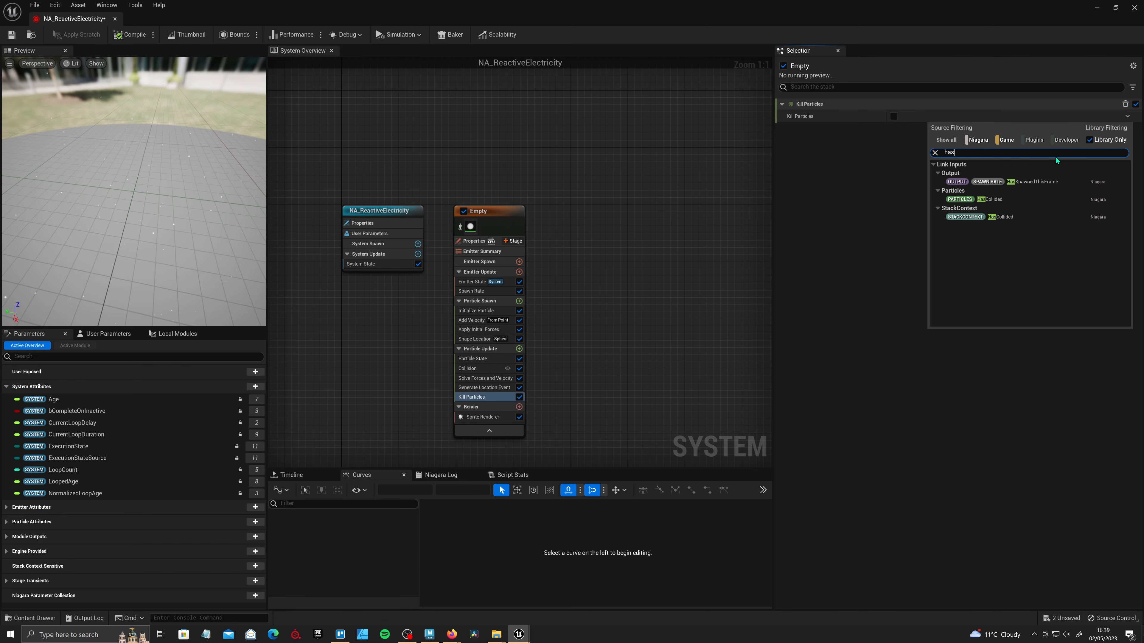
click(997, 200)
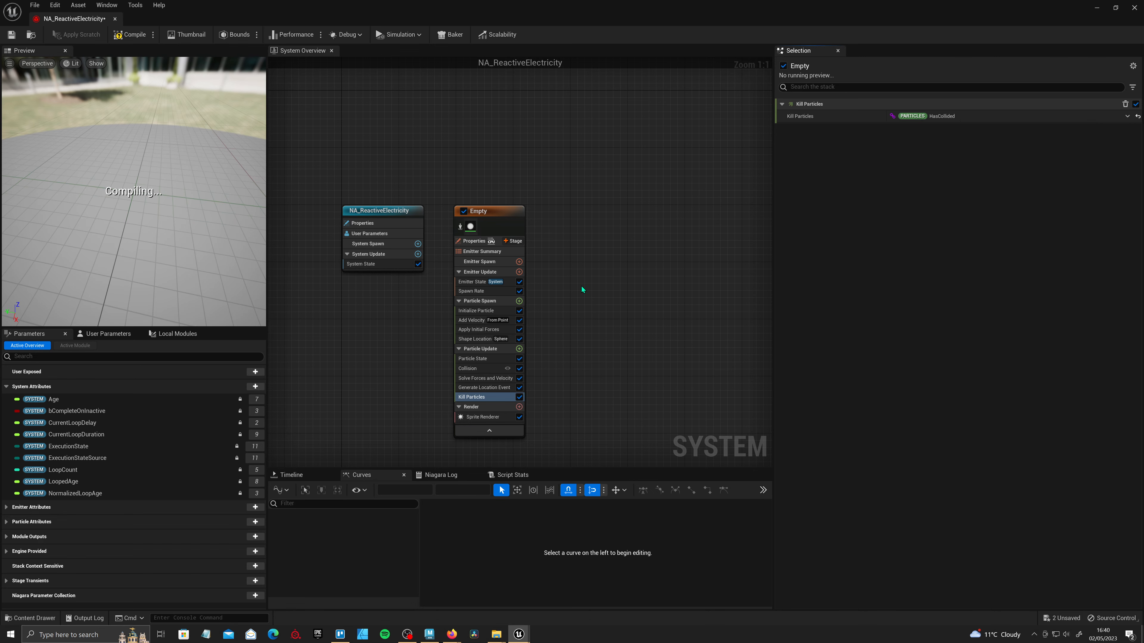
- Add a second emitter to the system overview from the Empty template
click(610, 264)
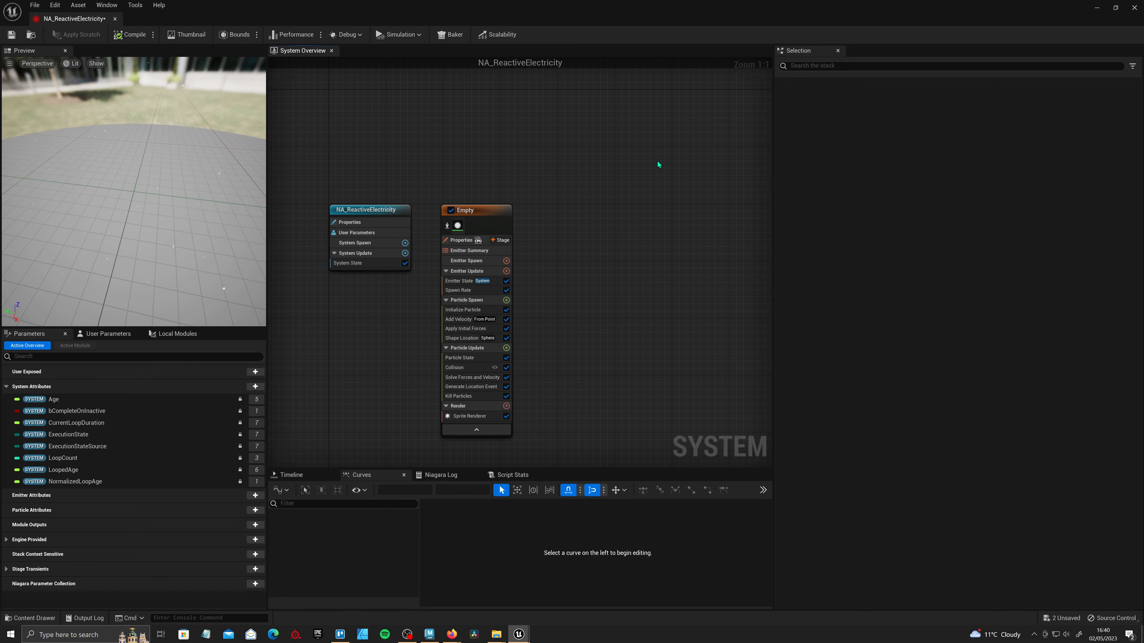
drag(577, 176, 470, 379)
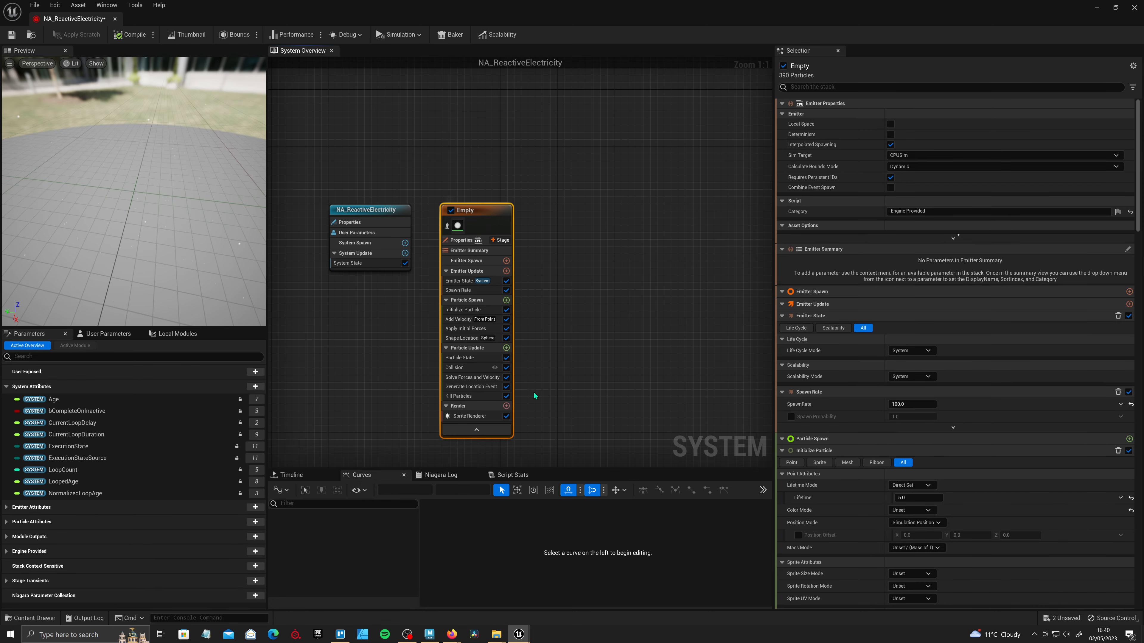
right_drag(656, 386, 644, 370)
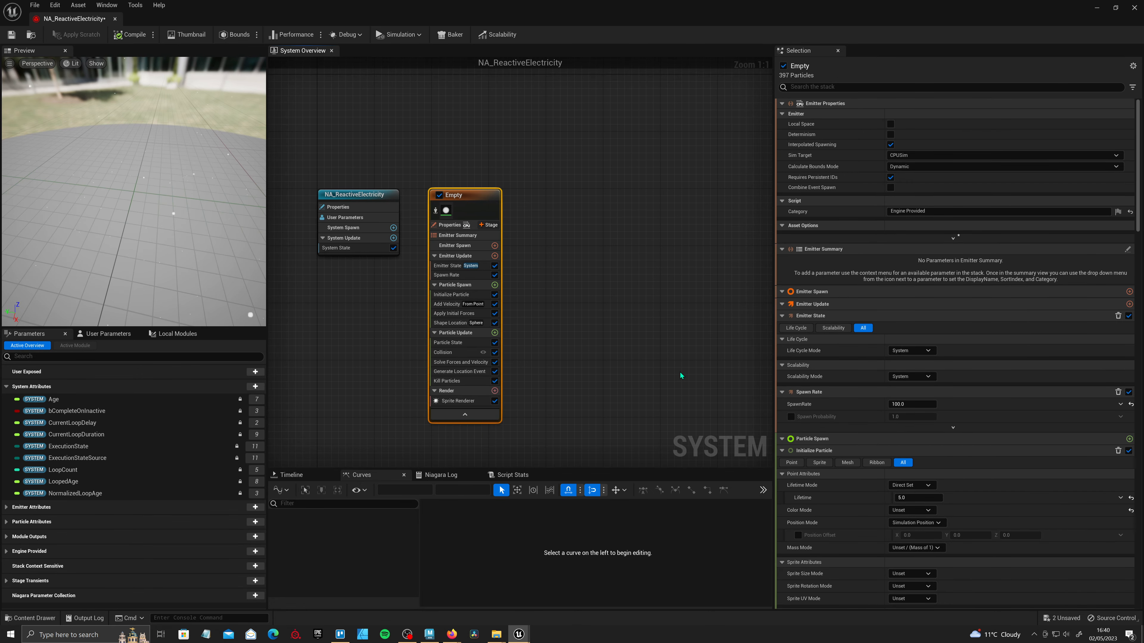
scroll(667, 356, down, 2)
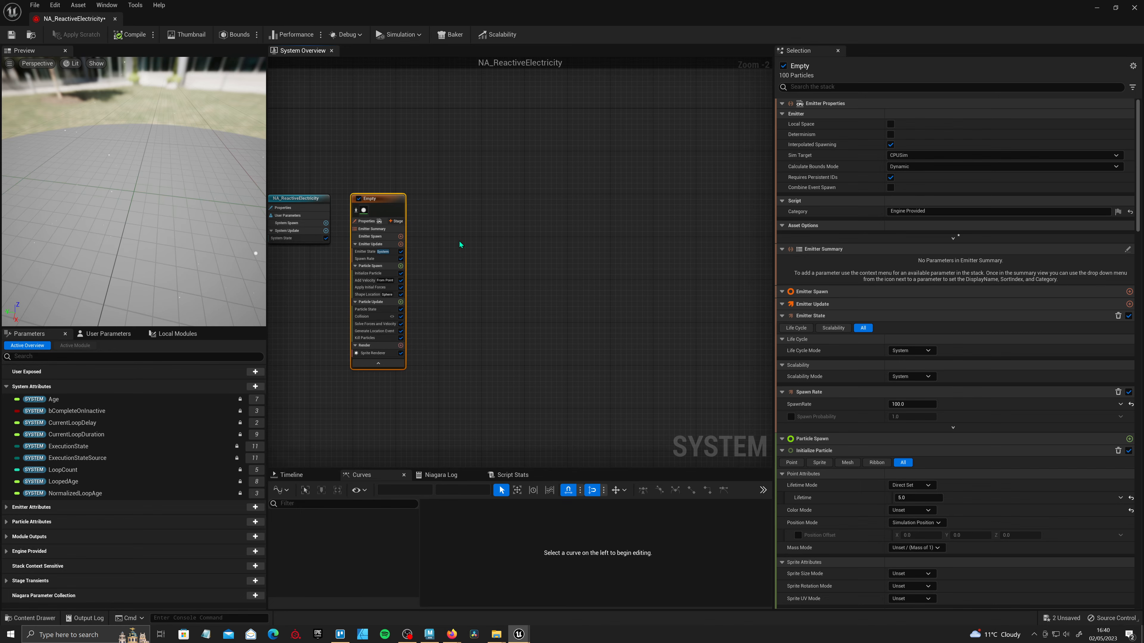
right_click(482, 248)
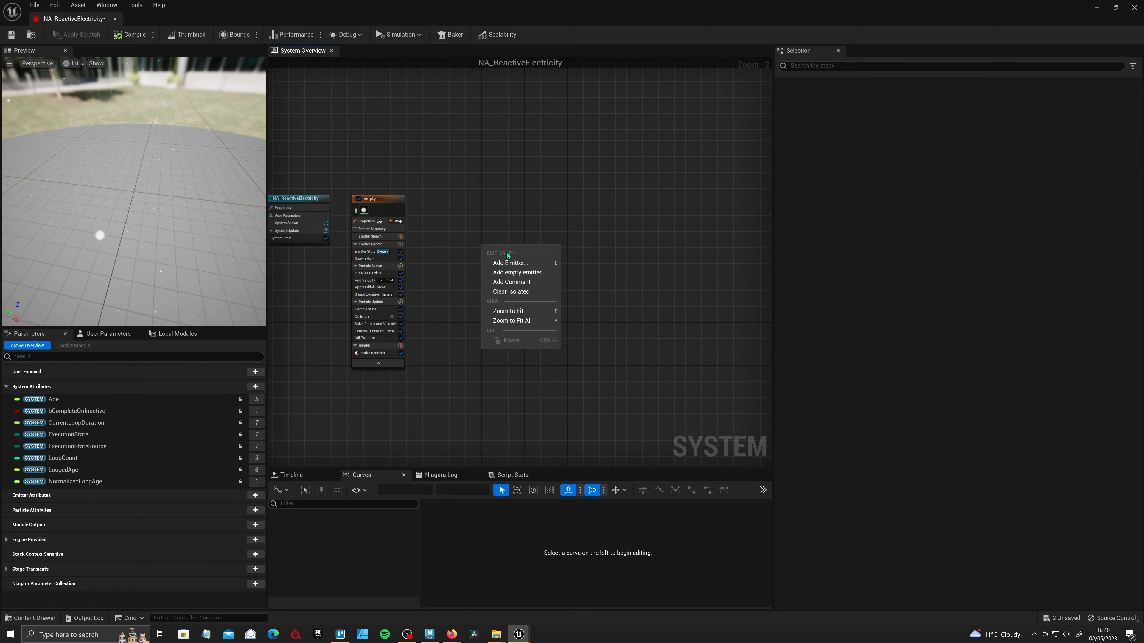
click(518, 264)
text(emp)
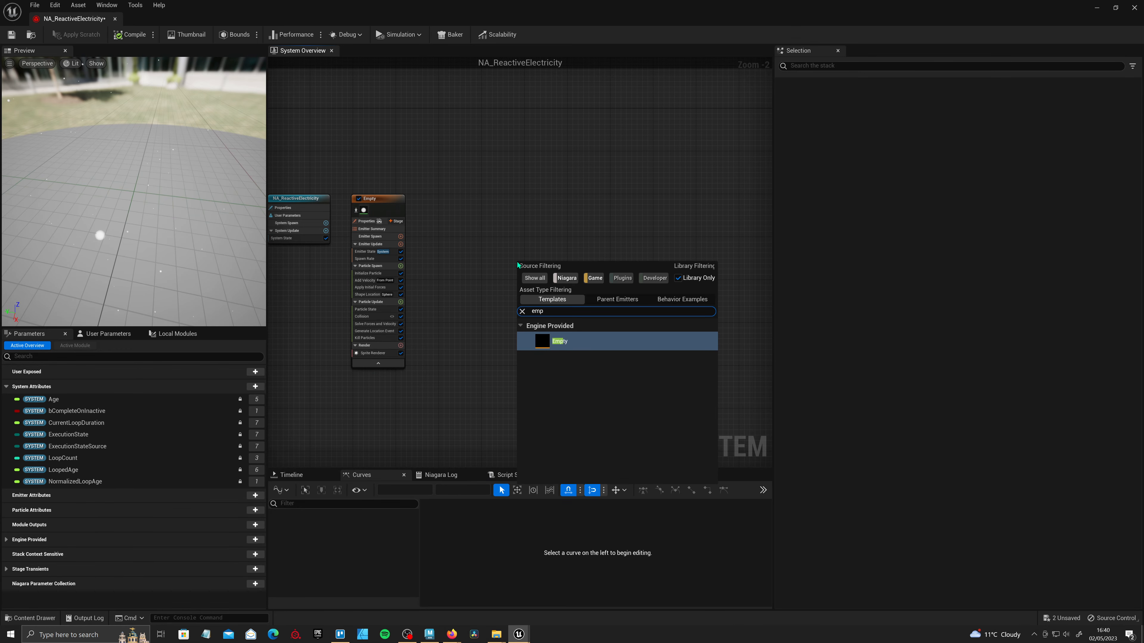
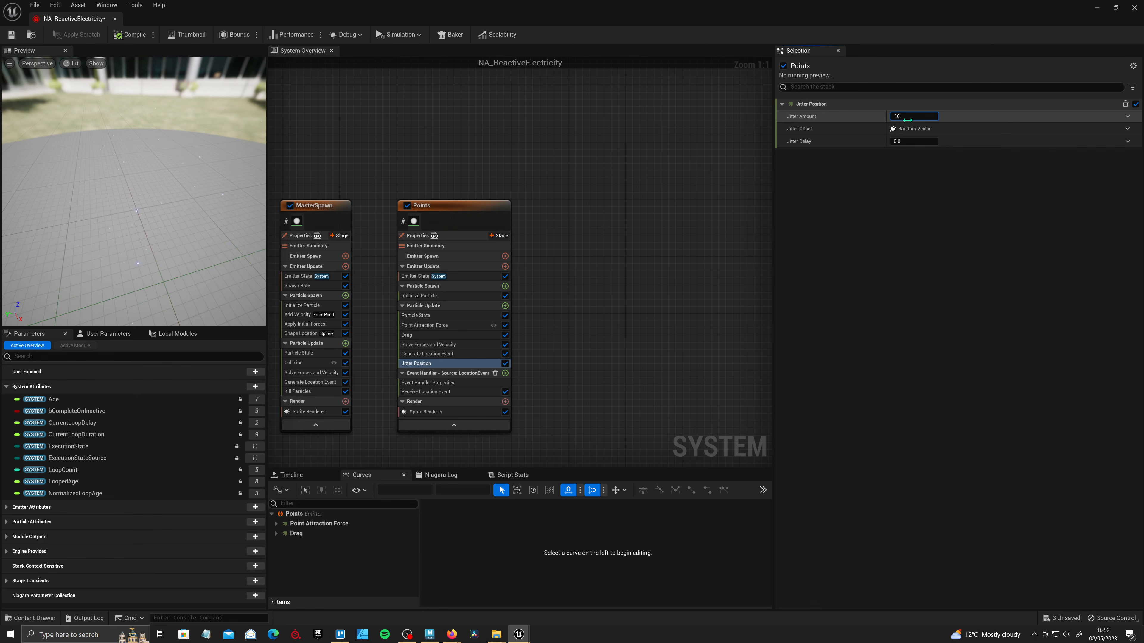
right_drag(222, 239, 223, 207)
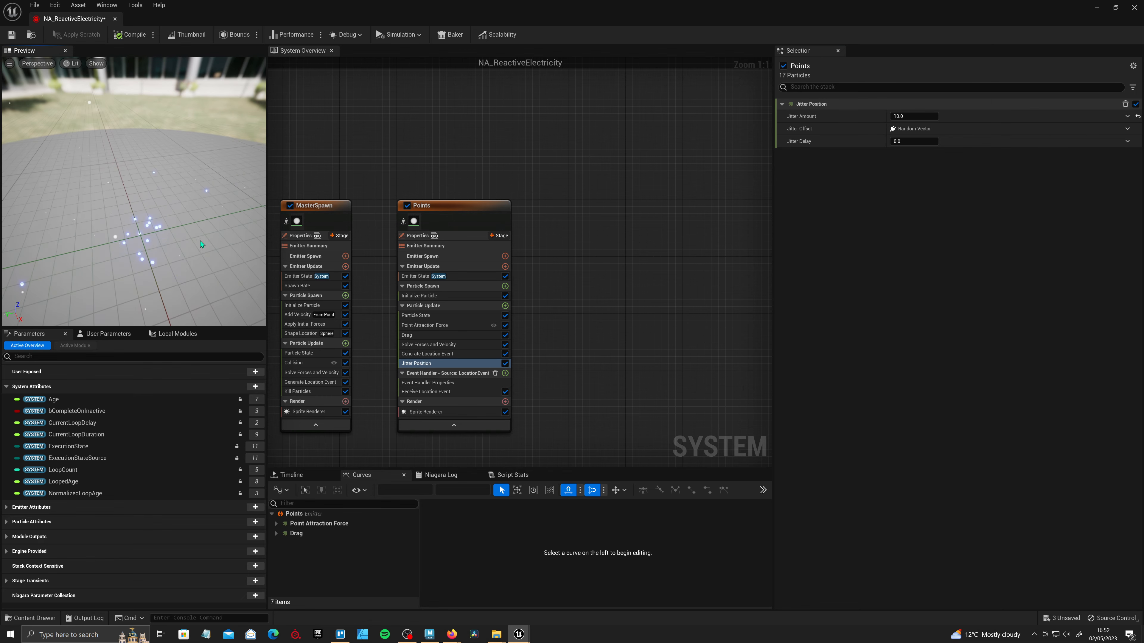
drag(223, 239, 171, 266)
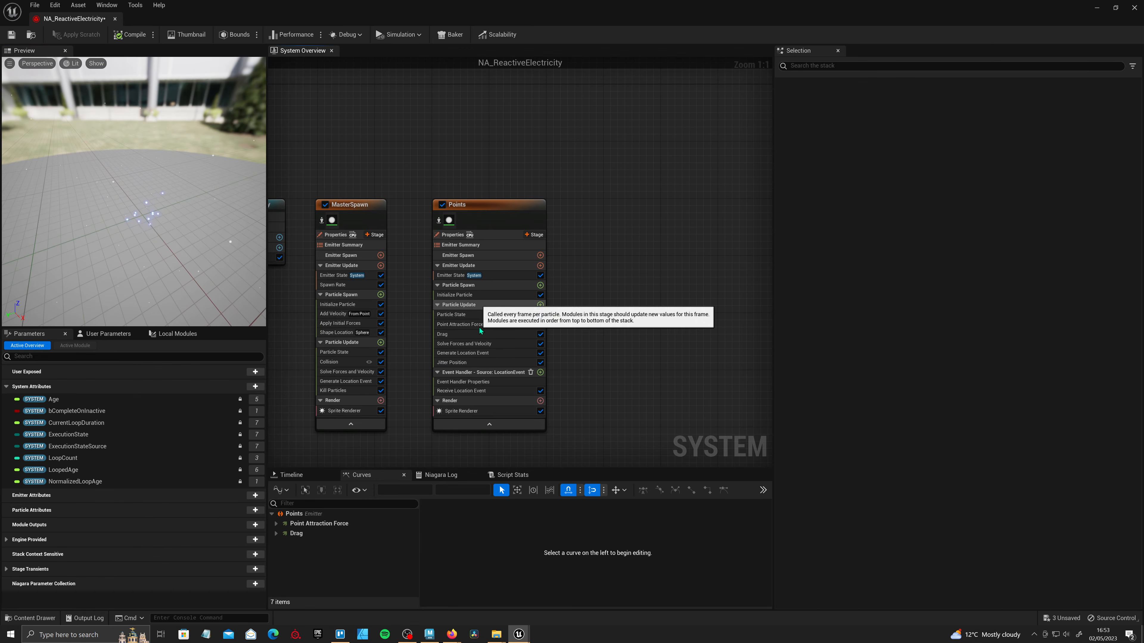
- Make the Lifetime in the Points emitter's Initialize Particle module a Random Range Float
click(488, 296)
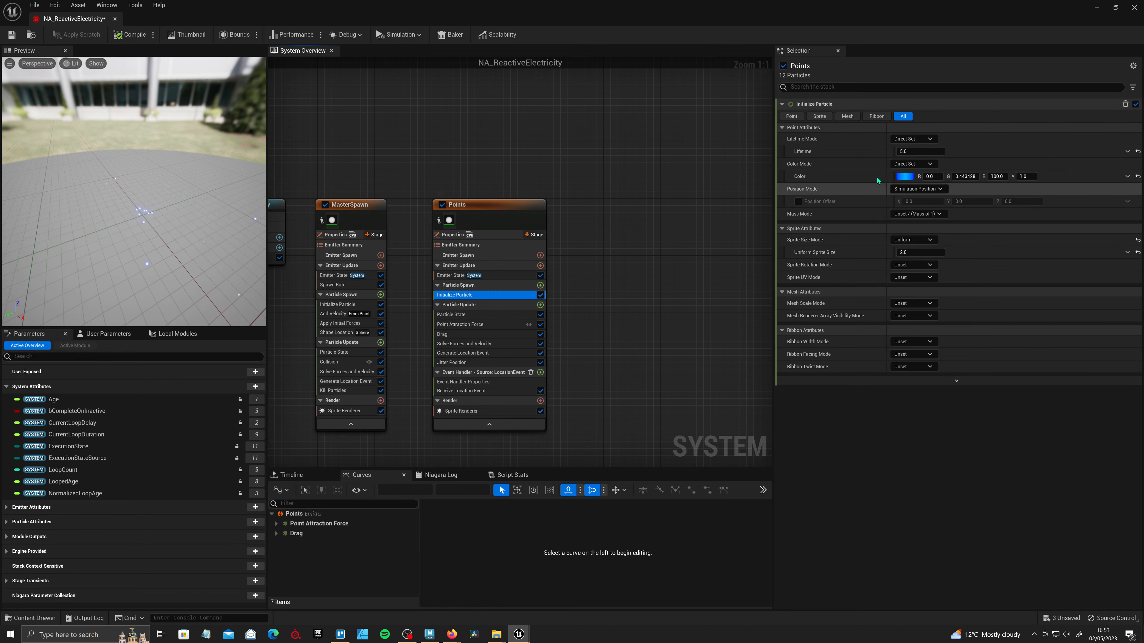
click(1127, 176)
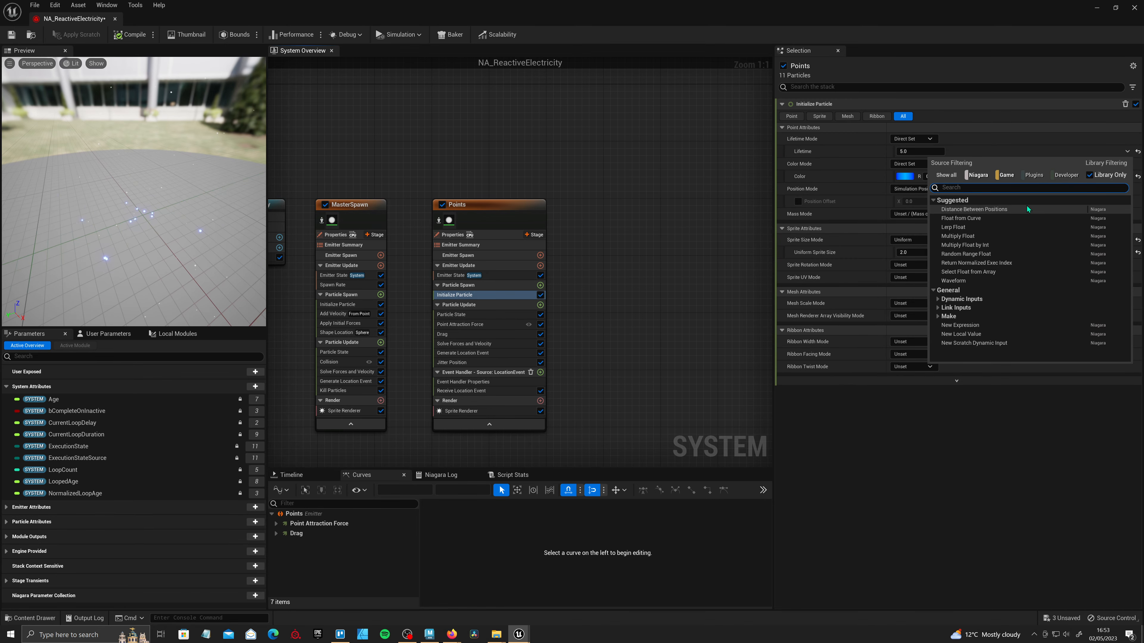
text(ran)
click(1027, 206)
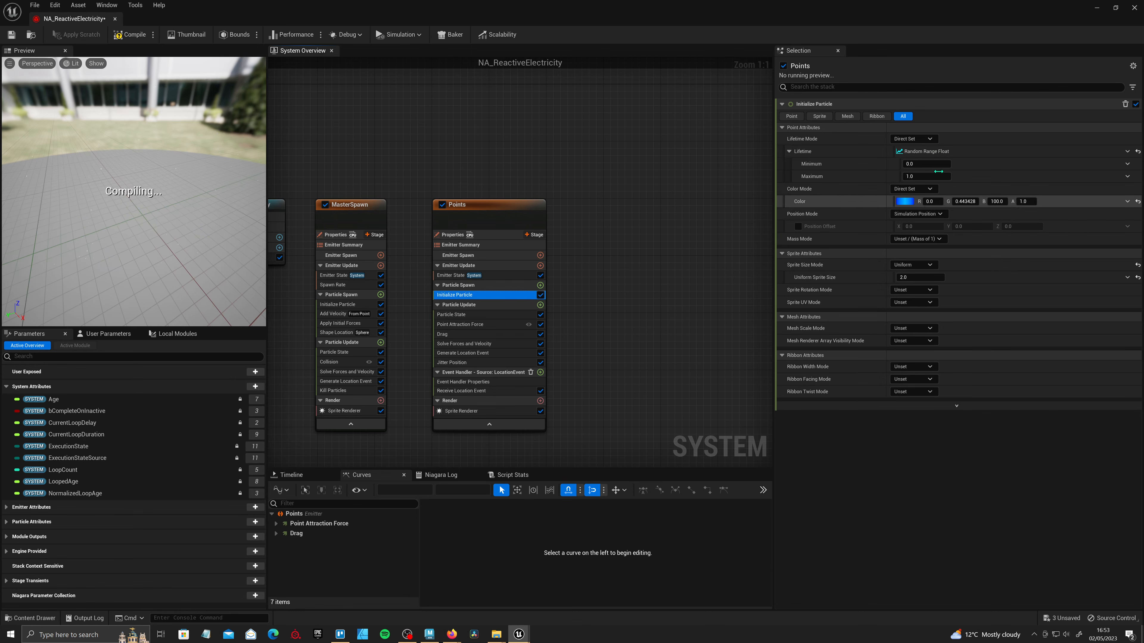
- Set the Points emitter's random Lifetime range to a Minimum of 0.1 and a Maximum of 3
click(934, 165)
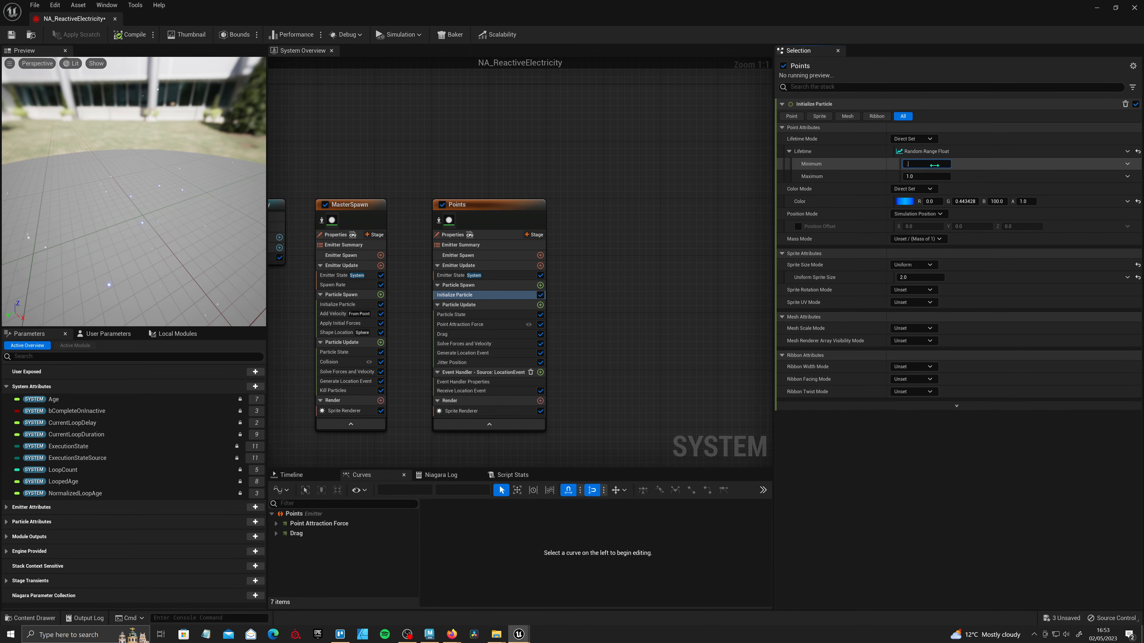
click(935, 175)
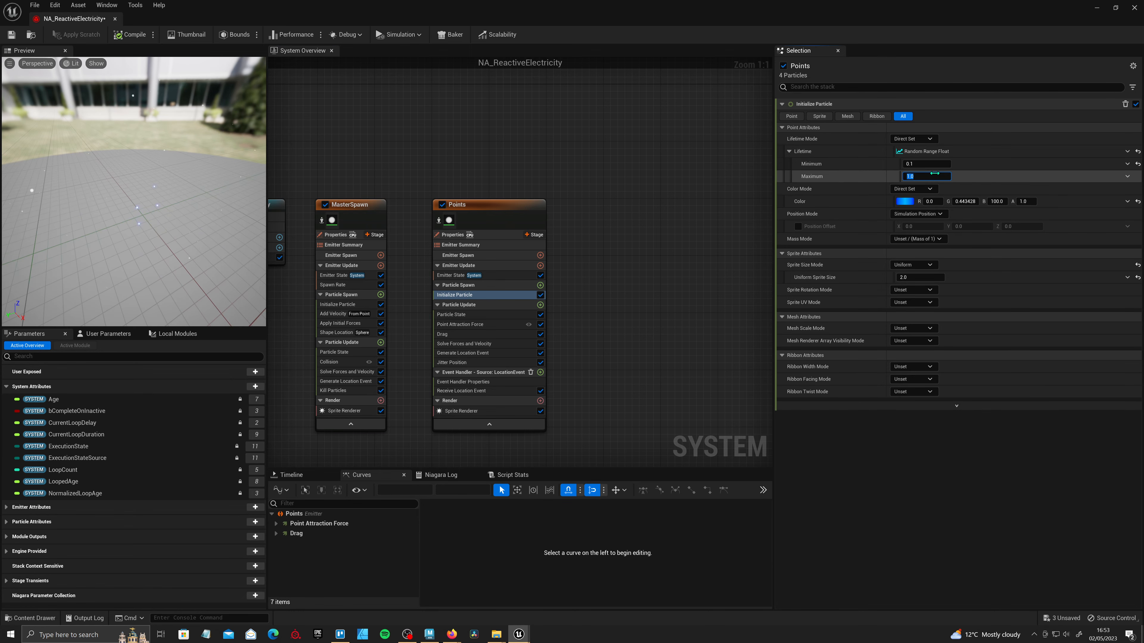
text(3)
right_drag(662, 335, 629, 327)
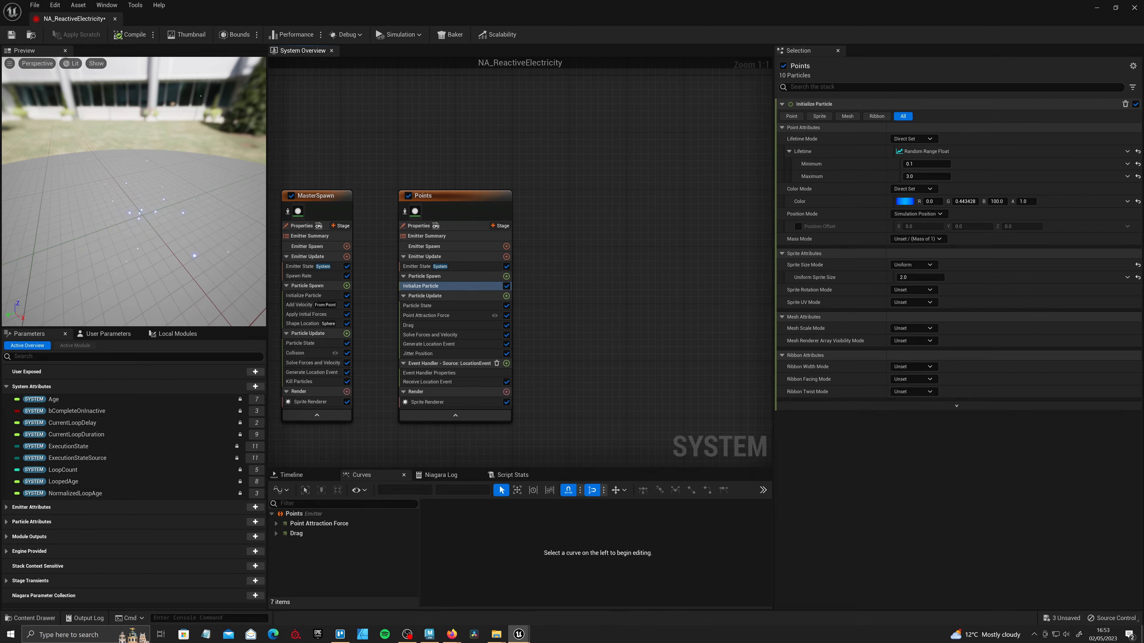
- Add a third emitter to the system overview from the Empty template
right_drag(666, 289, 607, 289)
right_click(545, 252)
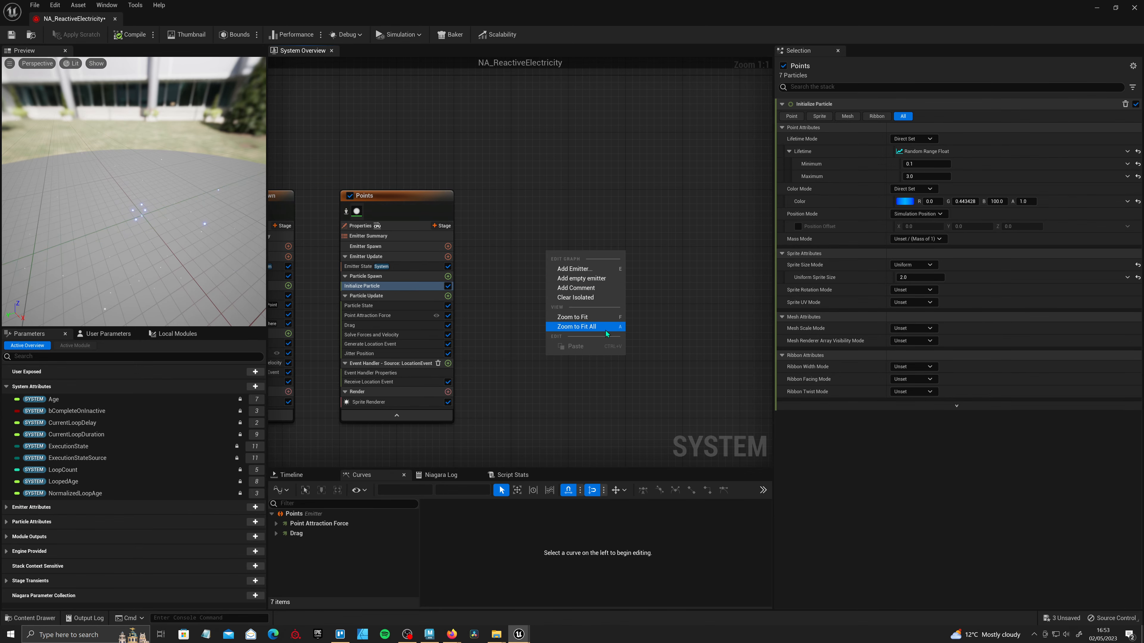
click(586, 273)
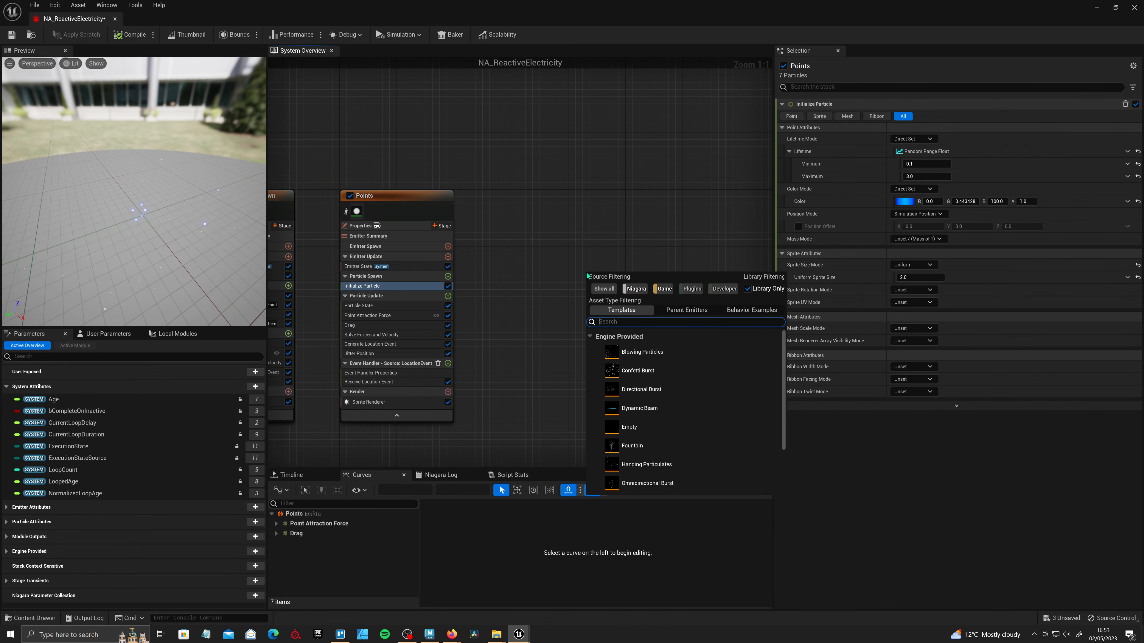
text(em)
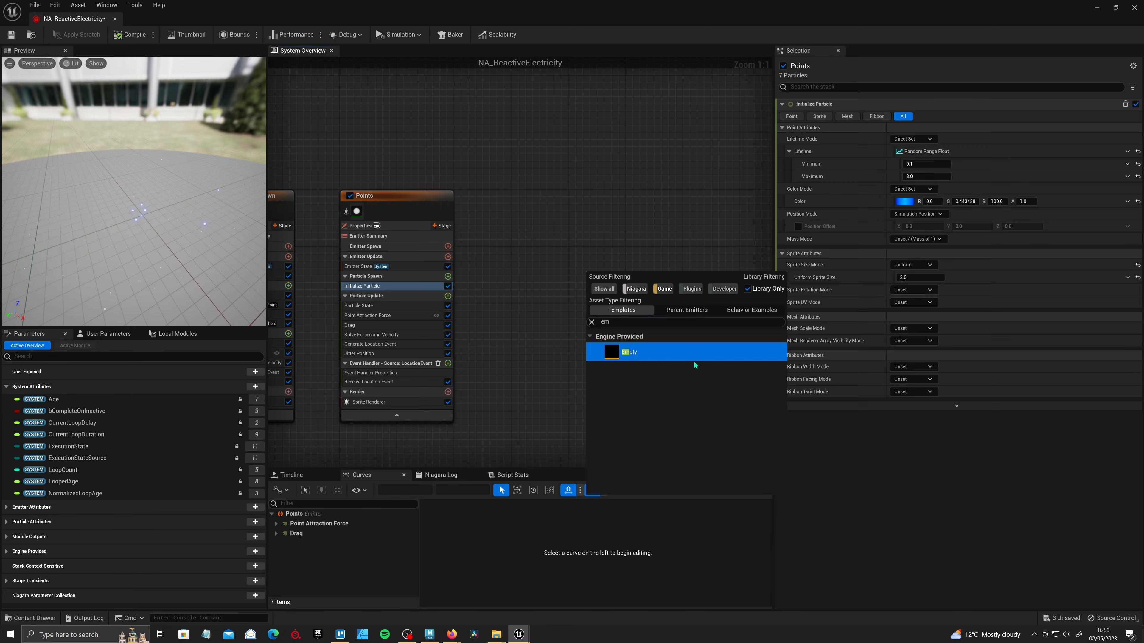
double_click(676, 356)
- Place the new empty emitter beside the Points emitter and rename it Electricity
drag(649, 319, 531, 189)
key(F2)
text(E)
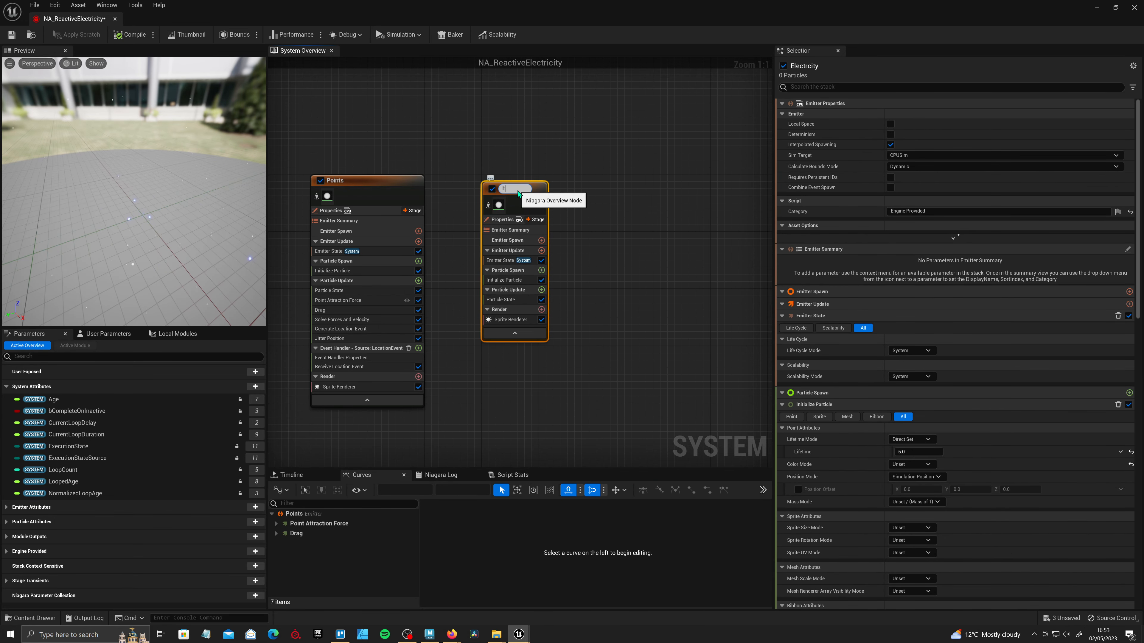
text(lectricity)
key(Return)
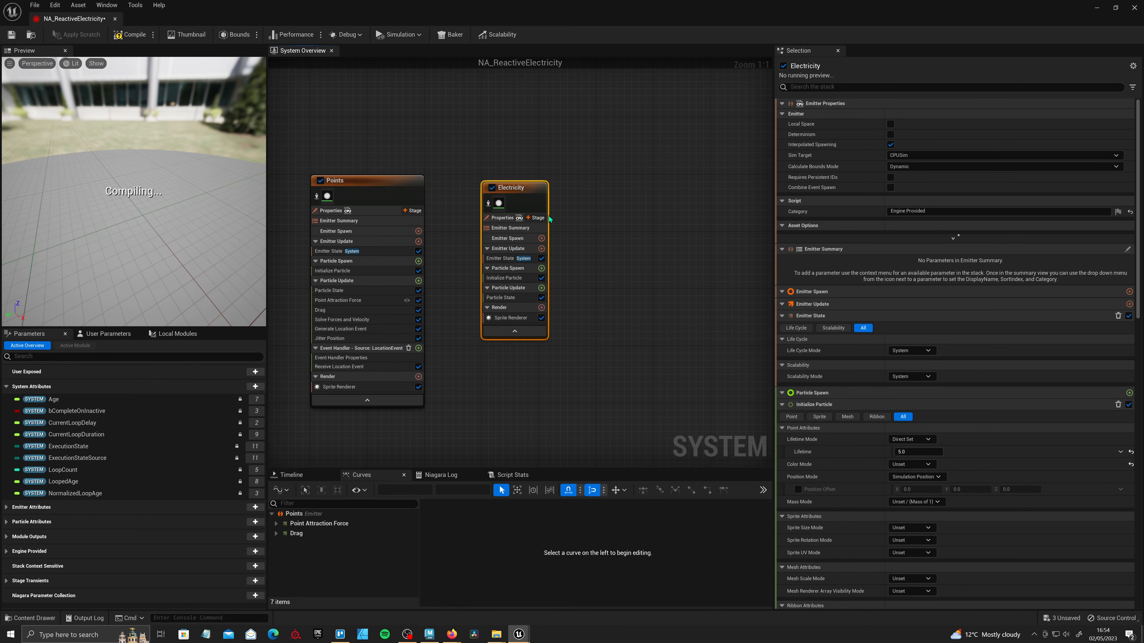
- Replace the Electricity emitter's Sprite Renderer with a Ribbon Renderer
right_drag(549, 219, 523, 219)
click(482, 317)
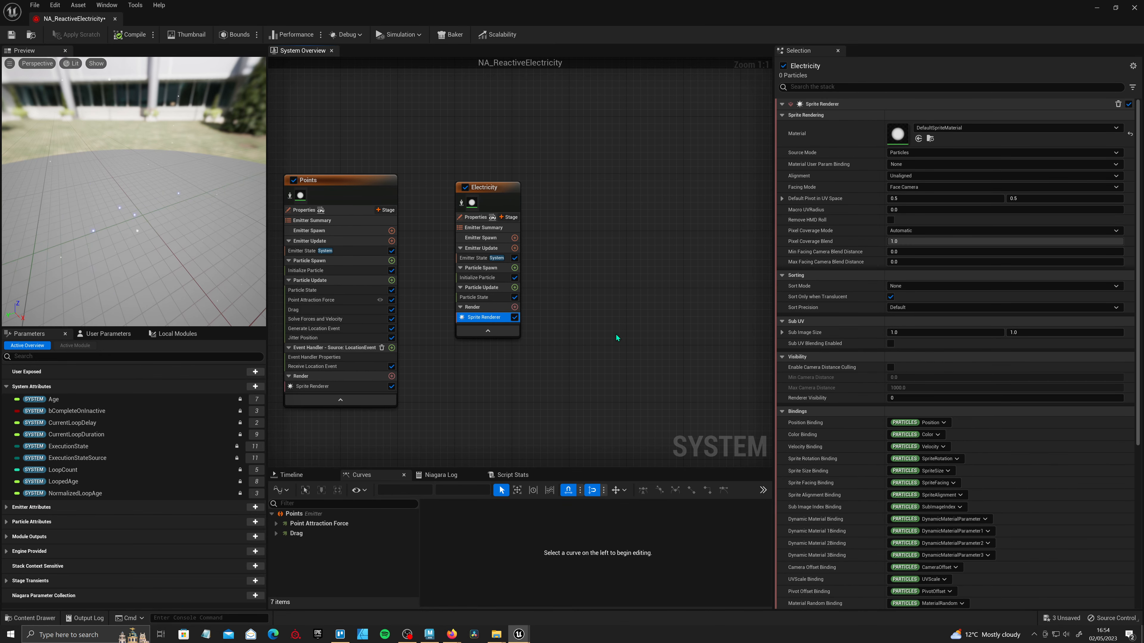
key(Delete)
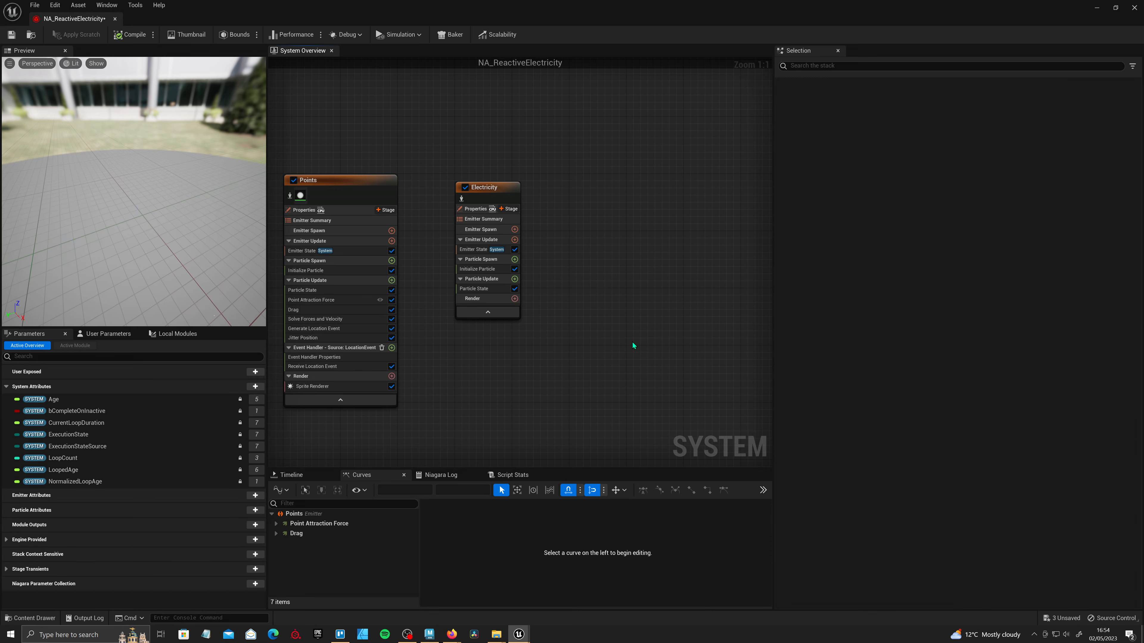
click(514, 299)
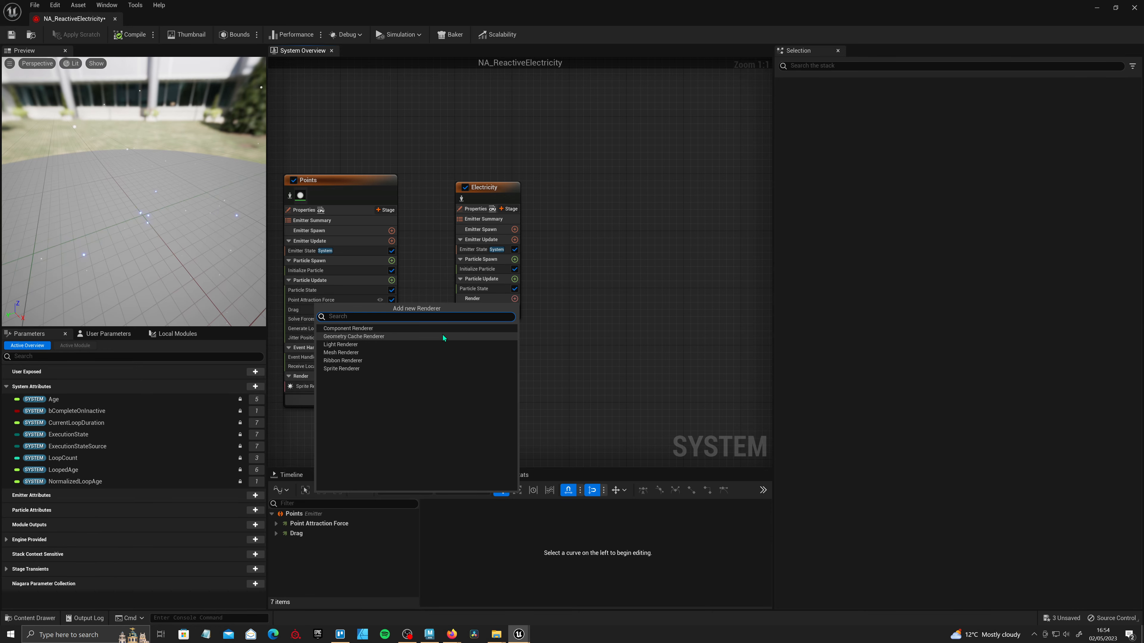
click(370, 360)
- Assign the M_Electricity material to the Ribbon Renderer and set its Tessellation Mode to Disabled
click(984, 128)
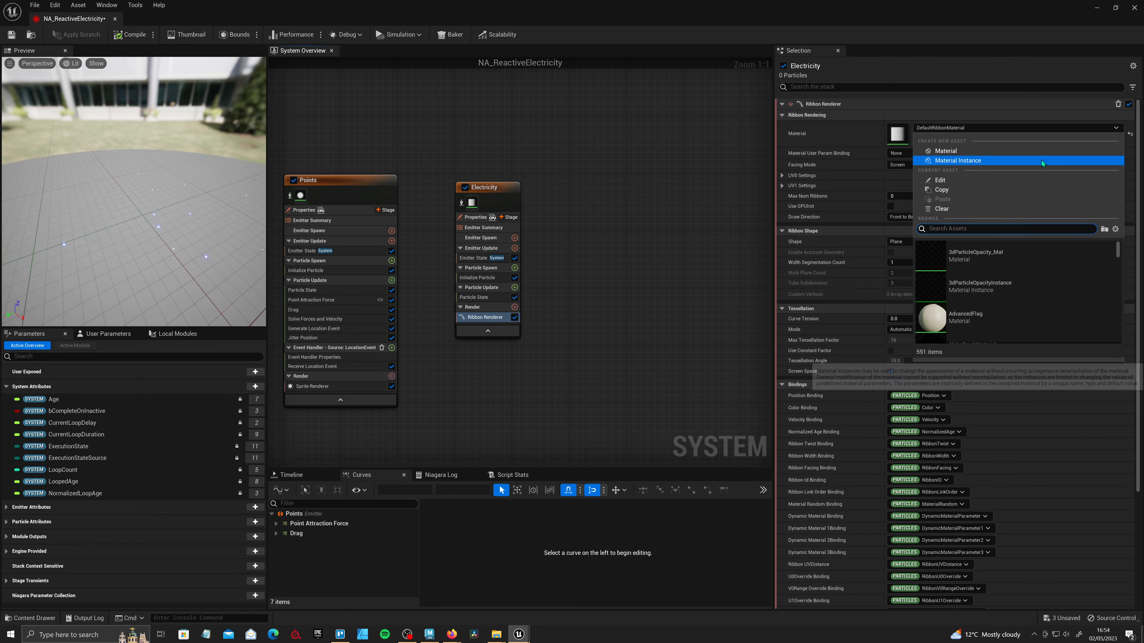
text(M_ele)
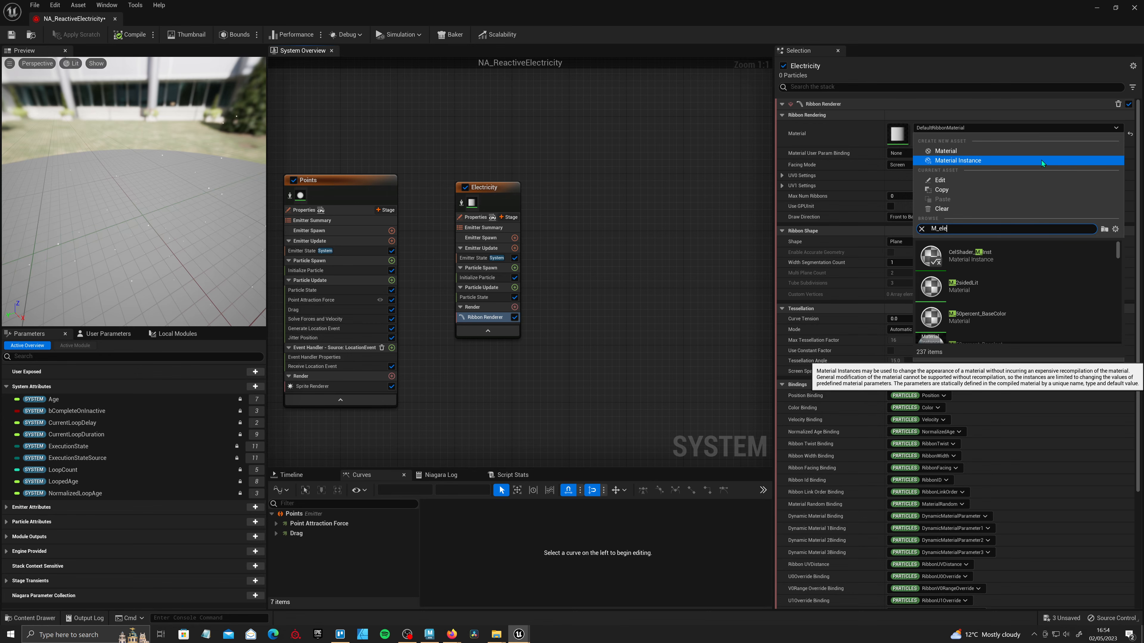
click(997, 259)
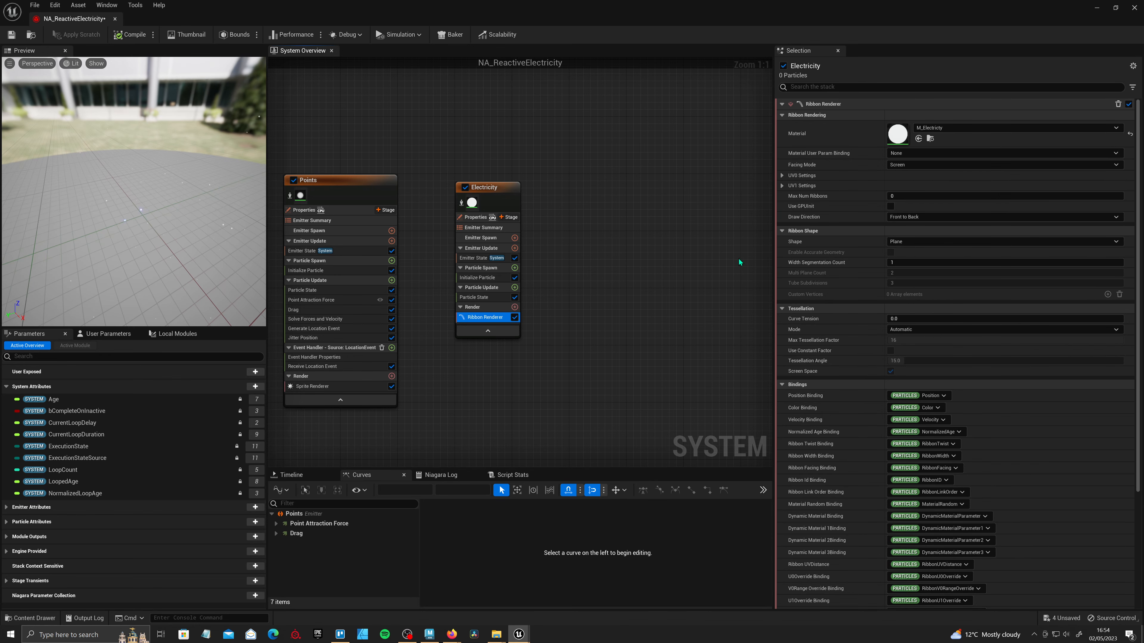
click(943, 330)
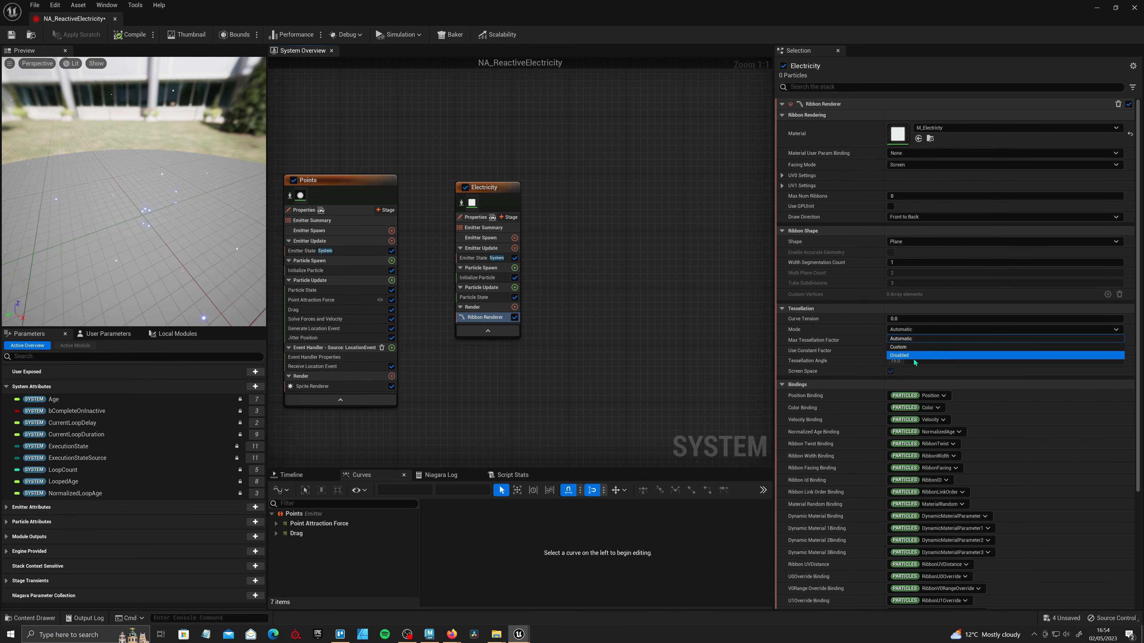
click(928, 360)
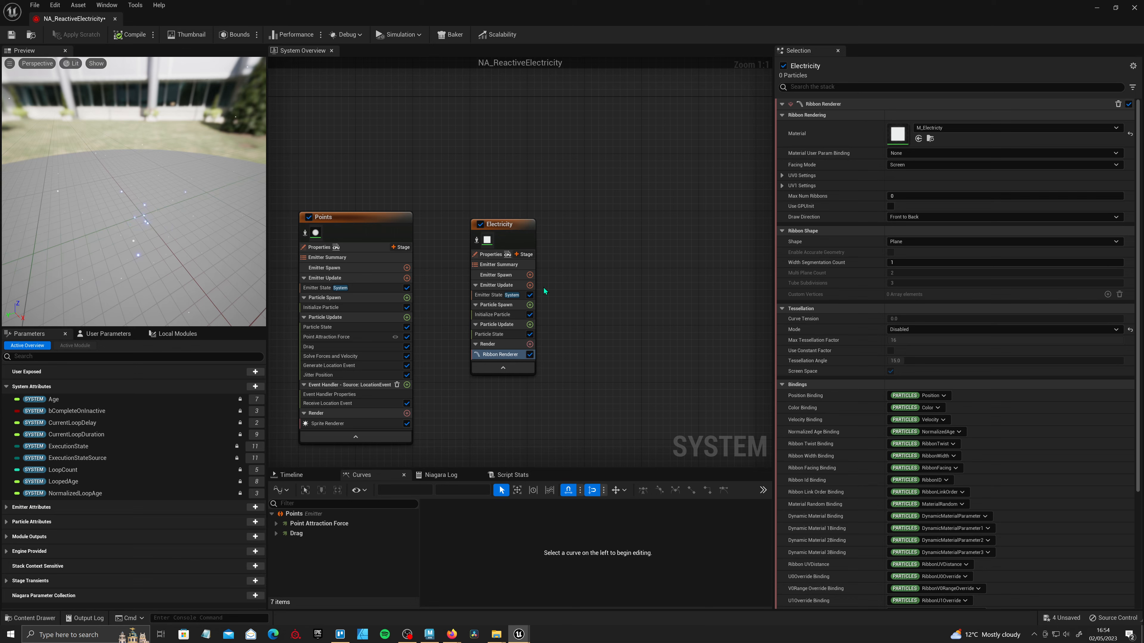
- Add Spawn Particles from Other Emitter to the Electricity emitter's Emitter Update and fix its missing SampleParticlesFromOtherEmitter dependency
click(530, 285)
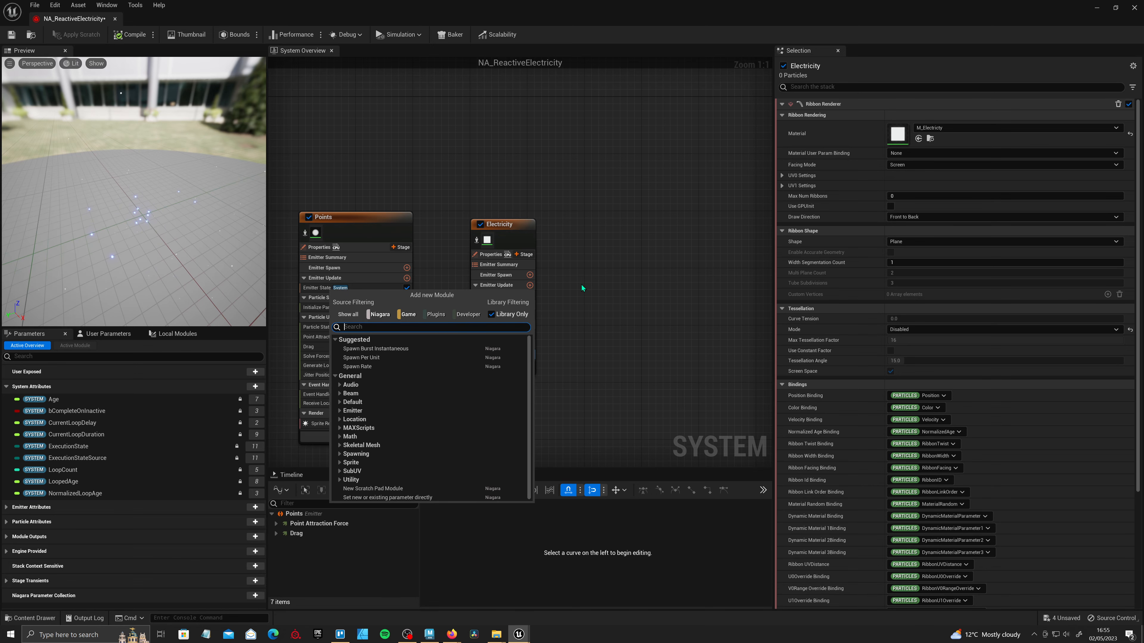
text(spawn emi)
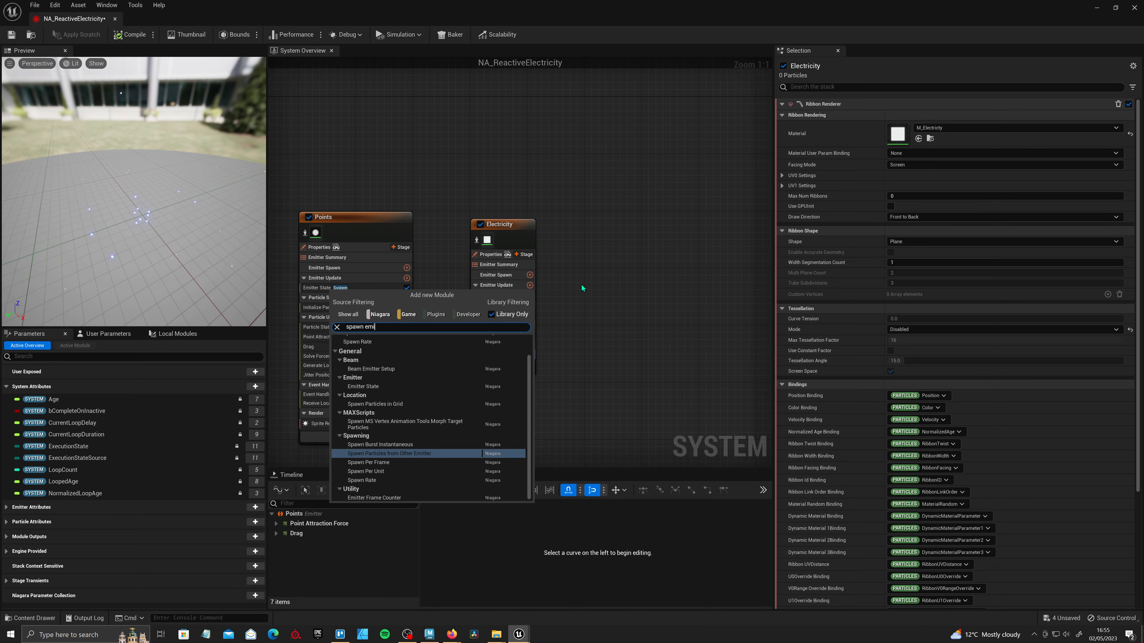
click(430, 453)
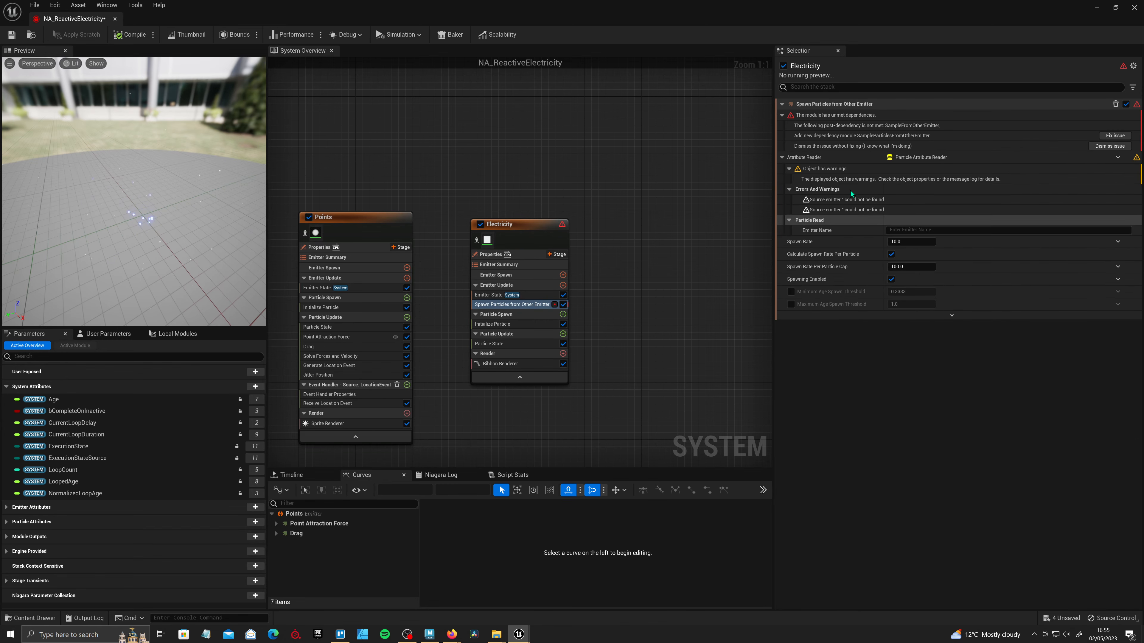
click(1115, 135)
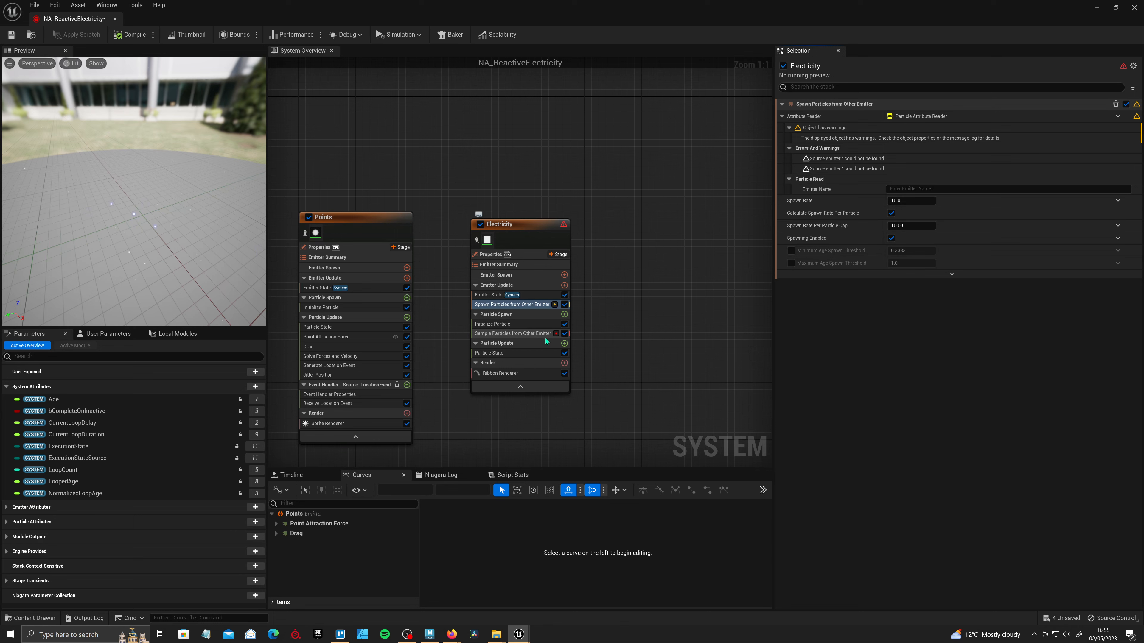
- In Spawn Particles from Other Emitter, set the source Emitter Name to Points and the Spawn Rate to 200
click(906, 190)
text(poin)
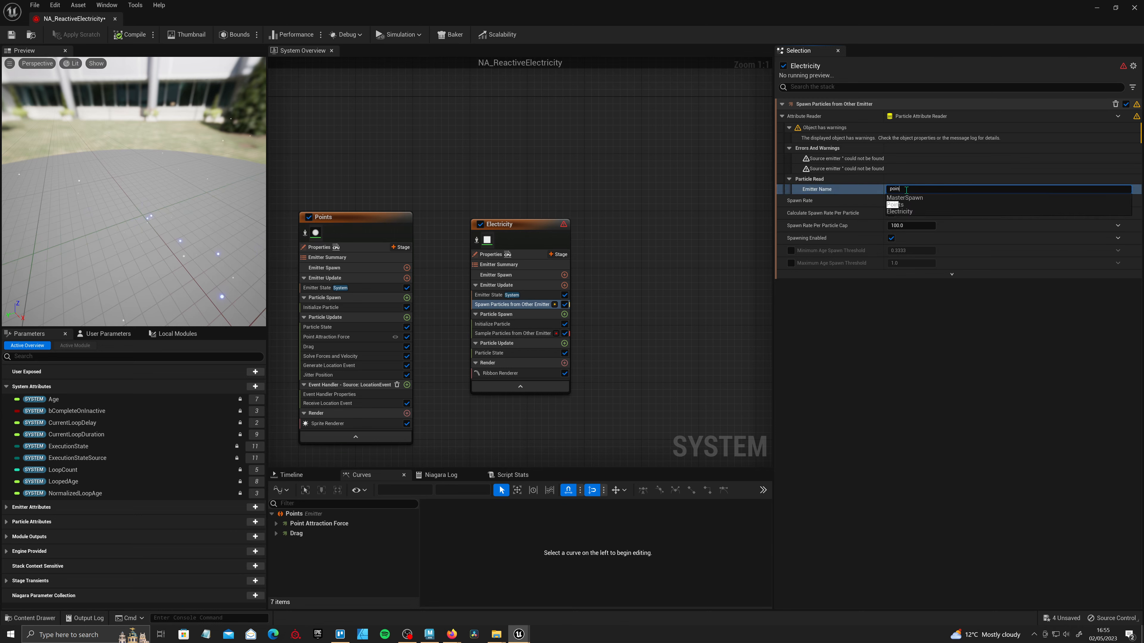
click(913, 204)
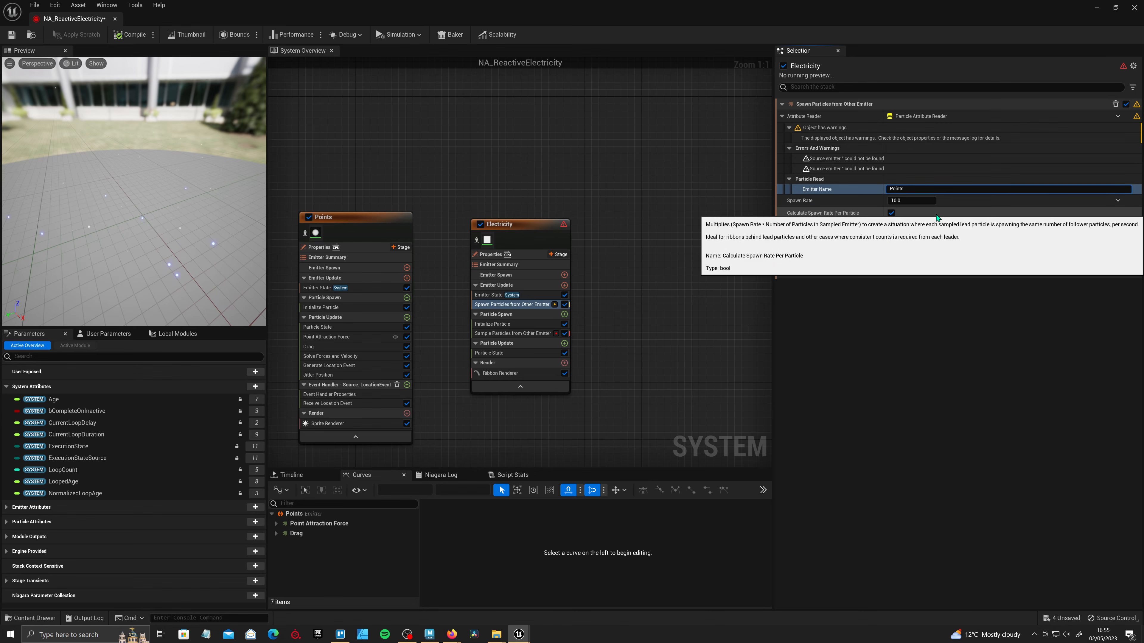
click(912, 201)
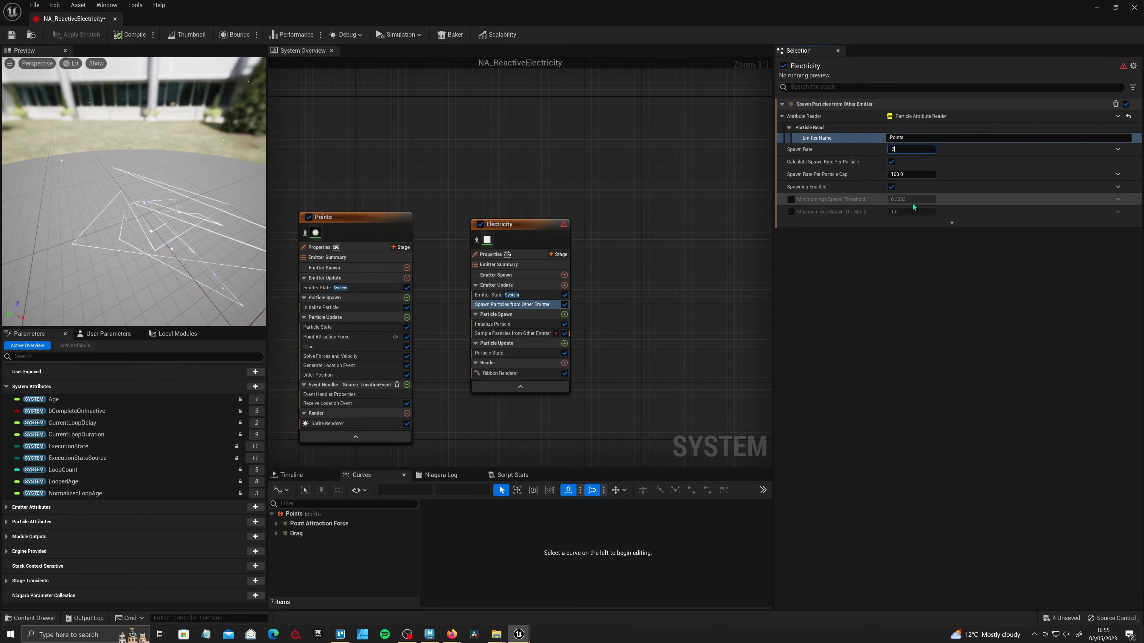
text(200)
key(Return)
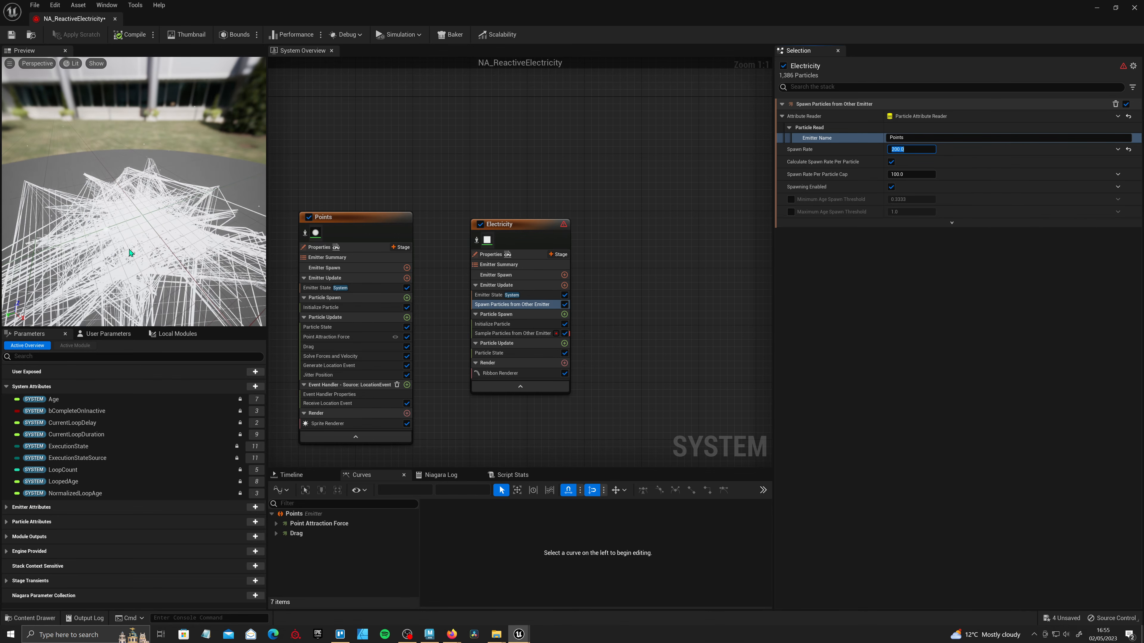
- Raise the Spawn Rate Per Particle Cap of Spawn Particles from Other Emitter to 100000
scroll(131, 253, down, 5)
drag(131, 253, 225, 249)
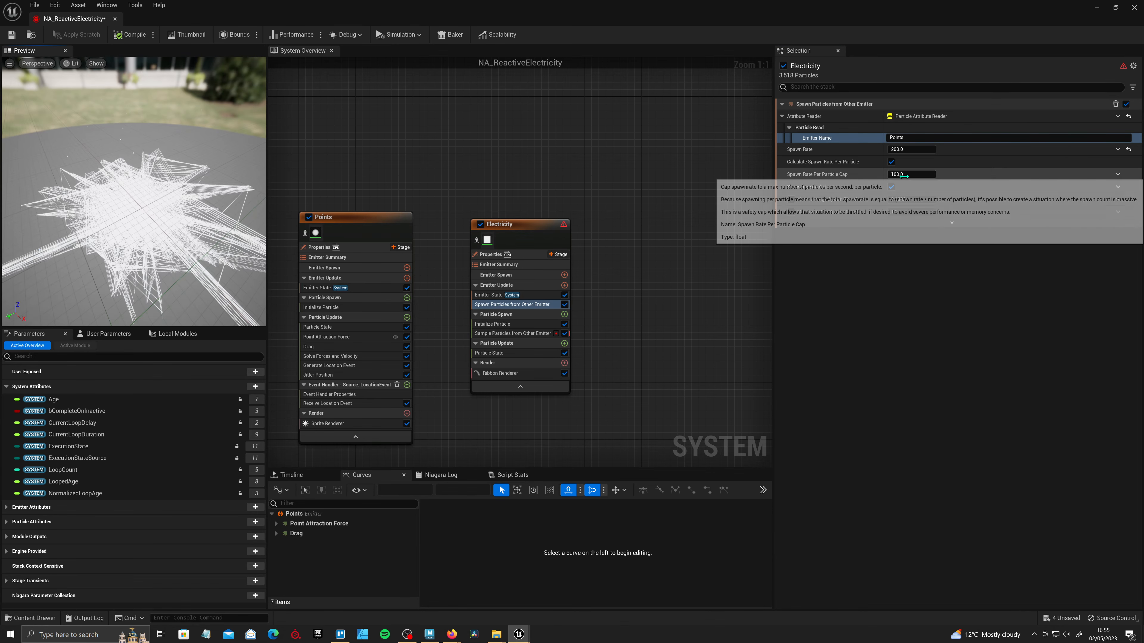
click(901, 175)
click(903, 176)
text(000)
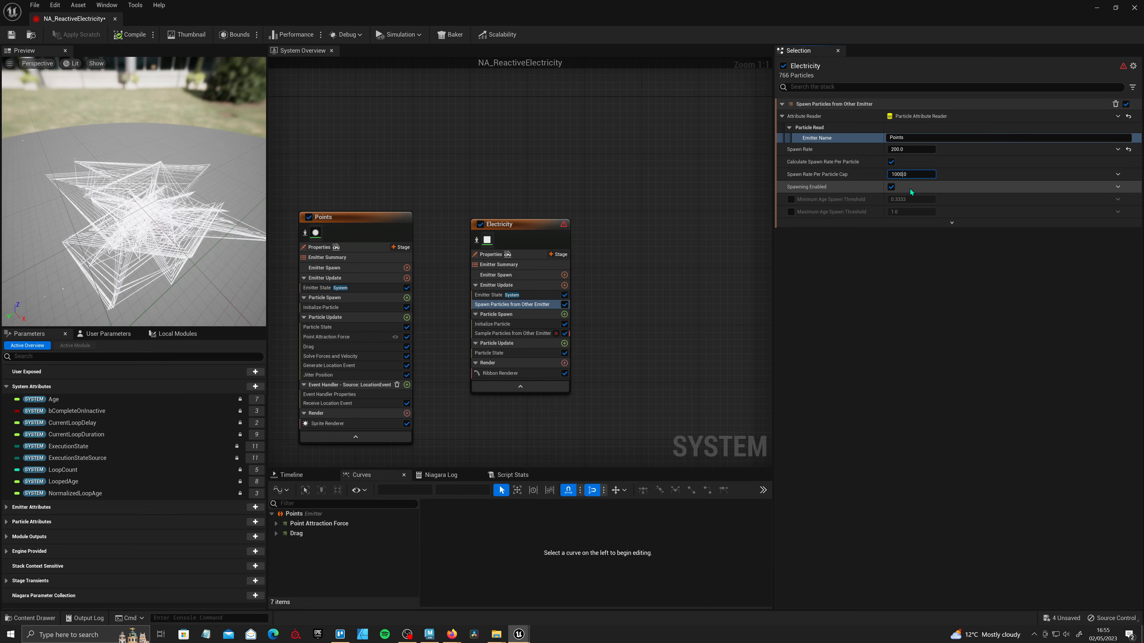
key(Return)
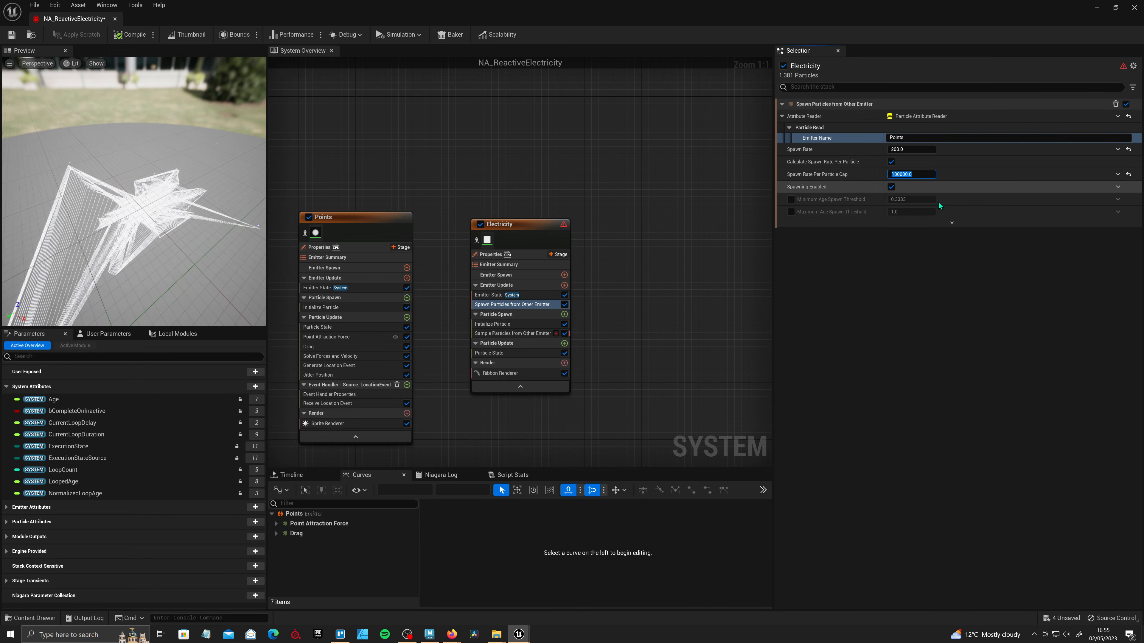
- Fix the missing Solve Forces and Velocity dependency of Sample Particles from Other Emitter and set its Emitter Sampling Mode to Random
right_drag(668, 343, 688, 342)
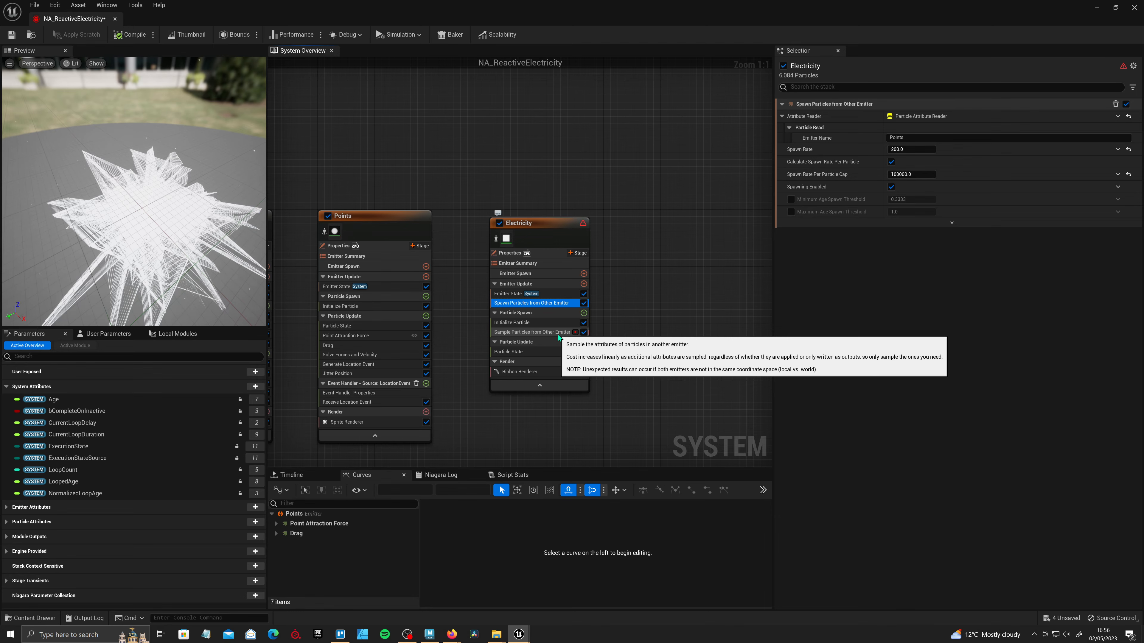
click(531, 332)
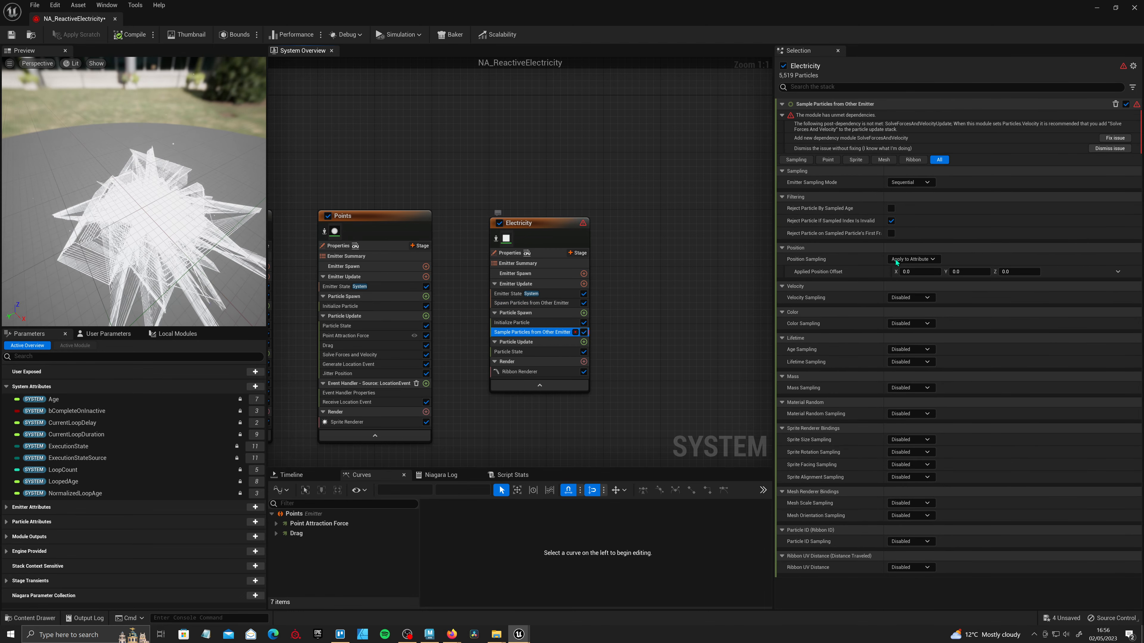
click(1116, 138)
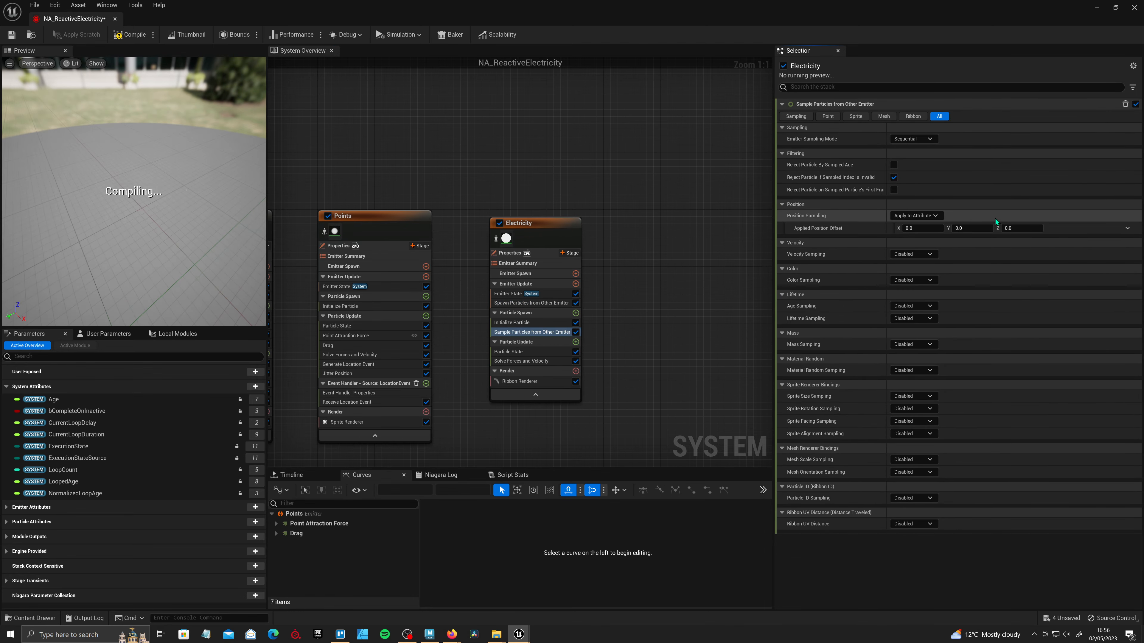
click(905, 139)
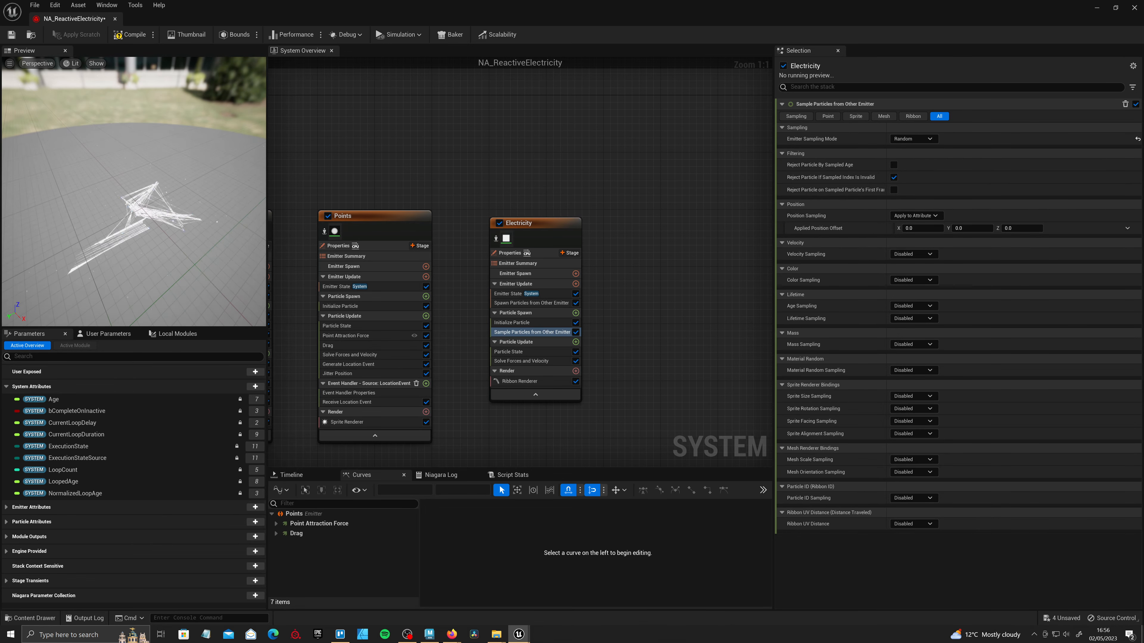
click(1138, 139)
- Set Particle ID Sampling in Sample Particles from Other Emitter to Apply Sampled ID as Ribbon ID
mouse_move(826, 502)
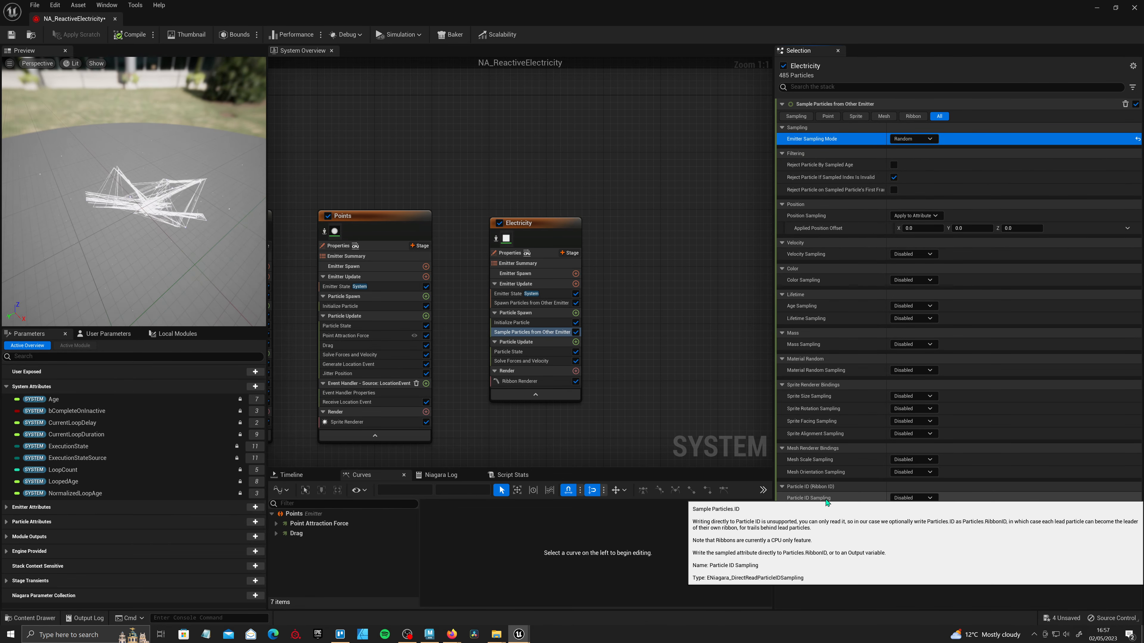
click(928, 497)
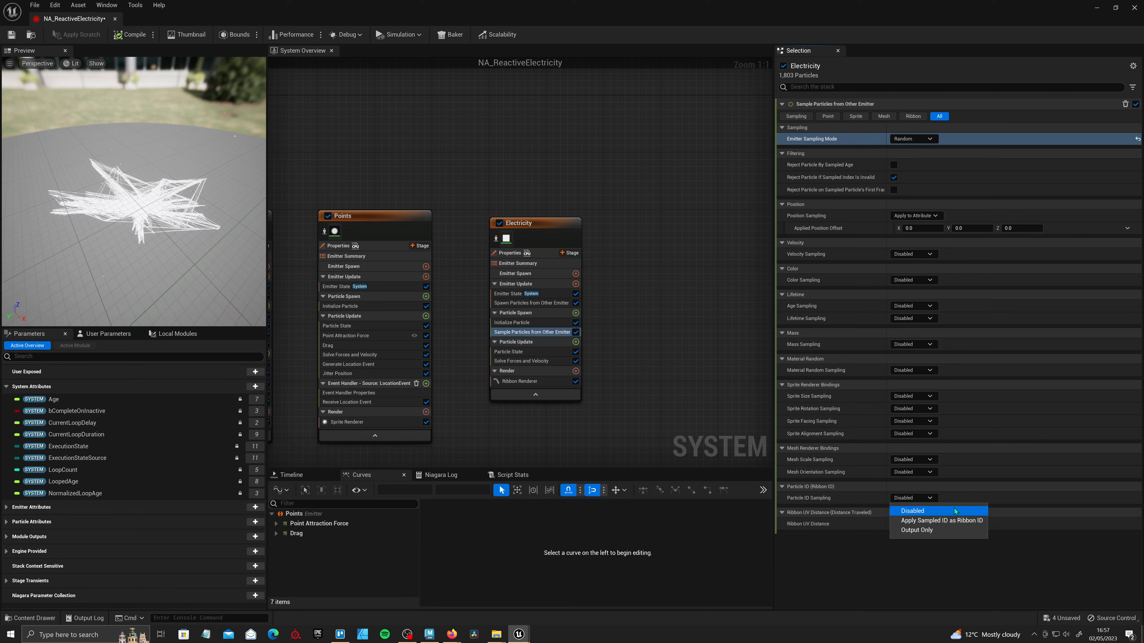
click(973, 521)
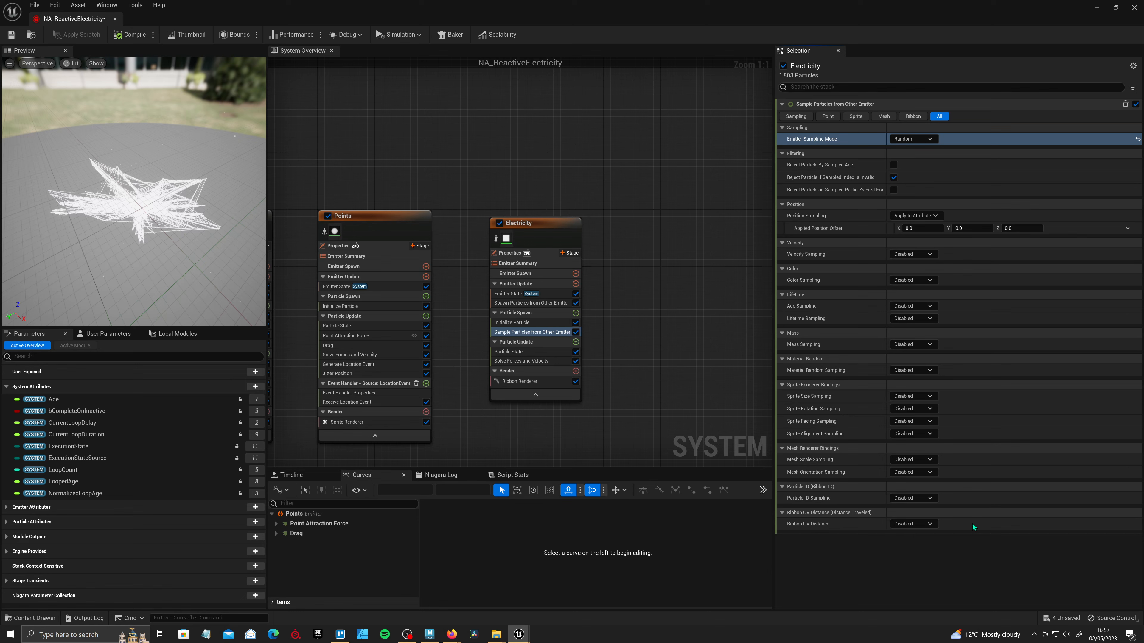
scroll(198, 265, up, 4)
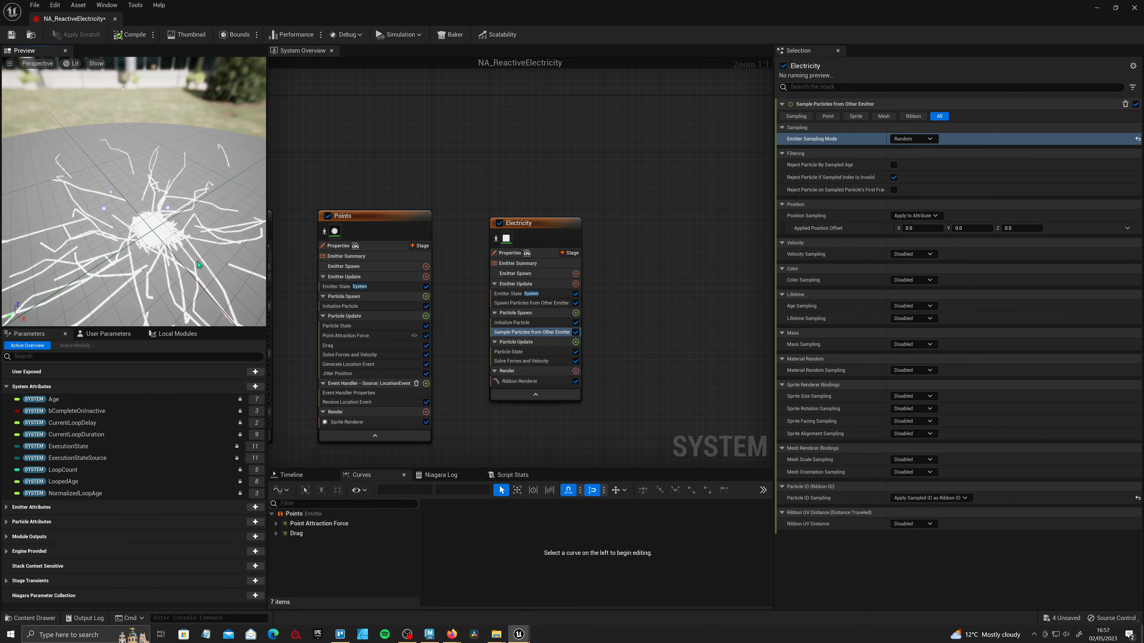
mouse_move(198, 264)
mouse_down()
mouse_move(201, 224)
mouse_move(202, 253)
mouse_up()
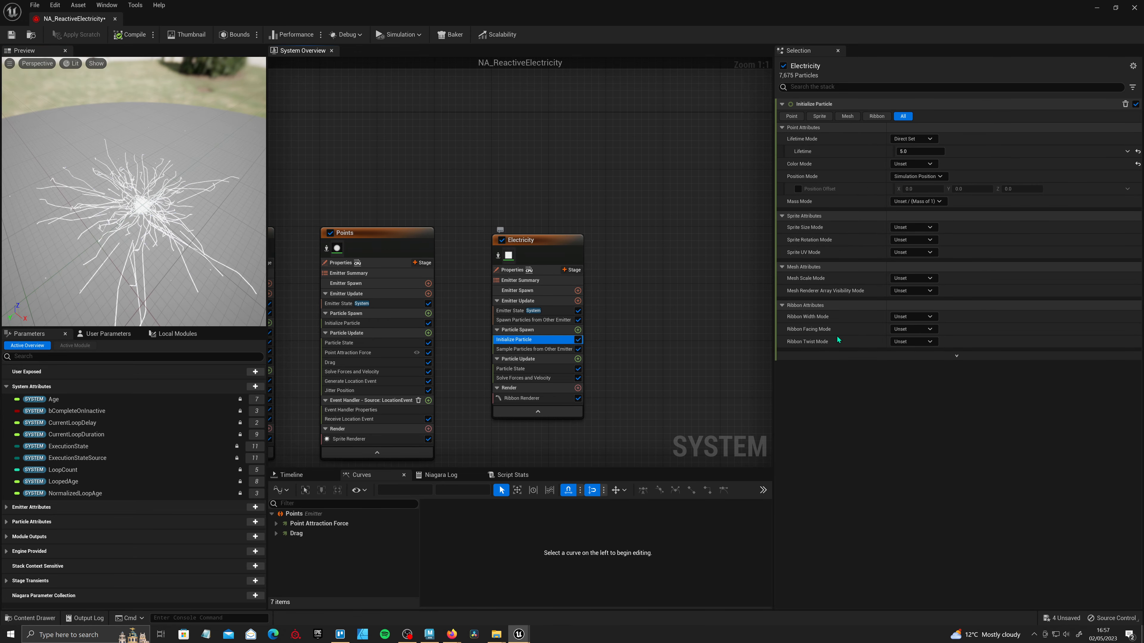
- Set the Electricity emitter's Ribbon Width Mode to Direct Set with a Random Range Float width from 5 to 15
click(910, 321)
click(927, 340)
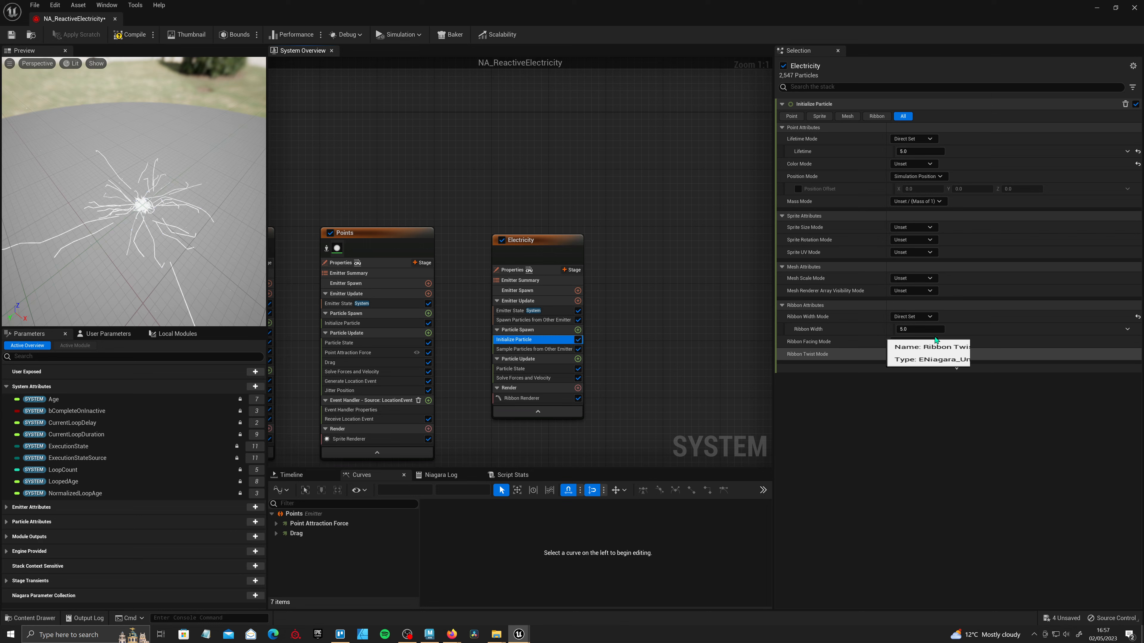
click(1128, 330)
text(ran)
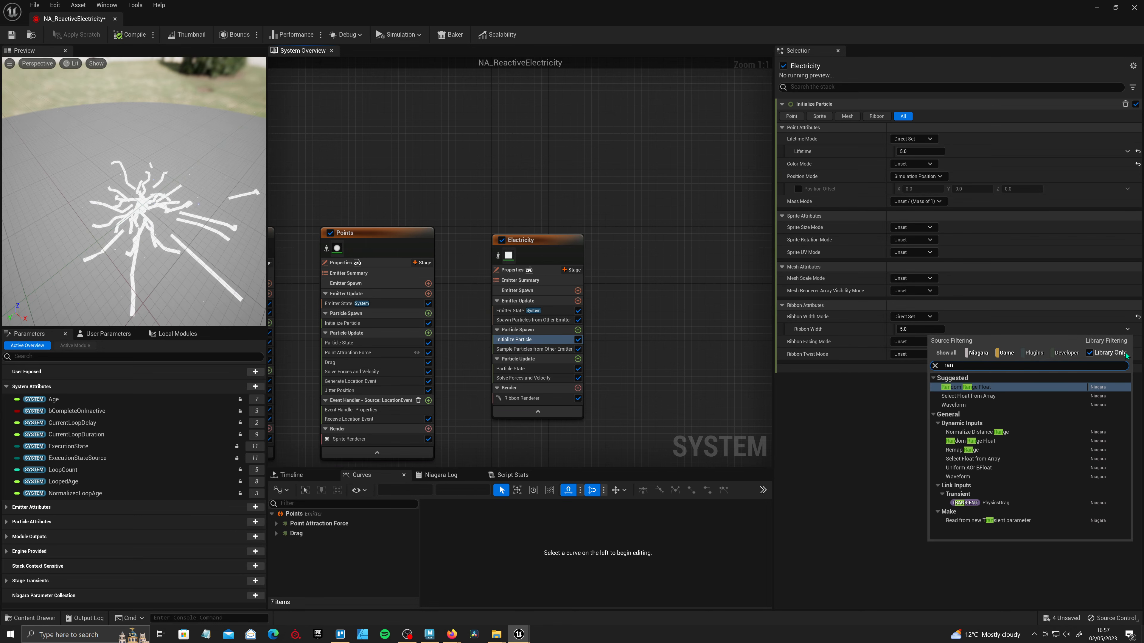
click(1025, 387)
click(928, 354)
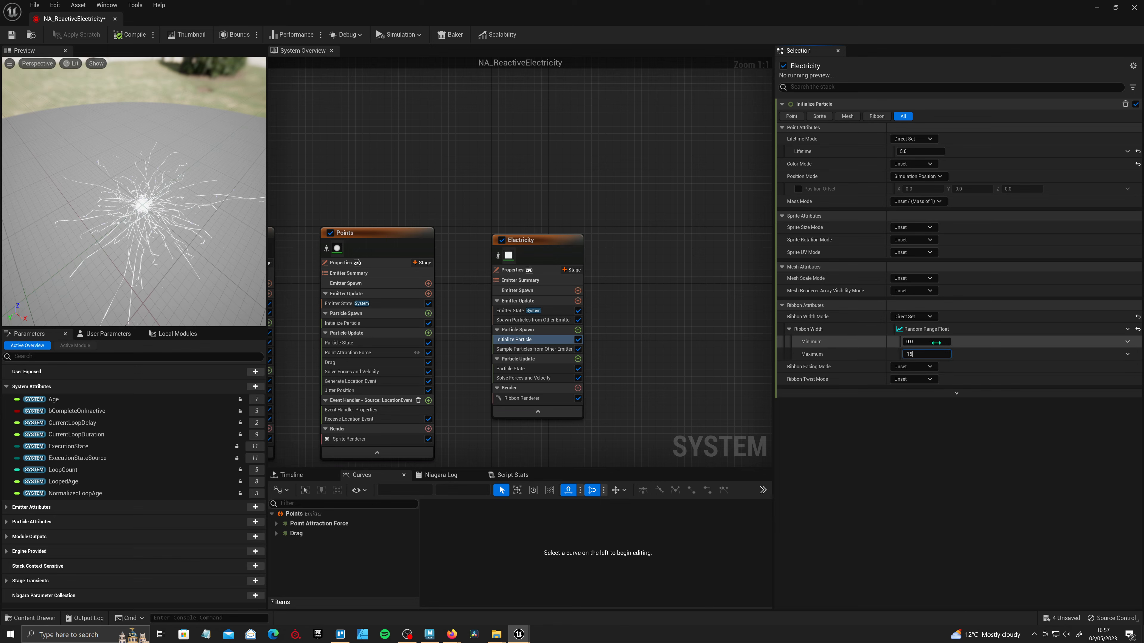
text(5)
key(Return)
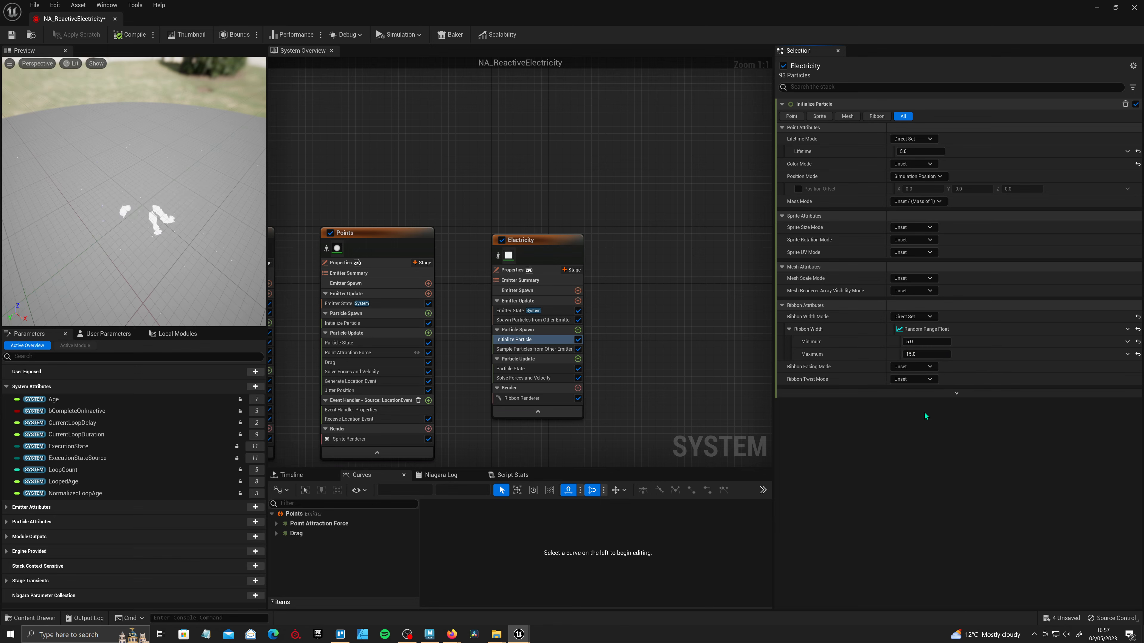
- Make the Electricity particles' Lifetime a Random Range Float with a minimum of 0.01 and a maximum of 0.2
click(1127, 152)
text(rans)
key(BackSpace)
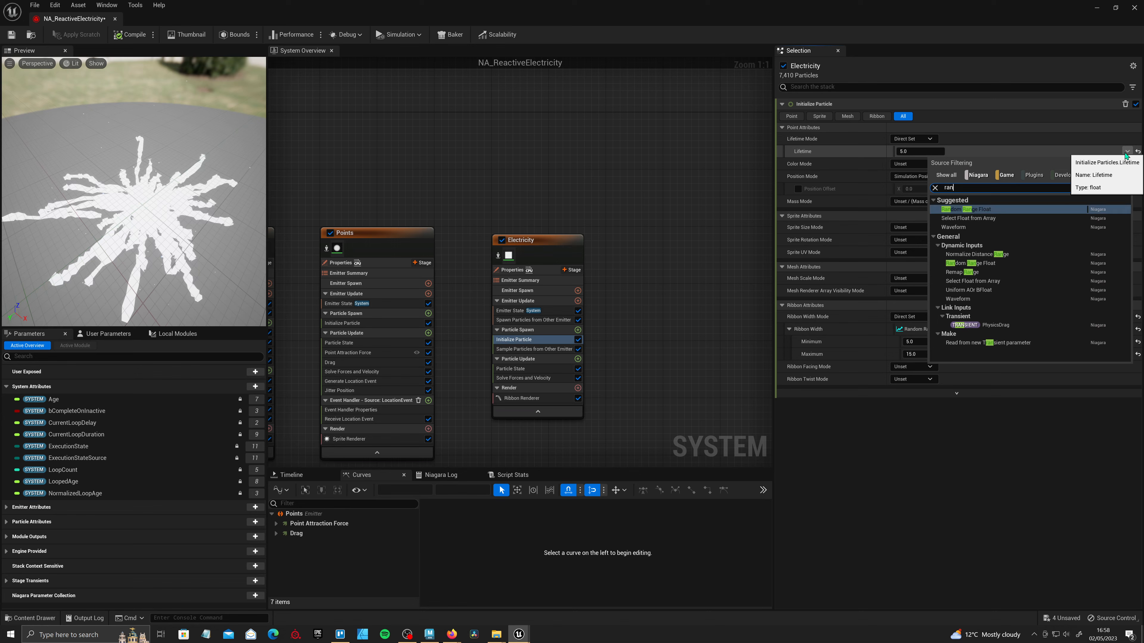
key(Return)
click(931, 176)
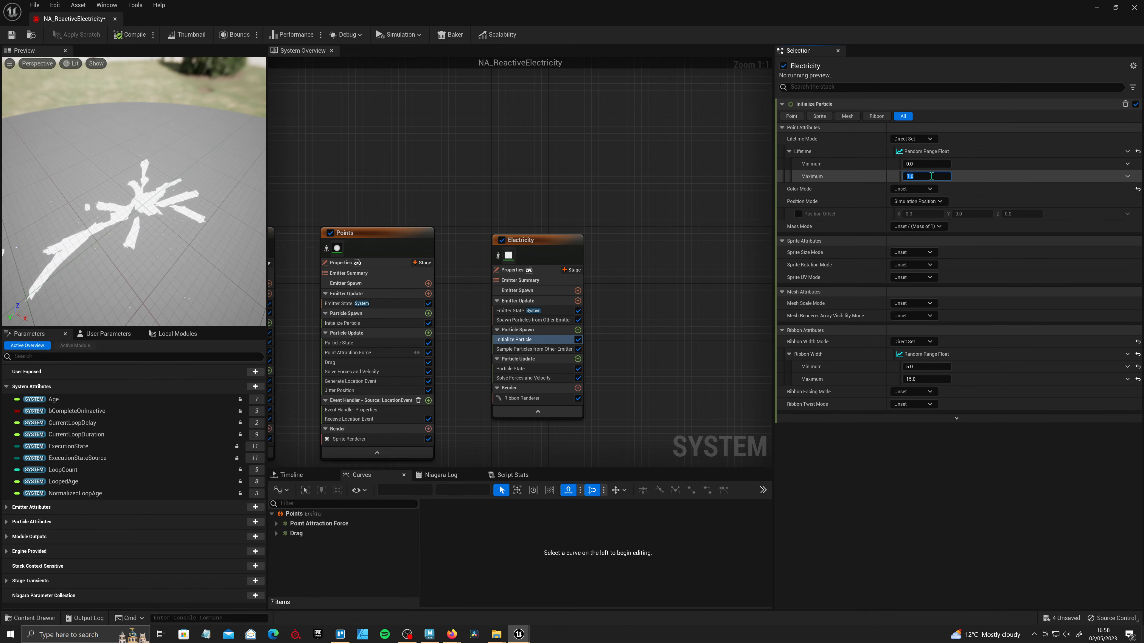
text(0.2)
key(Return)
click(934, 164)
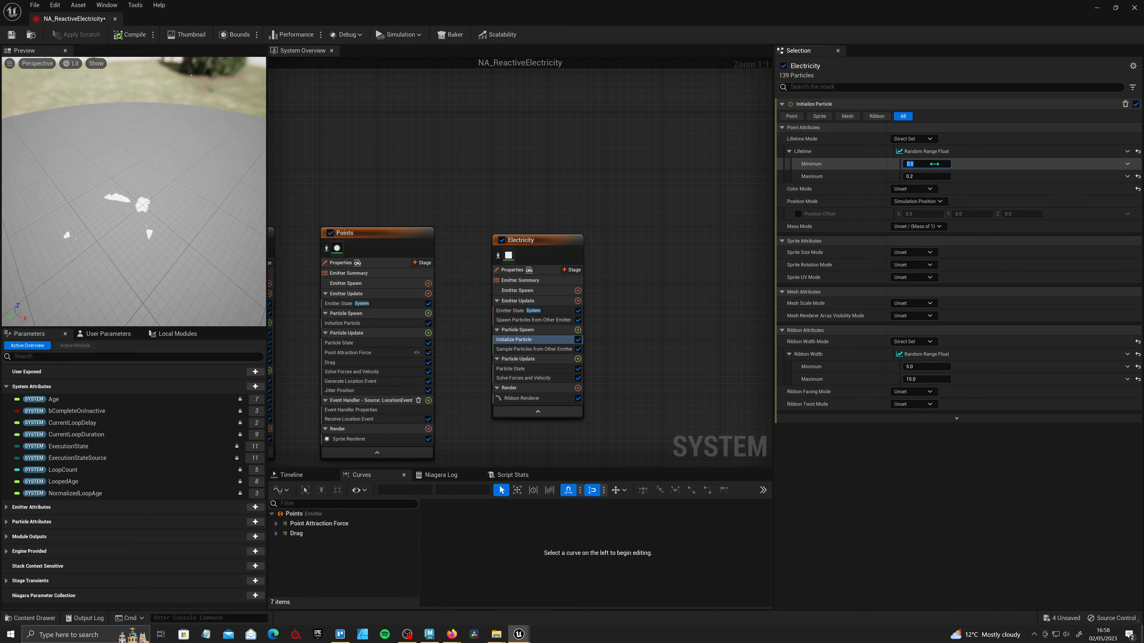
text(0.01)
key(Return)
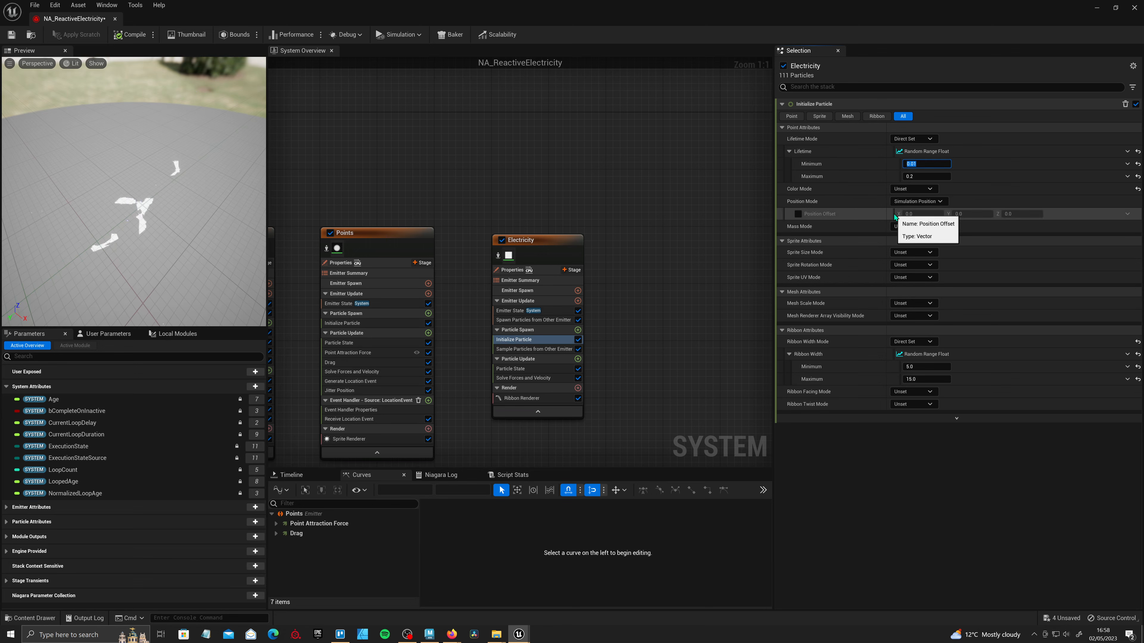
- Add Scale Ribbon Width to Electricity's Particle Update and drive its Ribbon Width Scale with Float from Curve
click(578, 359)
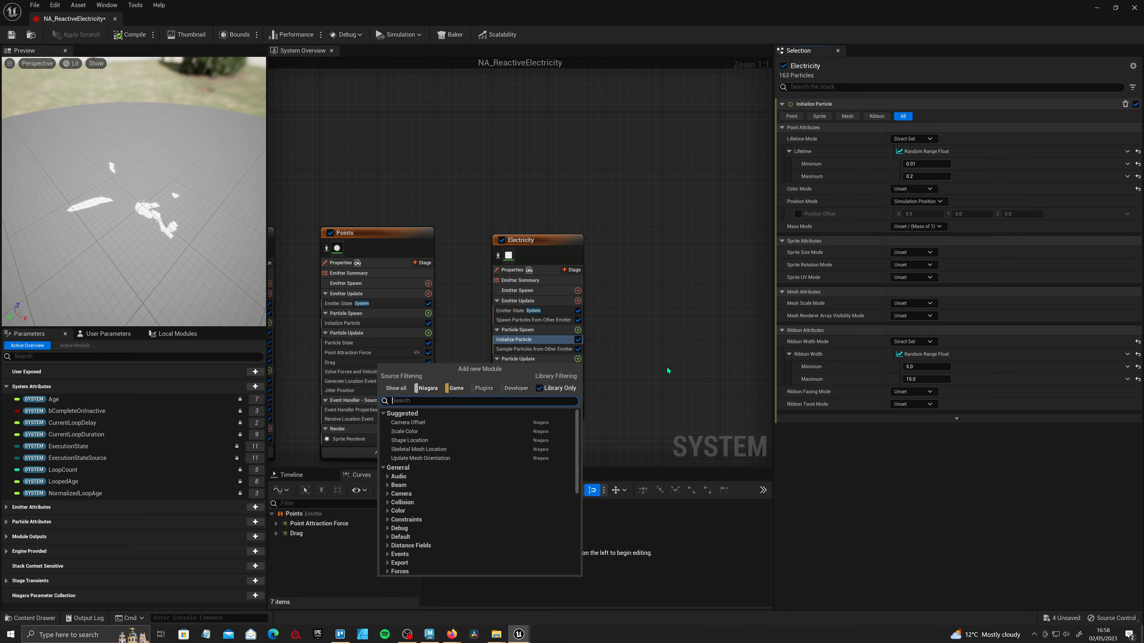
text(scale rubb)
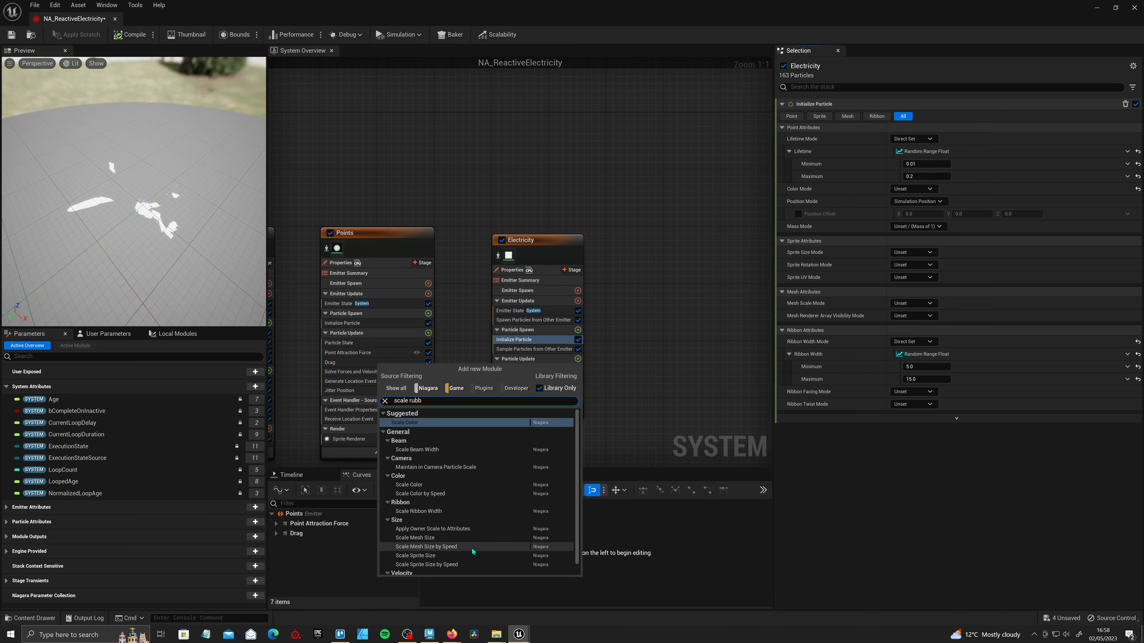
scroll(473, 549, down, 1)
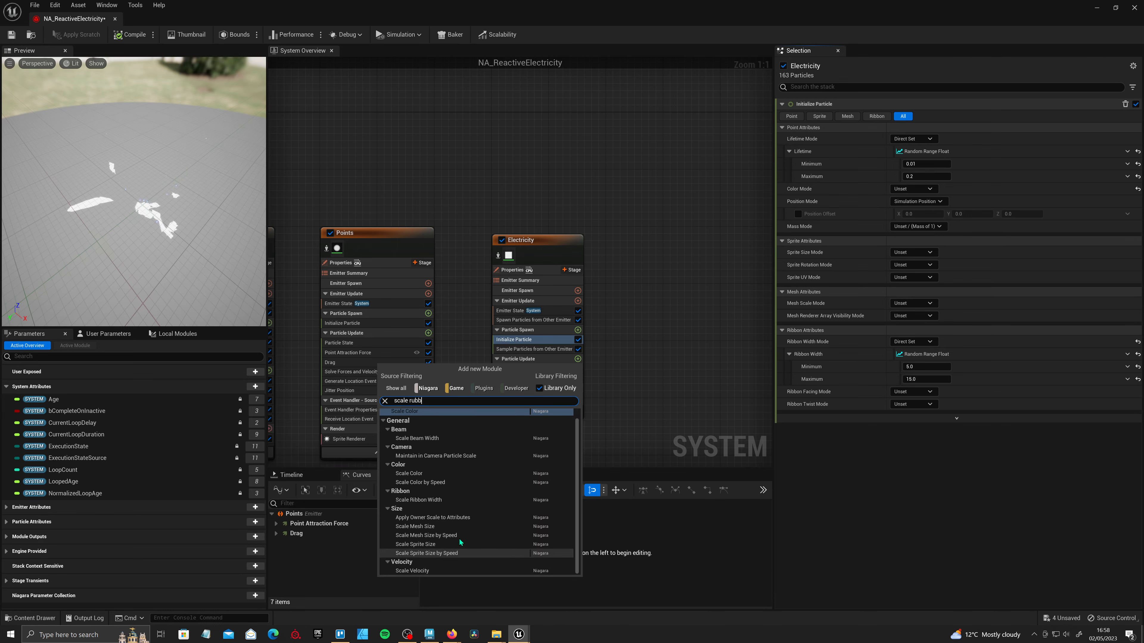
click(454, 501)
click(1127, 116)
text(curv)
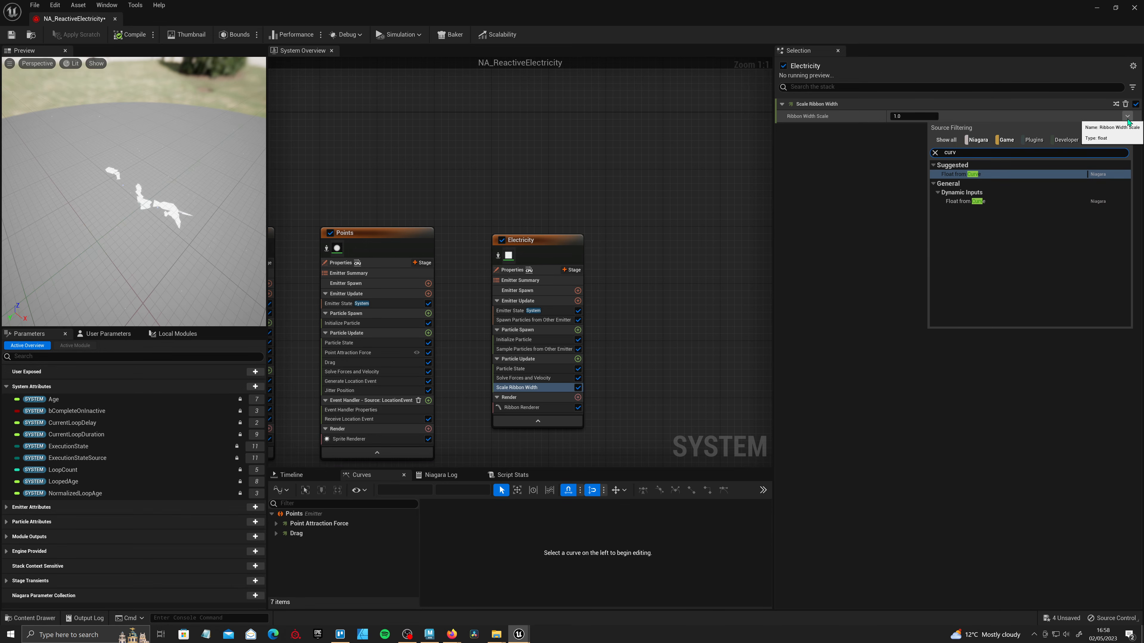
click(981, 175)
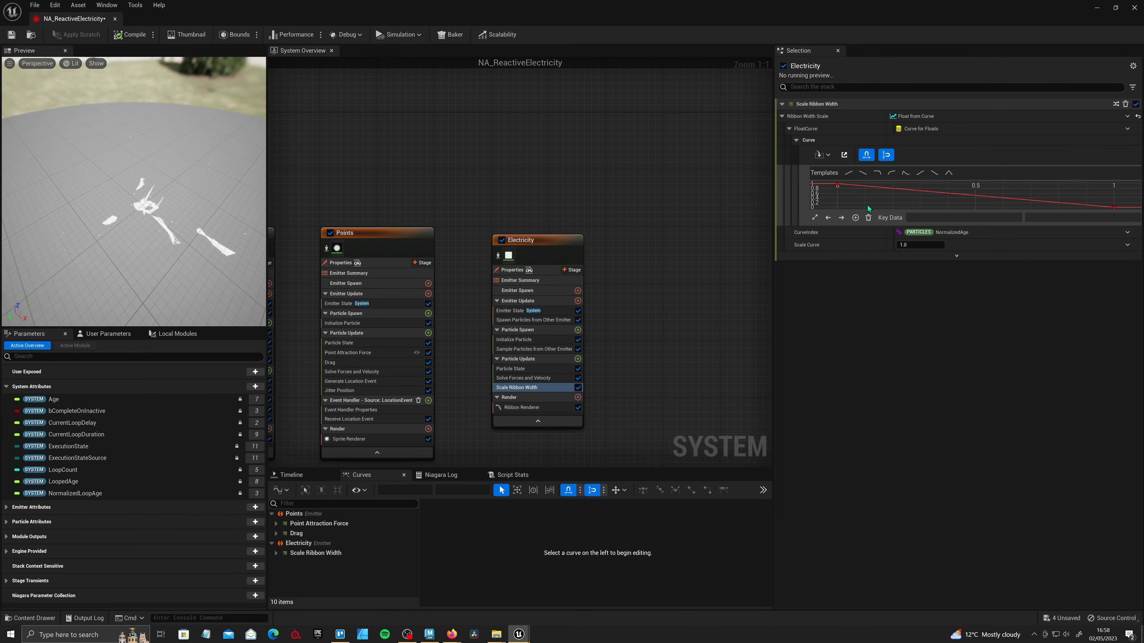
- Apply the rise-and-fall curve template to Ribbon Width Scale and raise the tangents at its first and last keys for a rounder arc
click(949, 173)
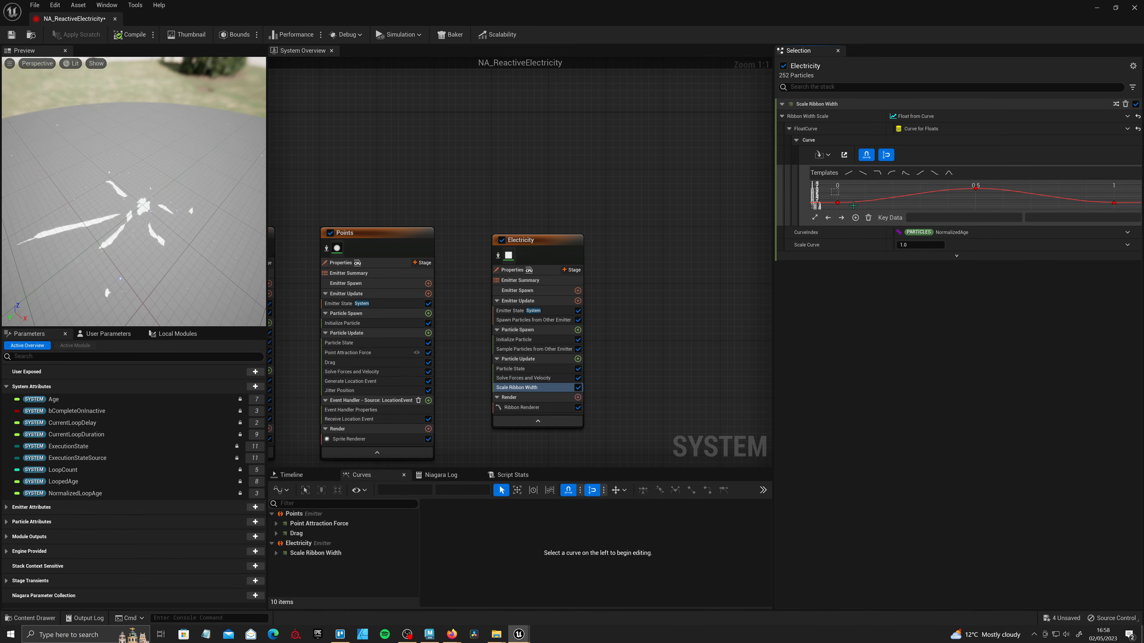
drag(853, 206, 863, 200)
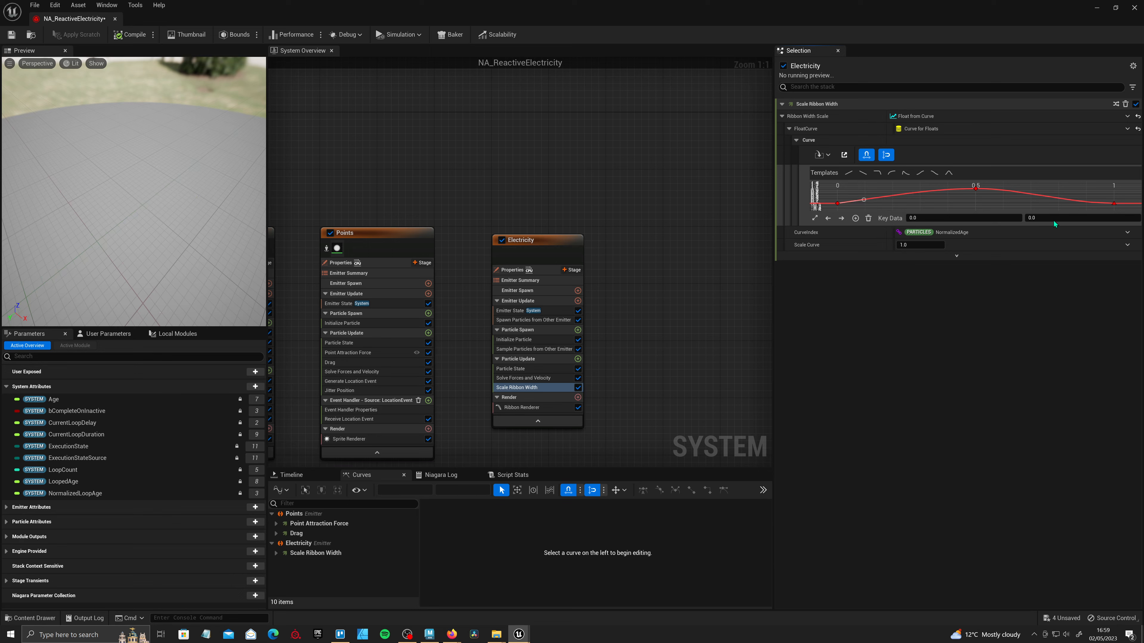
click(1114, 203)
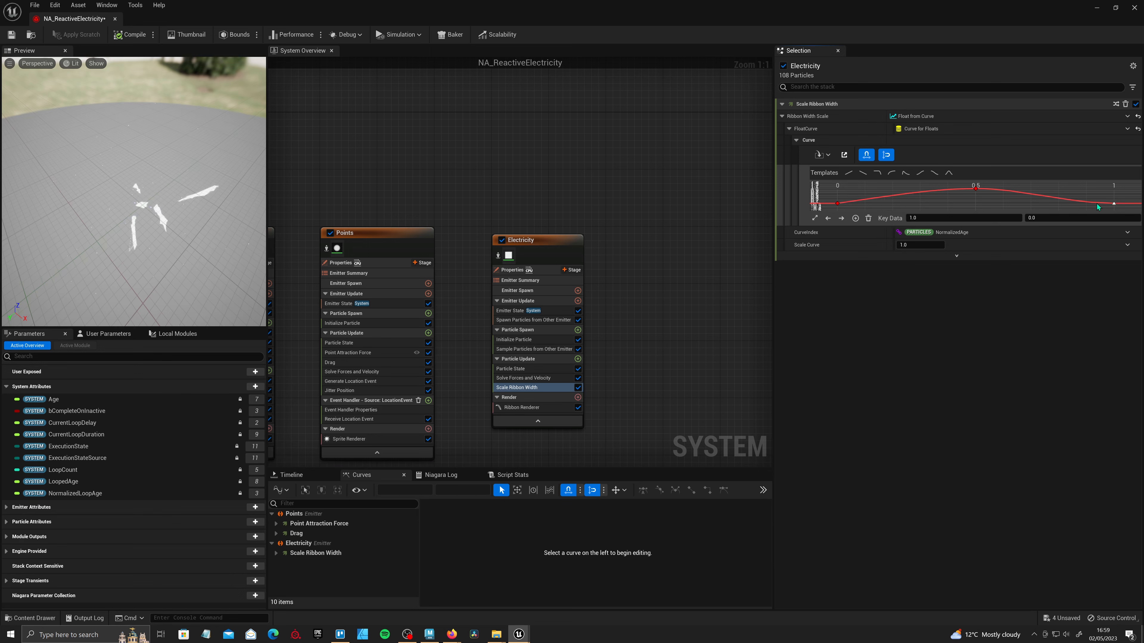
right_click(1113, 202)
click(1047, 304)
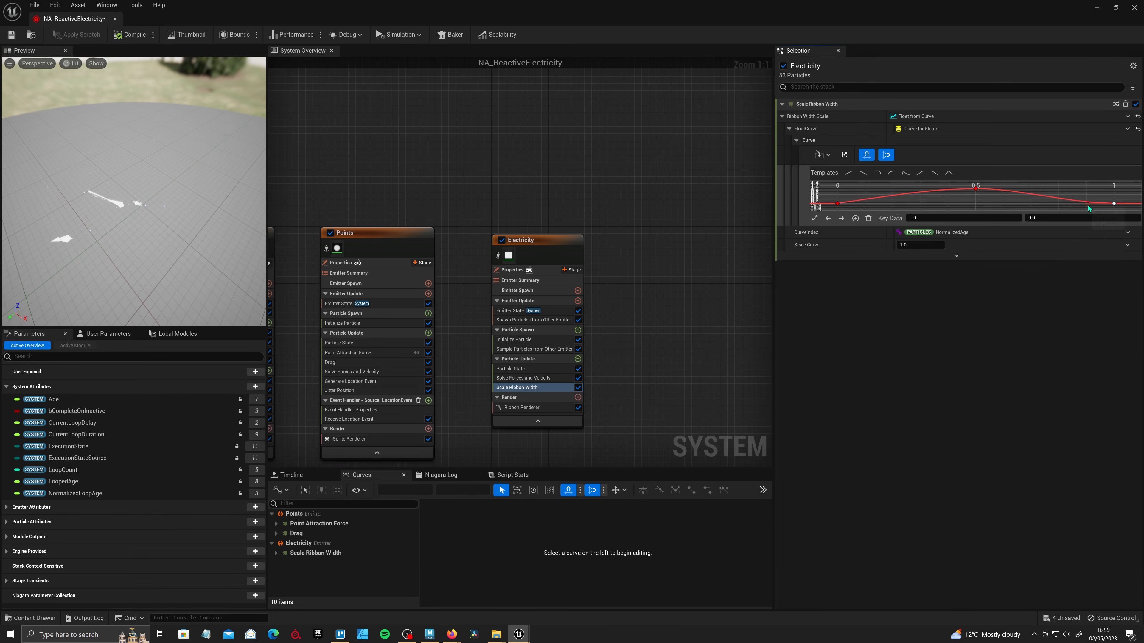
drag(1088, 204, 1088, 198)
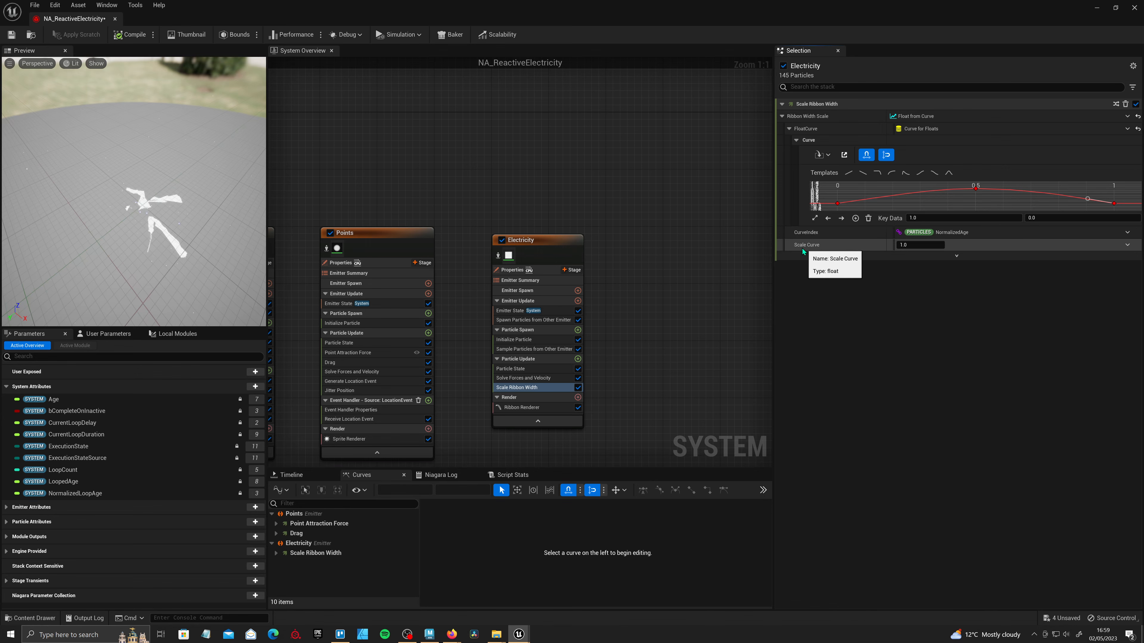
- Drive the Scale Curve input of Scale Ribbon Width with another Float from Curve
click(1127, 244)
text(curv)
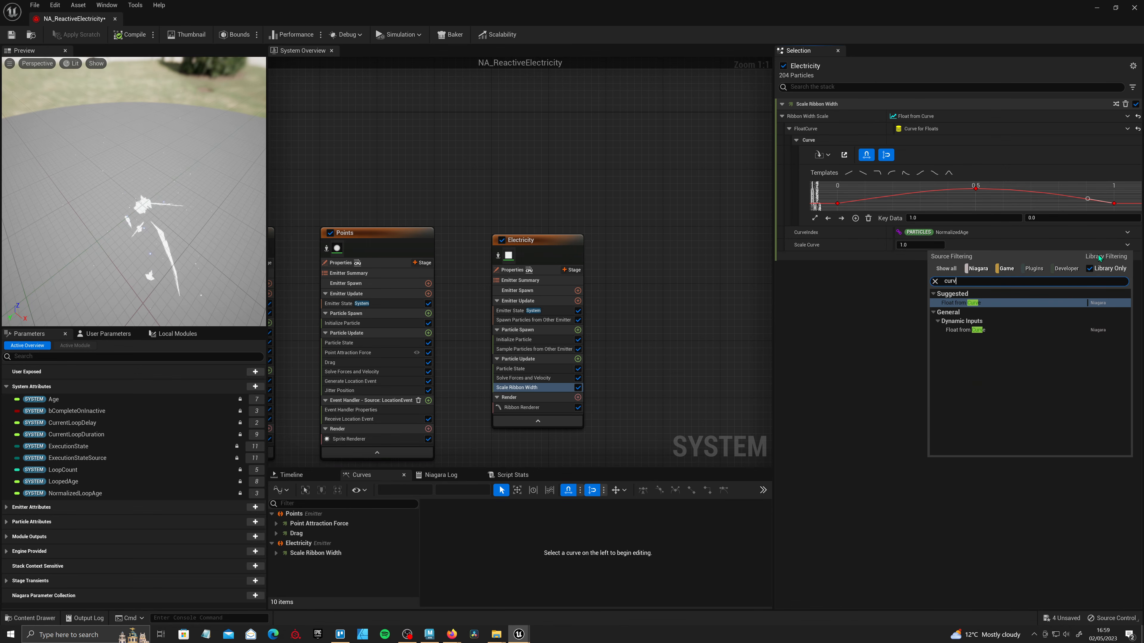
click(1000, 305)
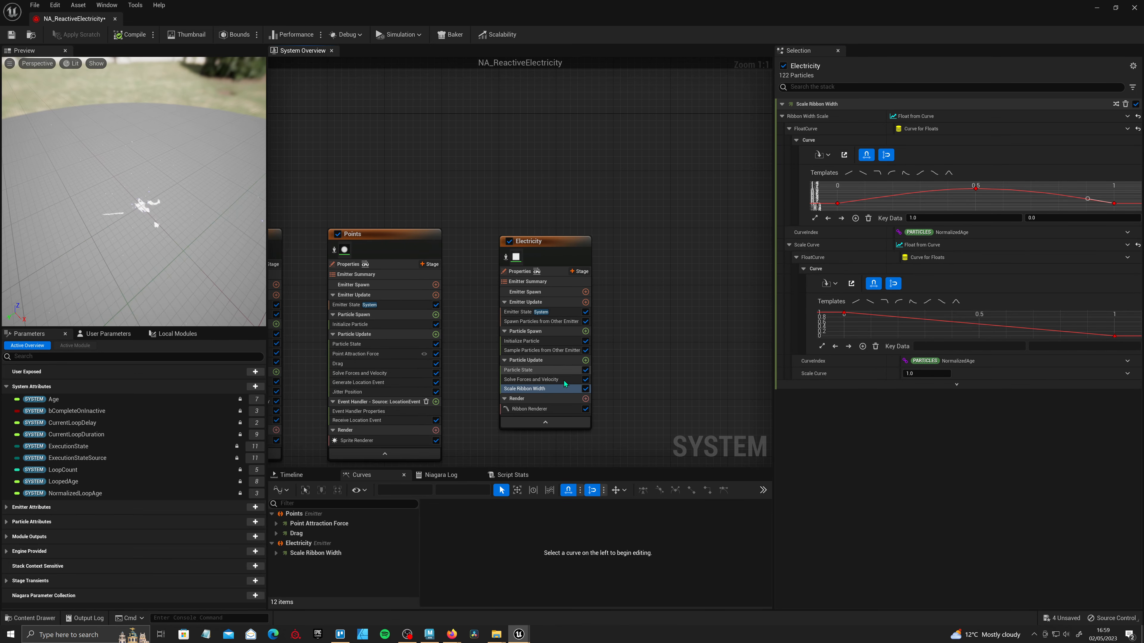
- Add Curl Noise Force to Electricity's Particle Update with Noise Strength 1500 and Noise Frequency 100
click(585, 360)
text(cur)
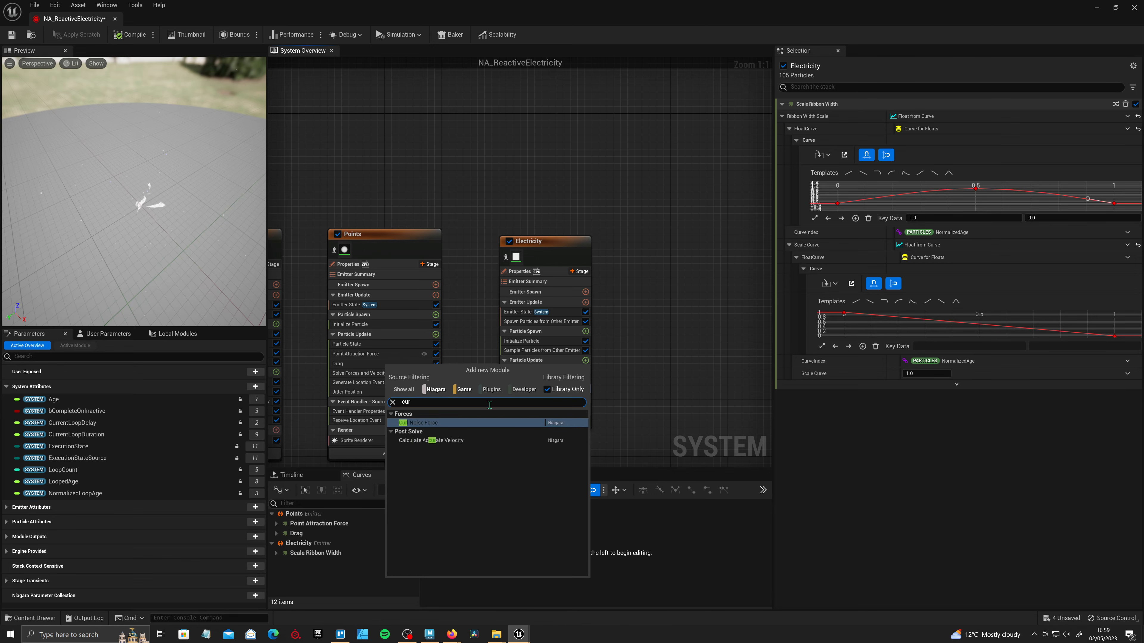
click(449, 422)
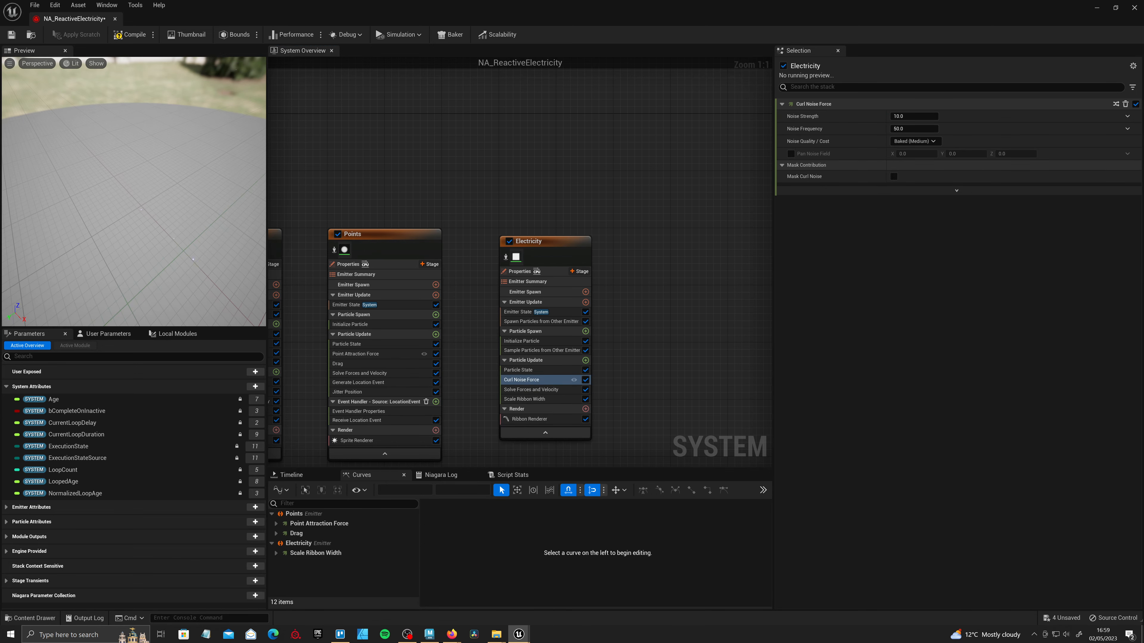
click(914, 115)
text(1)
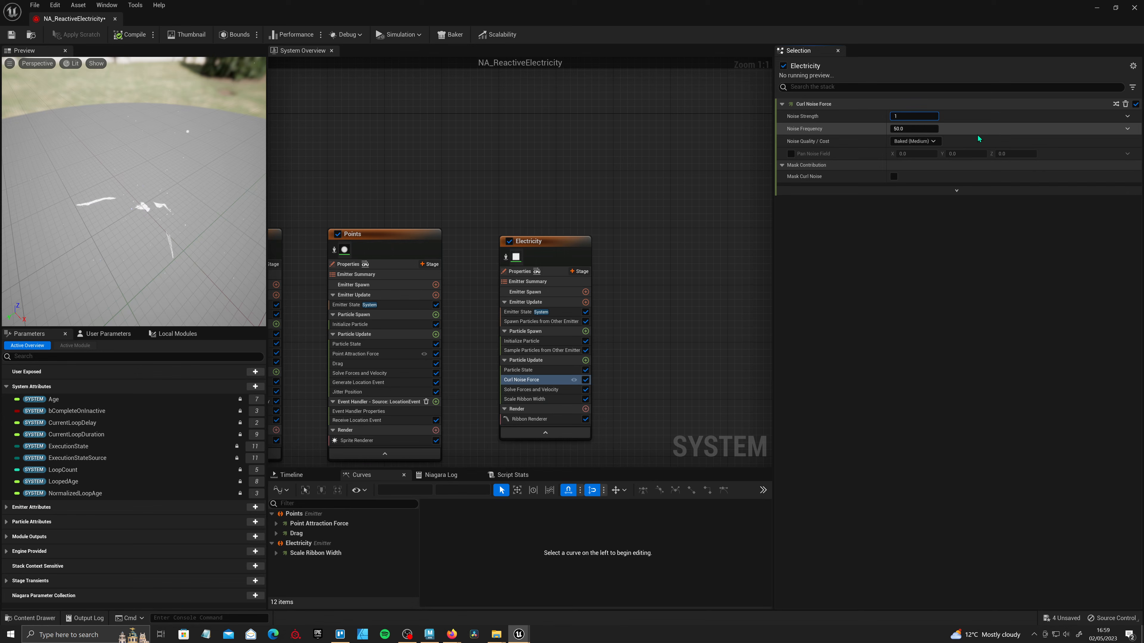
text(500)
key(Return)
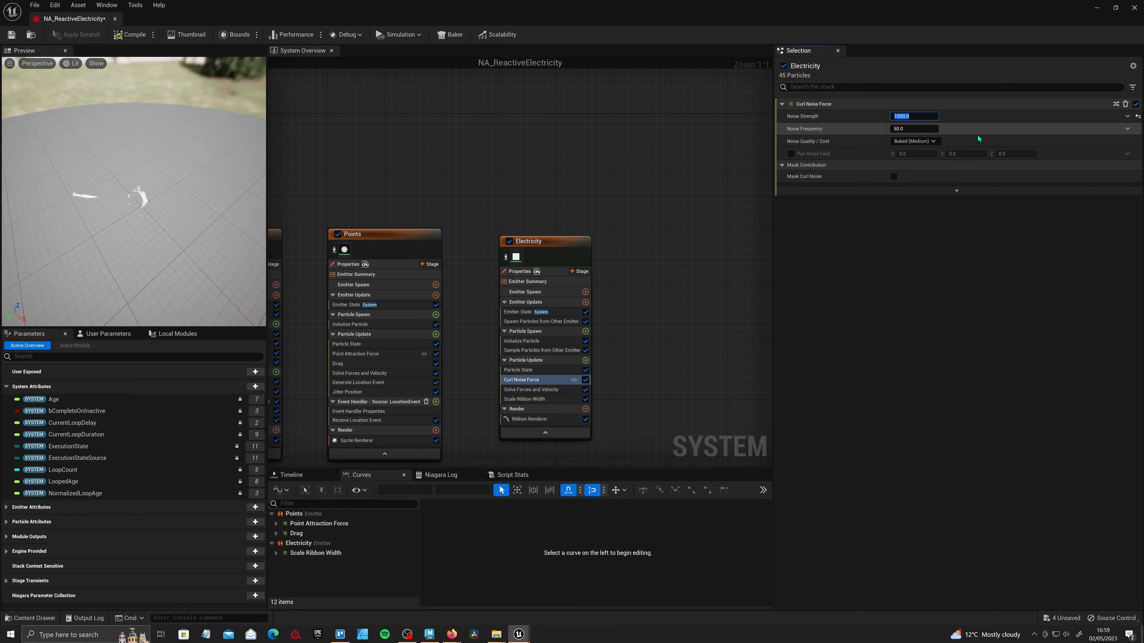
key(Tab)
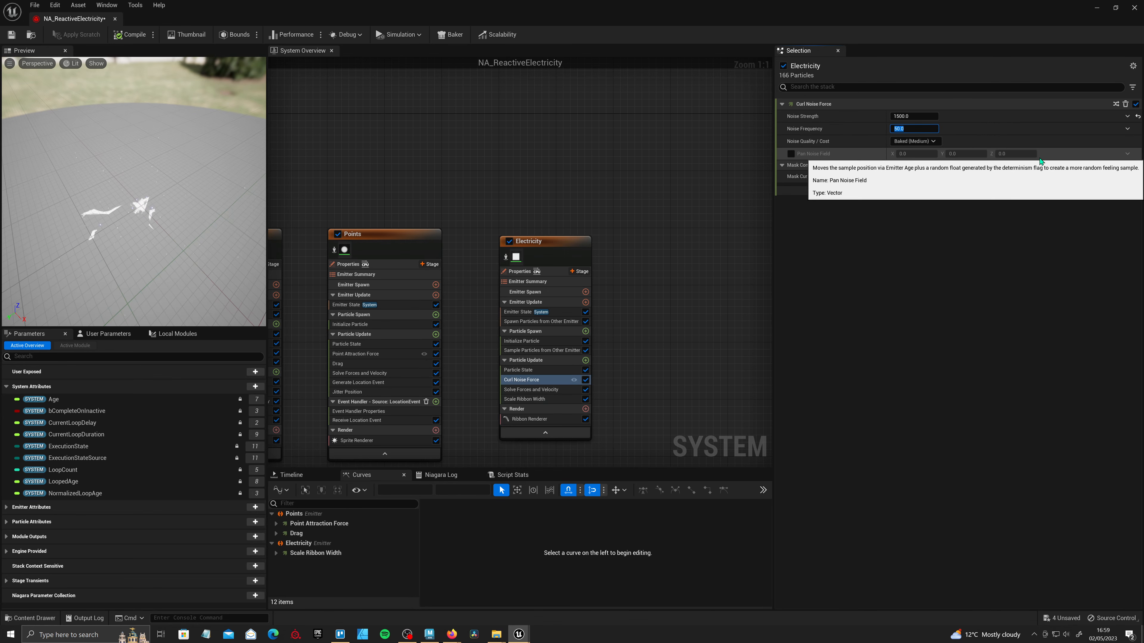
text(100)
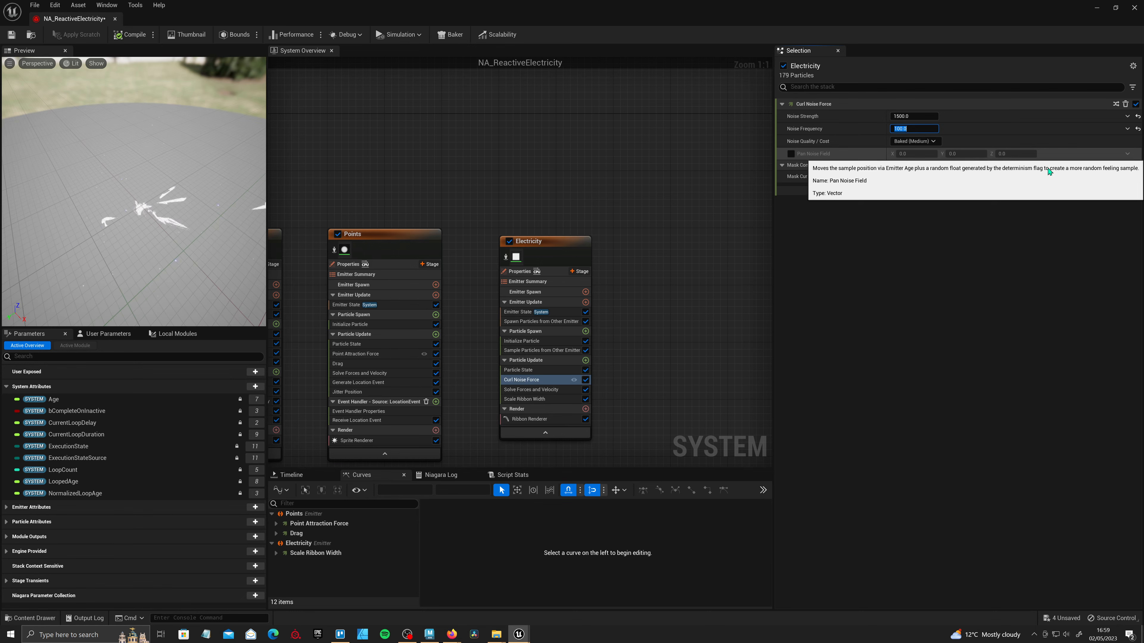
- Enable Pan Noise Field on the Curl Noise Force and set it to X 0.1, Y 0.2, Z 1.0
click(805, 161)
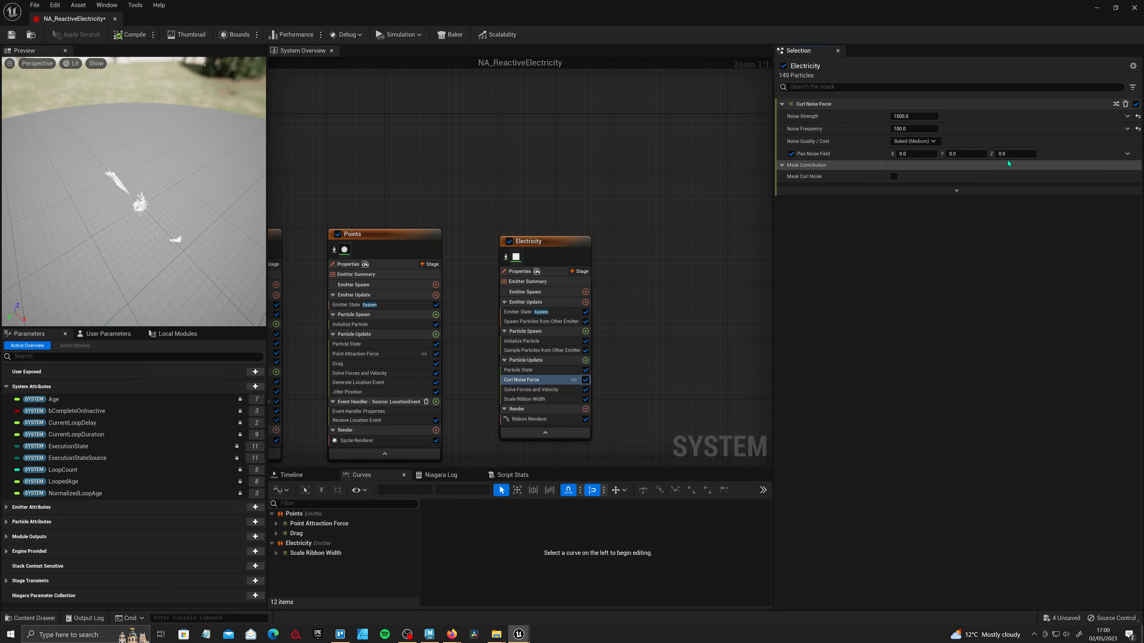
click(914, 153)
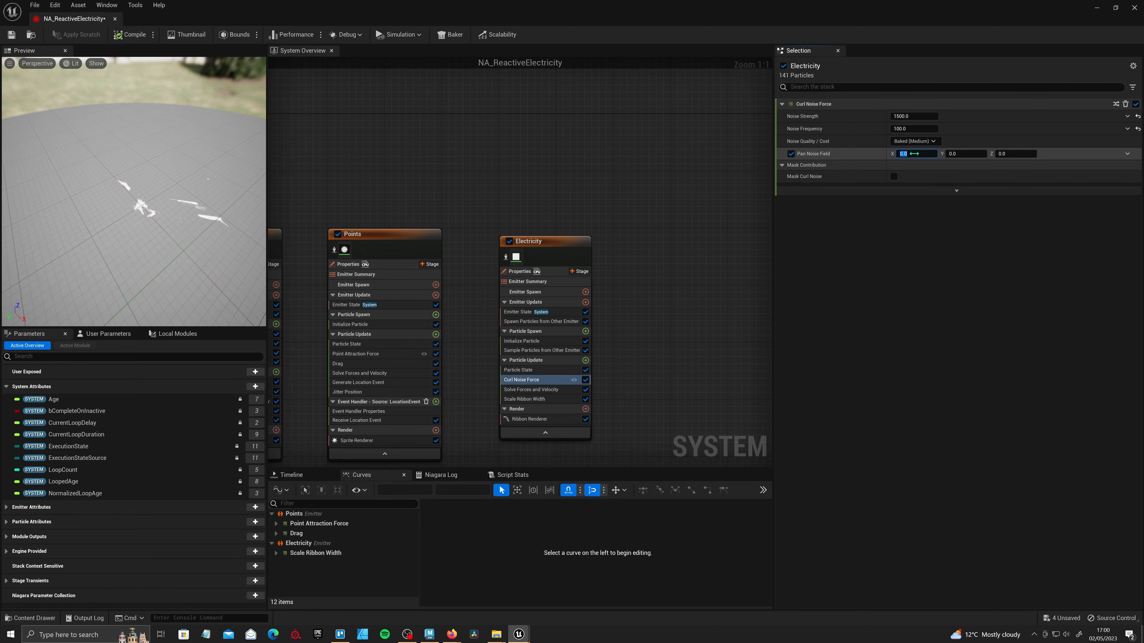
click(960, 153)
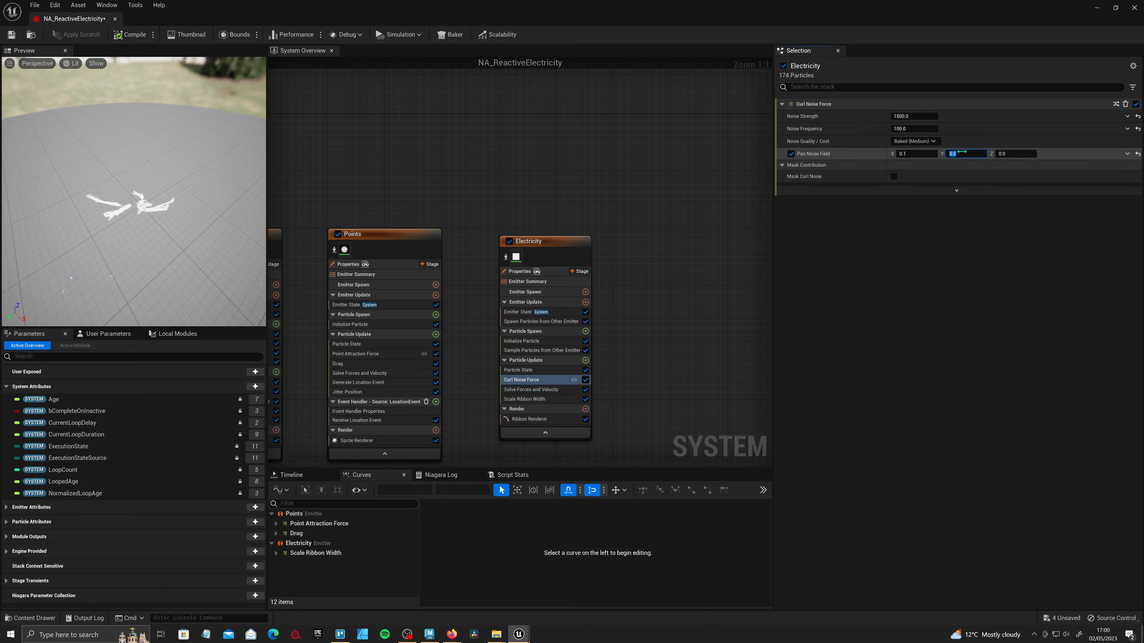
key(Tab)
text(1)
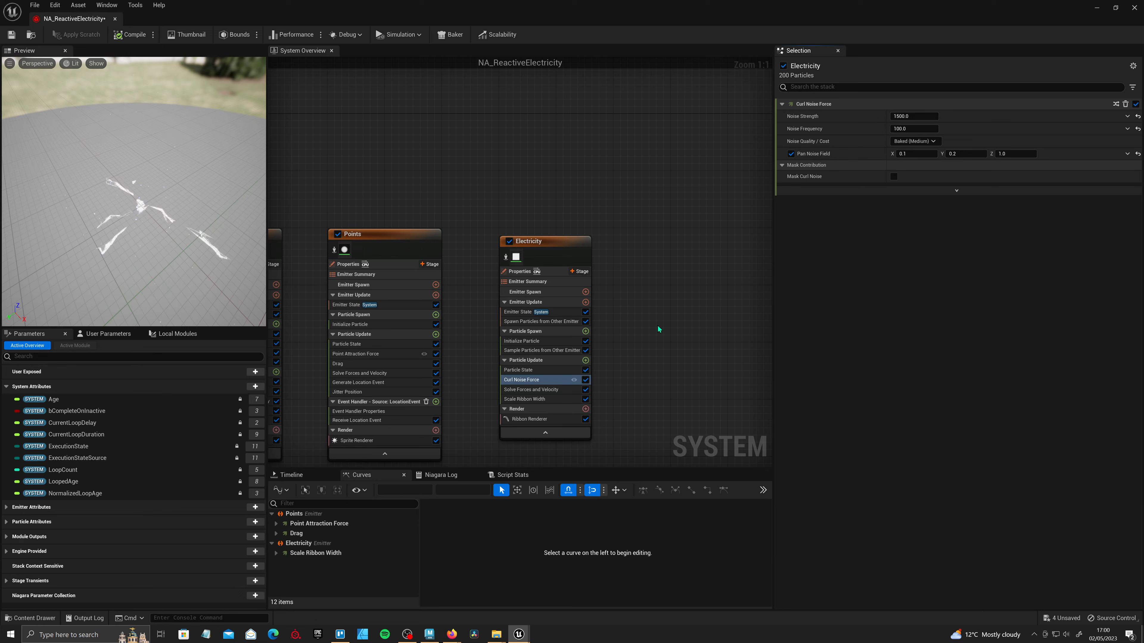
- Add Jitter Position to Electricity's Particle Update and set its Jitter Amount to 3
click(586, 360)
text(jitter)
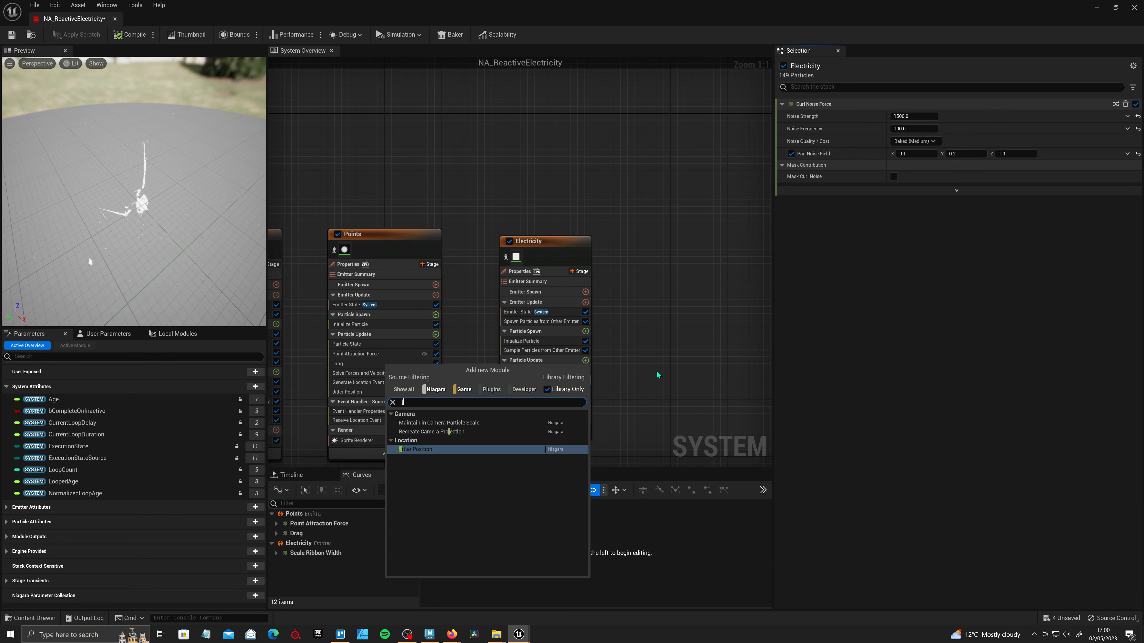
key(Return)
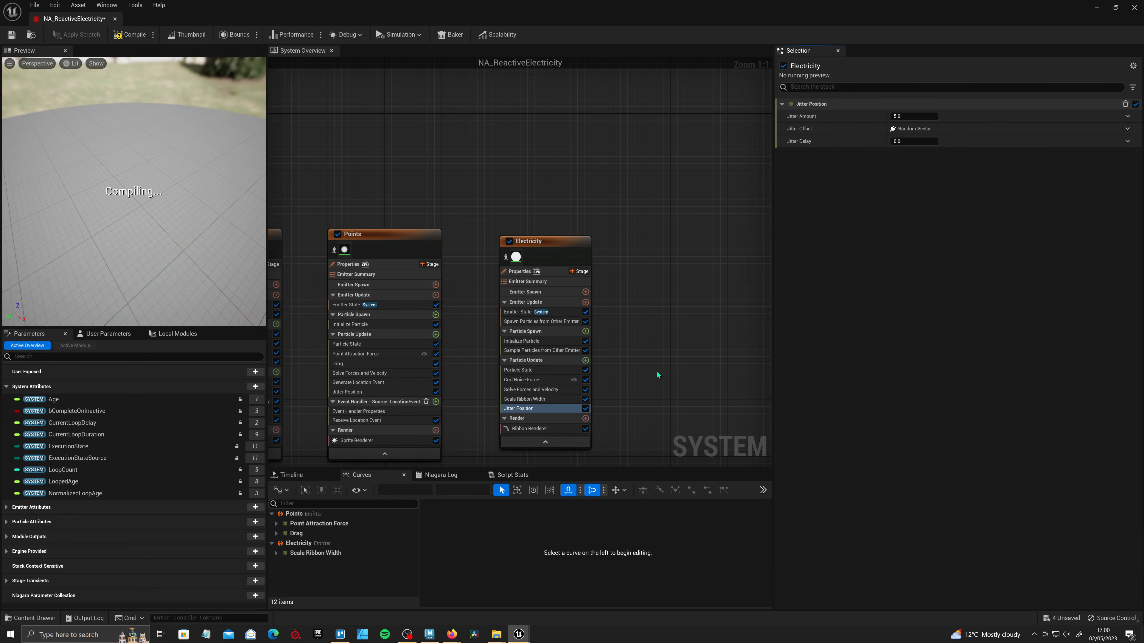
click(904, 117)
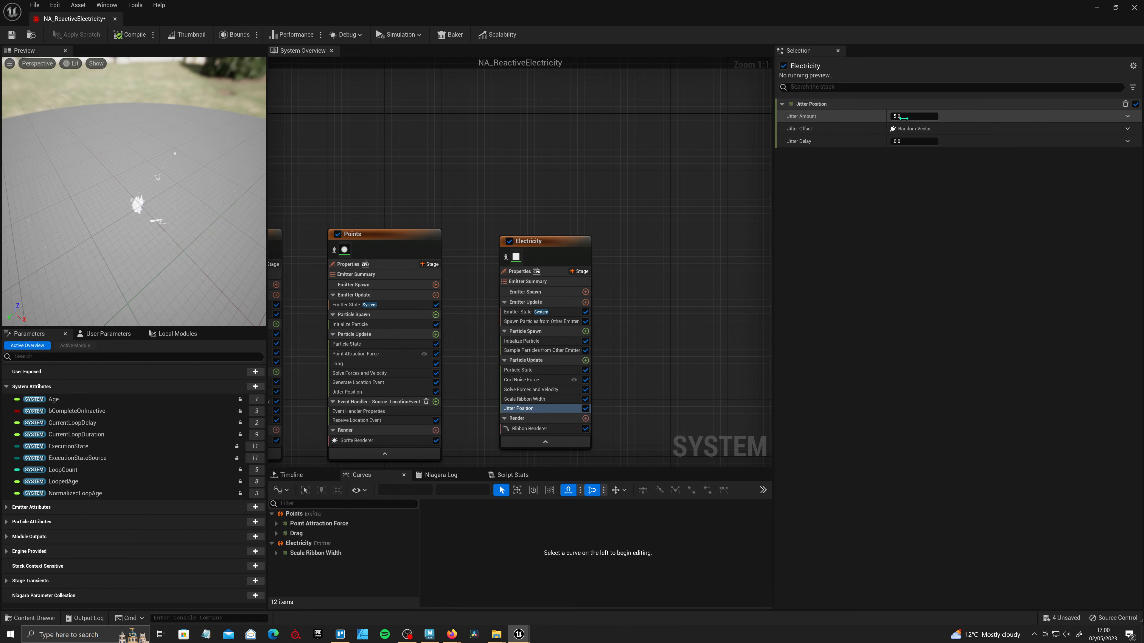
text(3)
key(Return)
- Set the Color Mode of Electricity's Initialize Particle to Direct Set with a bright blue of R 0, G about 42.46, B 100
mouse_move(190, 198)
mouse_down()
mouse_move(229, 178)
mouse_move(189, 189)
mouse_up()
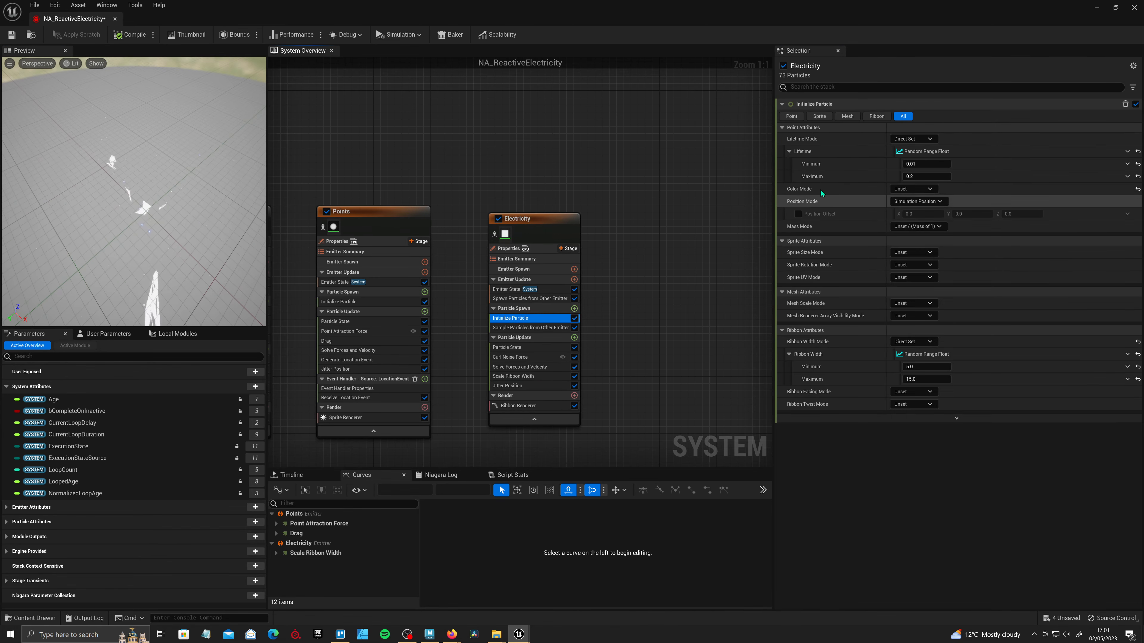
click(914, 189)
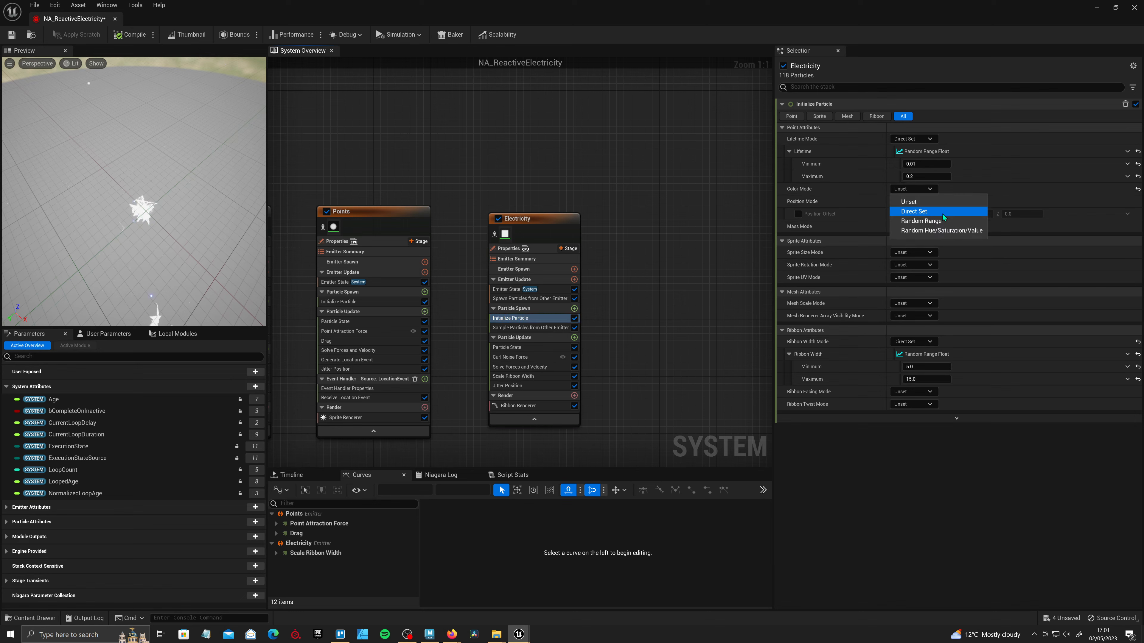
click(936, 209)
click(905, 201)
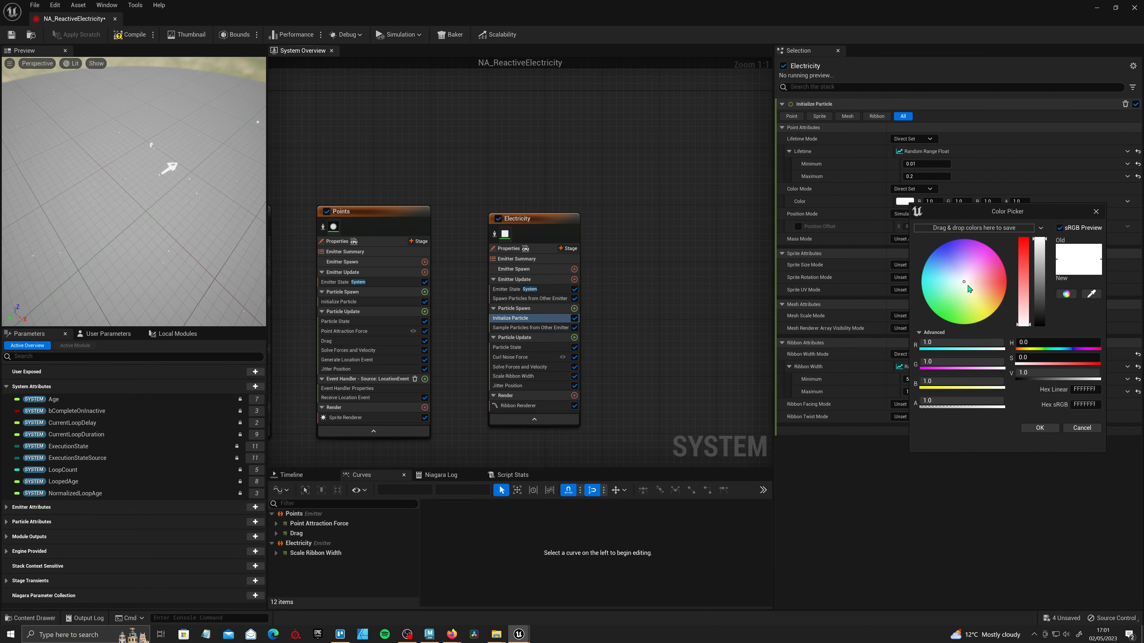
drag(928, 273, 906, 269)
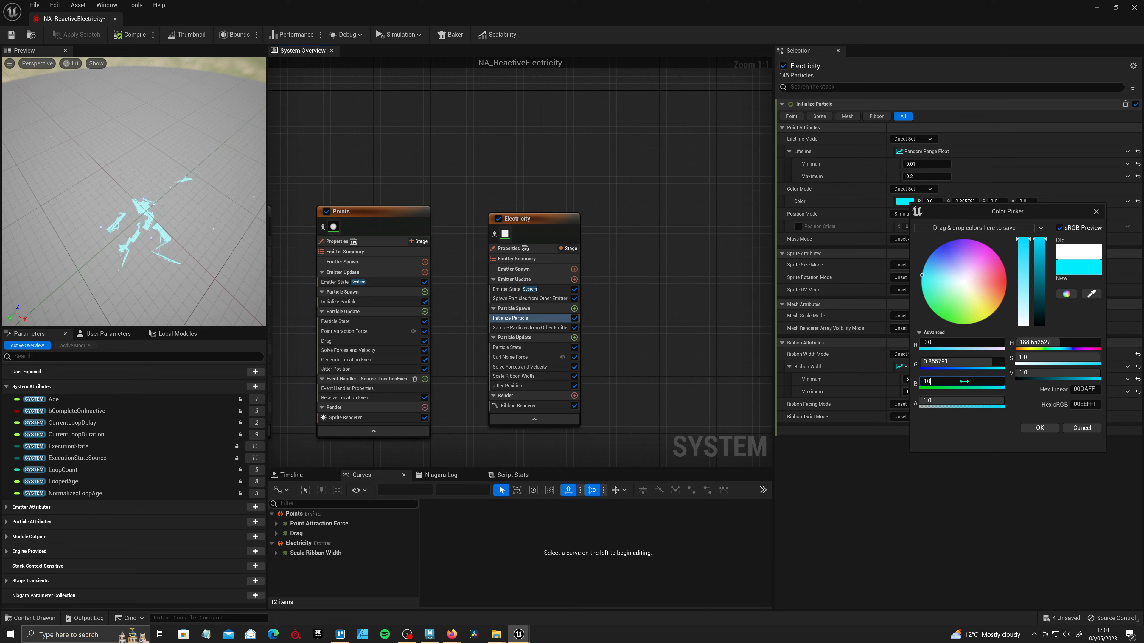
key(Return)
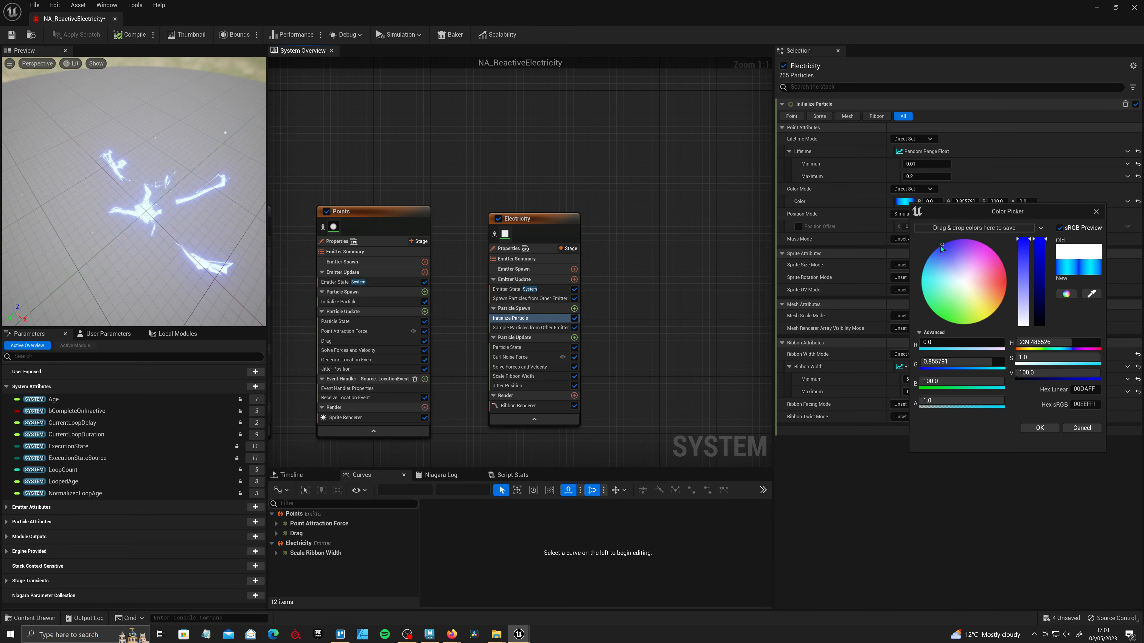
drag(932, 252, 924, 256)
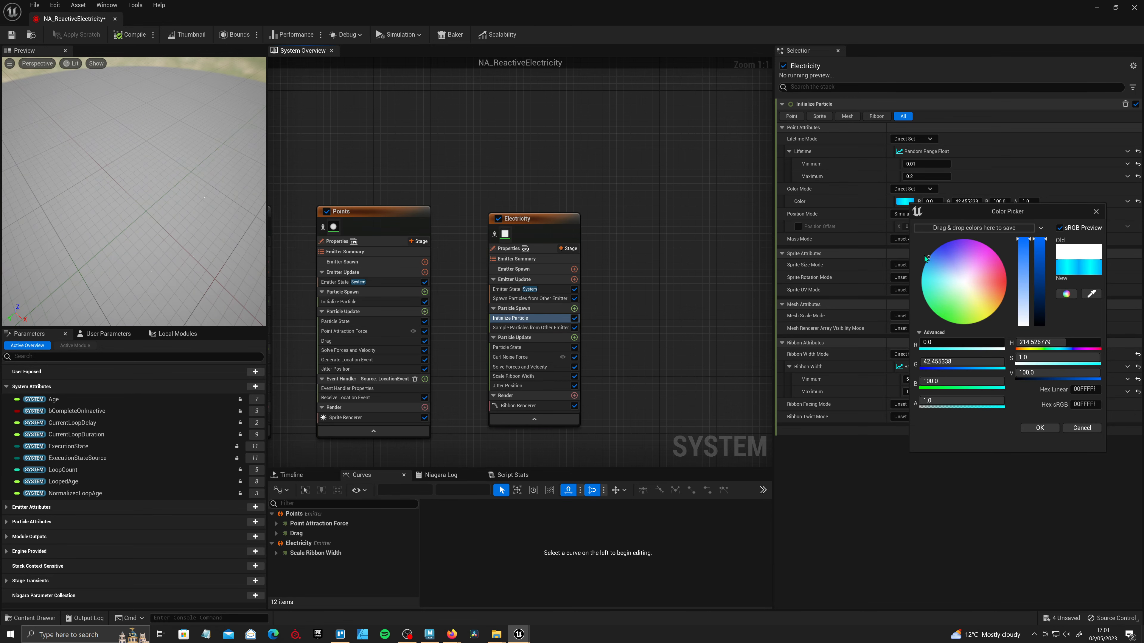
click(1040, 428)
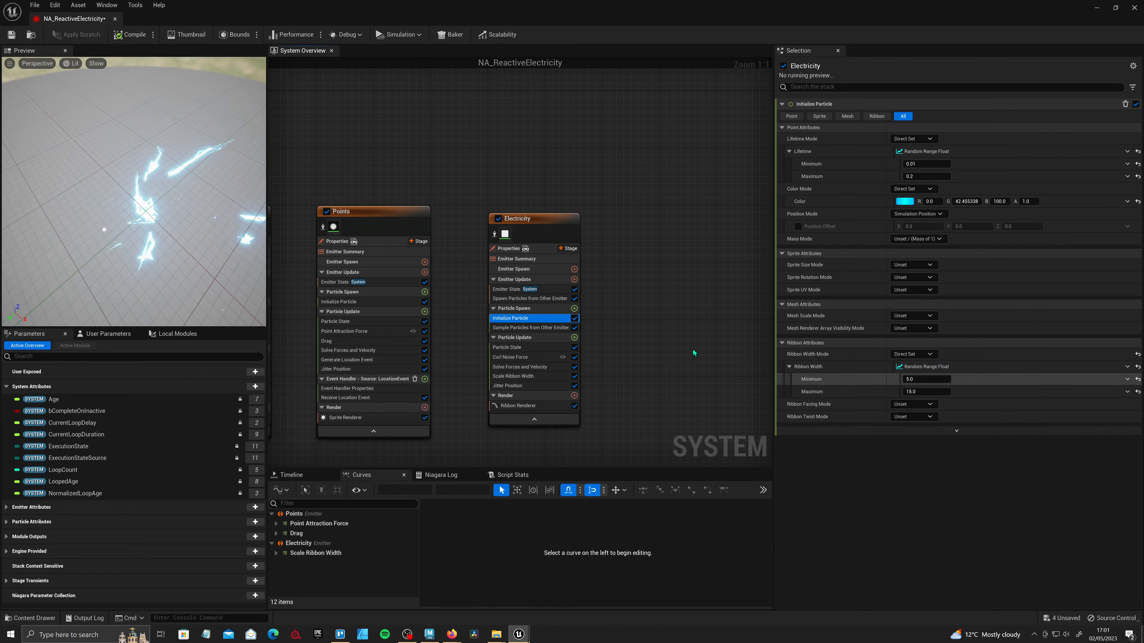
- Place NA_ReactiveElectricity in the level beside the floating Niagara editor and raise it near the back wall, at about X 930, Y -810, Z 270
drag(194, 225, 180, 180)
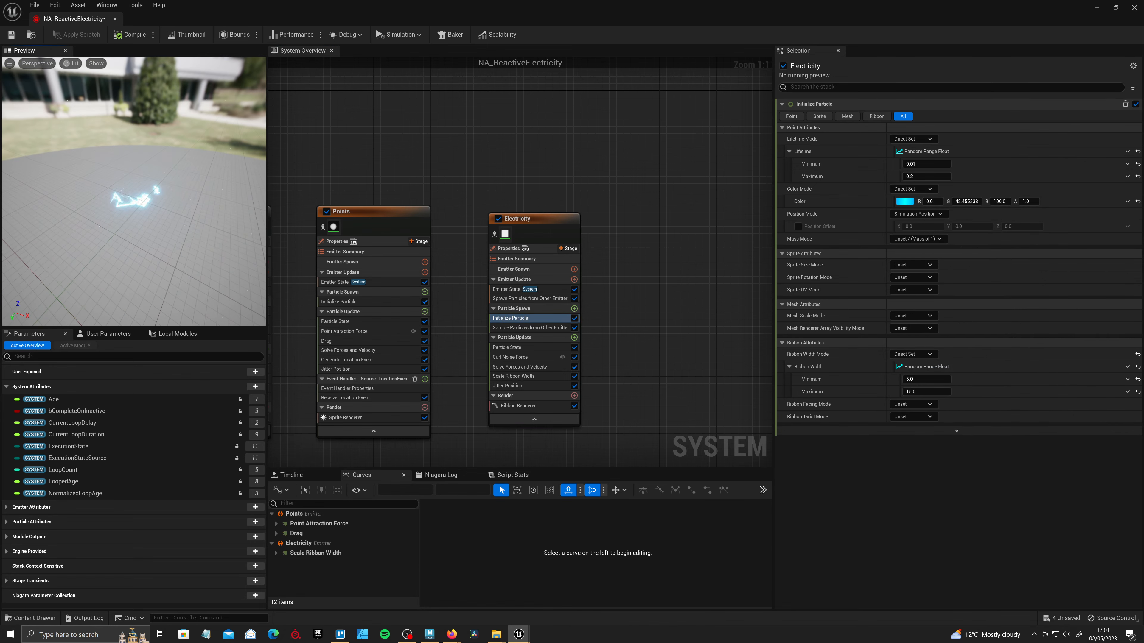
click(12, 36)
drag(573, 8, 687, 363)
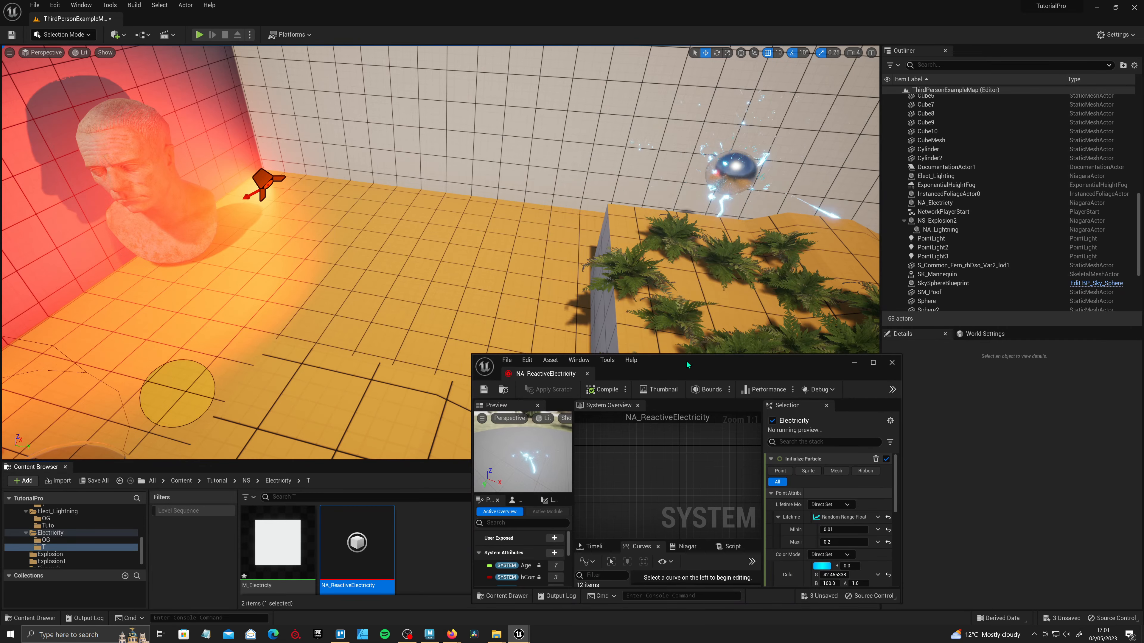
right_drag(450, 293, 478, 302)
drag(357, 542, 572, 289)
right_drag(524, 330, 551, 267)
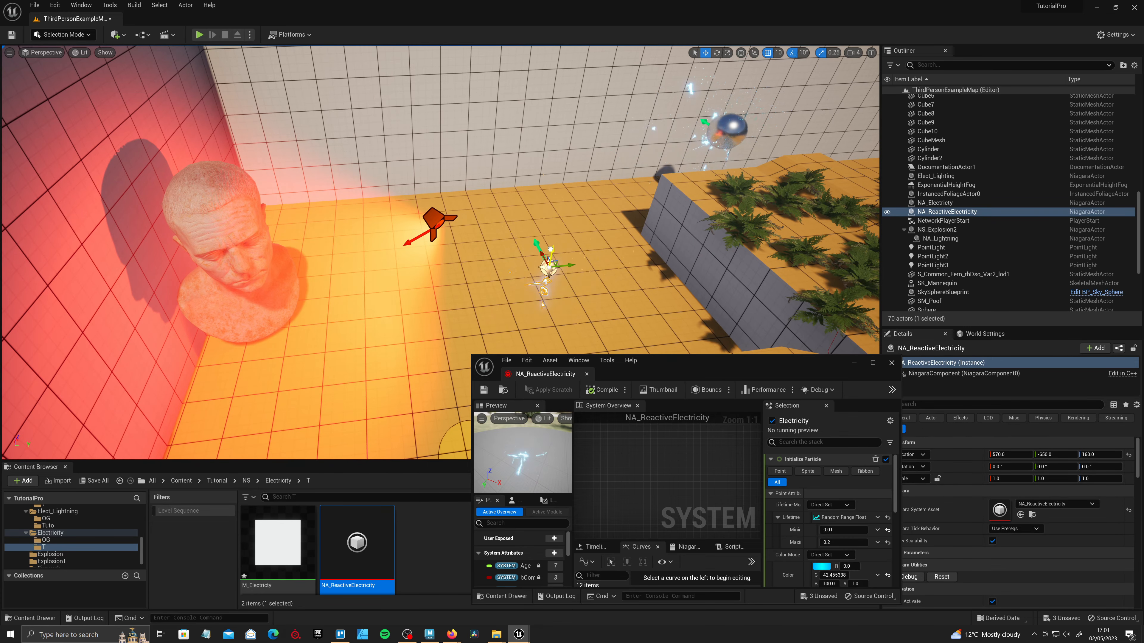
drag(550, 249, 499, 152)
right_drag(443, 295, 511, 330)
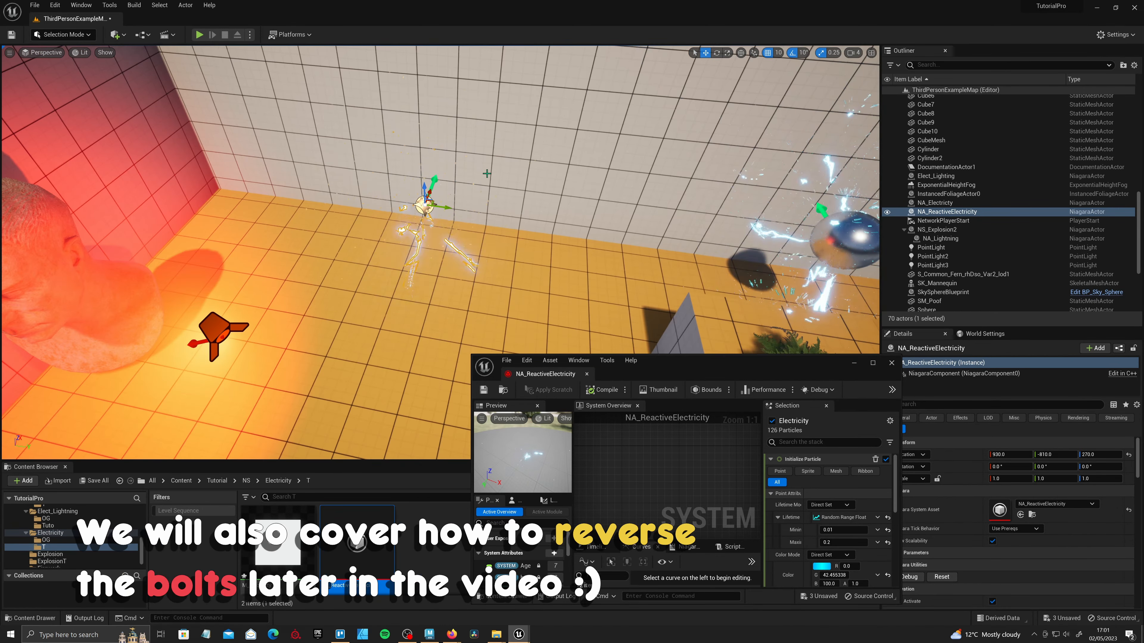
- Return the Niagara editor to full size and disable the Sprite Renderers of the MasterSpawn and Points emitters
drag(693, 362, 602, 328)
double_click(602, 328)
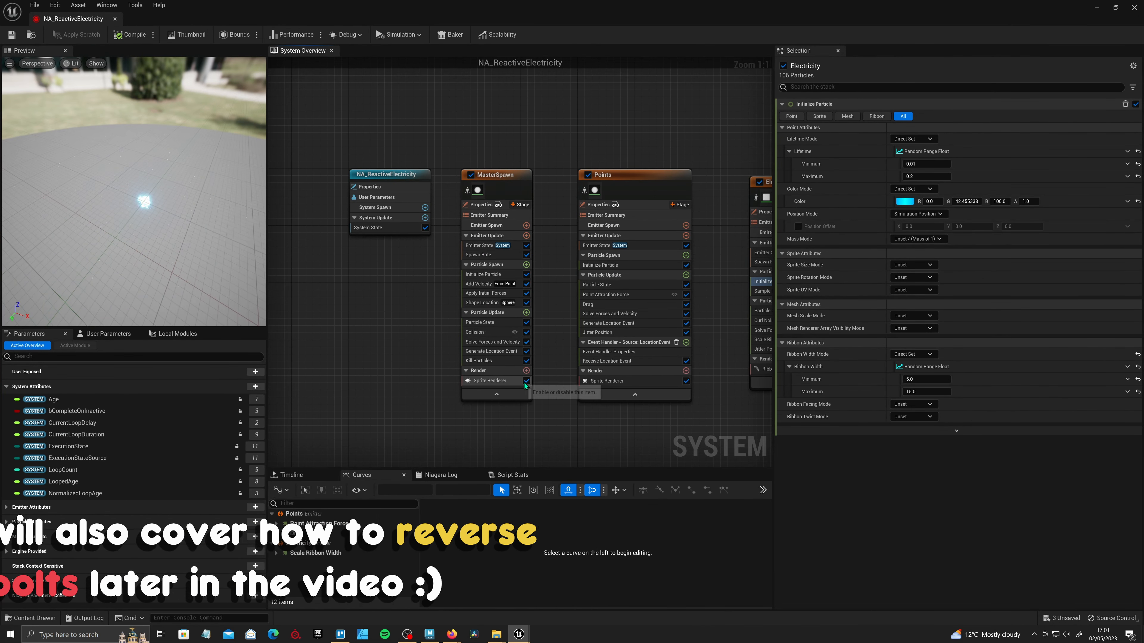
click(525, 381)
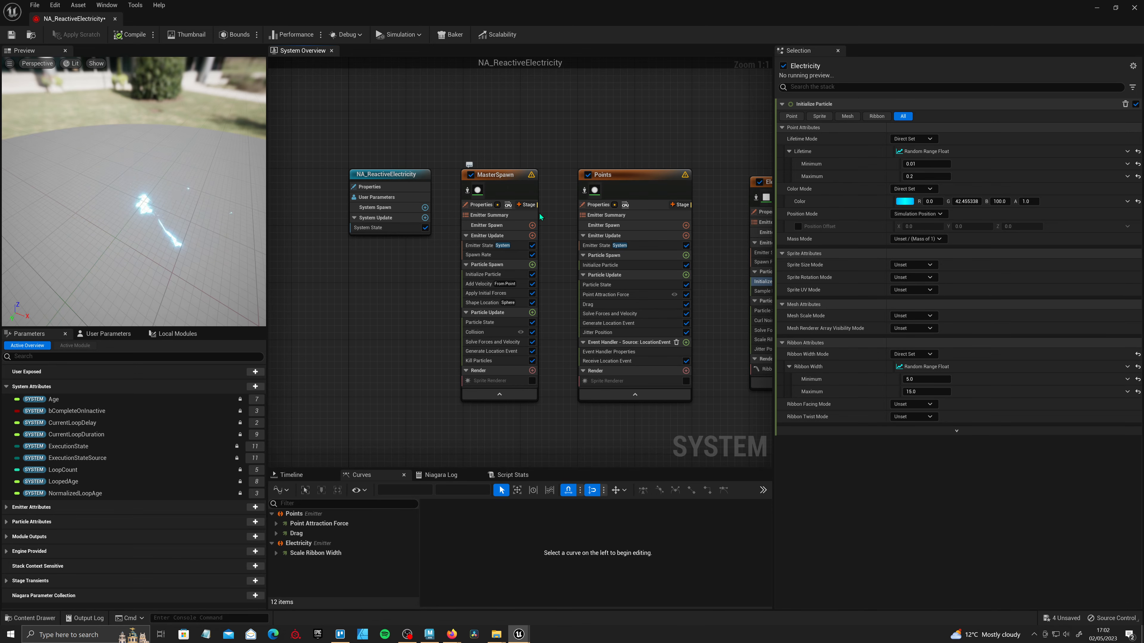
click(506, 382)
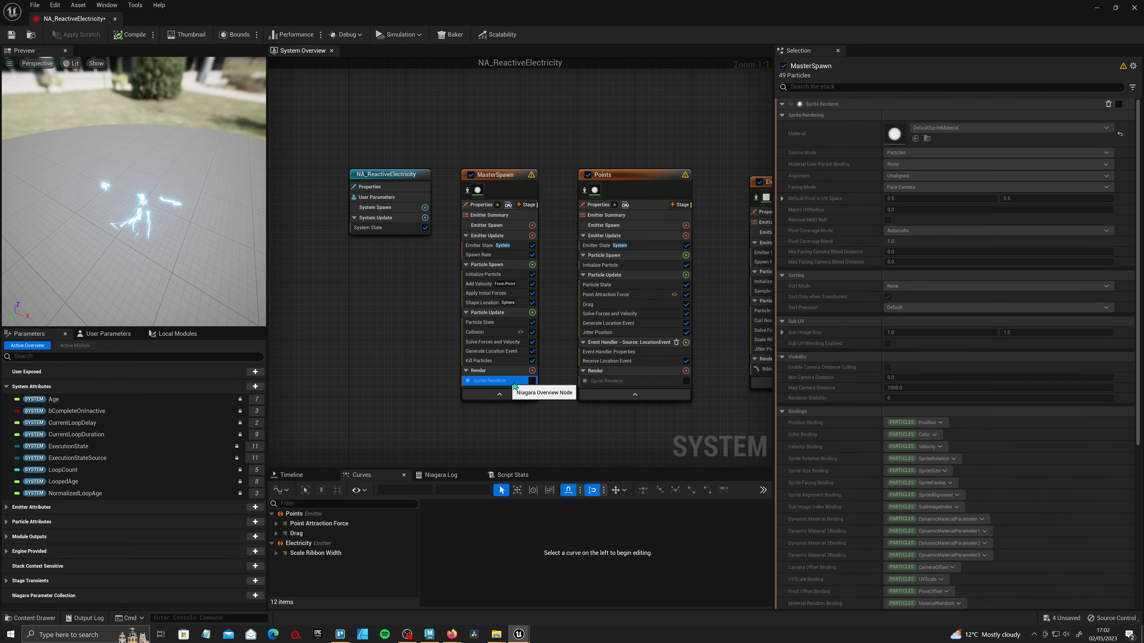
key(Home)
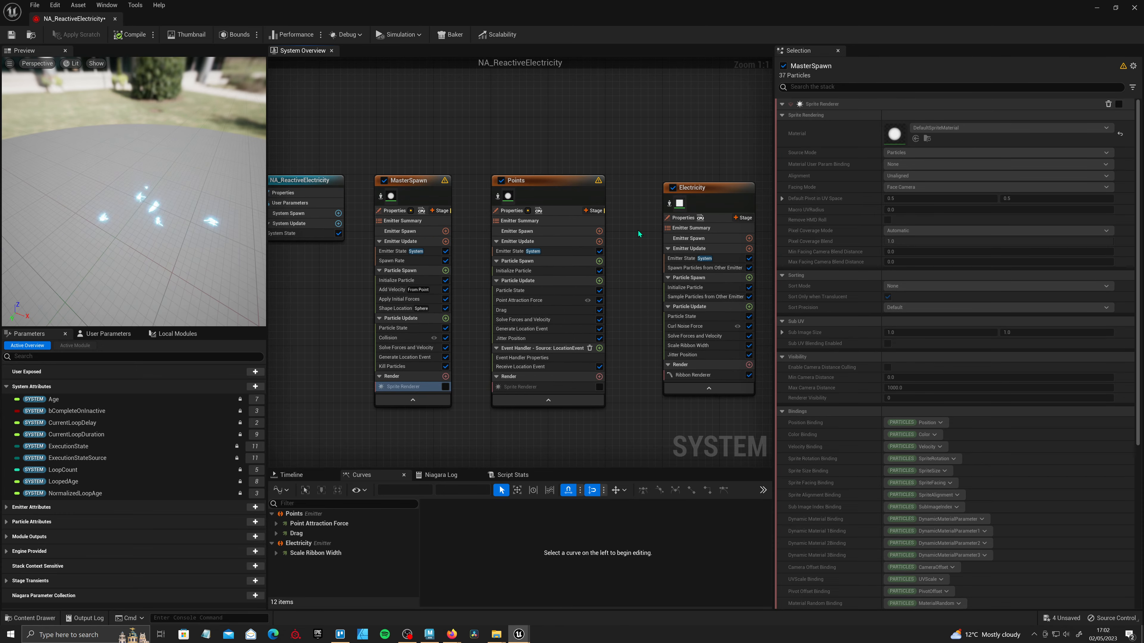
double_click(403, 10)
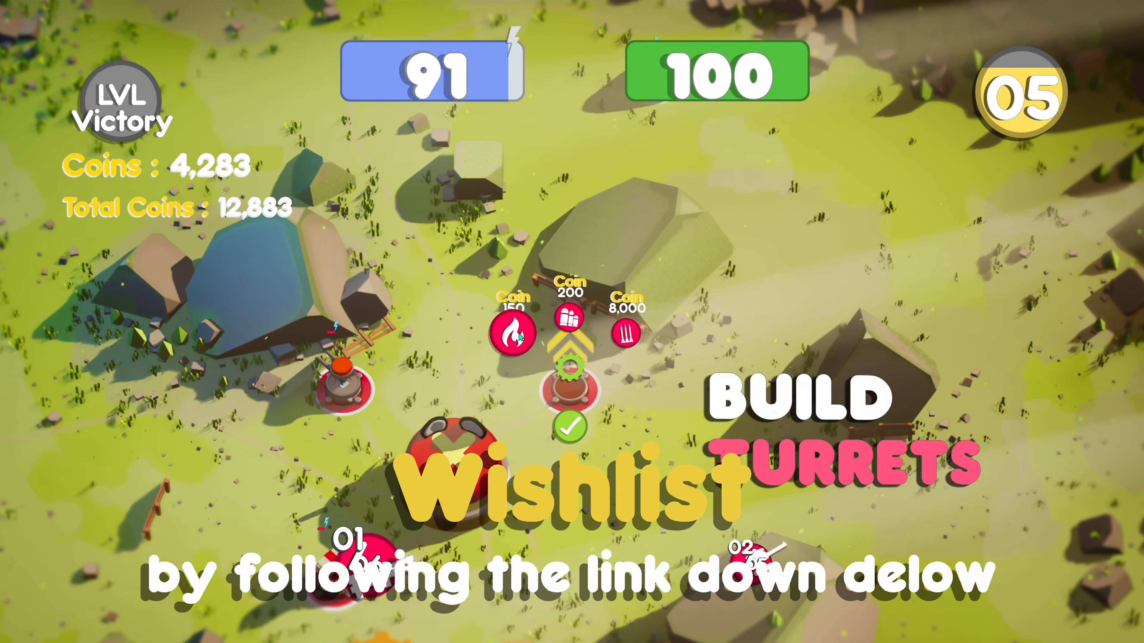
click(521, 336)
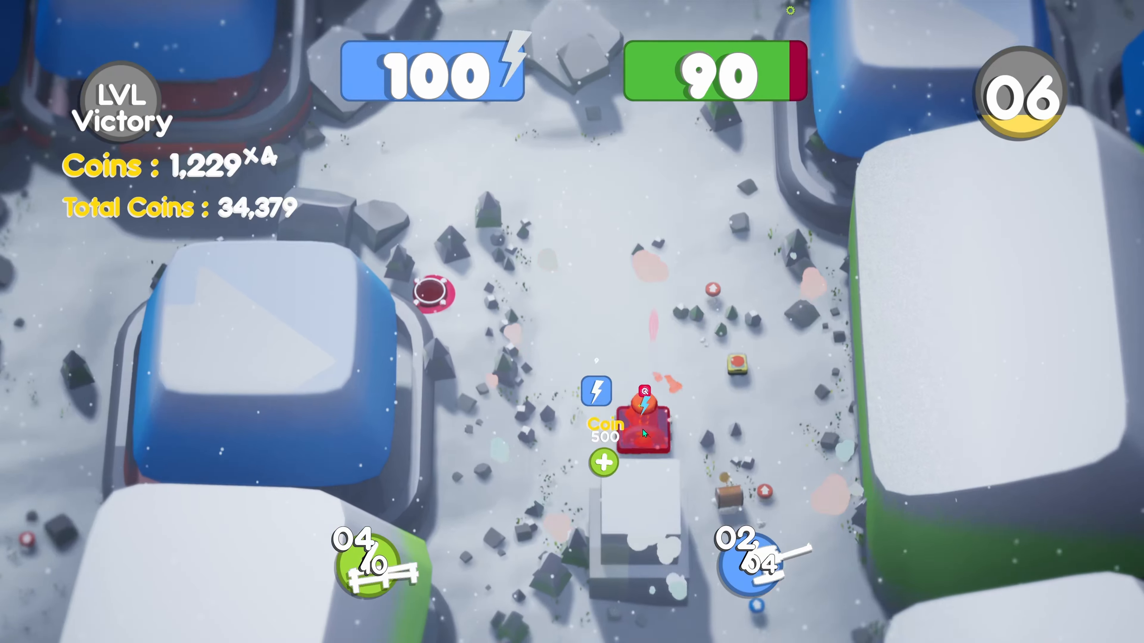
click(642, 433)
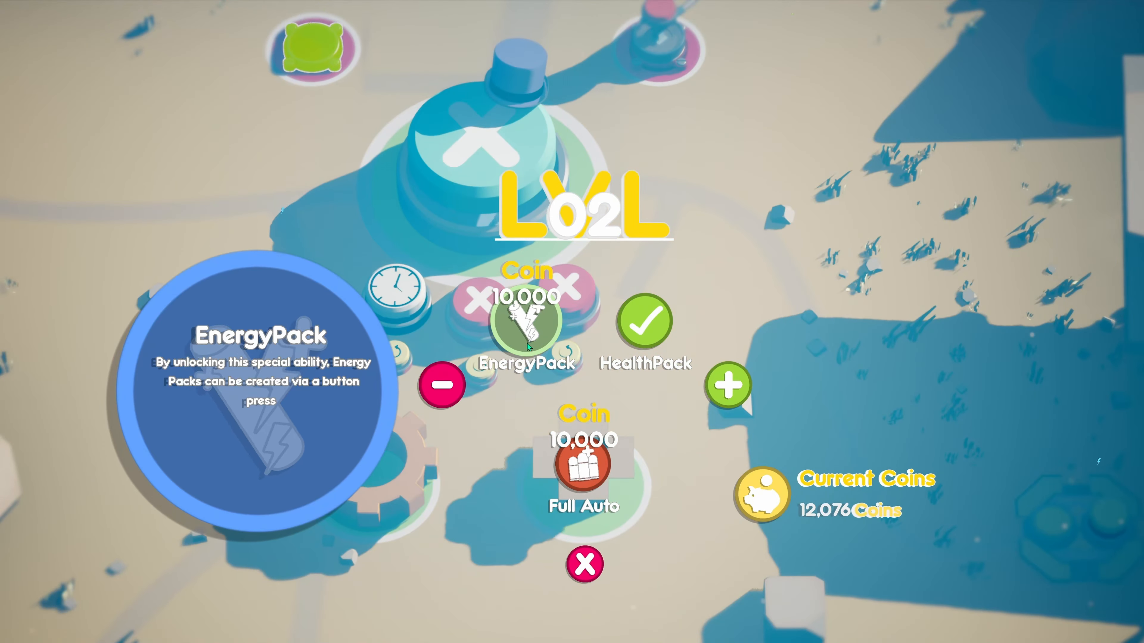
click(528, 347)
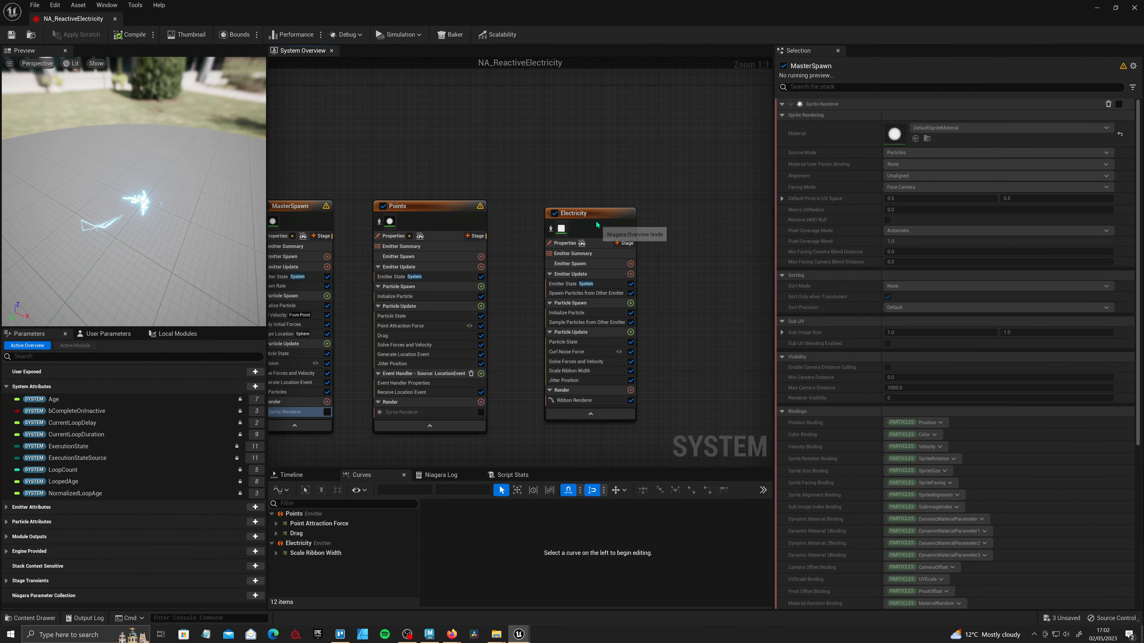
- Move the Electricity emitter level with Points and closer to it, and add a new emitter from the Empty template beyond it
drag(597, 222, 564, 216)
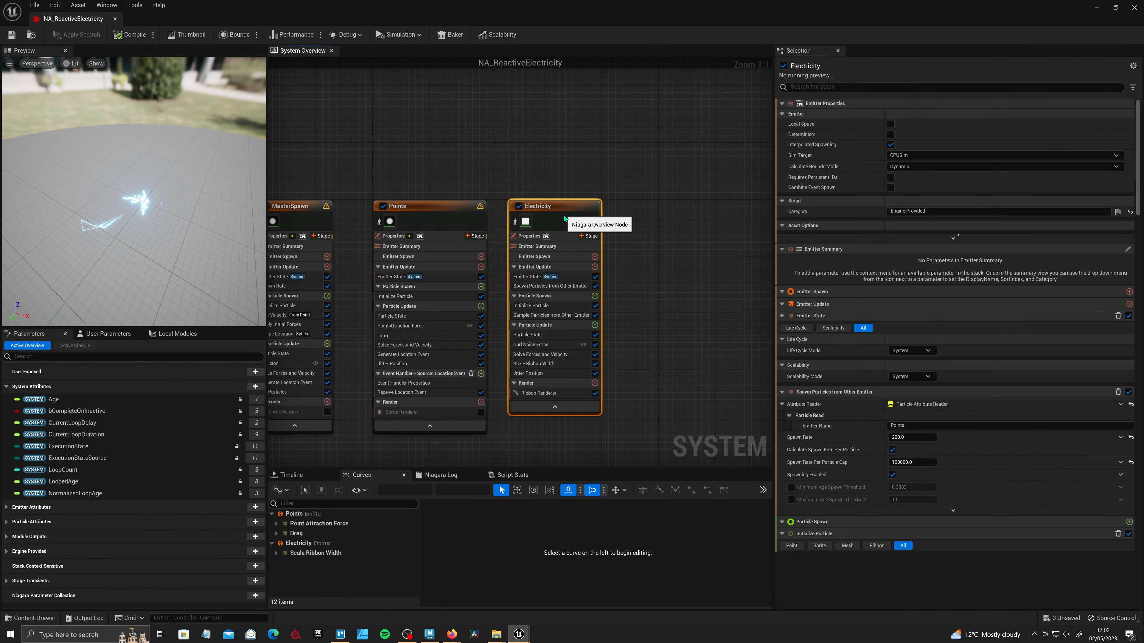
right_drag(700, 261, 508, 295)
scroll(546, 266, down, 2)
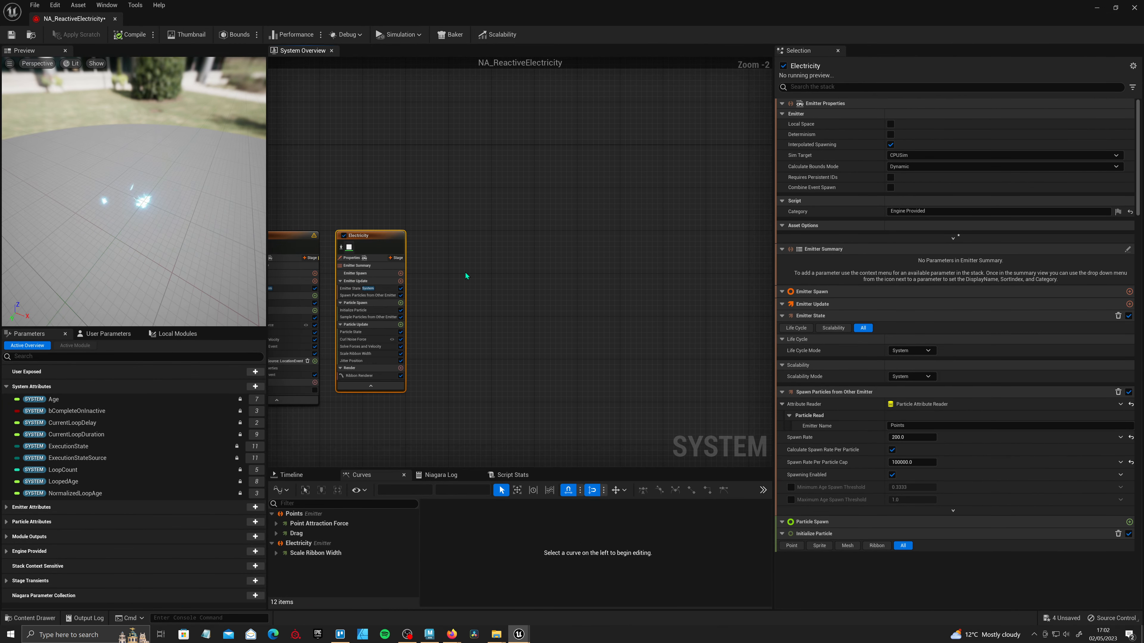
right_click(465, 272)
click(511, 290)
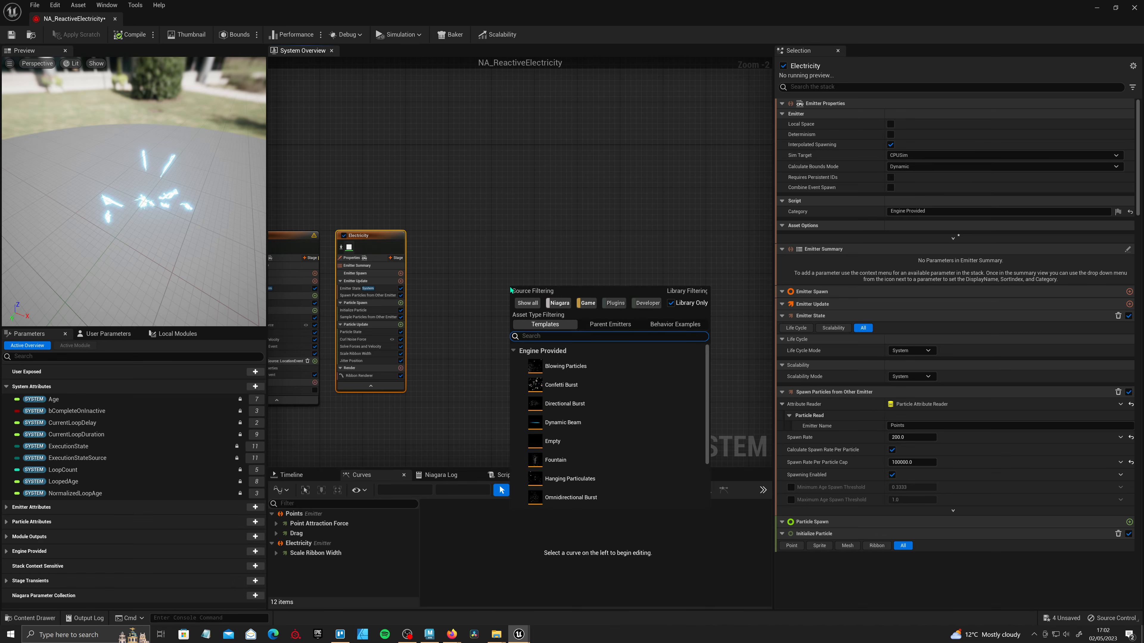
text(empty)
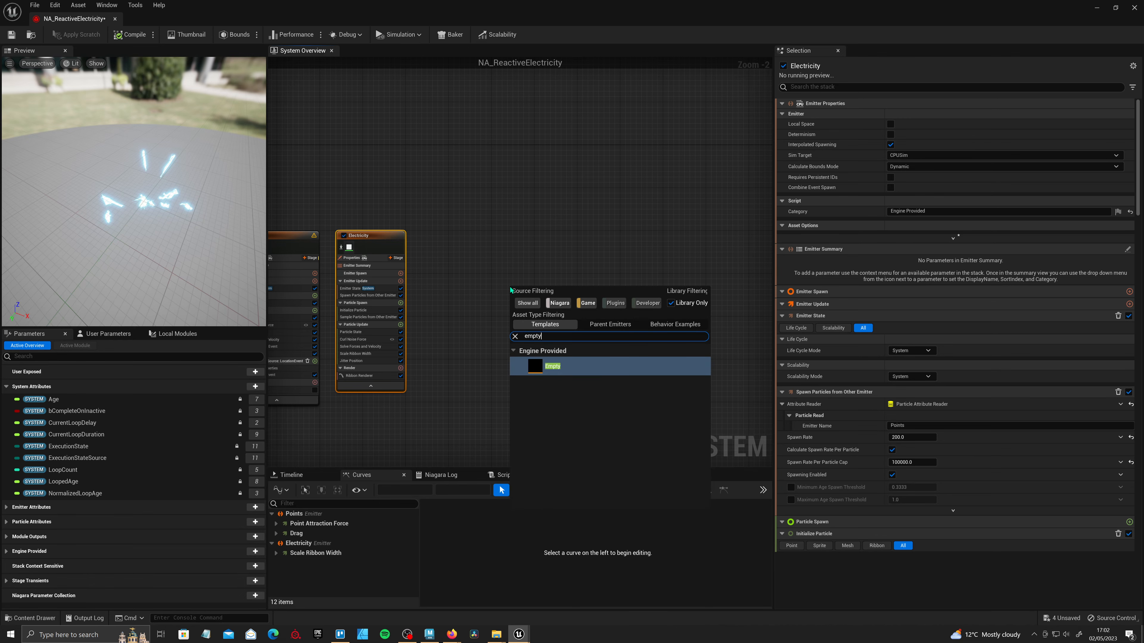
double_click(575, 363)
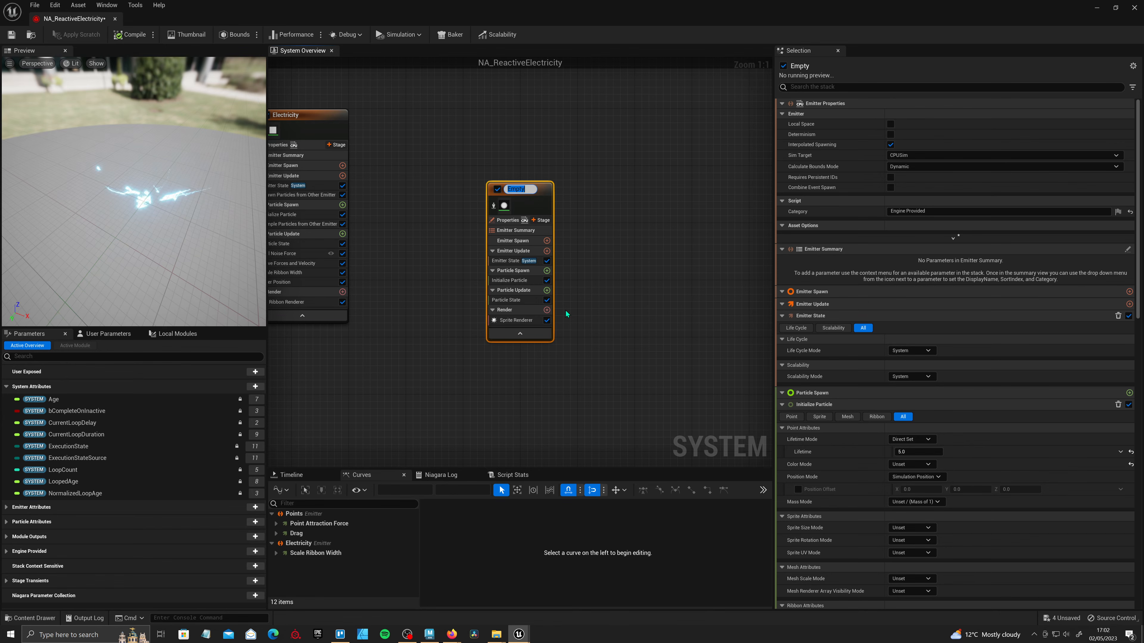
- Name the new emitter Sparks and place it beside Electricity, with their headers aligned
text(Spawrks)
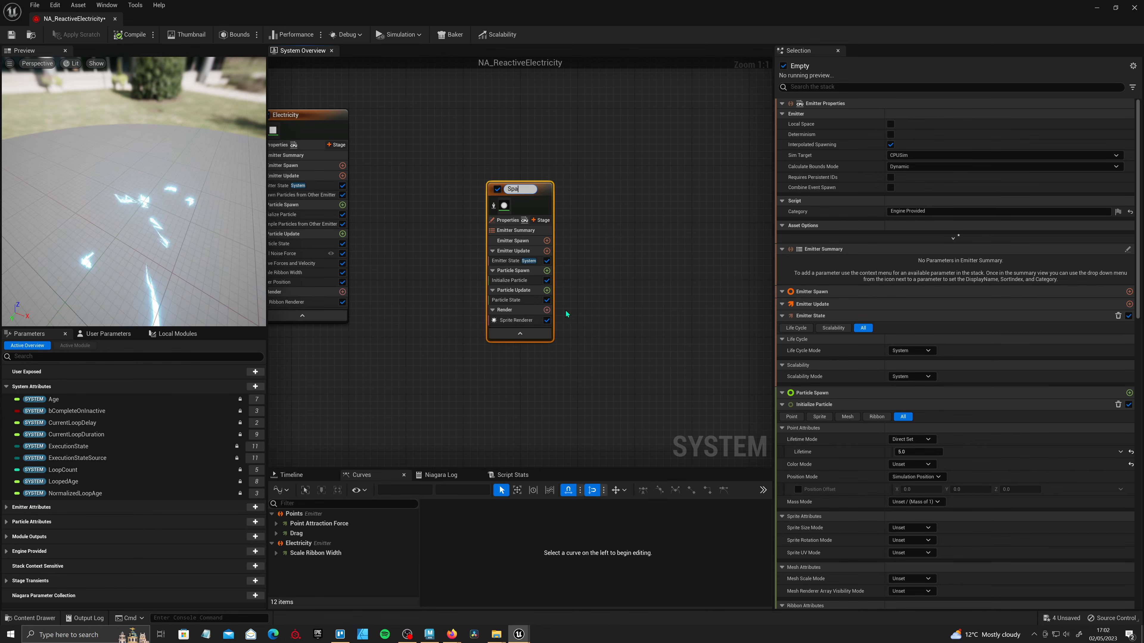
key(Return)
drag(527, 202, 423, 128)
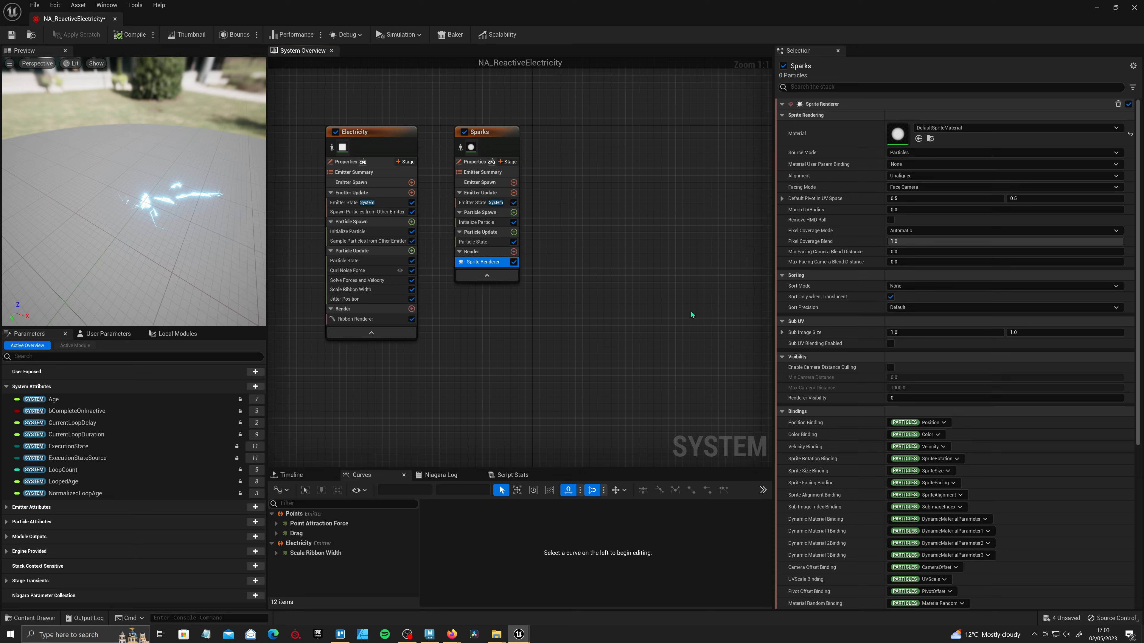
- Replace the Sprite Renderer of the Sparks emitter with a Mesh Renderer
key(Delete)
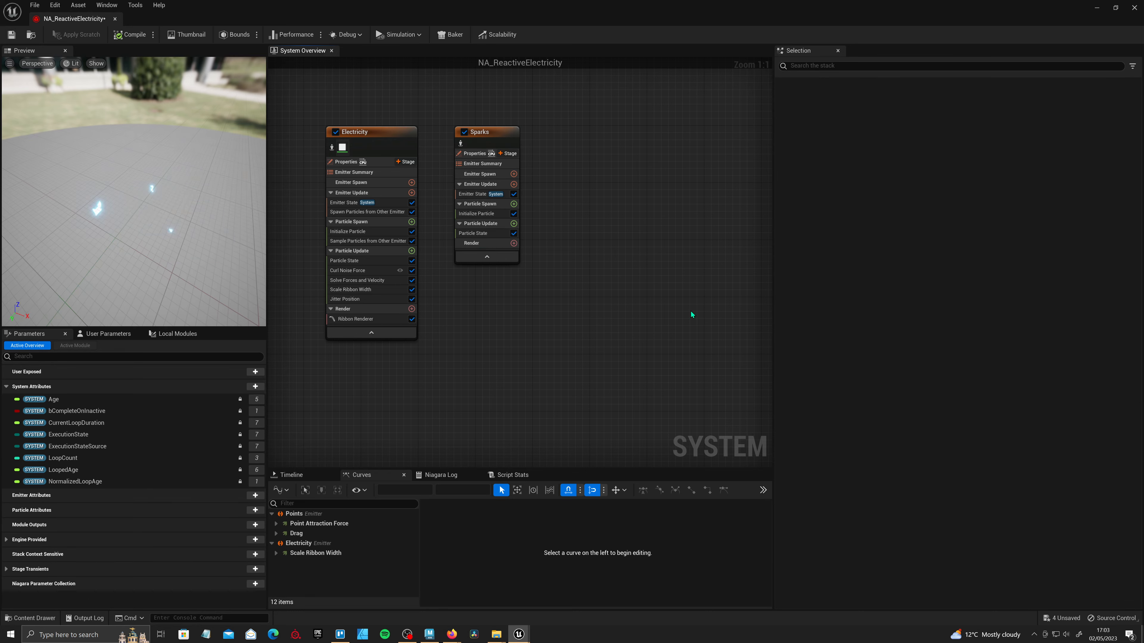
click(513, 243)
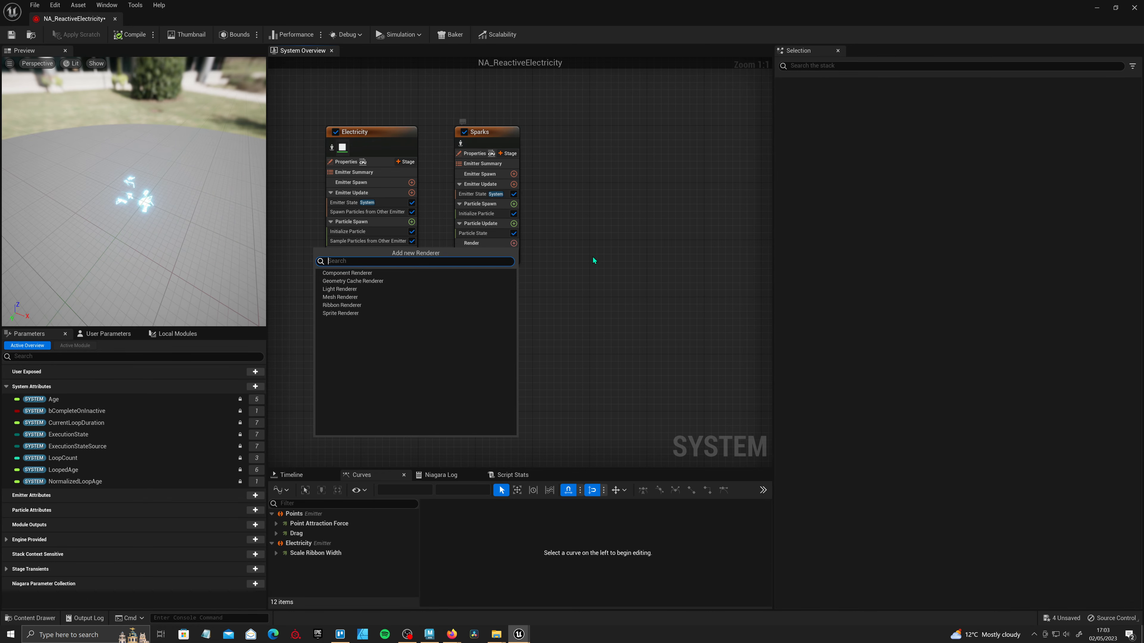
click(351, 299)
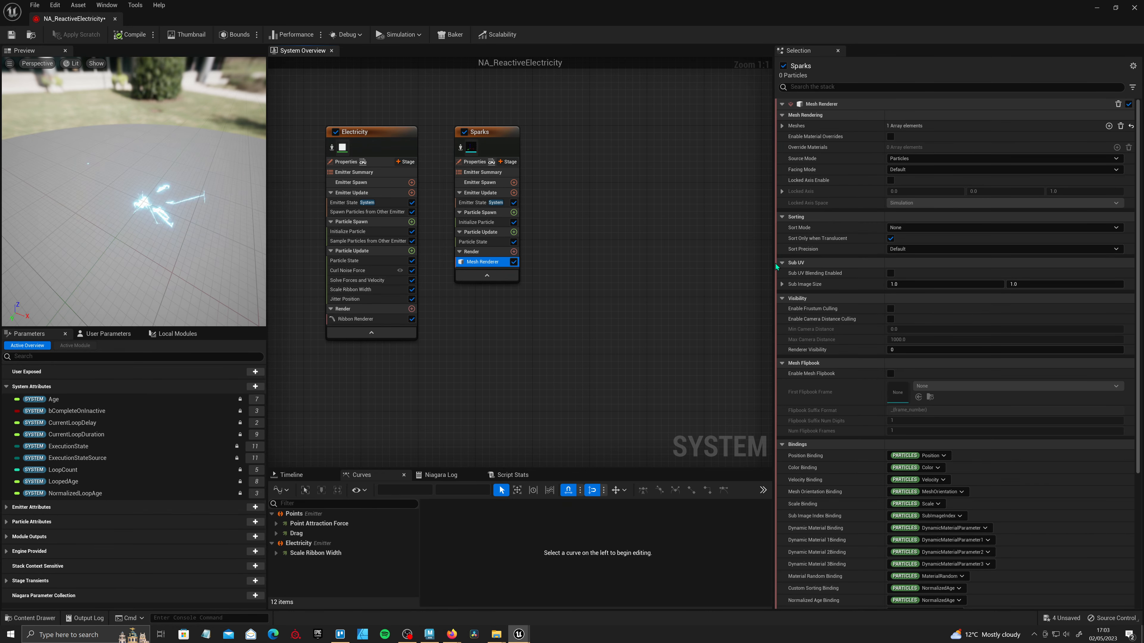
- Assign the 1M_Cube static mesh to the first Meshes entry of Sparks' Mesh Renderer
click(783, 115)
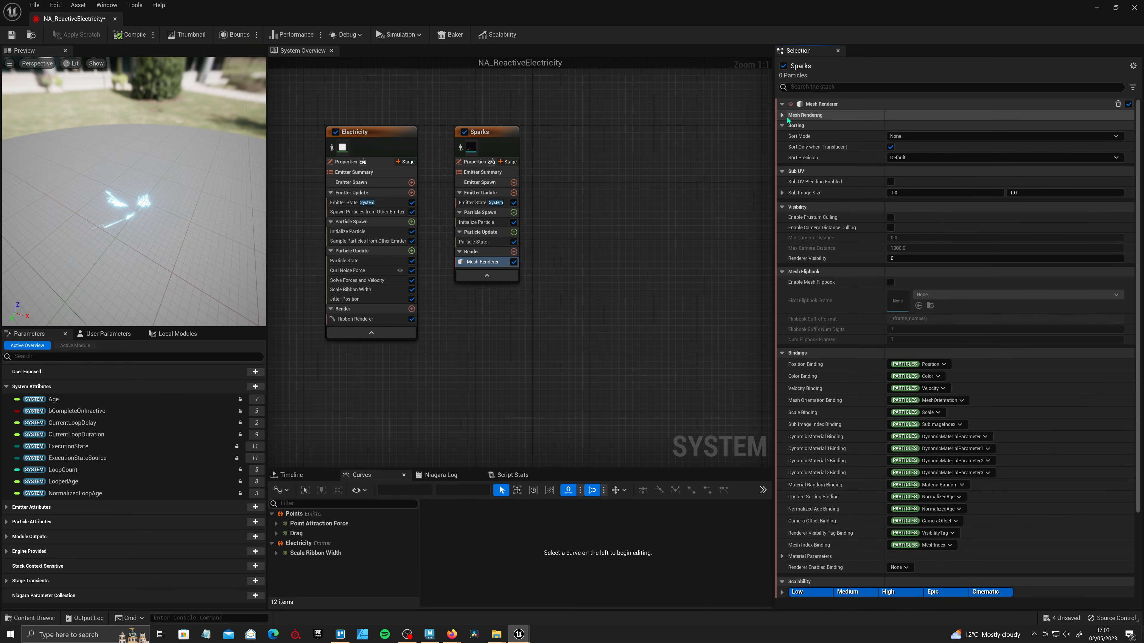
click(782, 115)
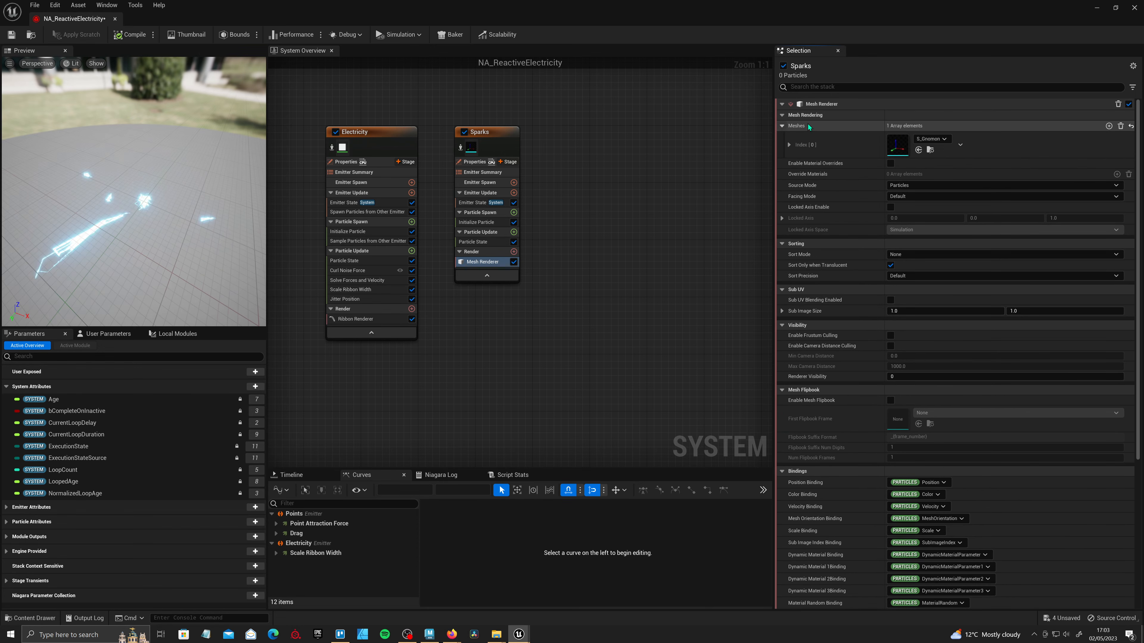
click(937, 139)
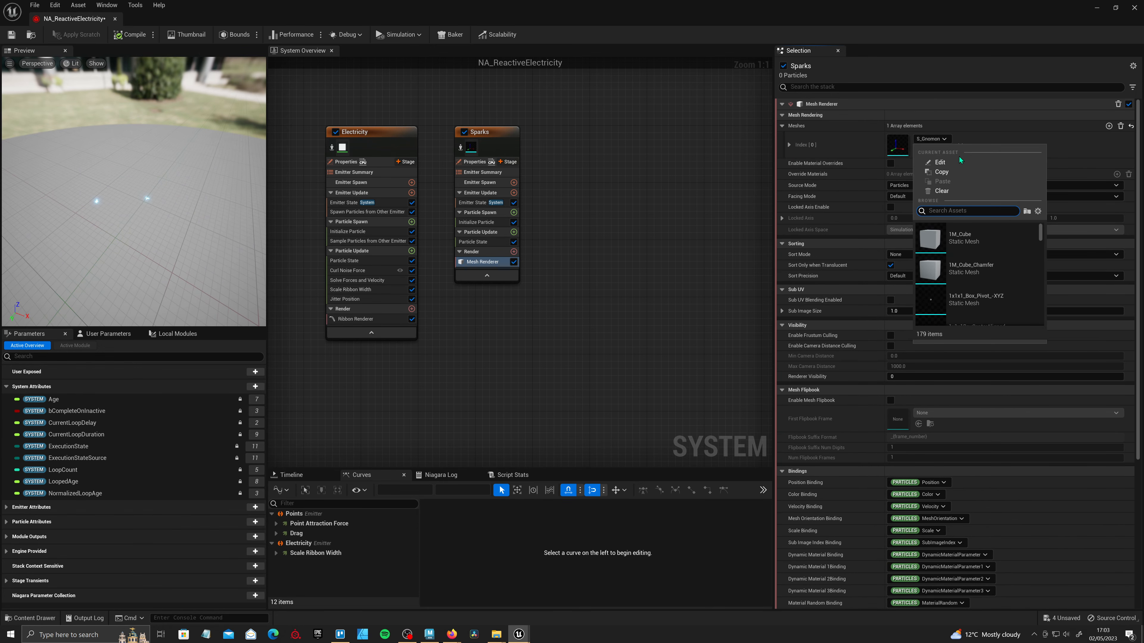
text(cube)
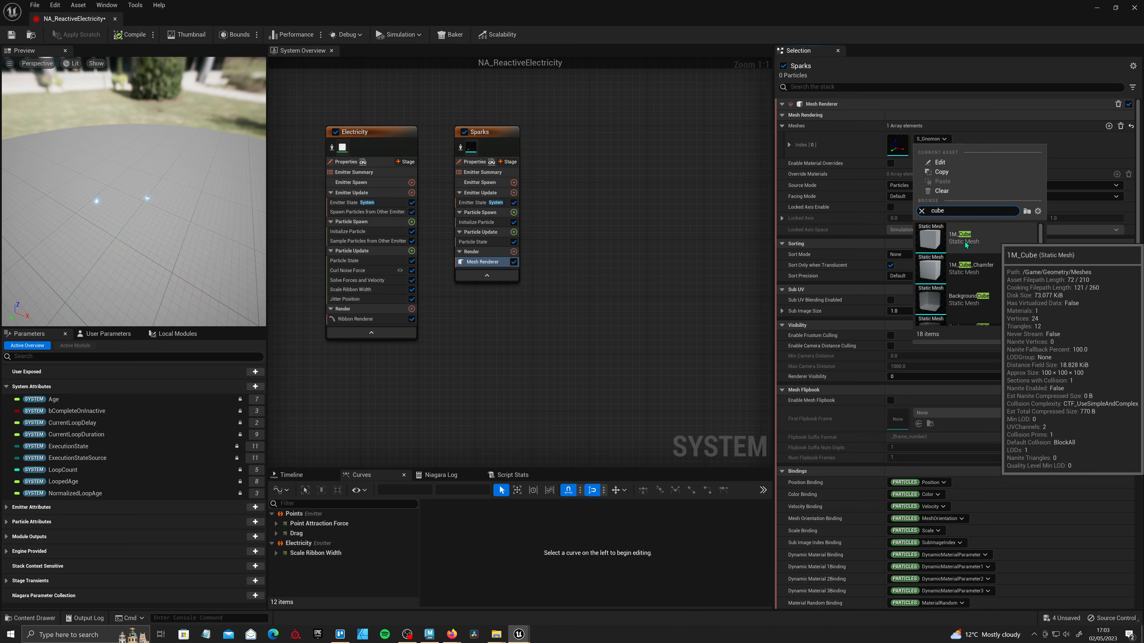
click(971, 241)
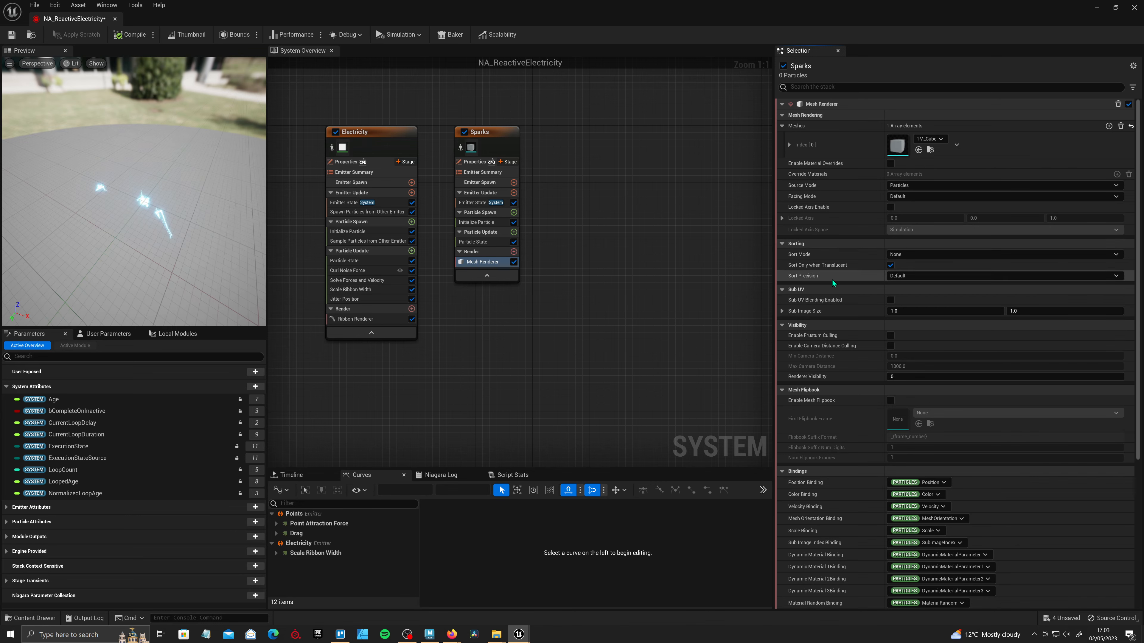
- Set the Sparks mesh's facing mode to Velocity, enable material overrides, and assign M_Electricity as the first override's explicit material
click(944, 198)
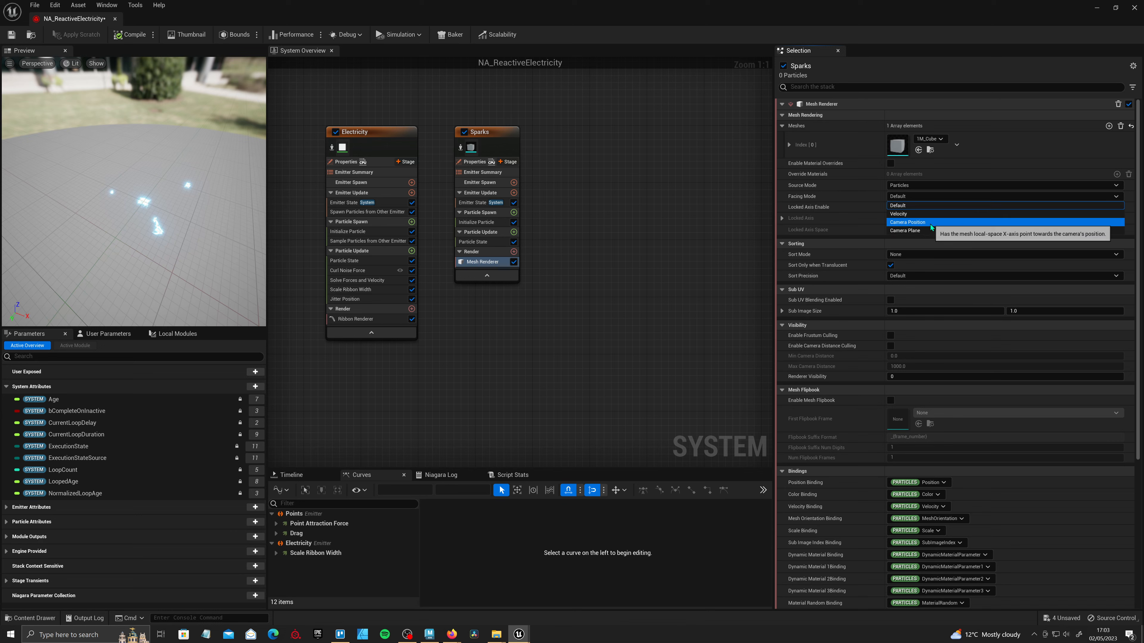
click(891, 215)
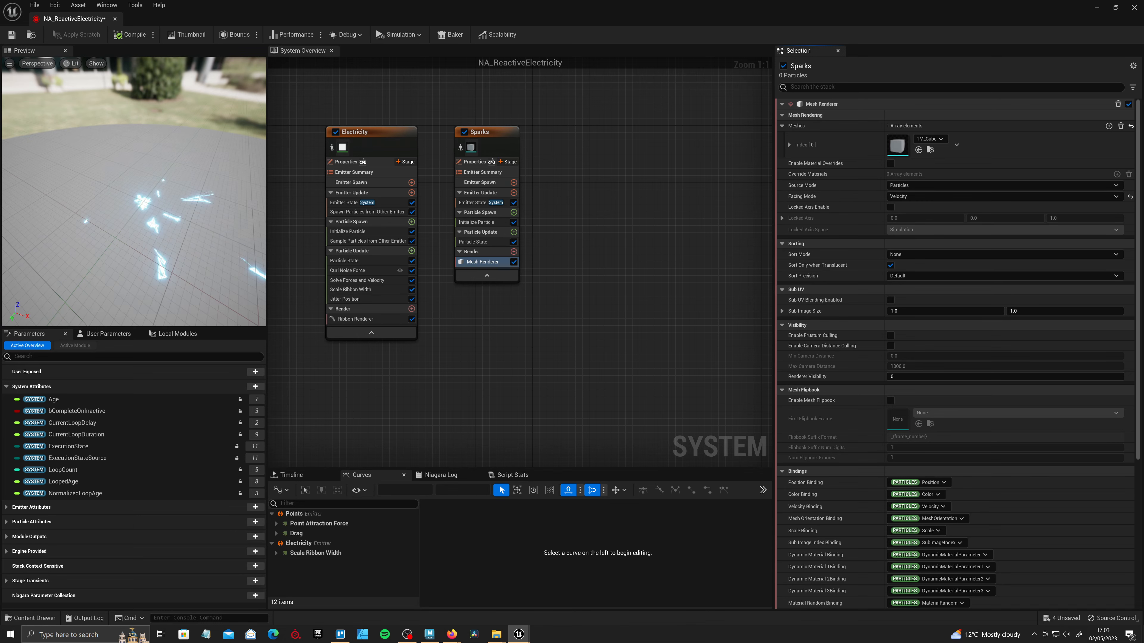
click(891, 163)
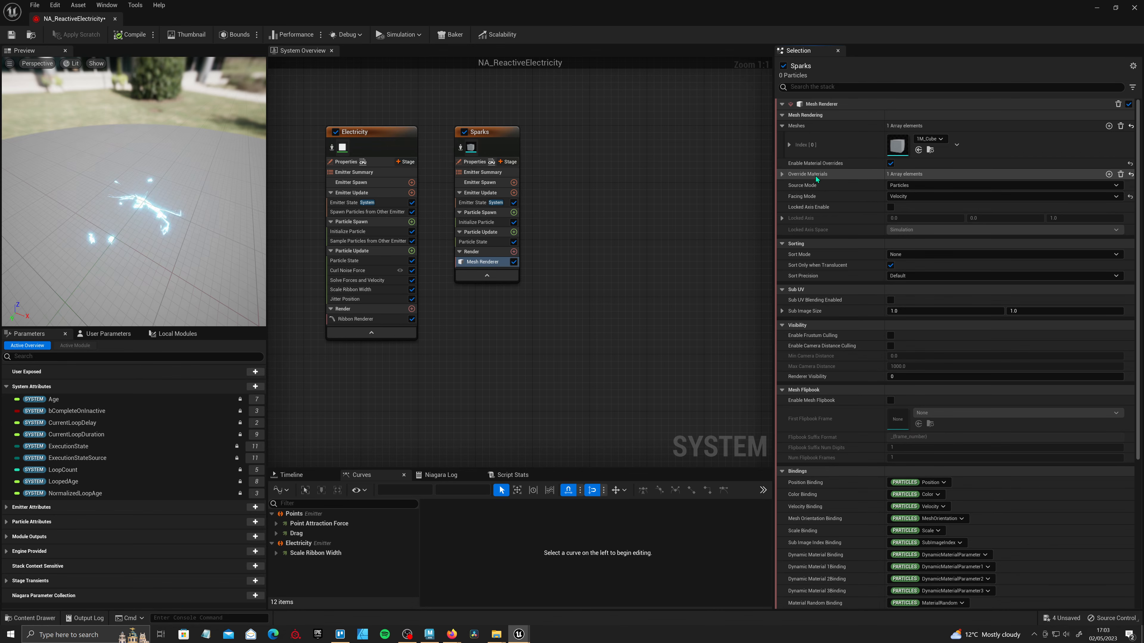
click(781, 174)
click(789, 186)
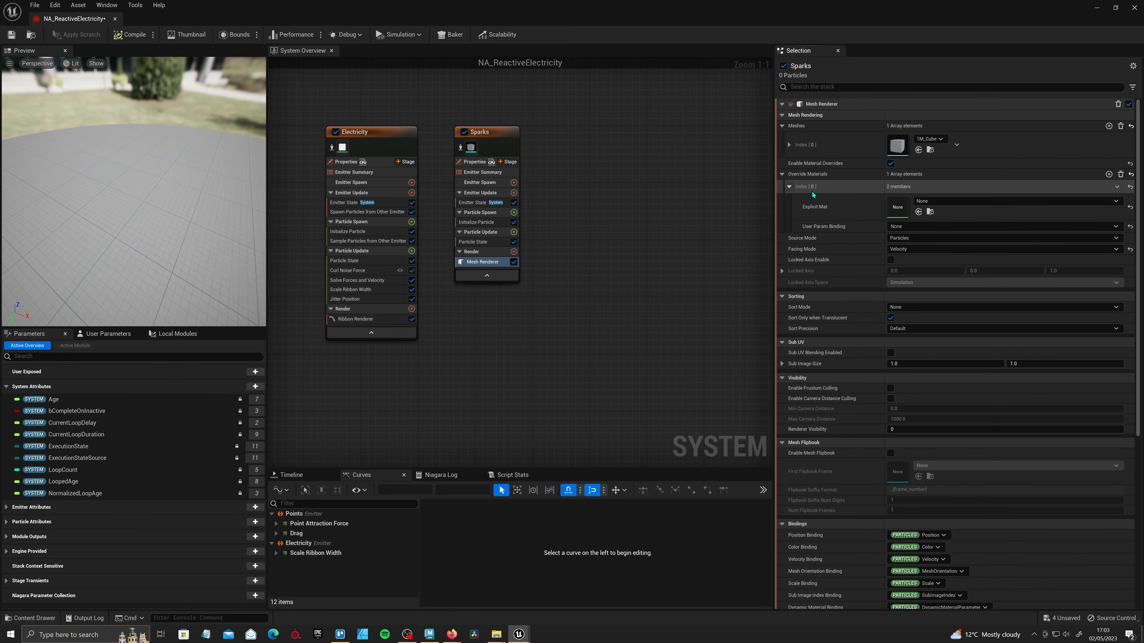
click(955, 204)
text(M_ele)
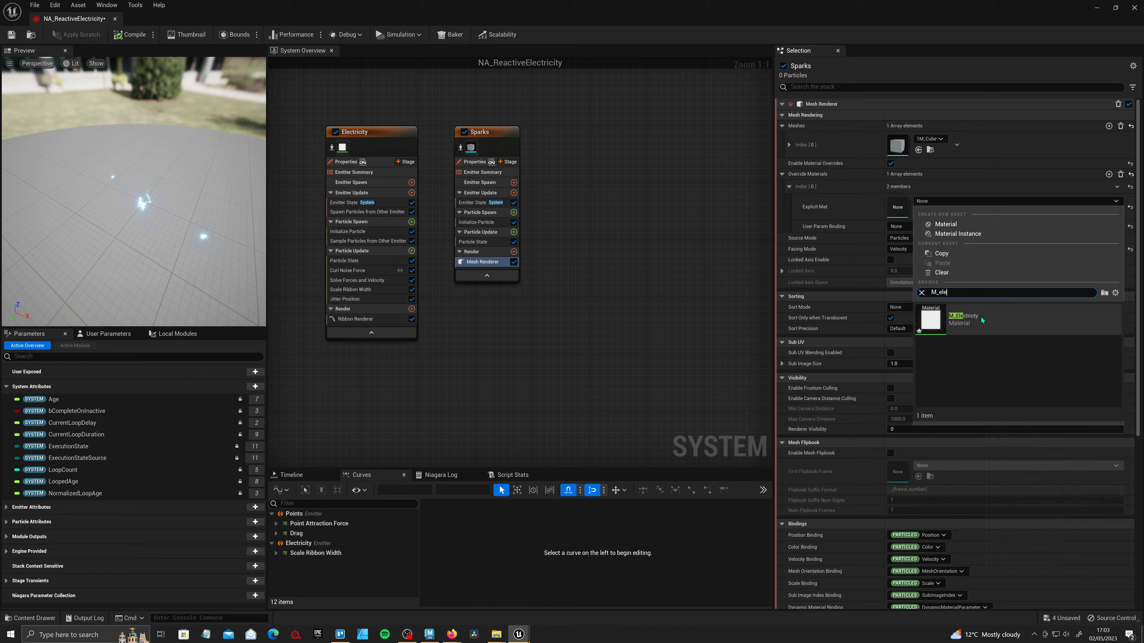
click(973, 318)
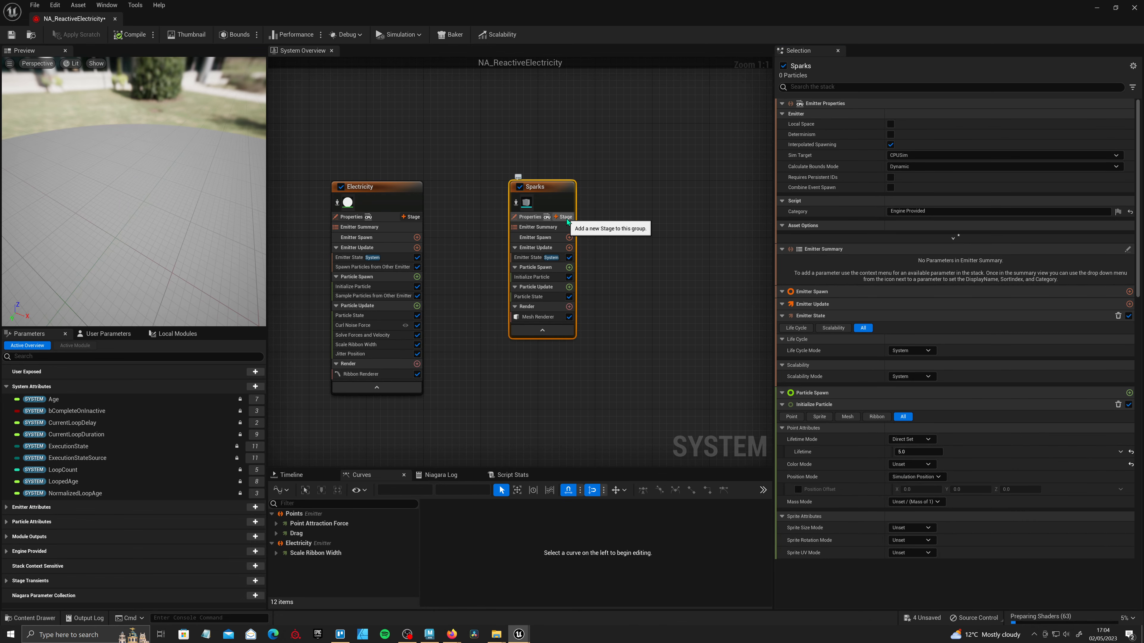
- Add an Event Handler stage to Sparks containing a Receive Location Event module with Interpolate Spawned Positions disabled
click(567, 219)
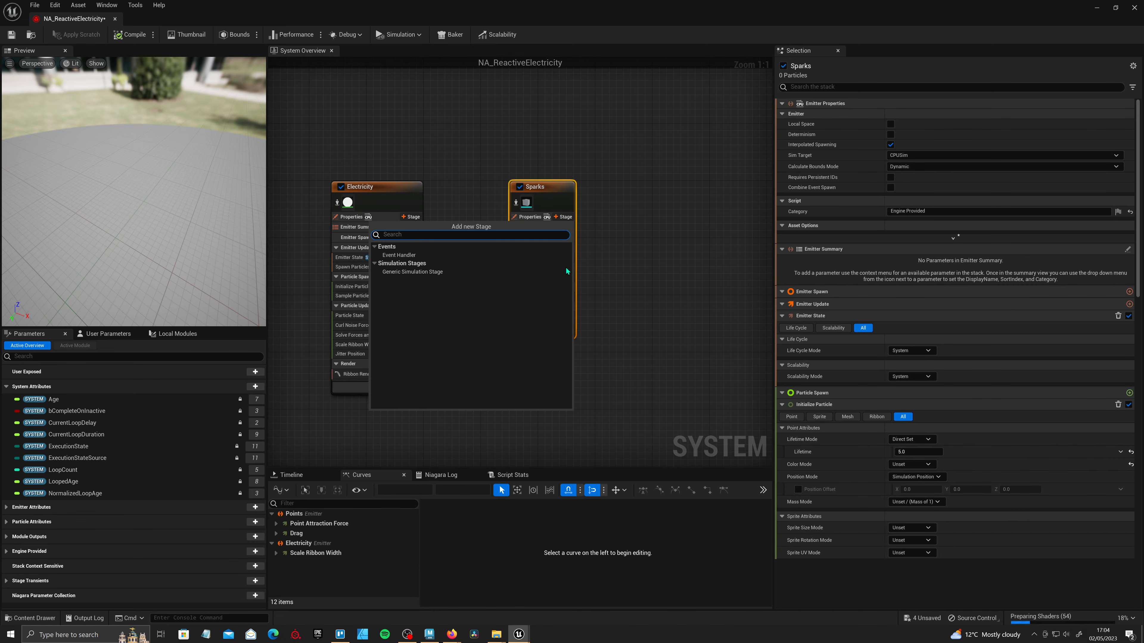
click(428, 257)
click(598, 307)
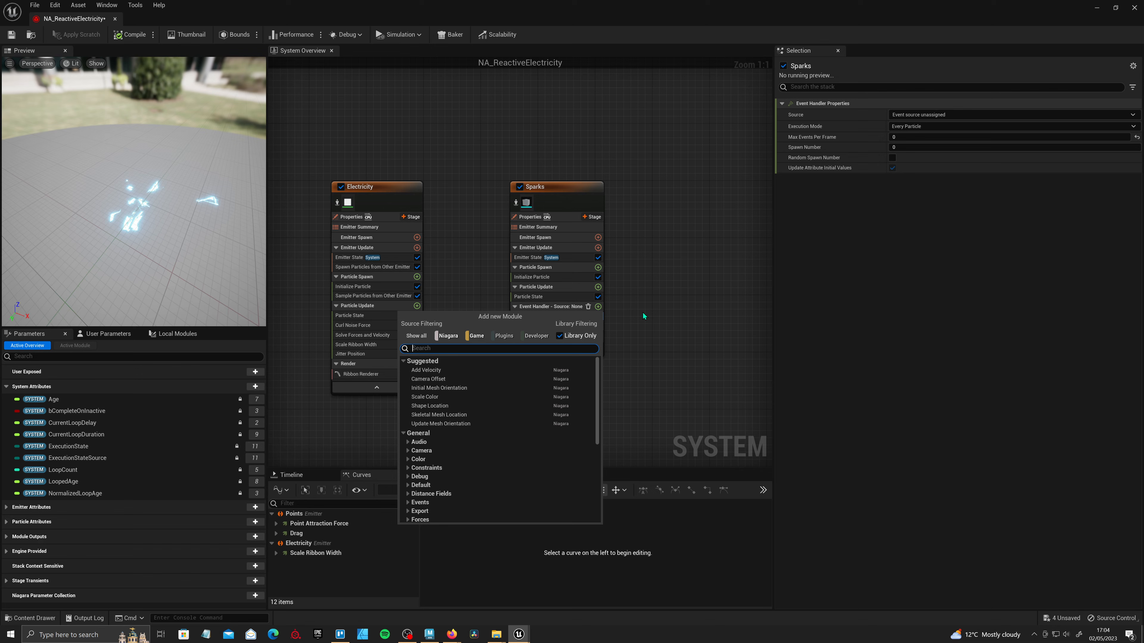
text(rec)
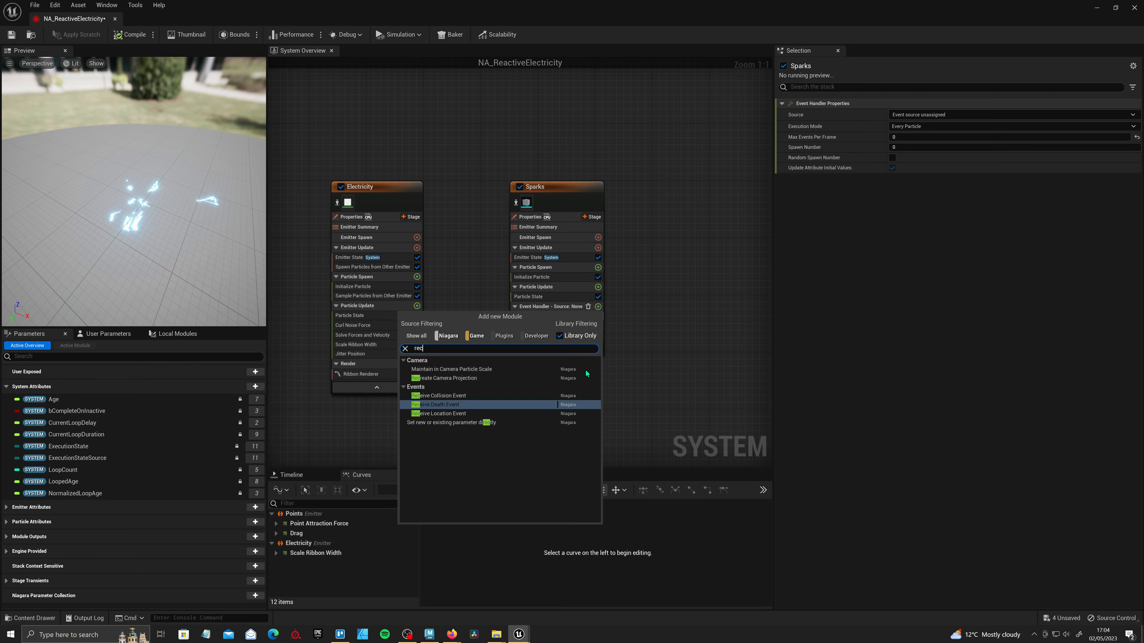
click(471, 413)
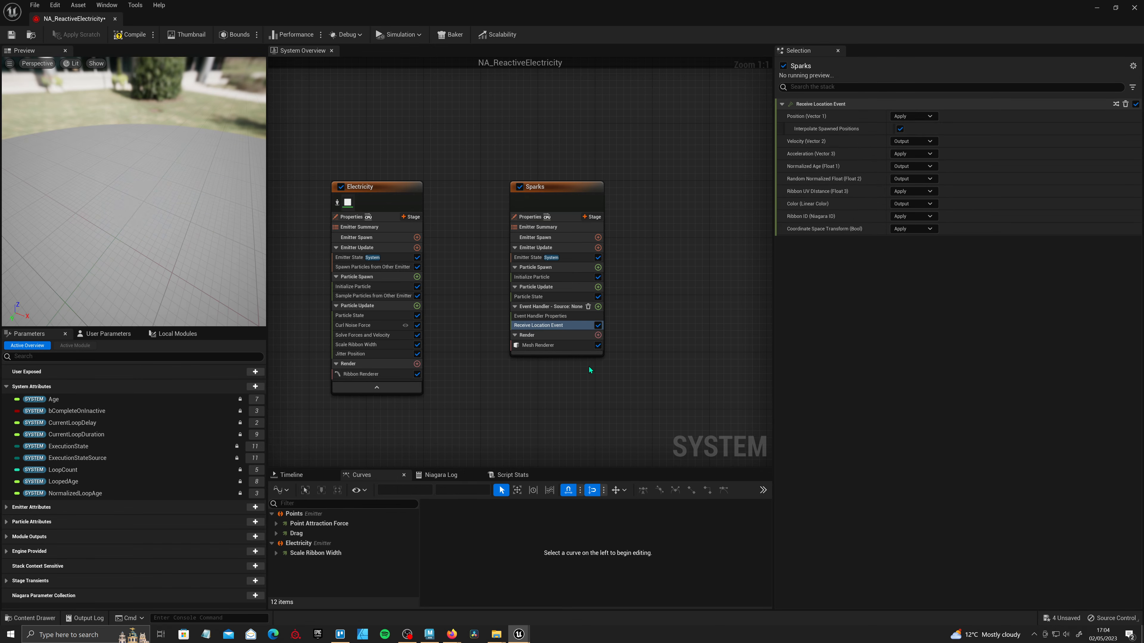
- Configure the Sparks event handler with spawn number 20, execution mode Spawned Particles, and Master Spawn's Location Event as its source
click(545, 308)
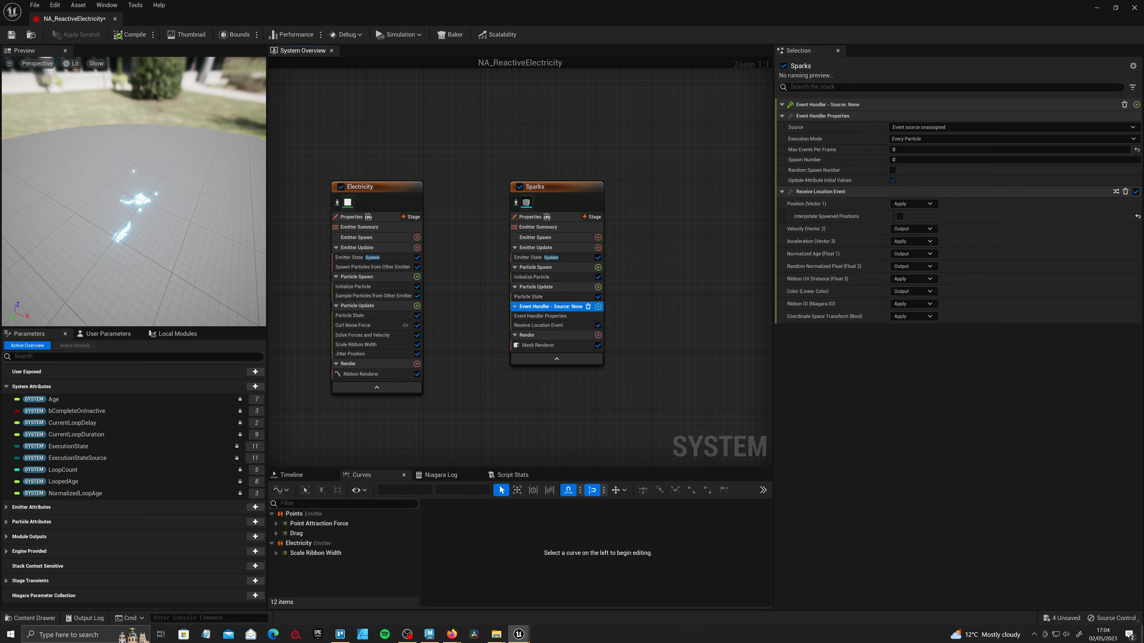
click(979, 160)
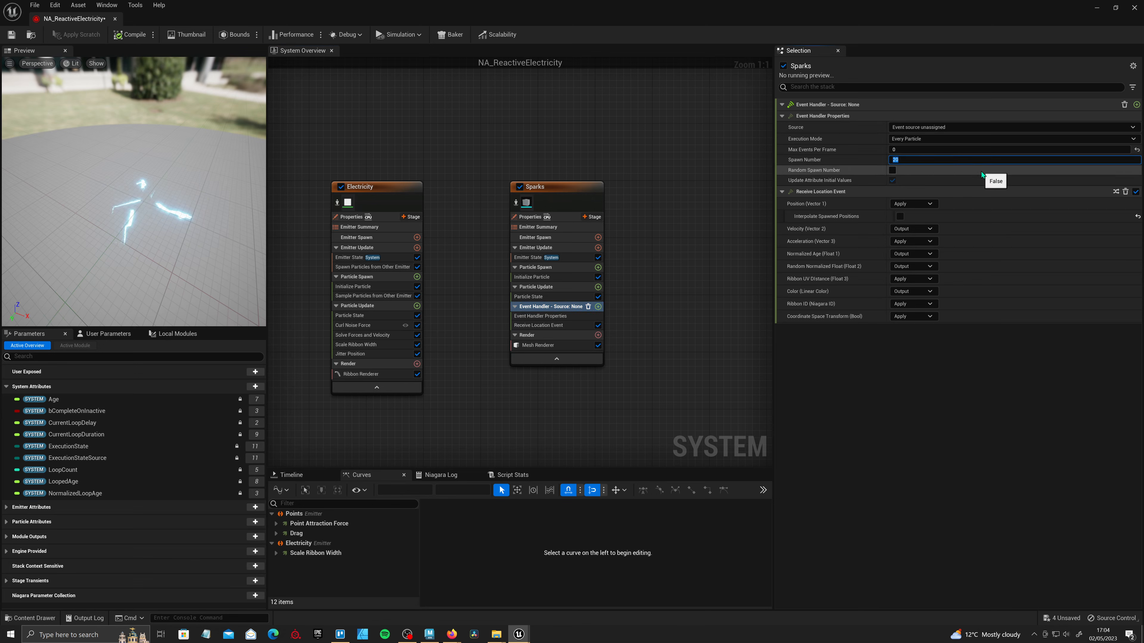
click(933, 140)
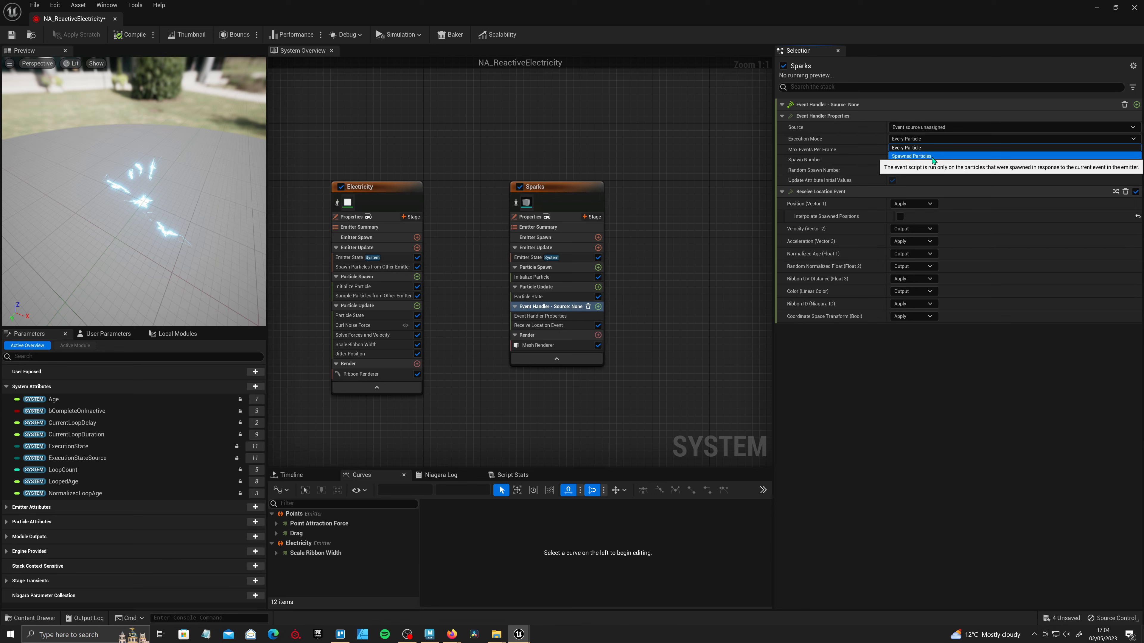
click(931, 156)
click(949, 128)
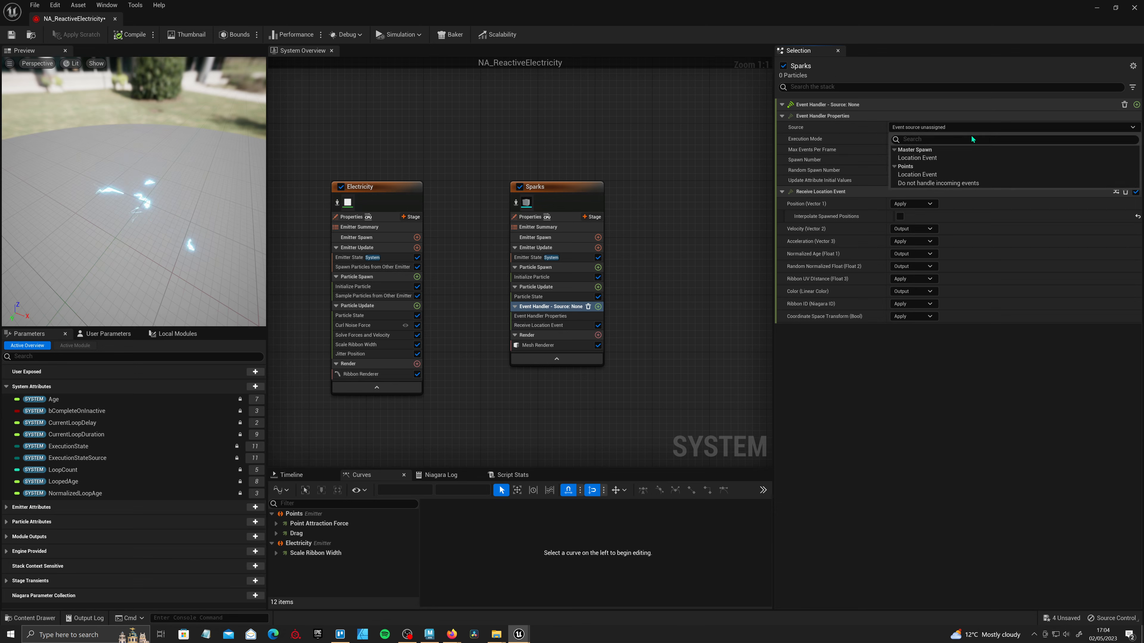
click(934, 157)
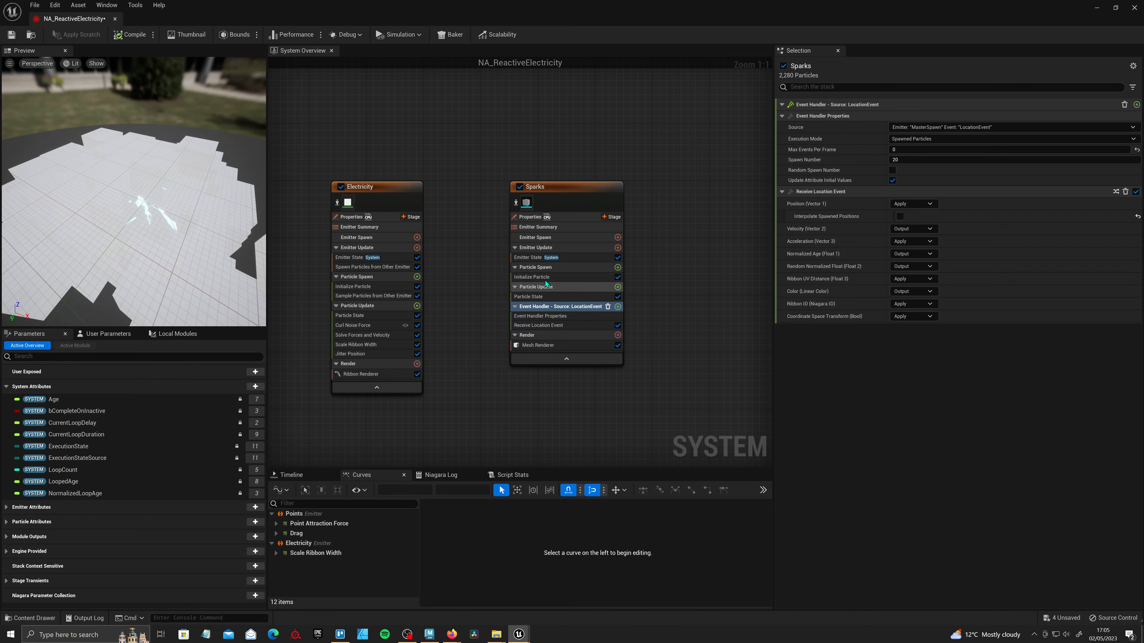
- Set the particle lifetime in Sparks' Initialize Particle module to 0.5
click(555, 277)
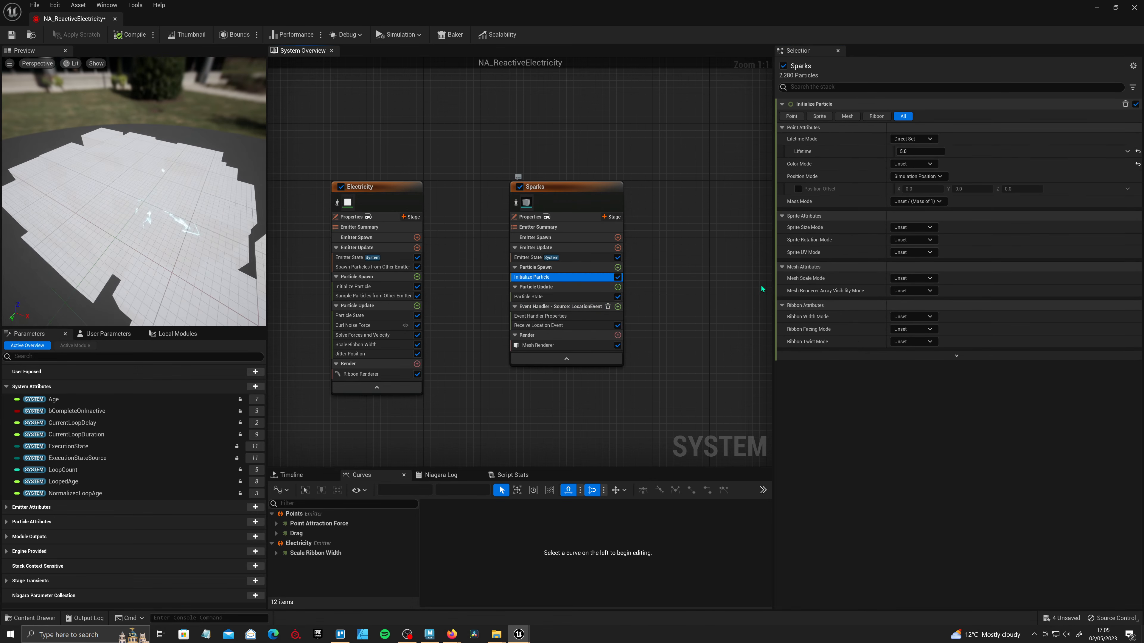
click(918, 152)
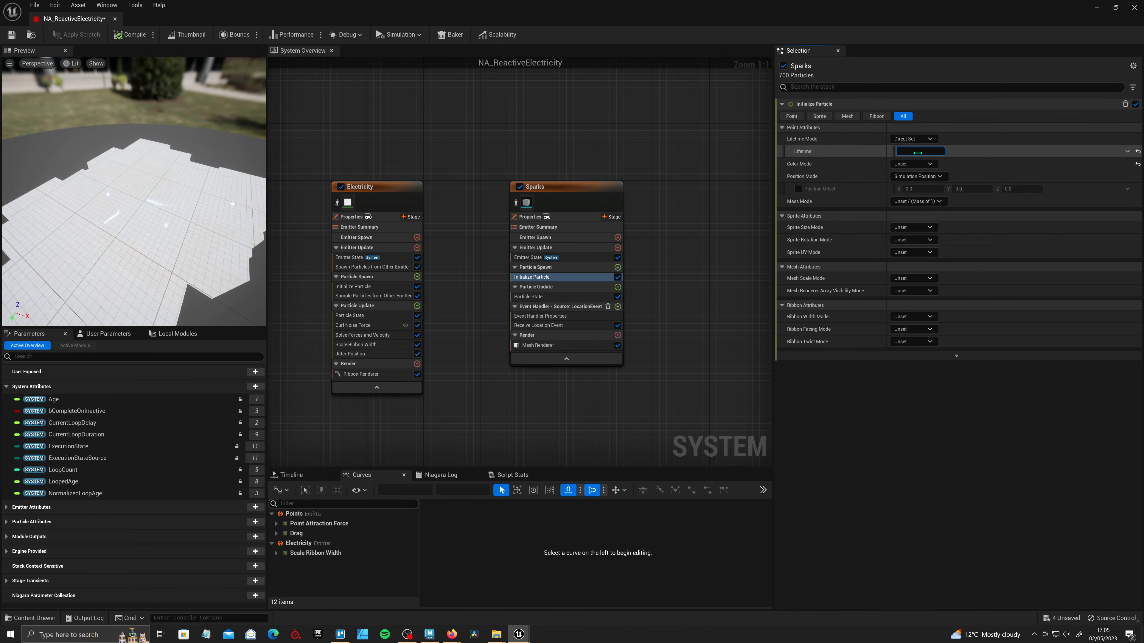
text(0.5)
key(Return)
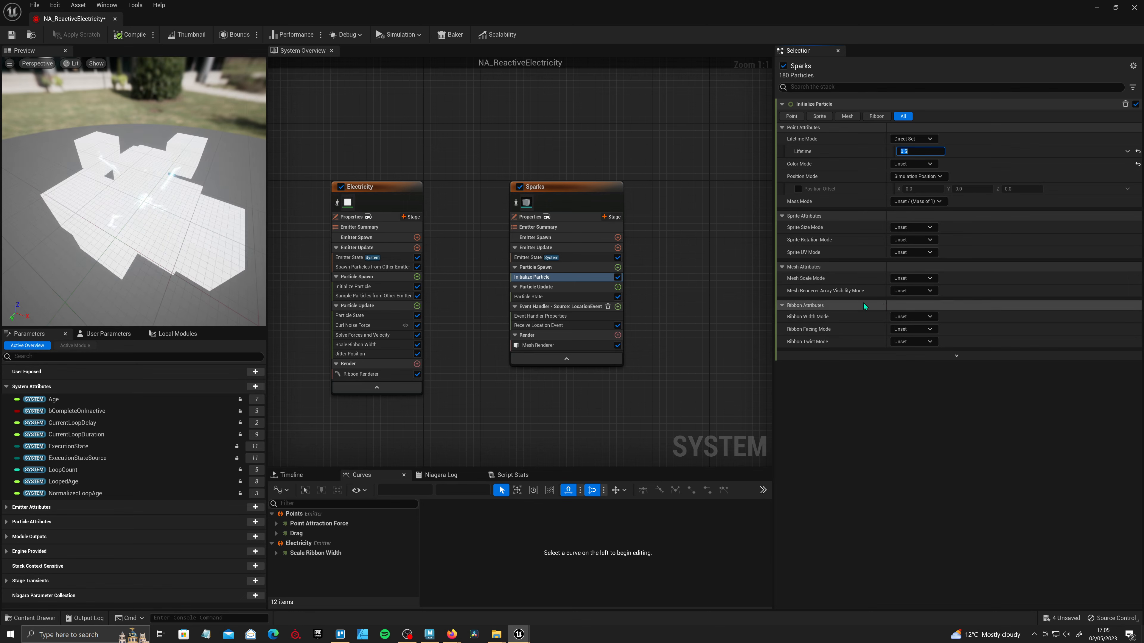
- Set Sparks' mesh scale mode to Uniform, driven by a Random Range Float from 0.005 to 0.01
click(922, 280)
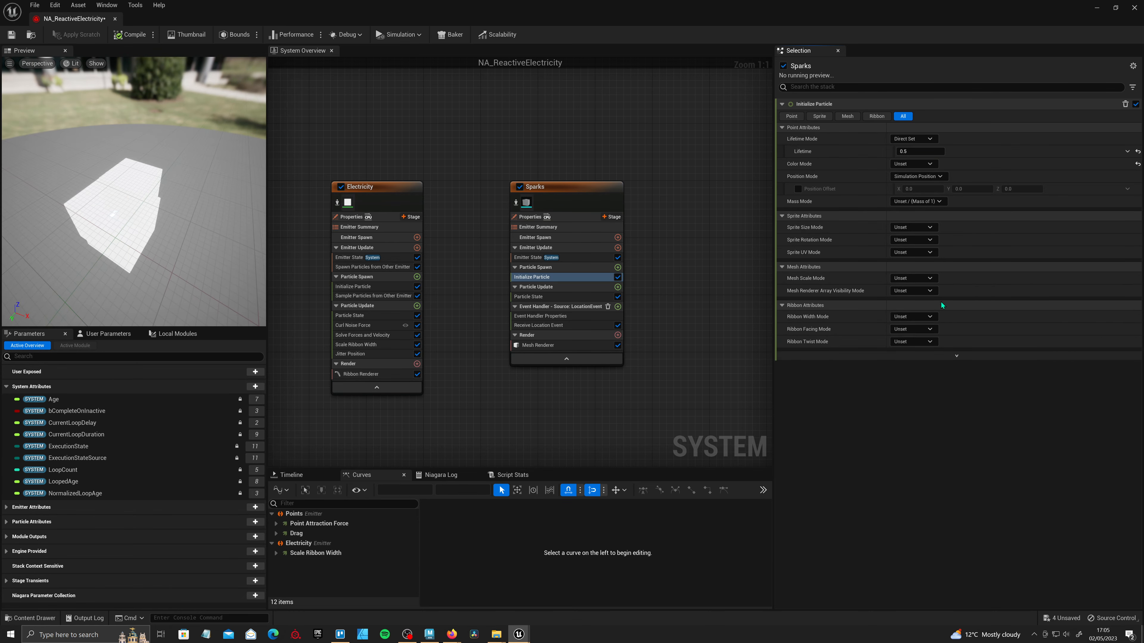
click(939, 292)
click(1127, 290)
text(r)
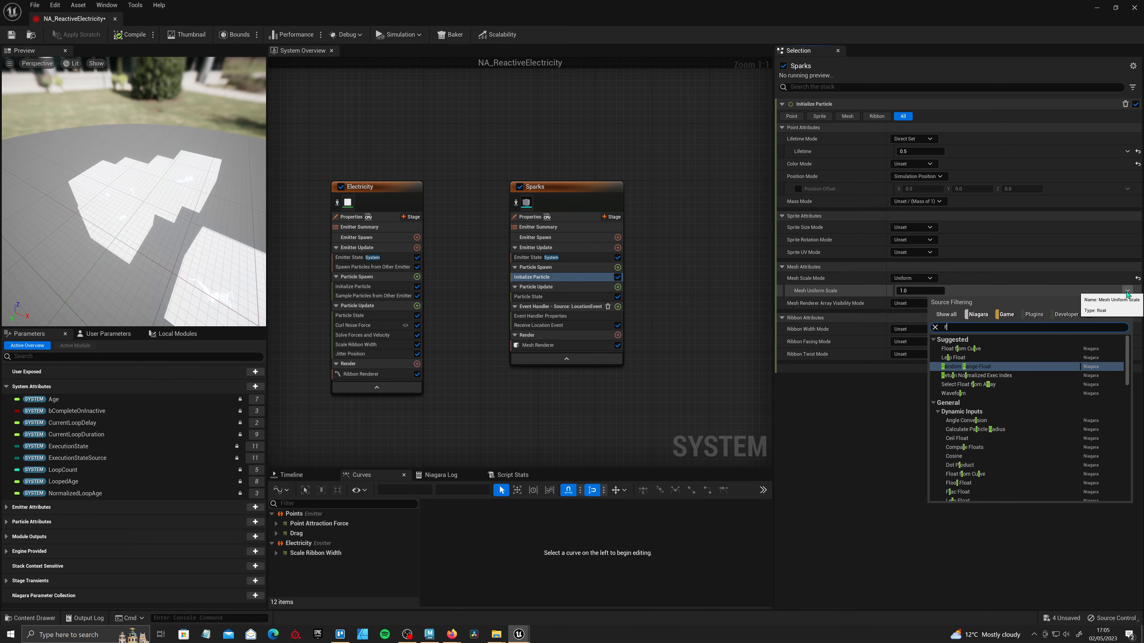
text(and)
click(998, 348)
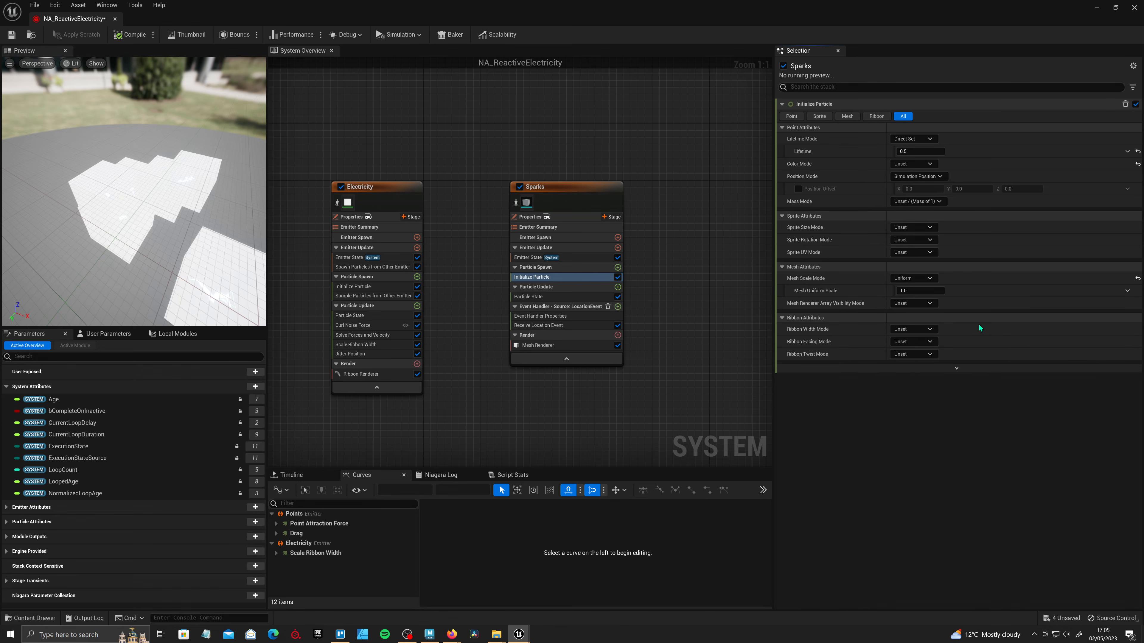
click(936, 316)
text(0.01)
key(Return)
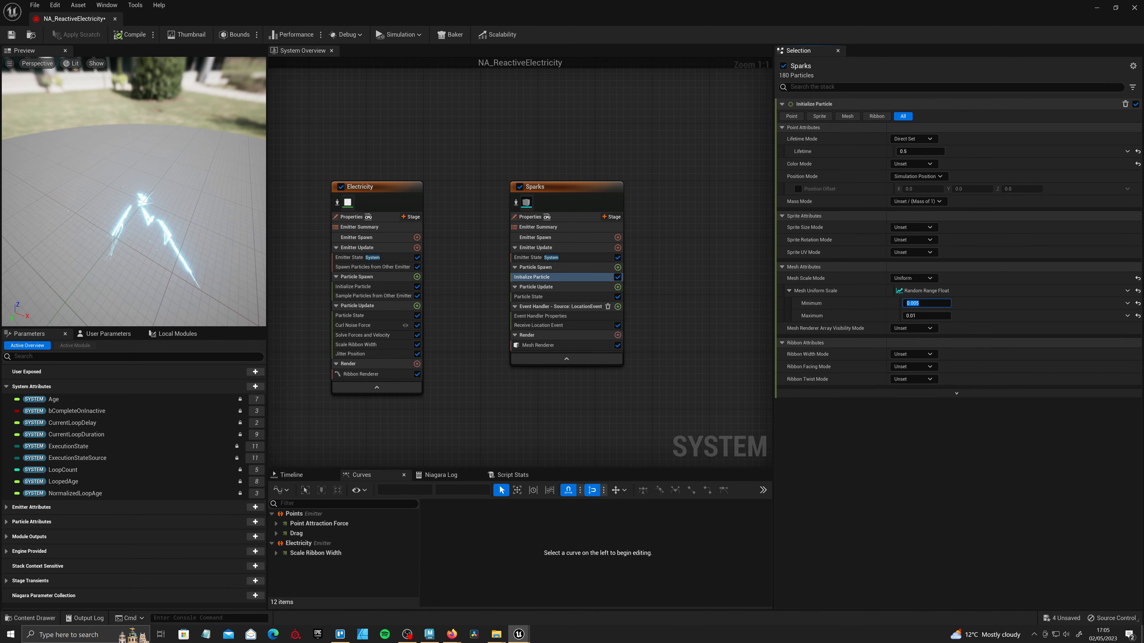
- Add an Add Velocity module to Sparks' Particle Spawn, using In Cone mode with a velocity speed of 950
right_drag(471, 309, 484, 316)
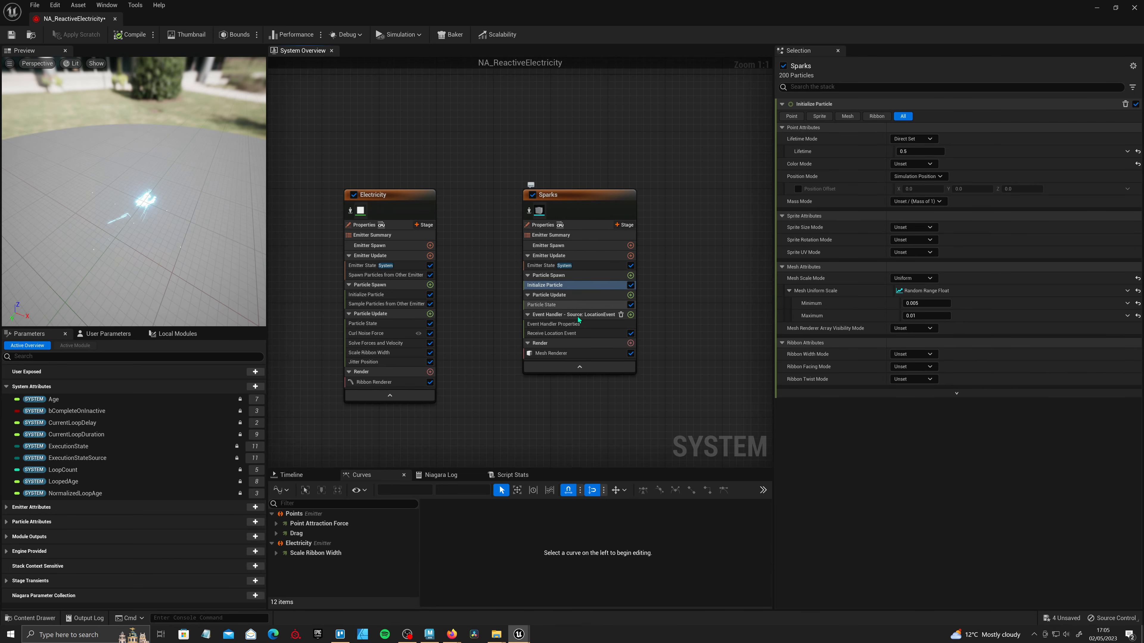
click(631, 275)
click(491, 340)
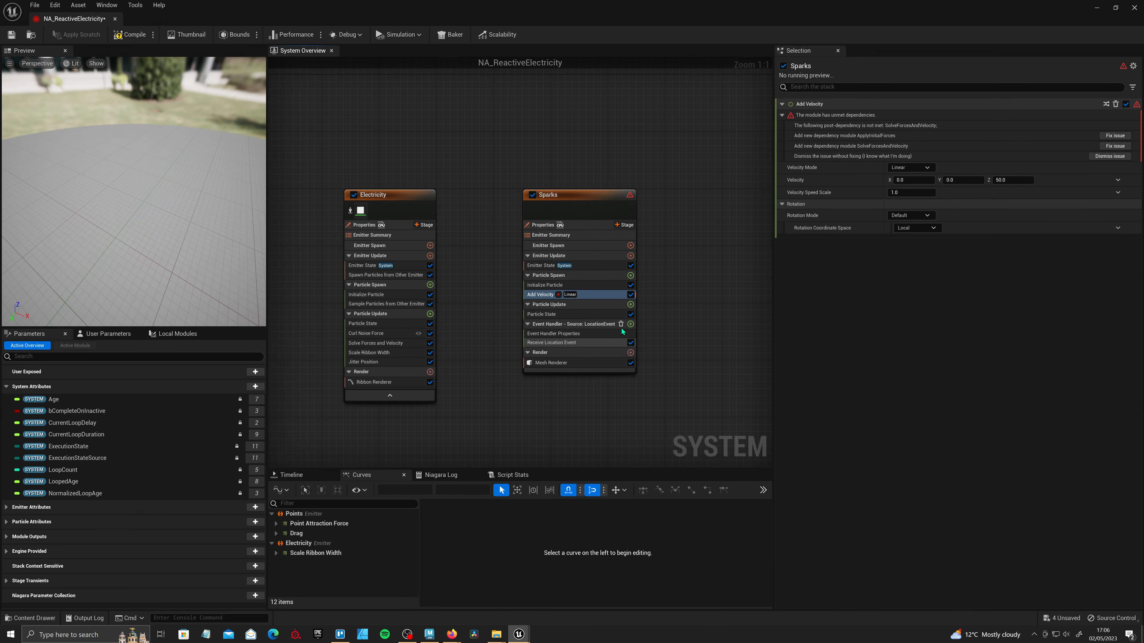
click(922, 169)
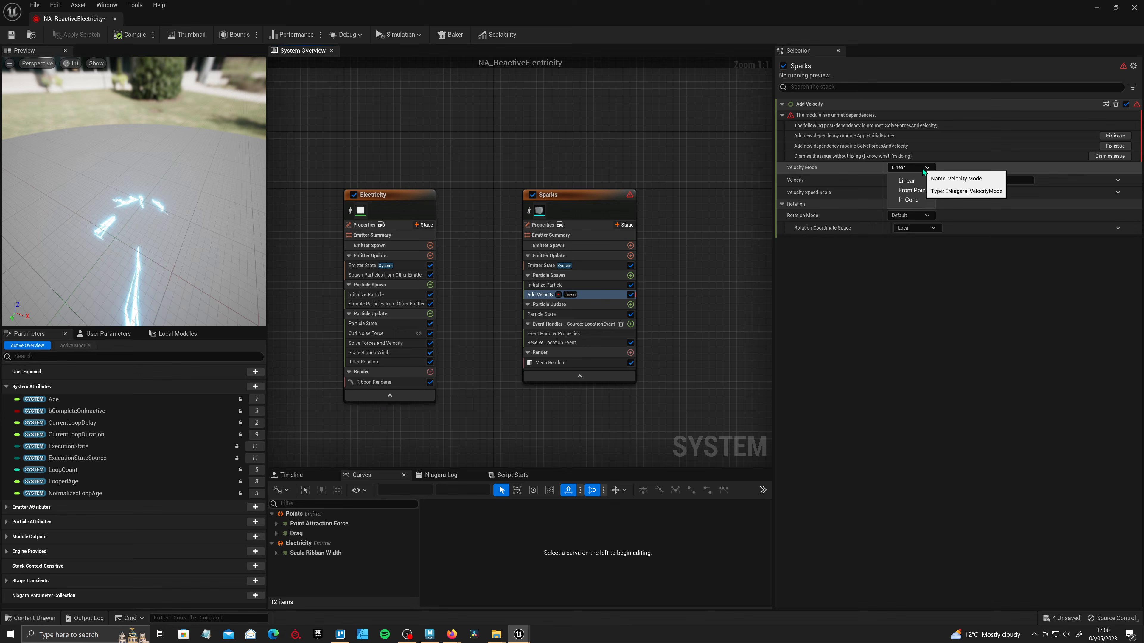
click(909, 199)
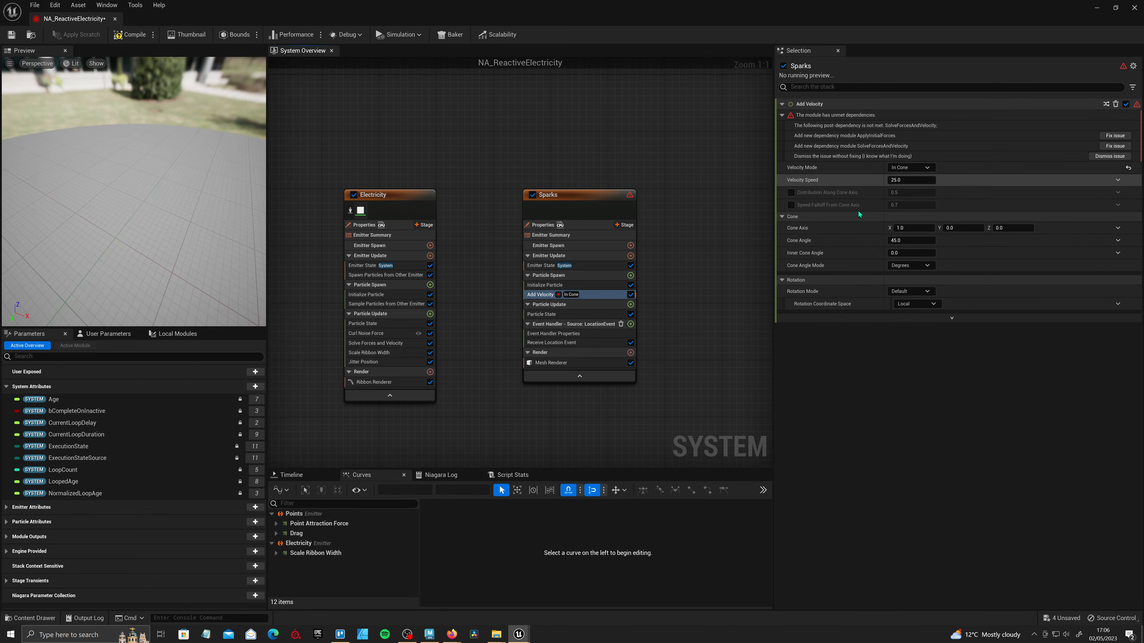
click(910, 179)
text(950)
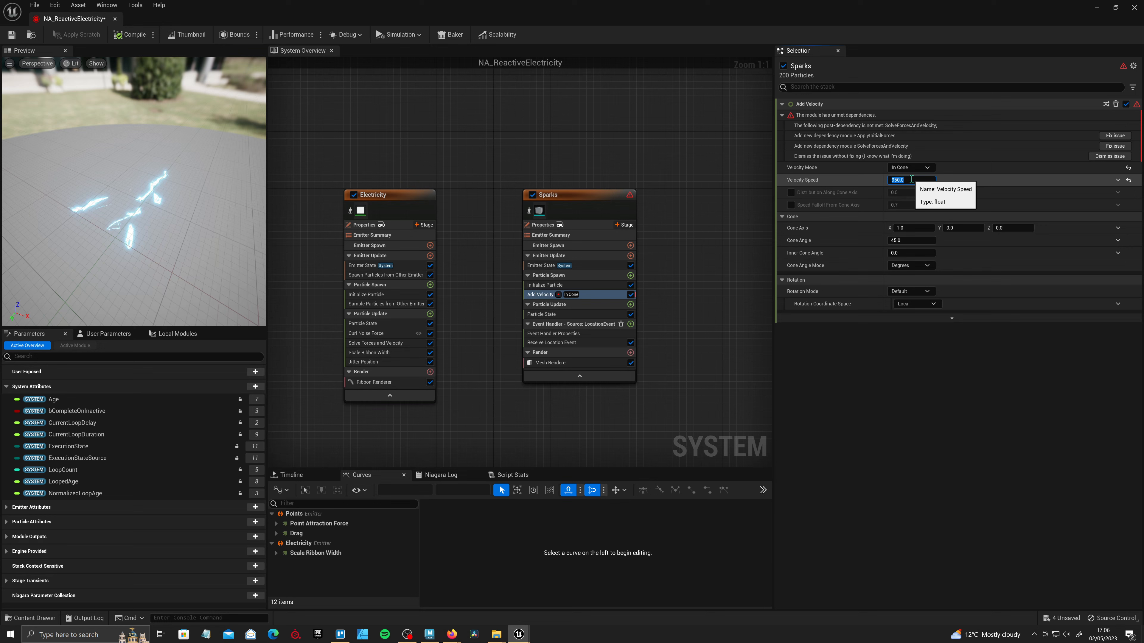
- Set the velocity cone's angle to 120 degrees and its axis to X 0, Y 0, Z 1
click(908, 240)
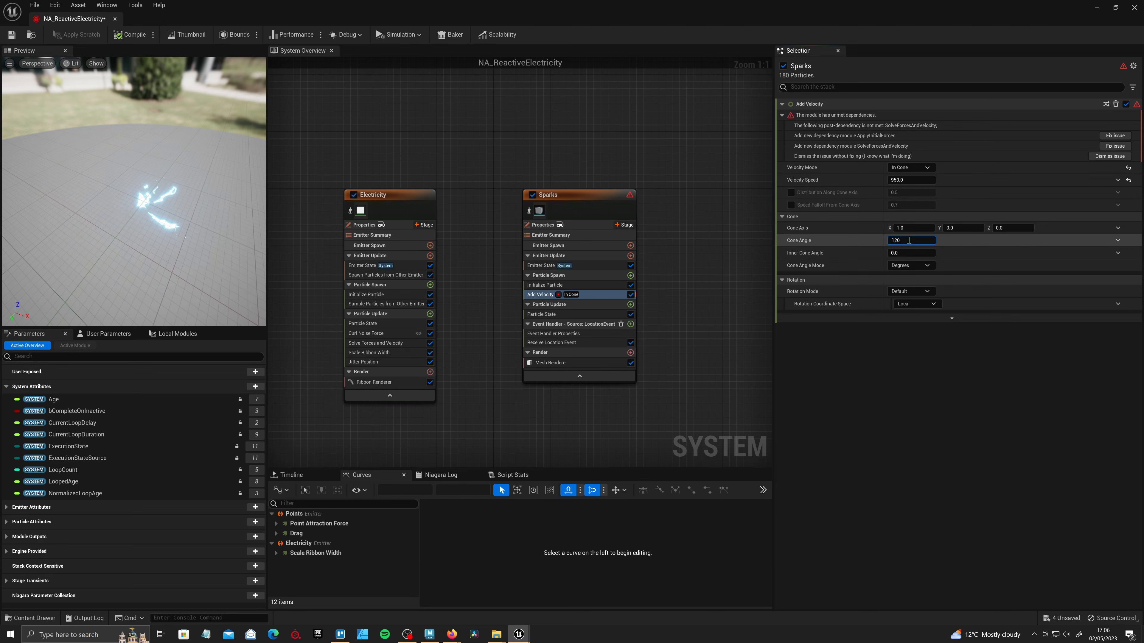
click(1021, 232)
text(1)
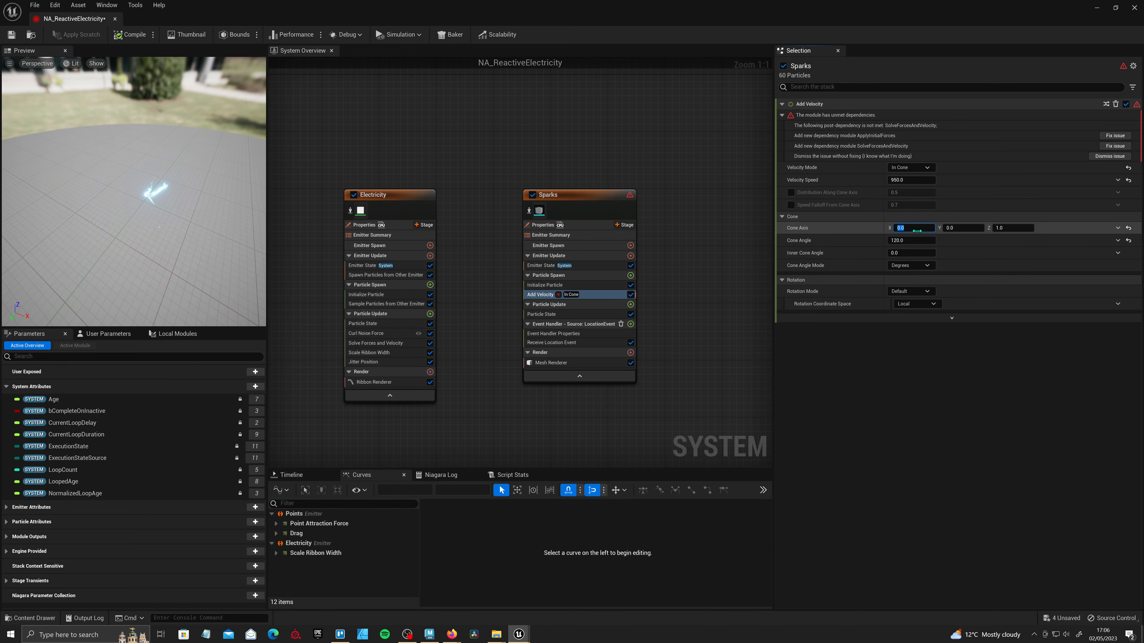
- Add the Apply Initial Forces dependency to Sparks' Particle Spawn and a Solve Forces and Velocity module to its Particle Update
click(1112, 136)
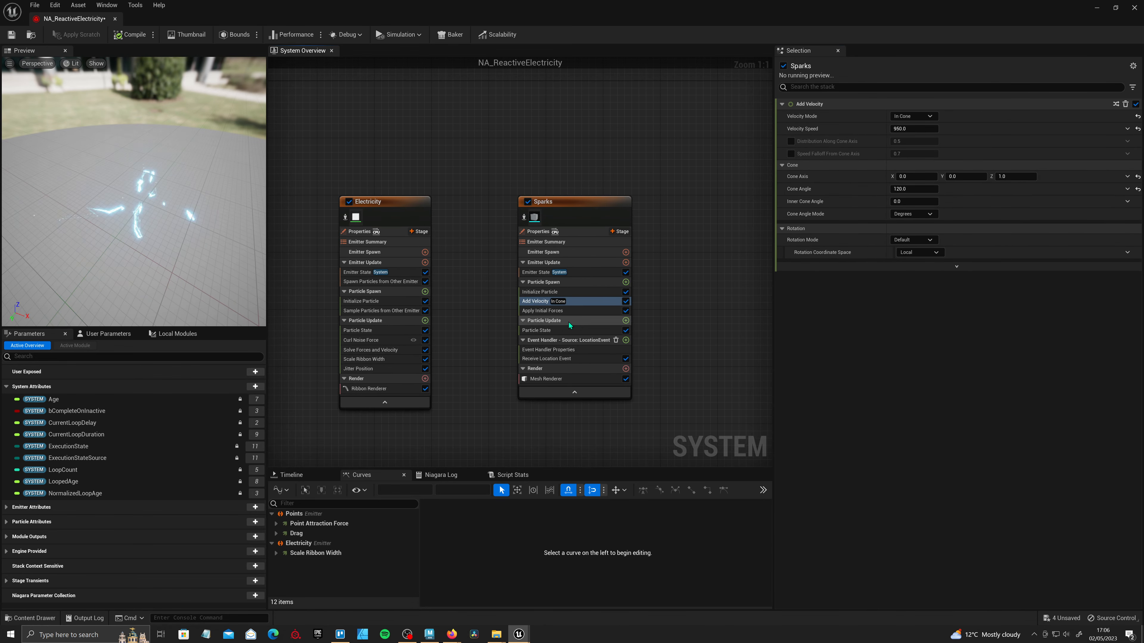
mouse_move(557, 330)
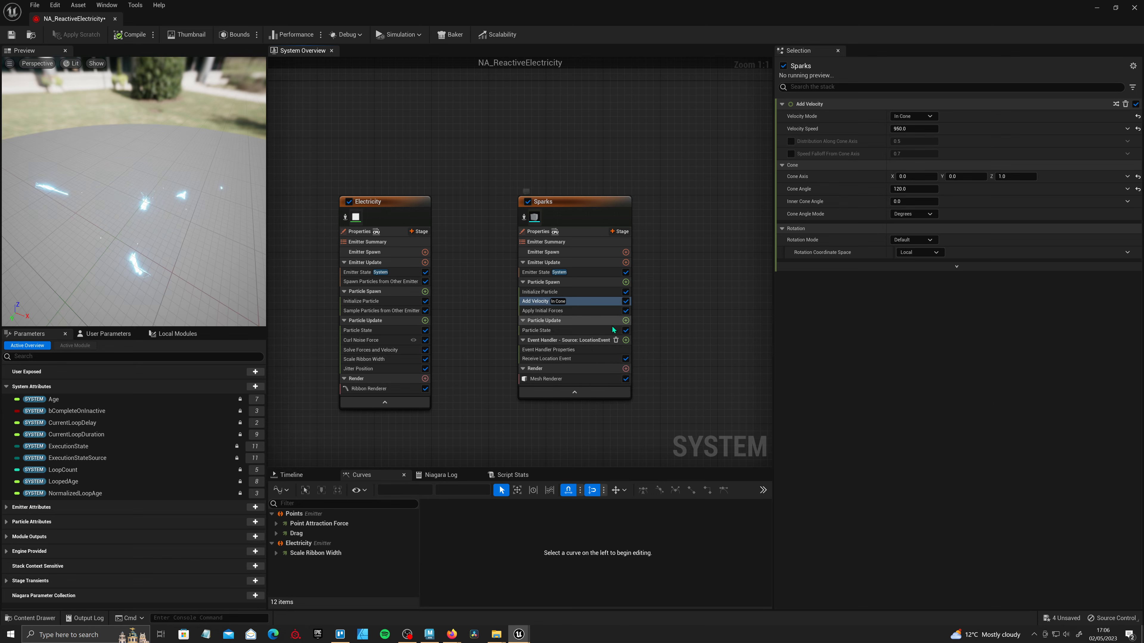
click(625, 320)
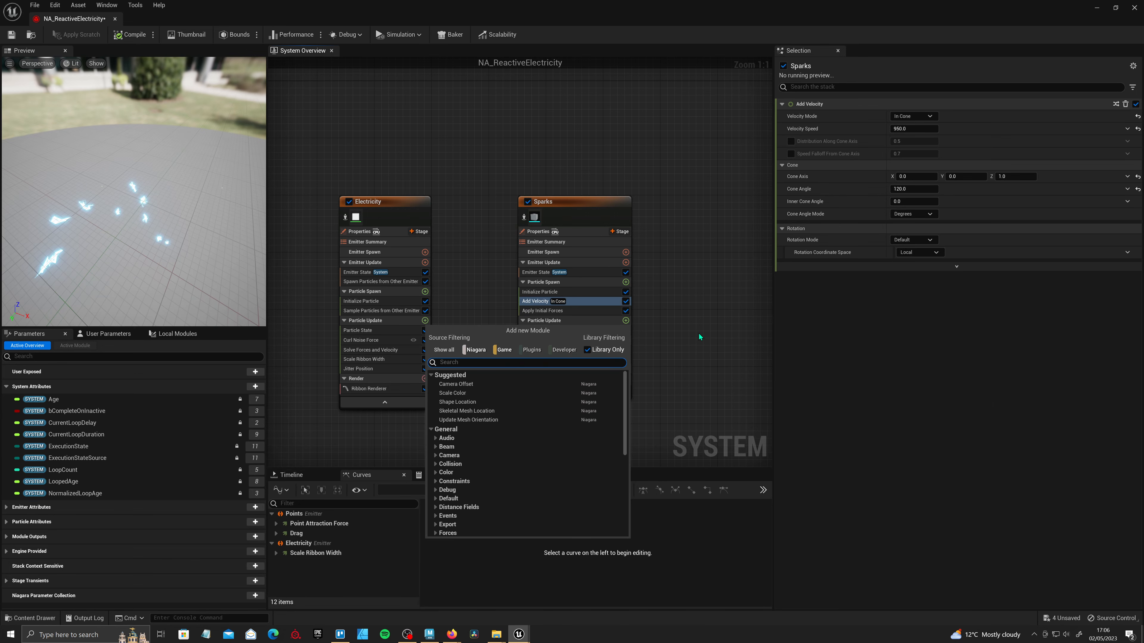
text(s)
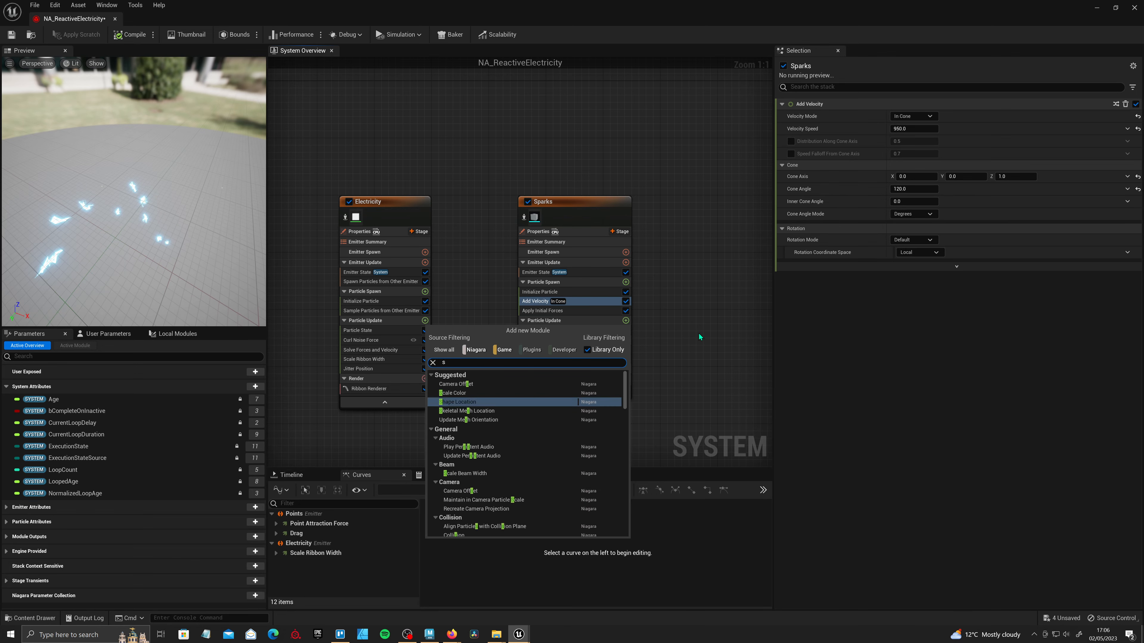
text(olve)
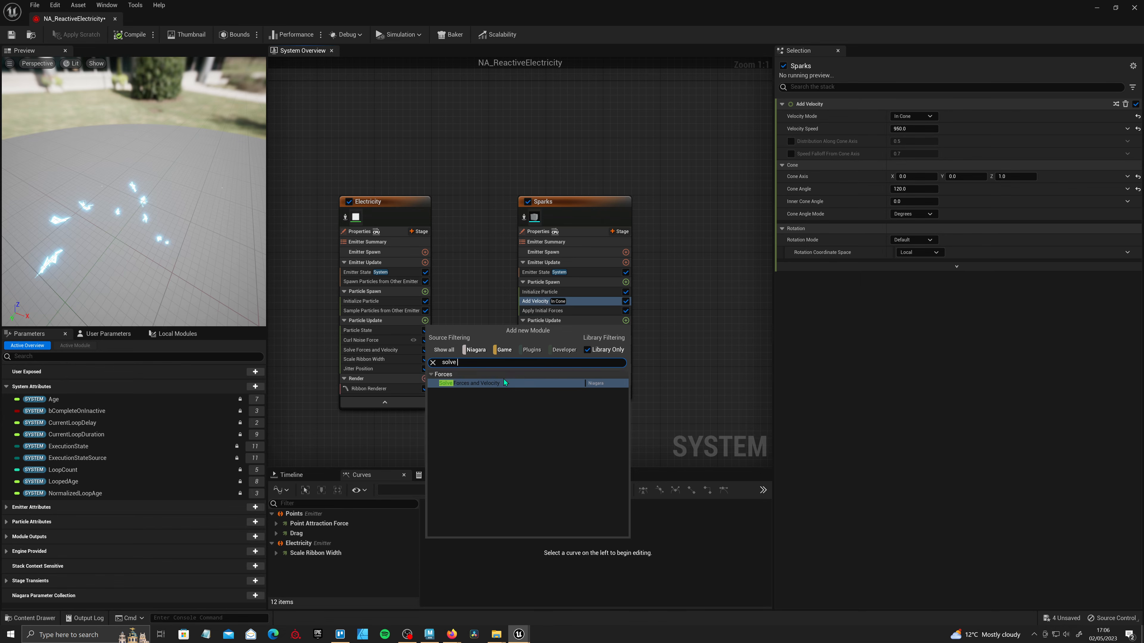
click(504, 382)
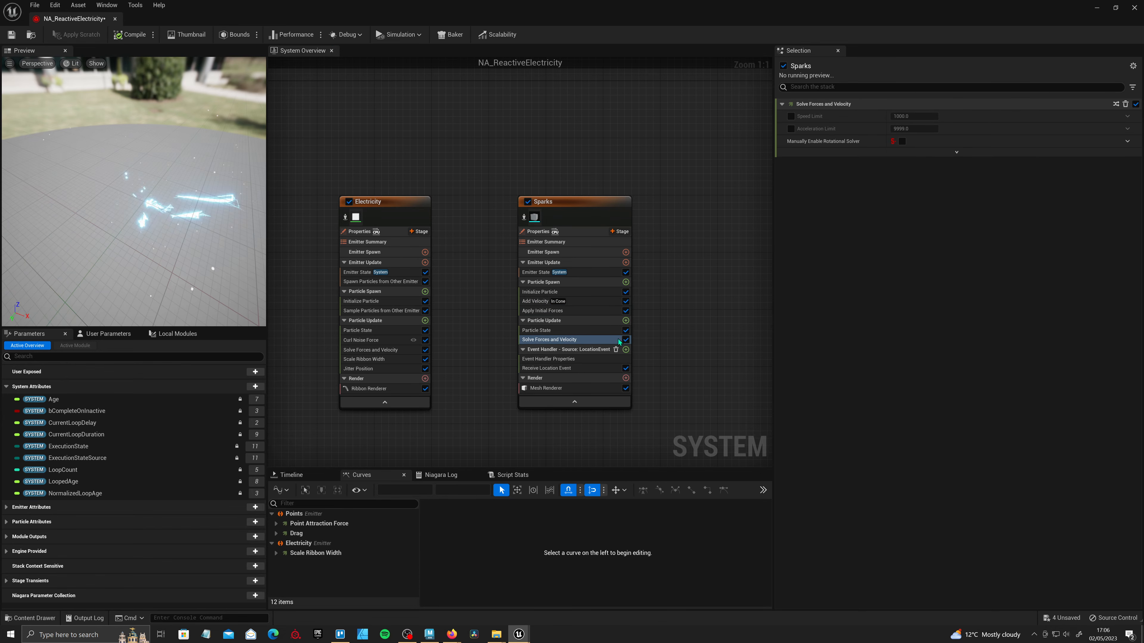
- Add a Drag module to Sparks' Particle Update with a drag of 2 and rotational drag disabled
click(625, 320)
text(drag)
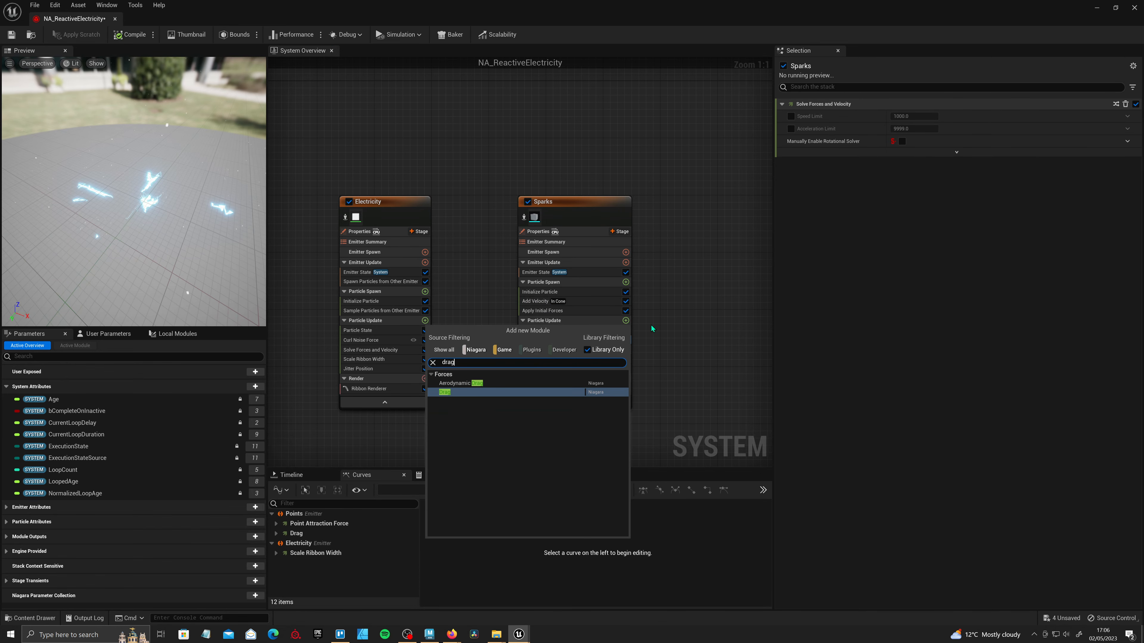
click(499, 380)
click(907, 117)
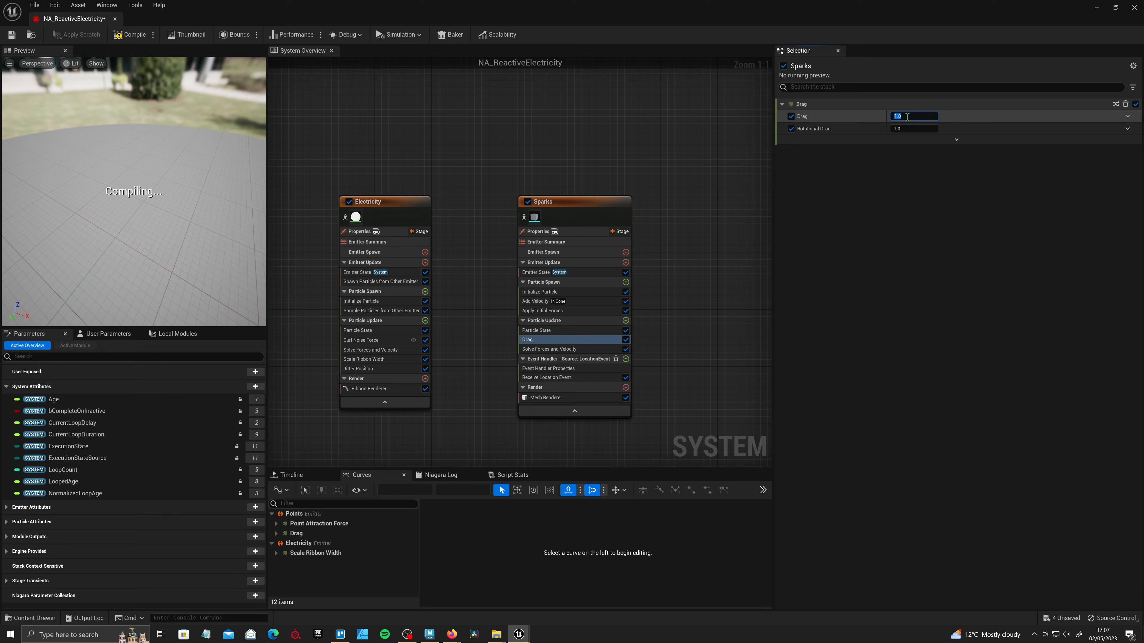
text(2)
key(Return)
click(916, 141)
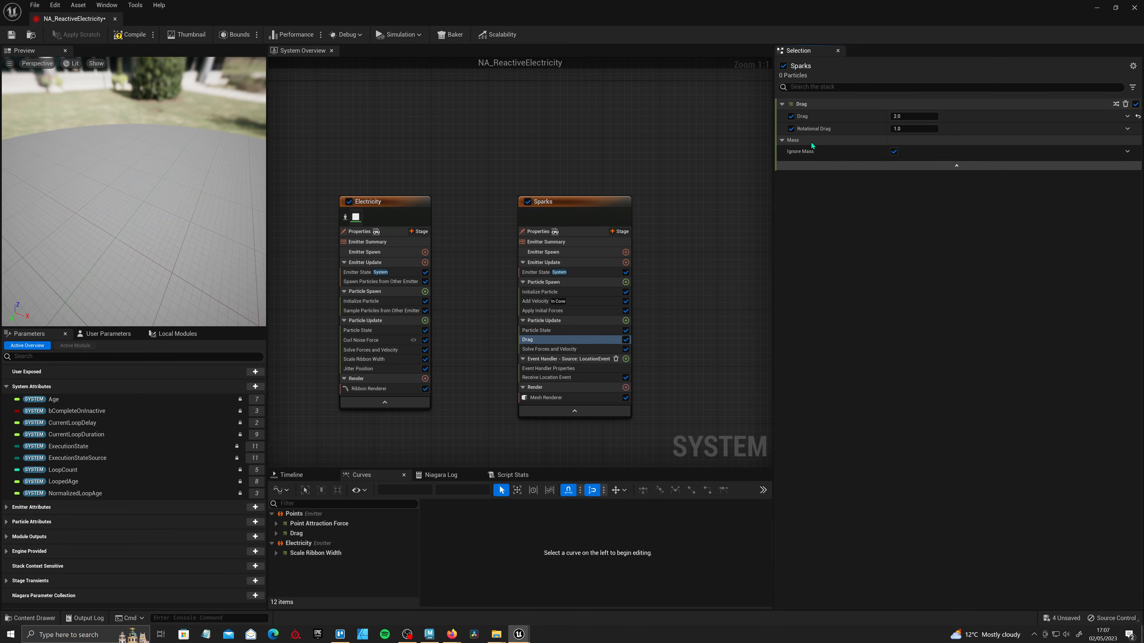
click(791, 130)
click(894, 140)
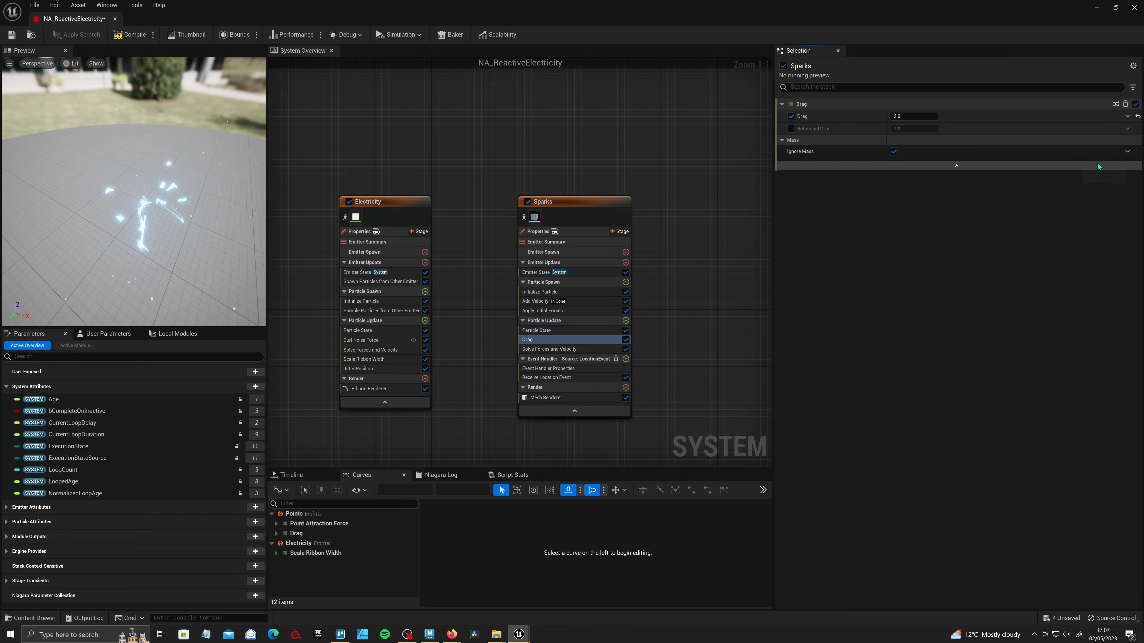
- Add a Gravity Force module to Sparks' Particle Update
click(626, 320)
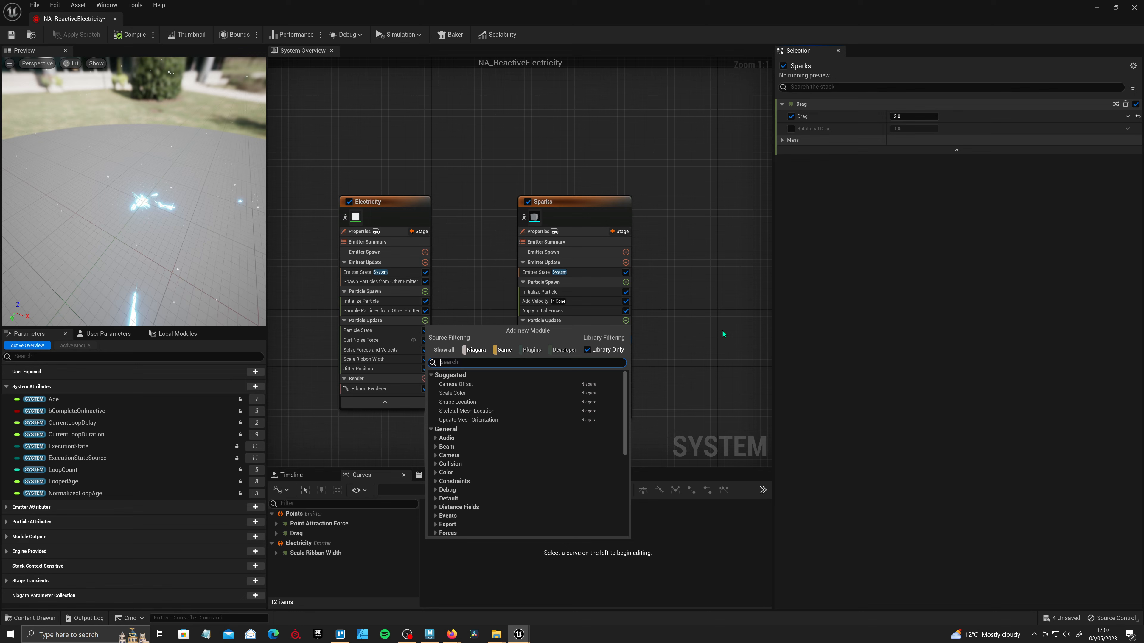
text(grav)
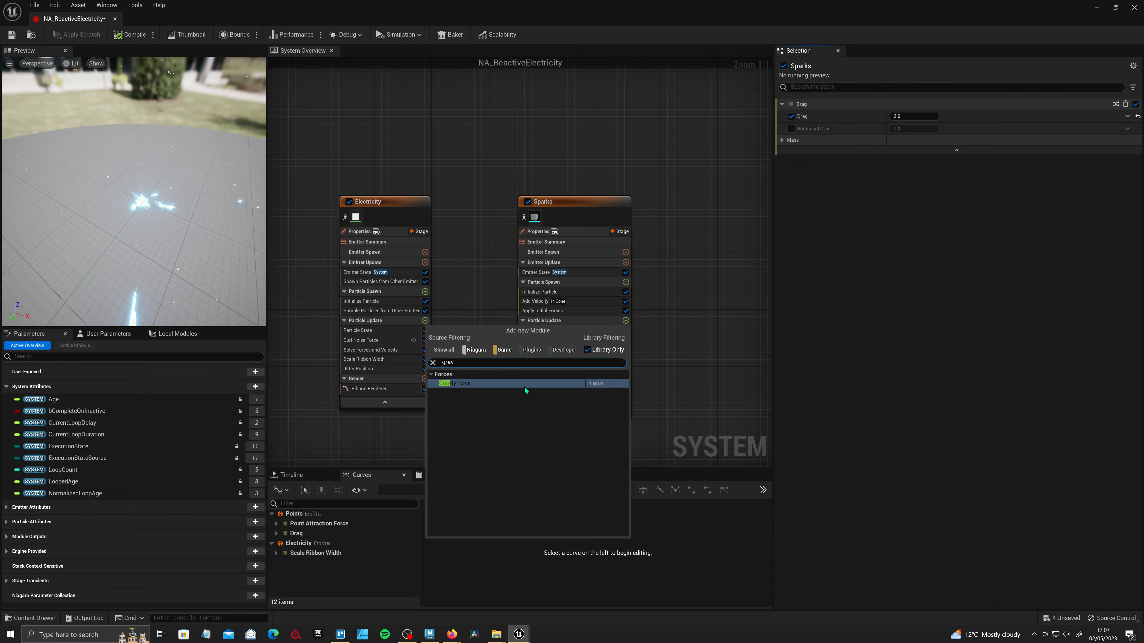
click(524, 385)
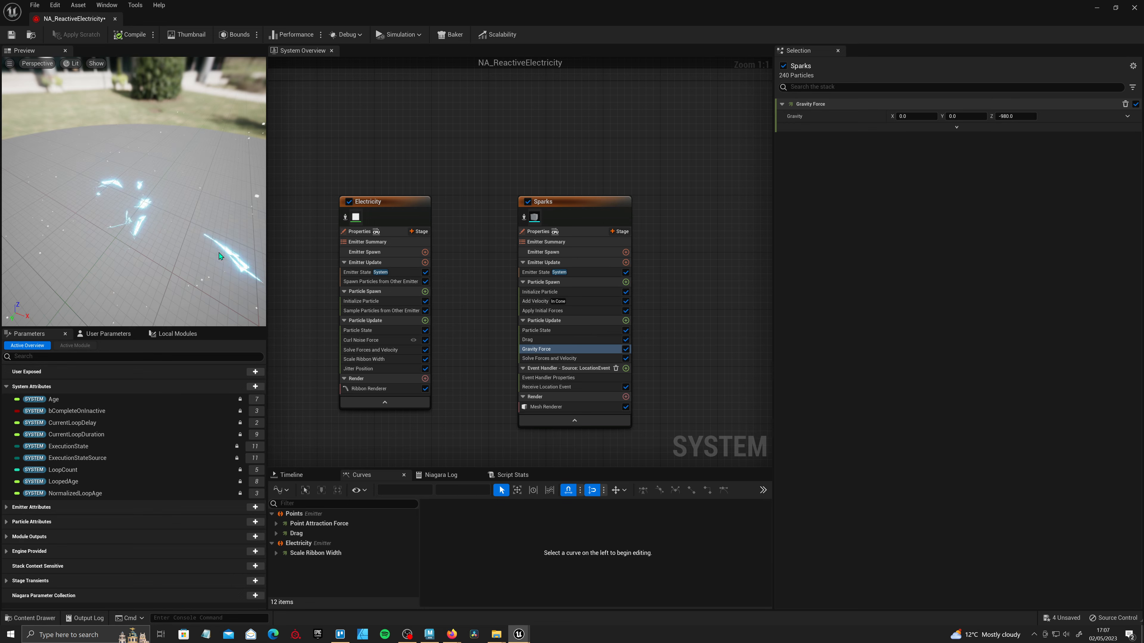
- Add a Scale Mesh Size by Speed module to Sparks' Particle Update
click(626, 320)
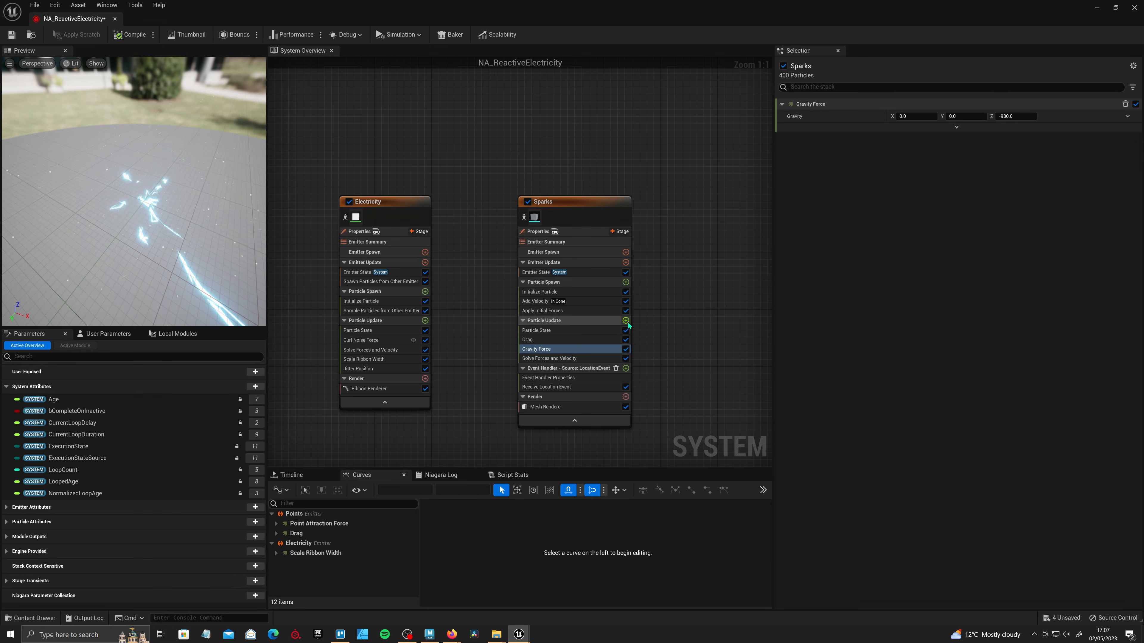
text(sca)
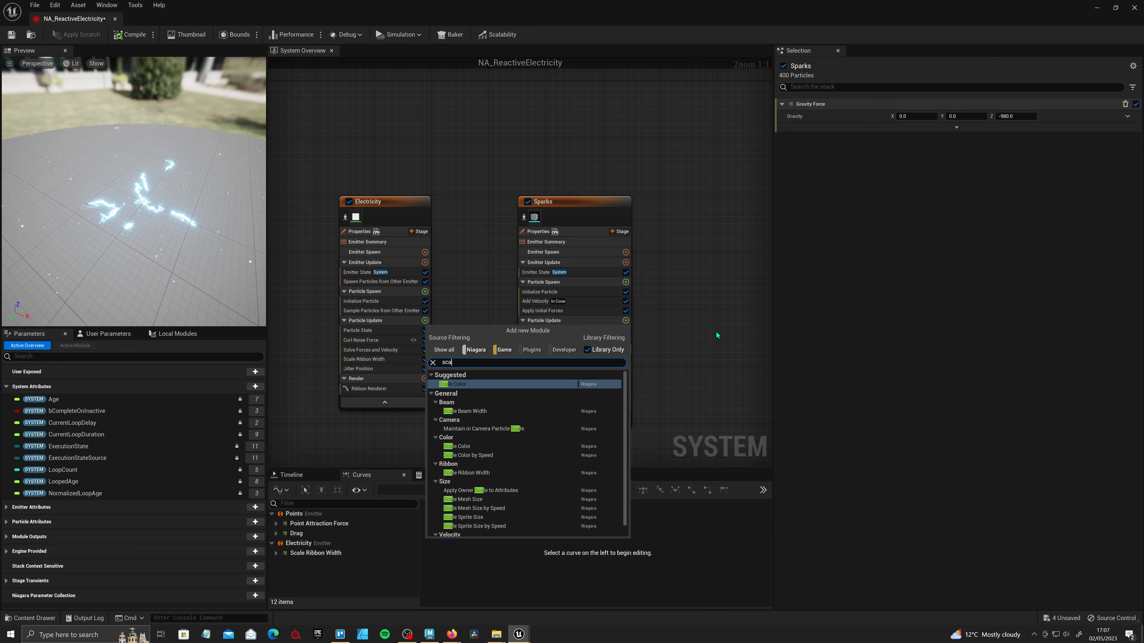
text(le mesh)
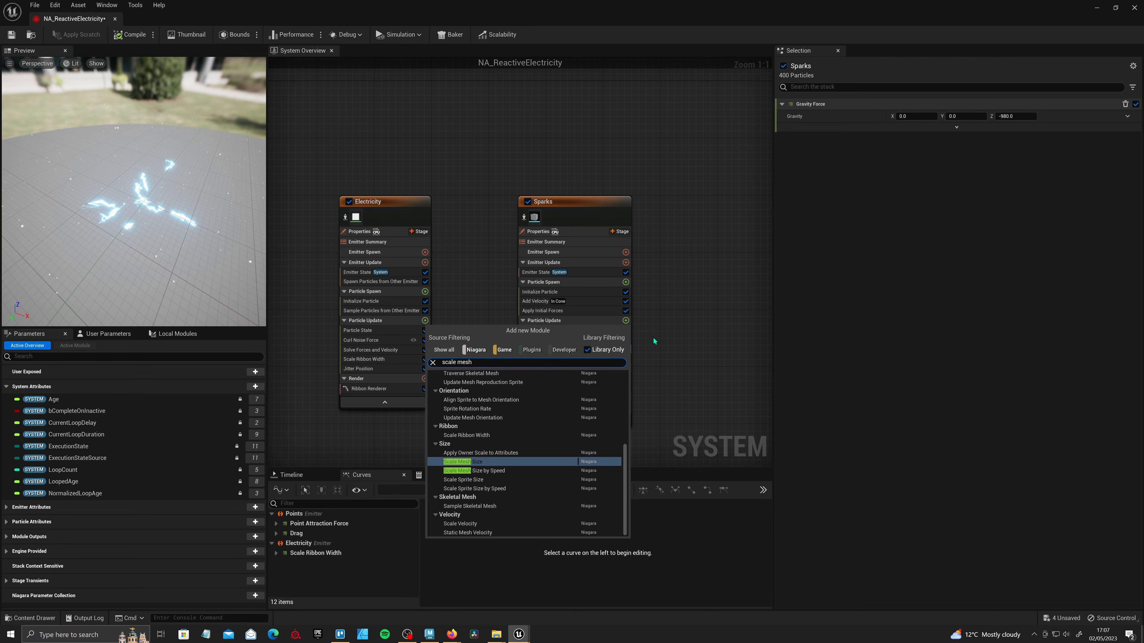
click(507, 469)
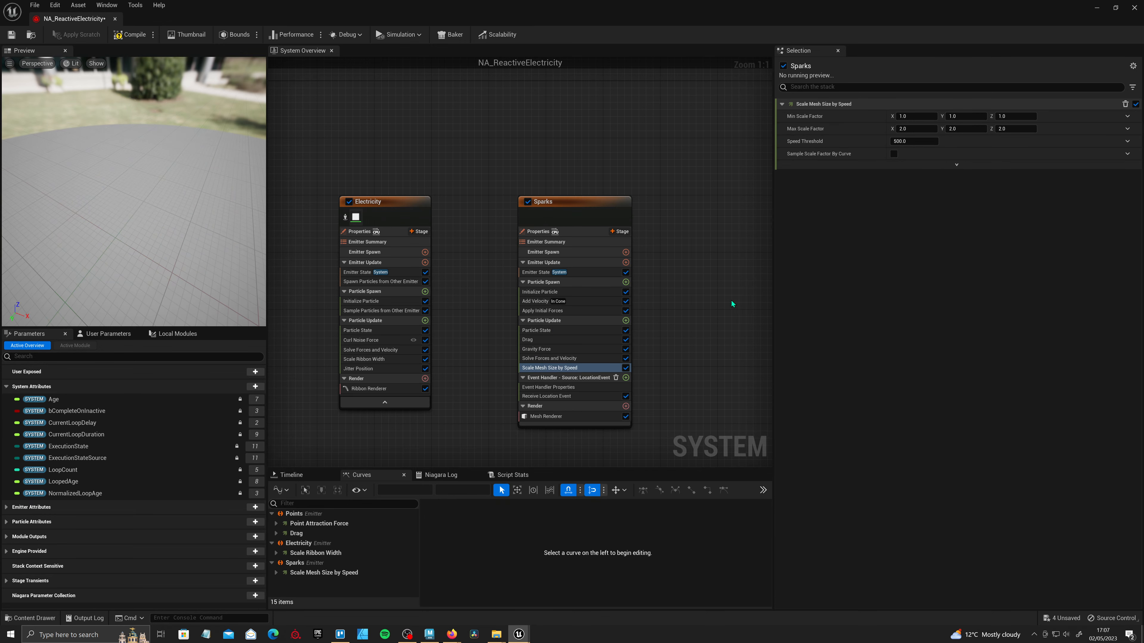
- Set the Min Scale Factor of Scale Mesh Size by Speed to 0.1 on X, Y and Z
click(910, 116)
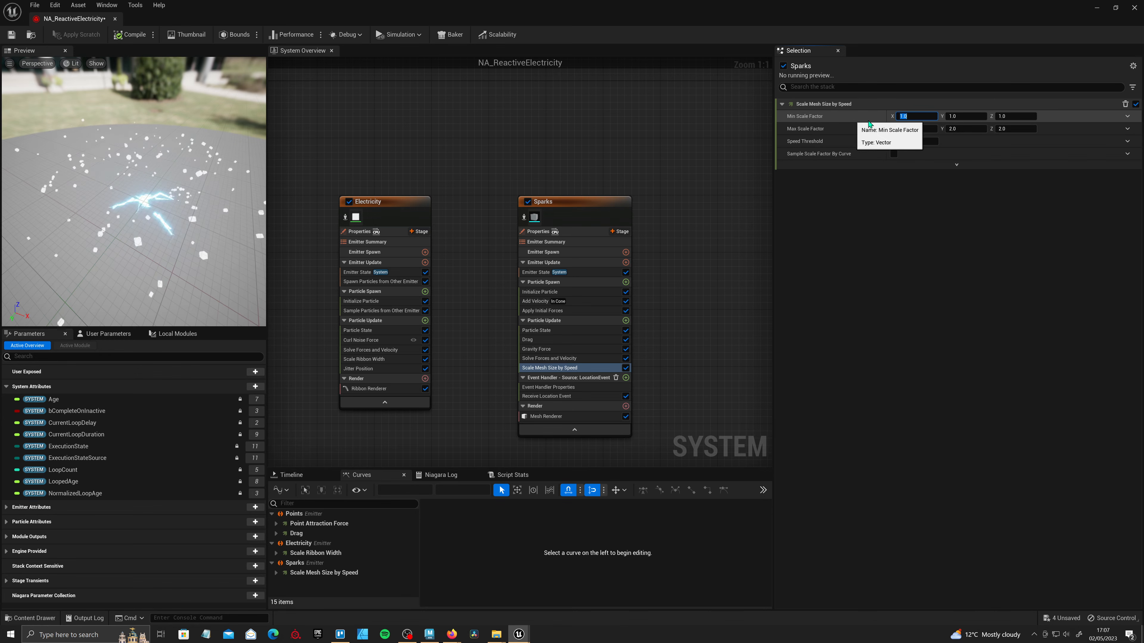
text(0.1)
key(Return)
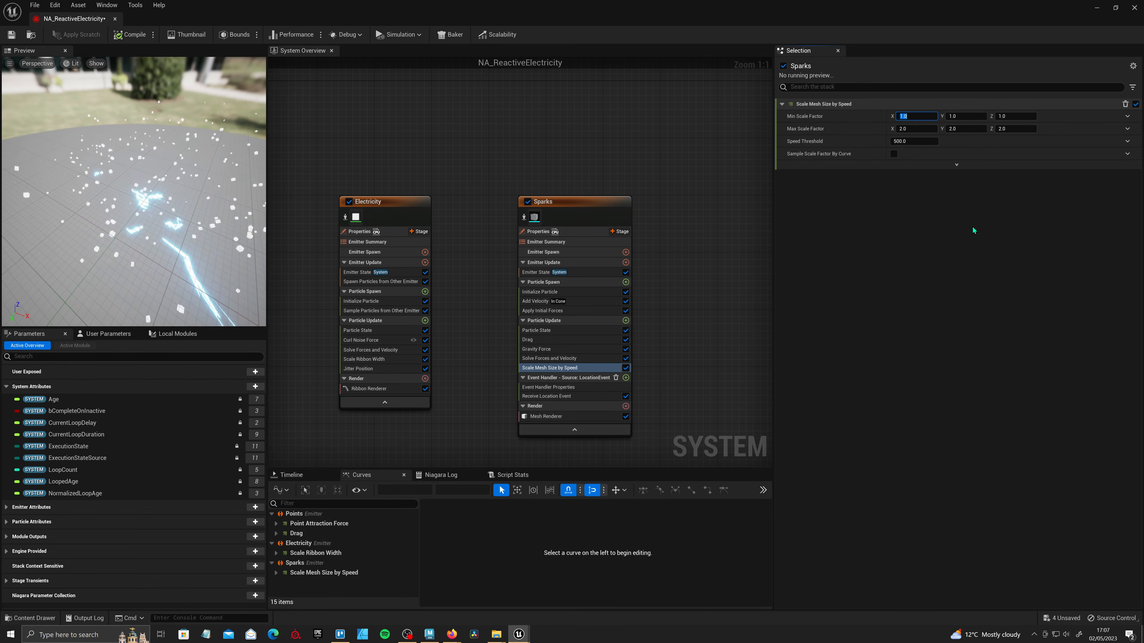
key(Tab)
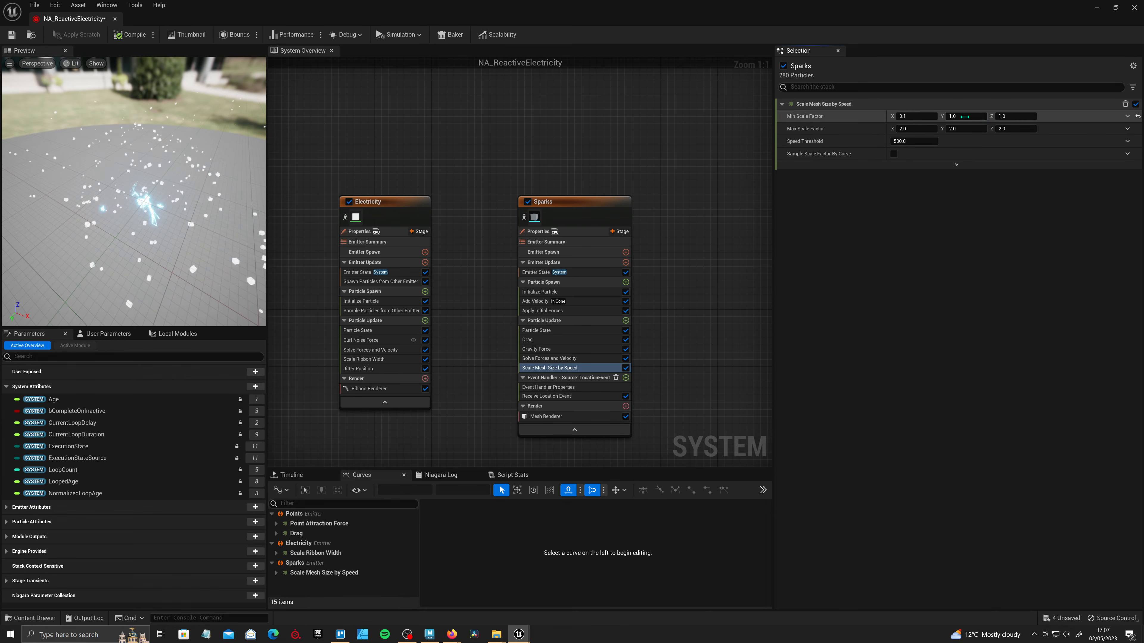
text(0.1)
key(Return)
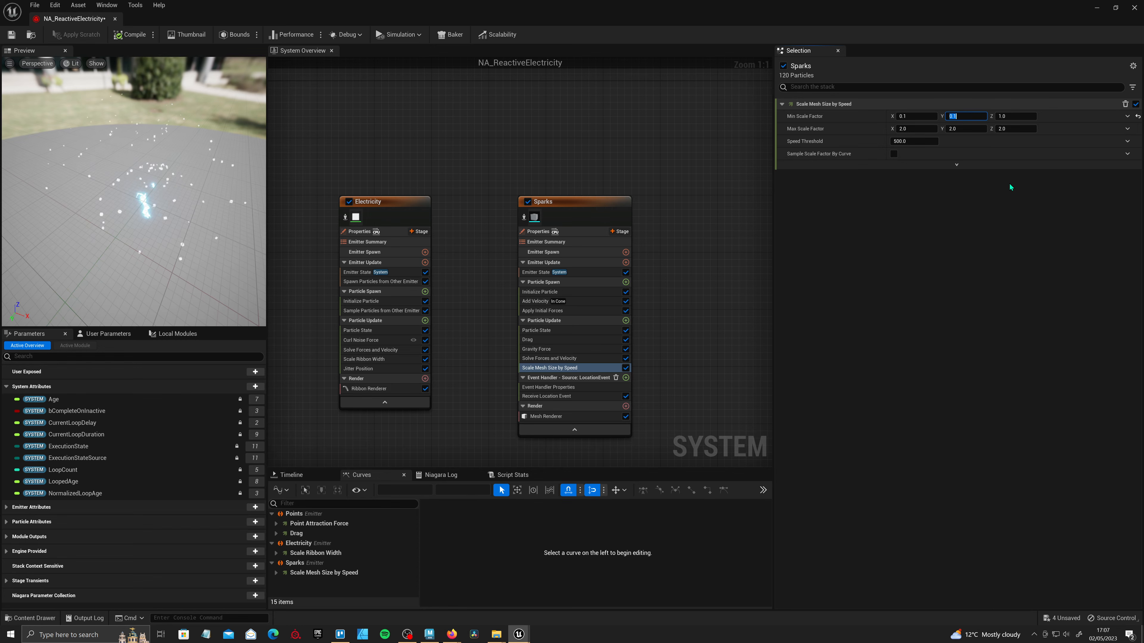
click(1011, 116)
text(0.1)
key(Return)
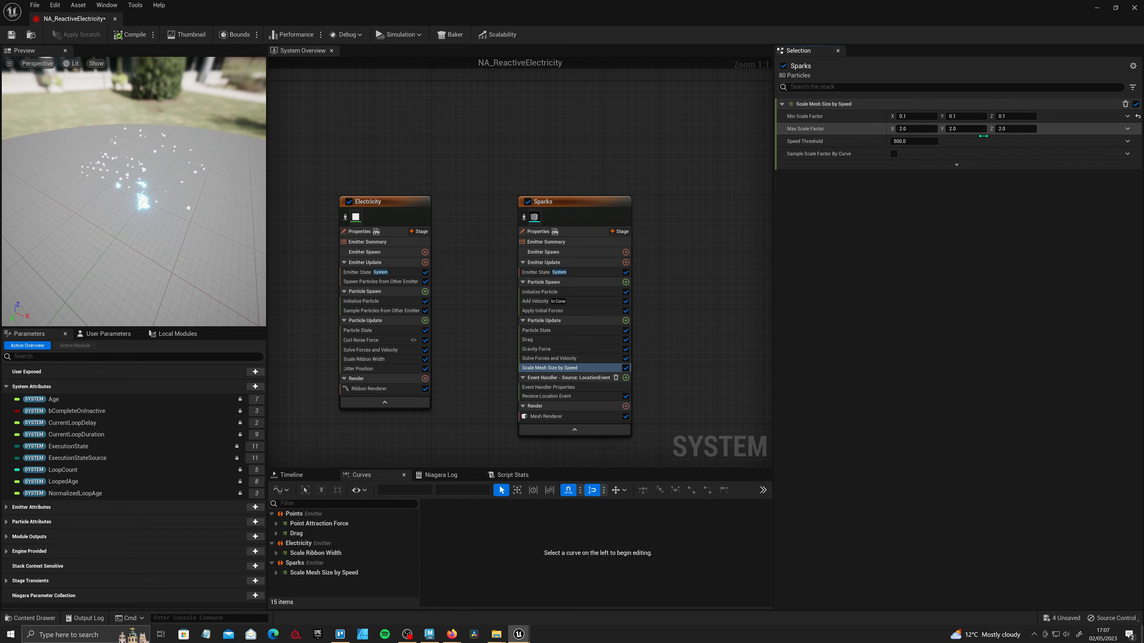
- Set the Max Scale Factor to 0.5 on Y and Z, and the Speed Threshold to 150
click(964, 129)
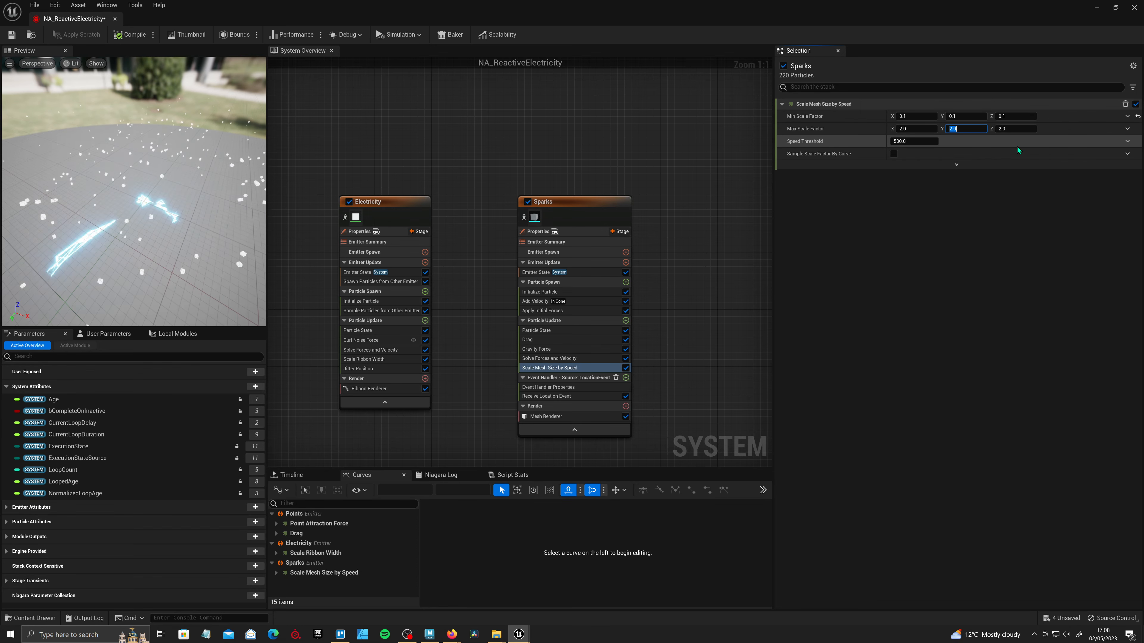
text(.5)
click(1021, 129)
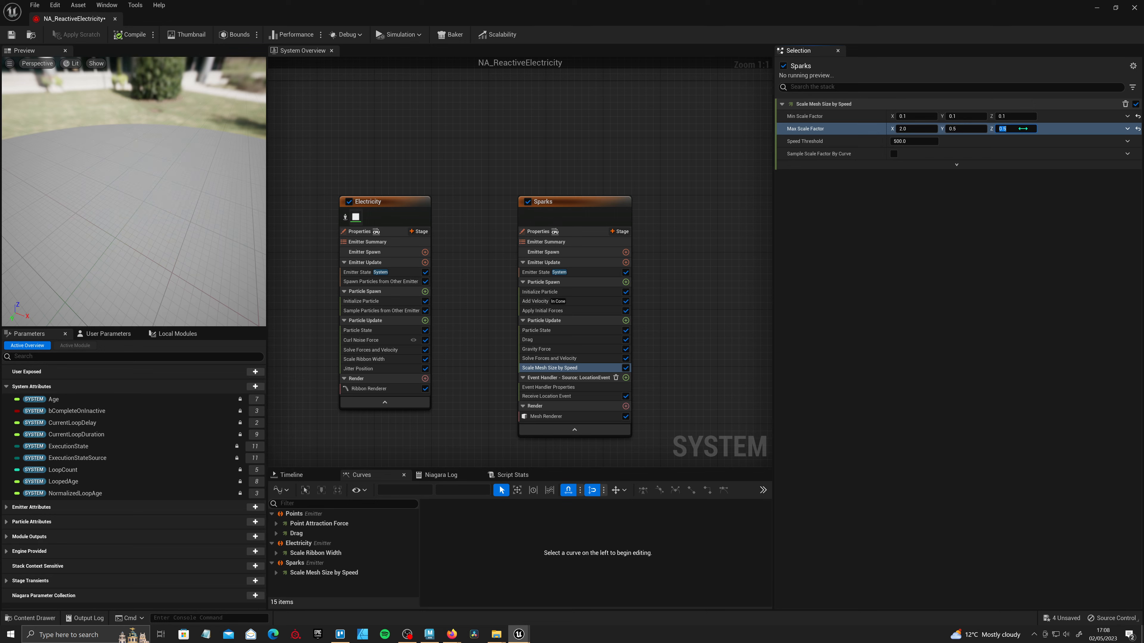
key(Tab)
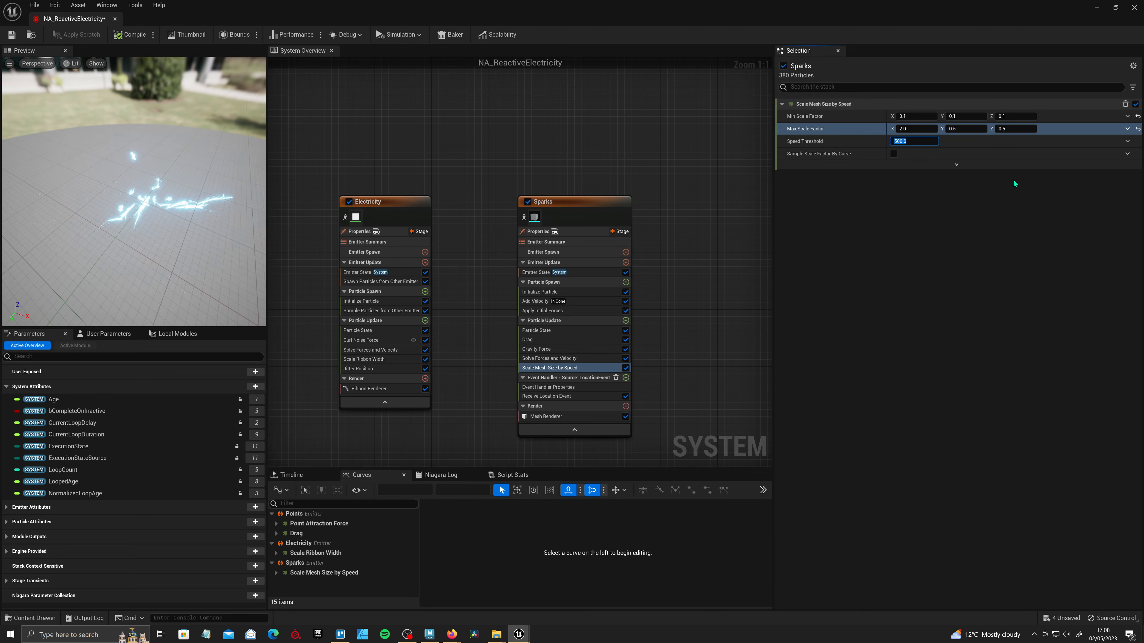
text(150)
key(Return)
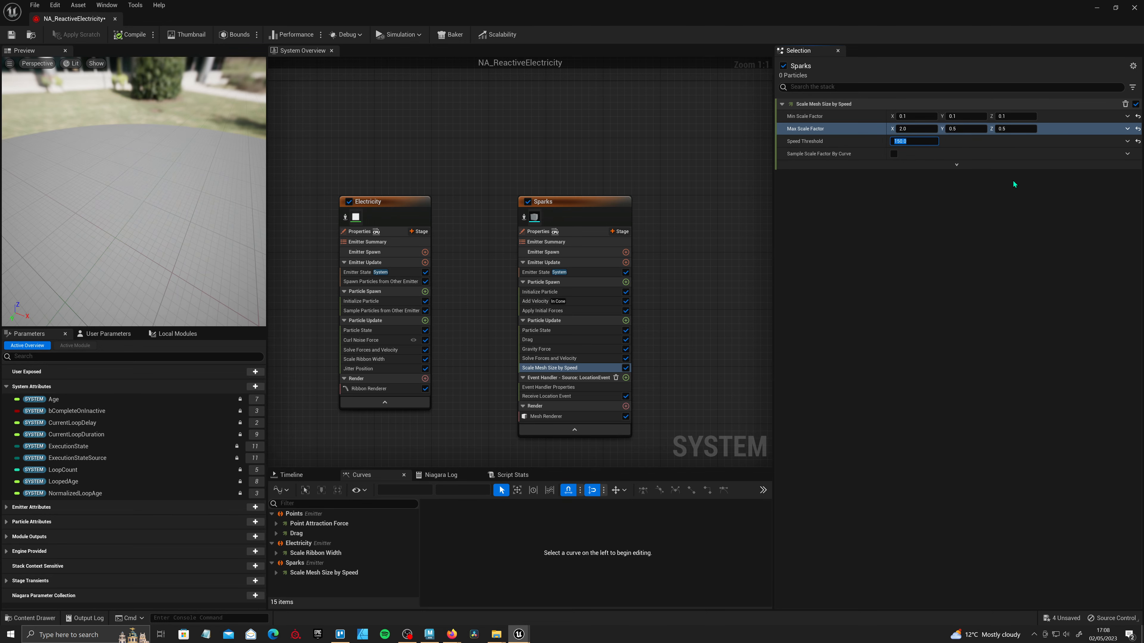
- Add a Scale Mesh Size module to Sparks' Particle Update
click(625, 320)
text(scale)
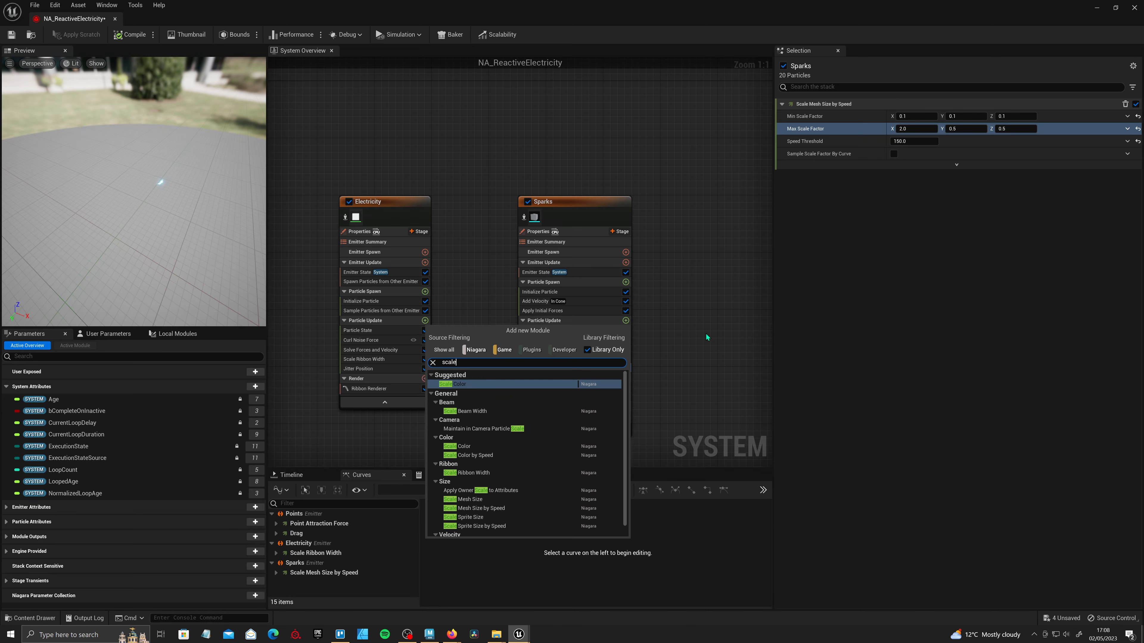
text( mesh)
click(490, 460)
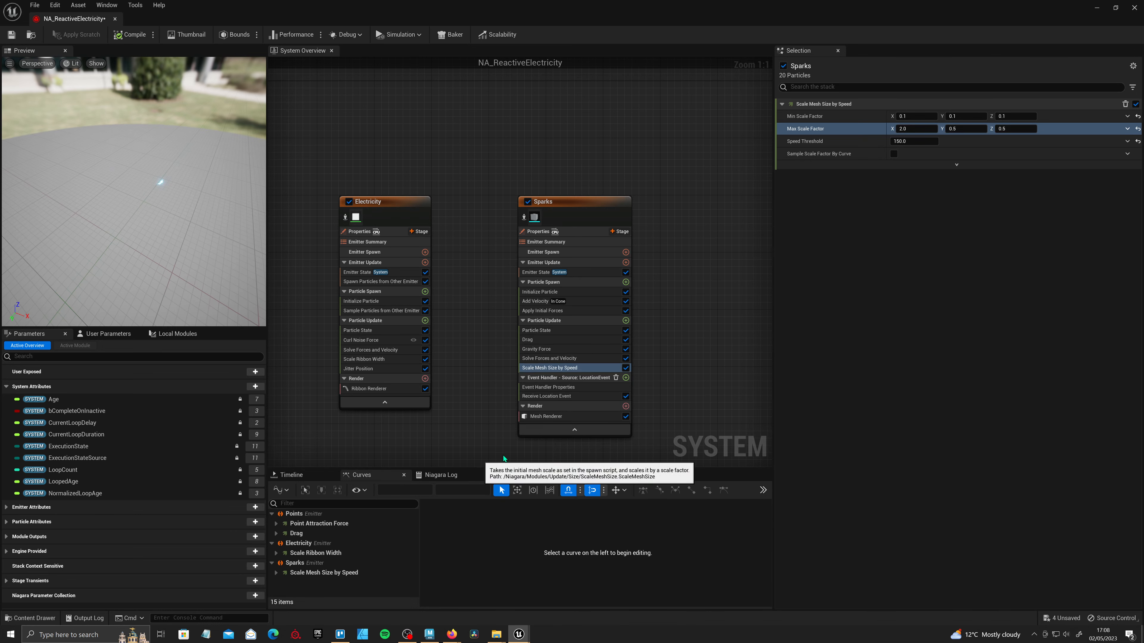
- Drive Scale Mesh Size's Scale Factor with Vector from Float, using Float from Curve for its value
click(1127, 116)
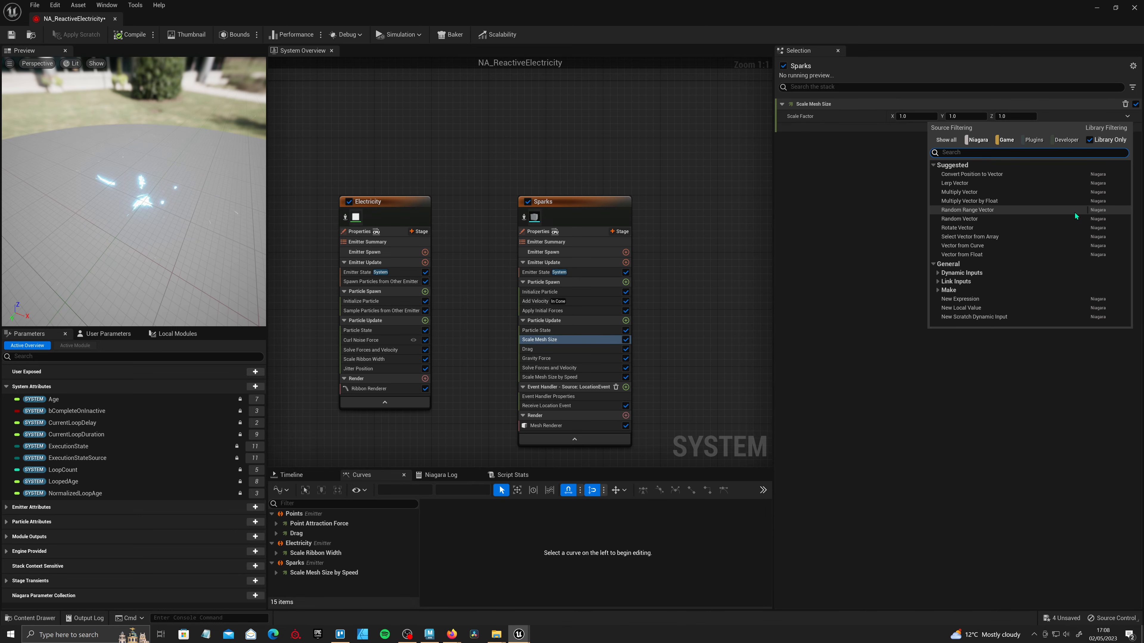
text(floa)
click(1074, 211)
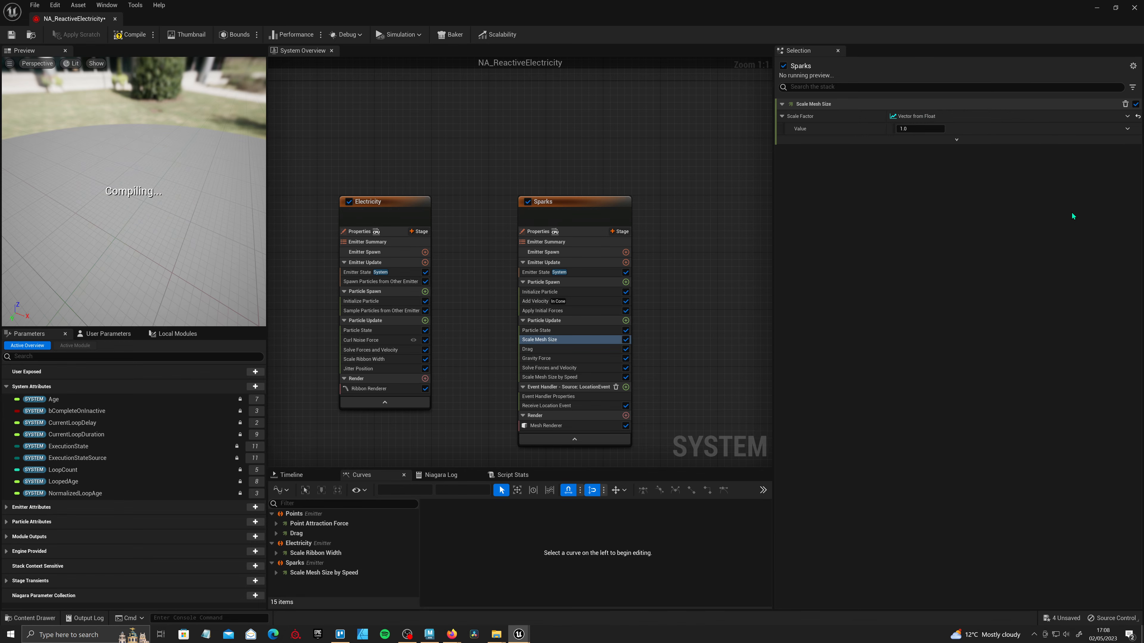
click(1128, 128)
text(curv)
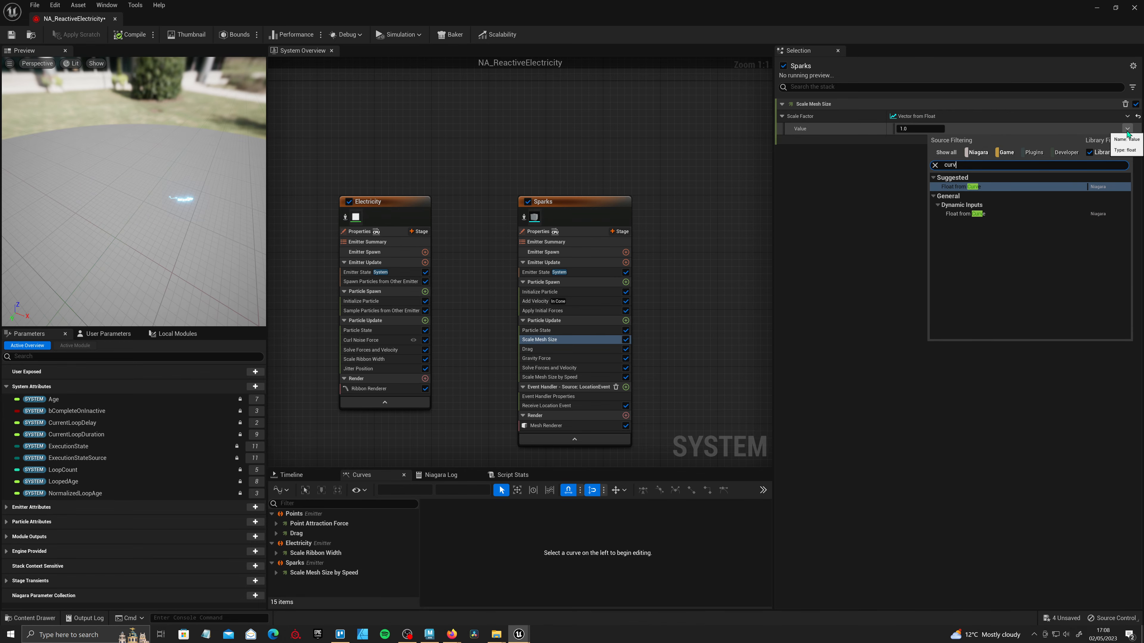
key(Return)
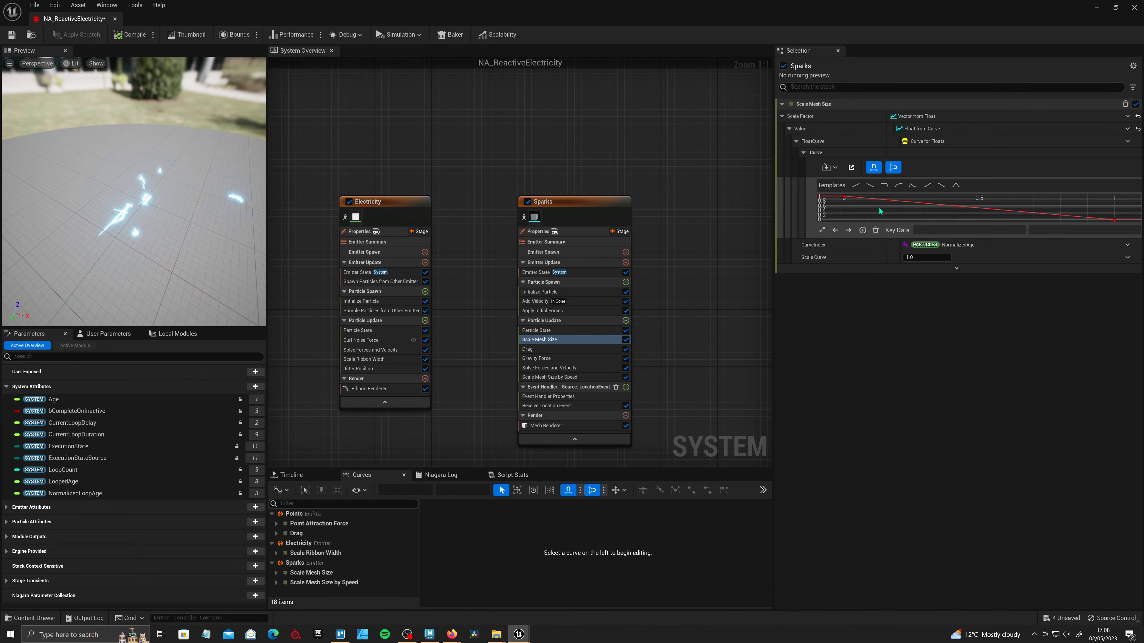
- Add a key to the mesh size curve at time 0.1 with a value of 1
right_click(872, 201)
click(905, 219)
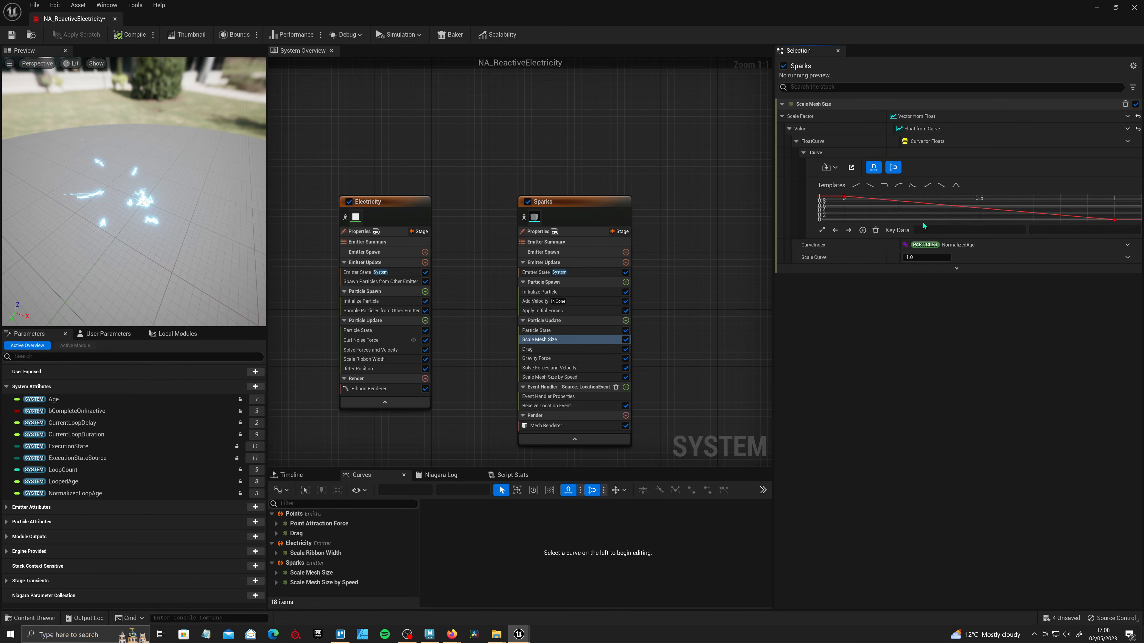
click(872, 200)
click(1081, 230)
text(1)
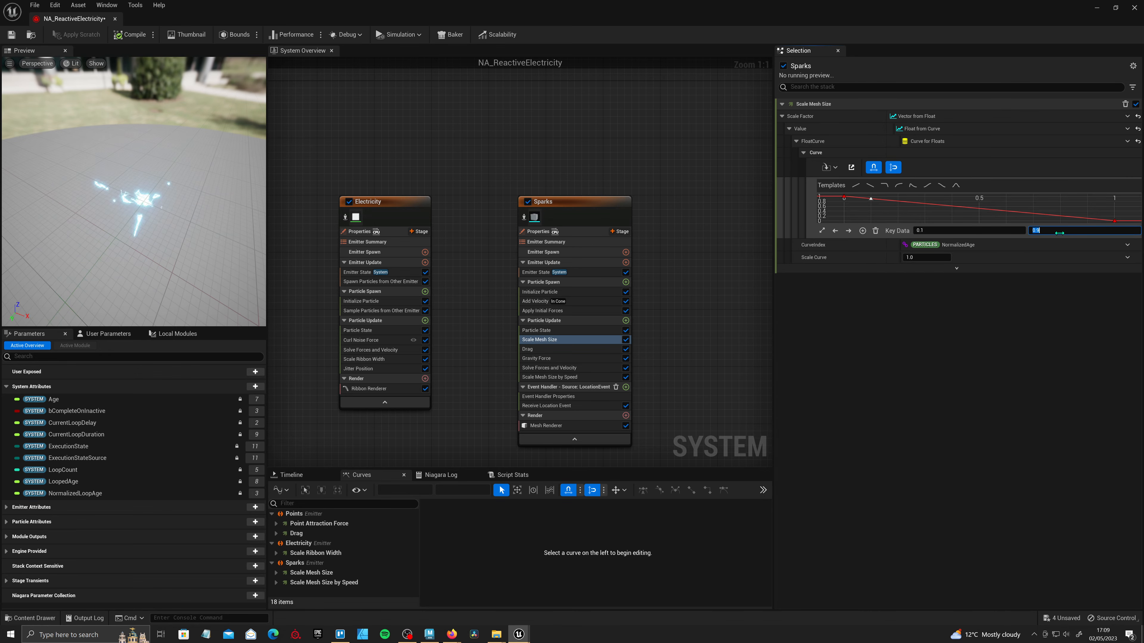
key(Return)
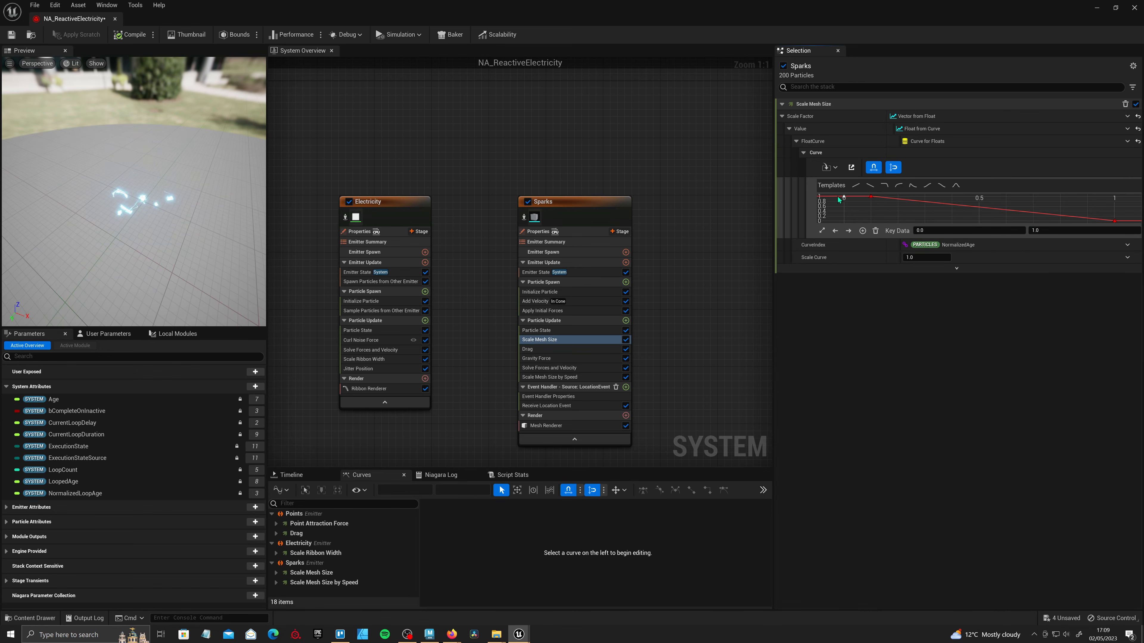
- Set the mesh size curve's first key, at time 0, to a value of 5
click(843, 197)
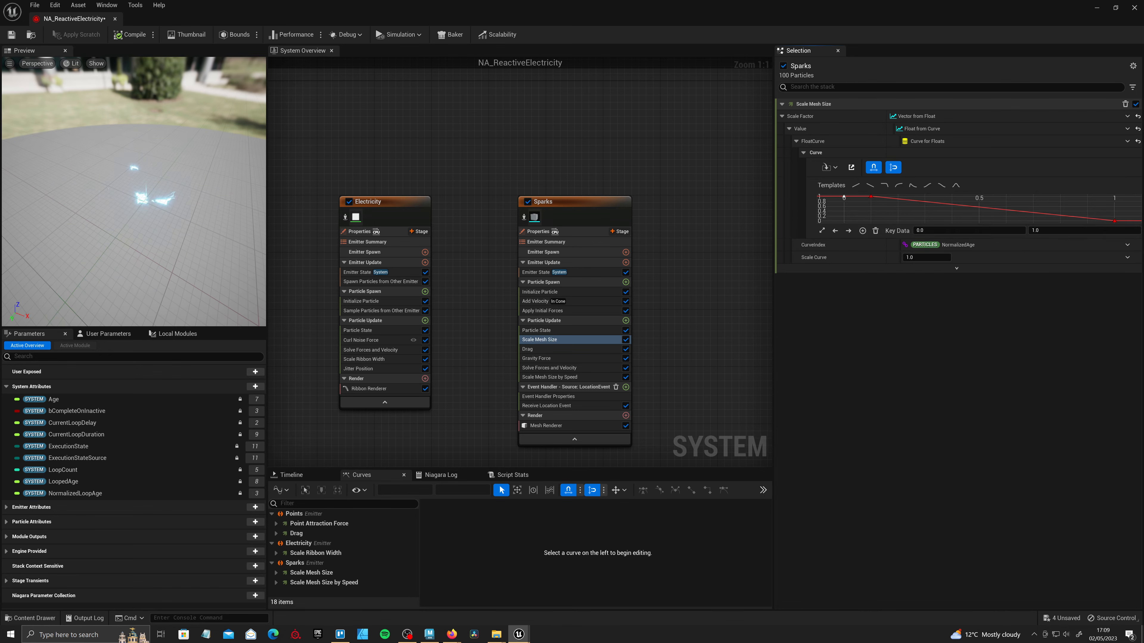
click(1055, 230)
key(Return)
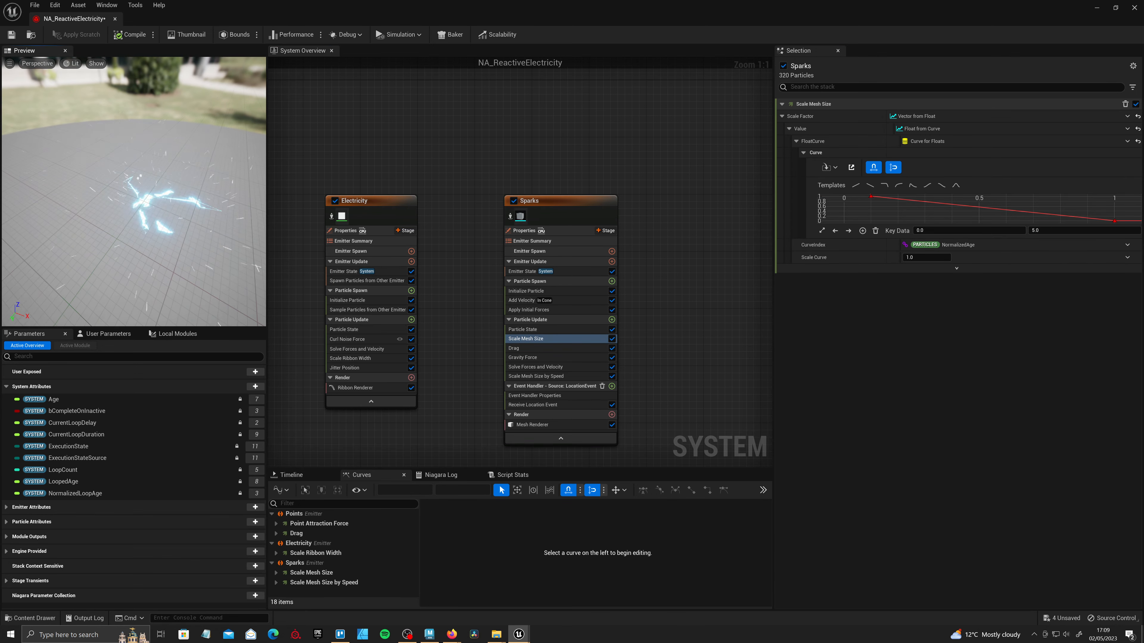
- Move Scale Mesh Size below Scale Mesh Size by Speed in Sparks' Particle Update, and add a Color module
drag(567, 337, 577, 381)
click(612, 319)
text(colo)
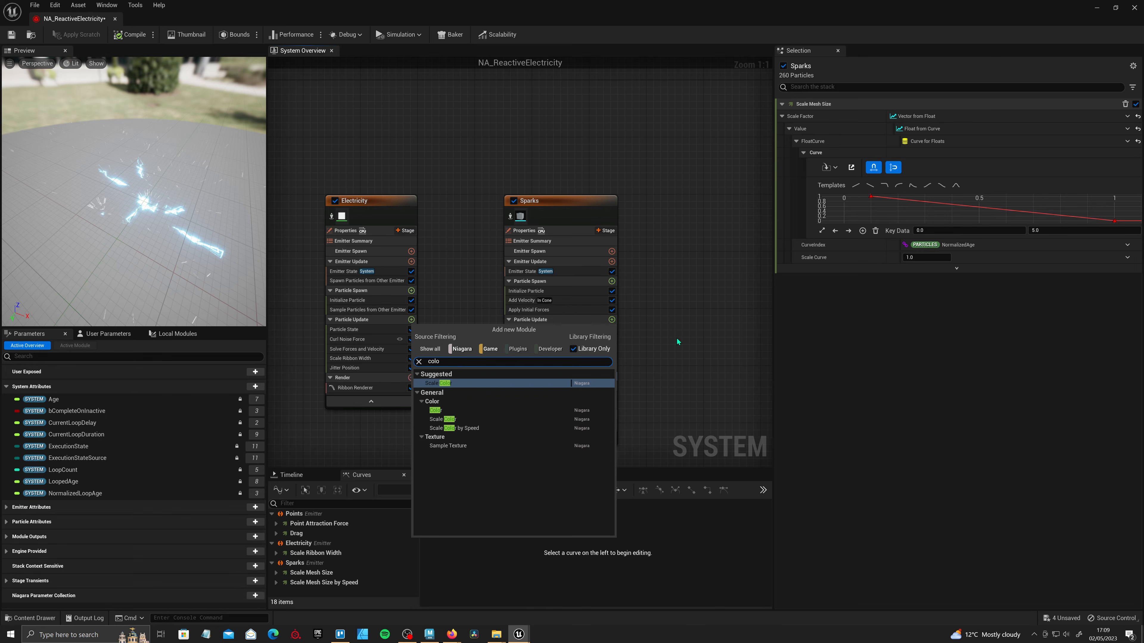
click(451, 410)
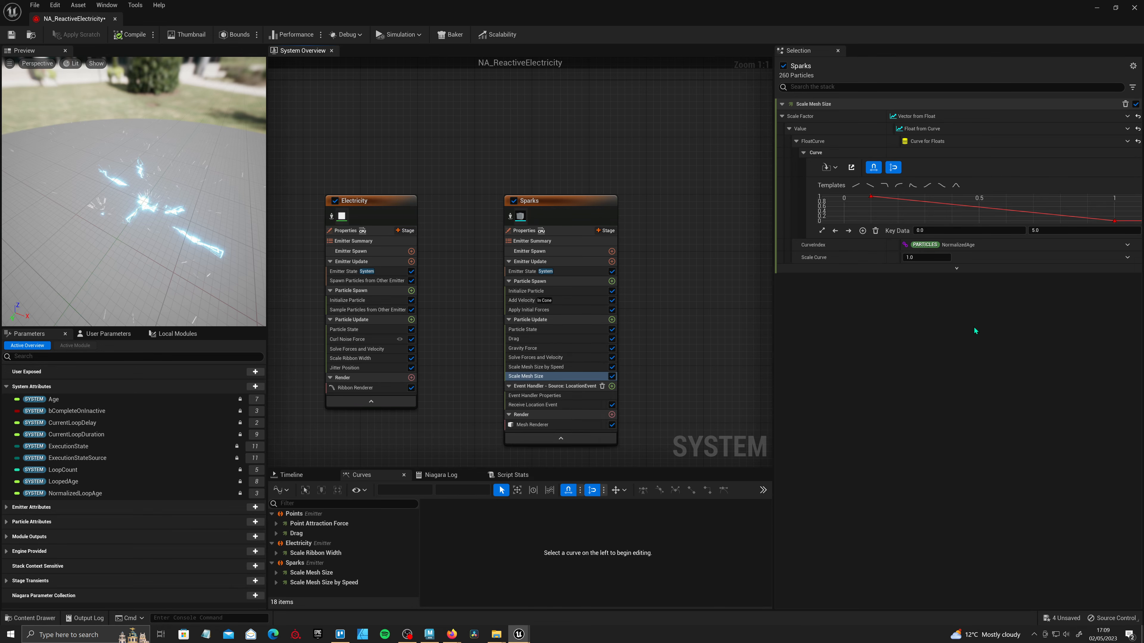
- Drive the Color module's color in Sparks with Color from Curve
click(1127, 116)
text(cur)
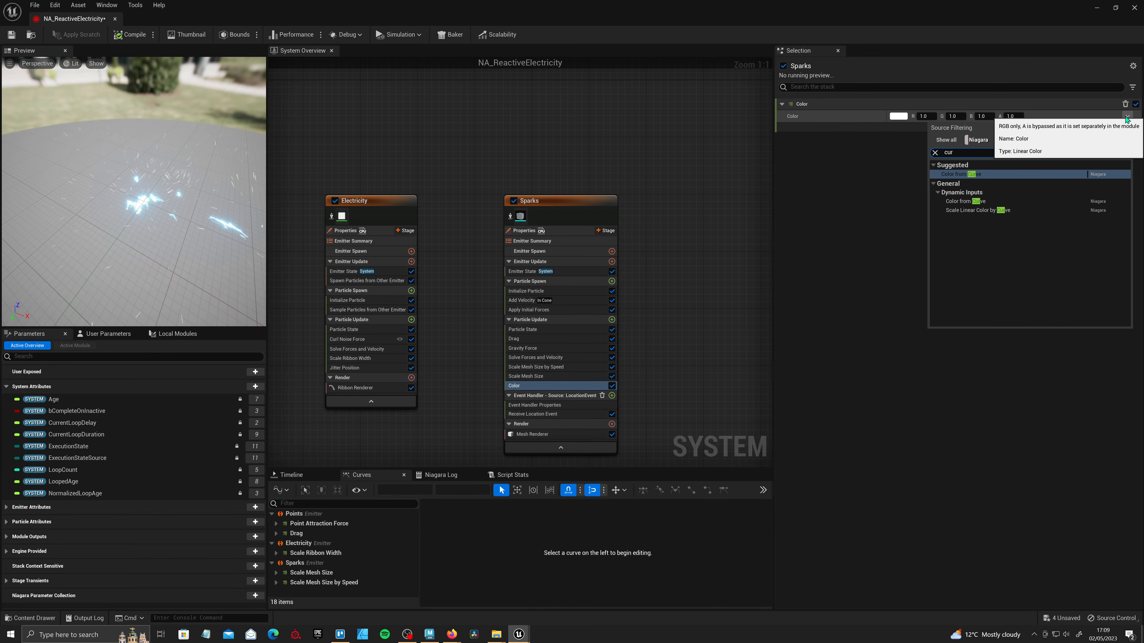
click(1041, 175)
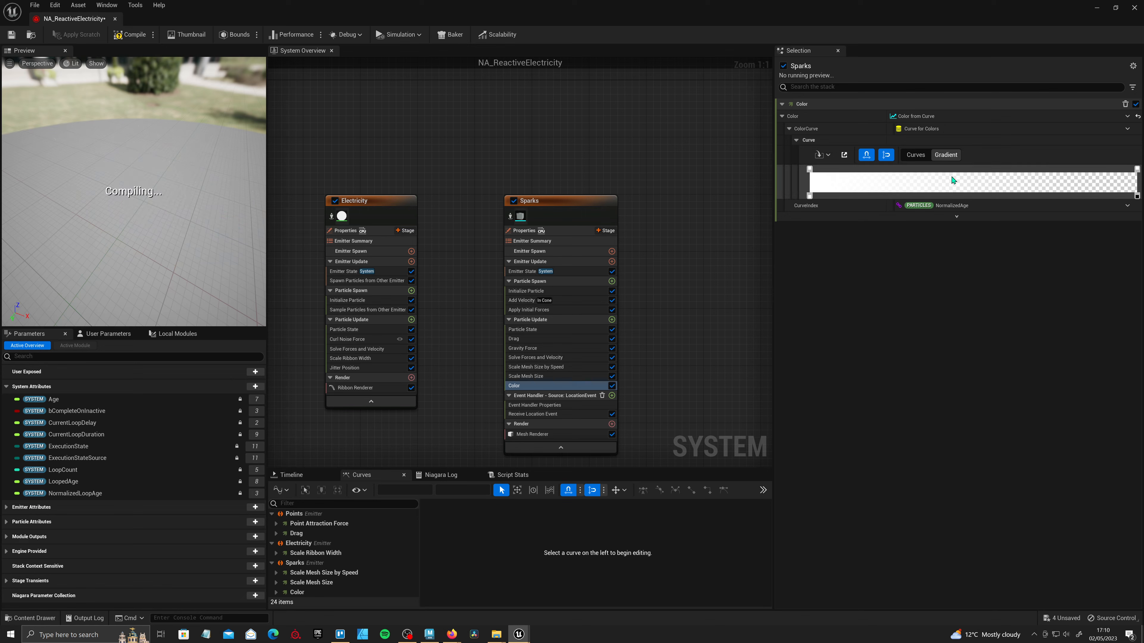
- Set the Sparks color gradient's first color key to a glowing cyan-blue with R 0, G about 75.6 and B 100
double_click(810, 171)
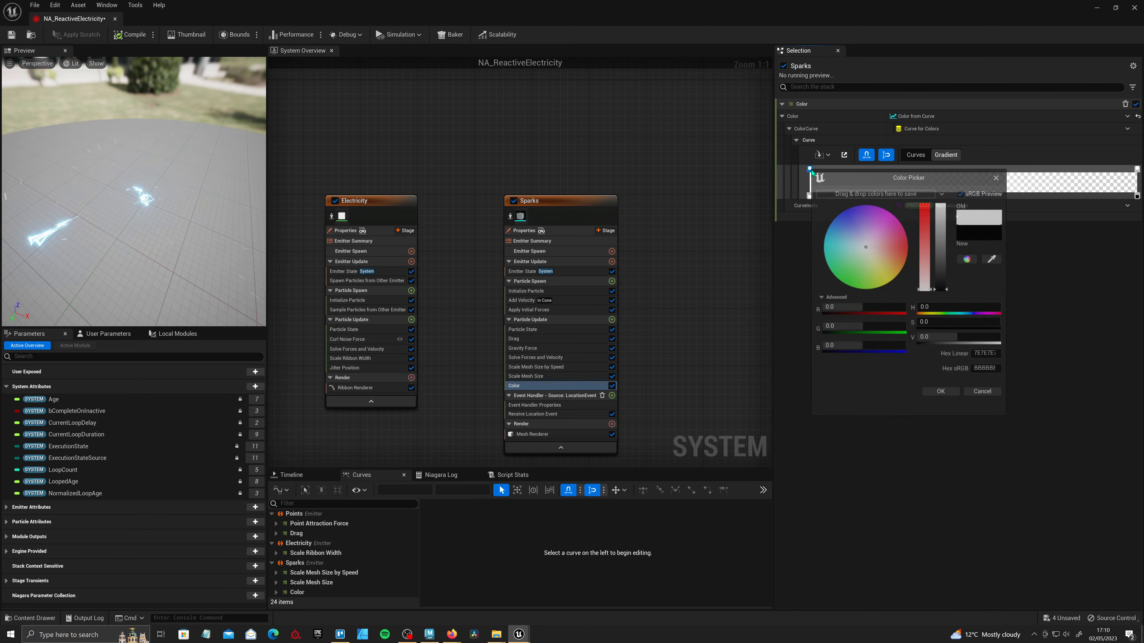
click(825, 249)
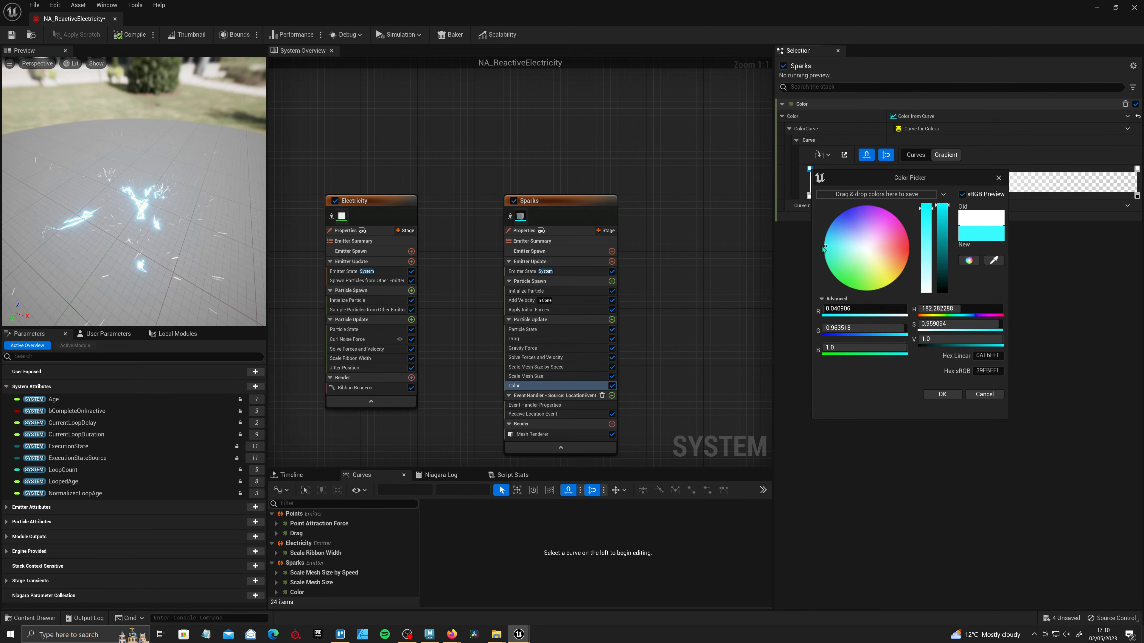
click(857, 348)
text(100)
key(Return)
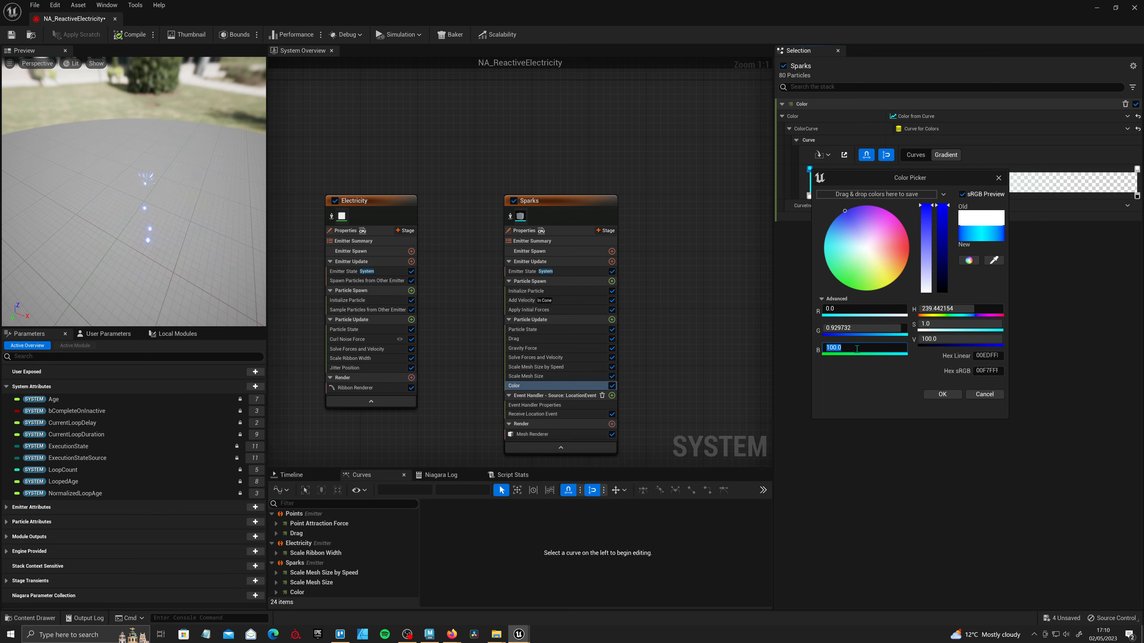
drag(838, 227, 822, 231)
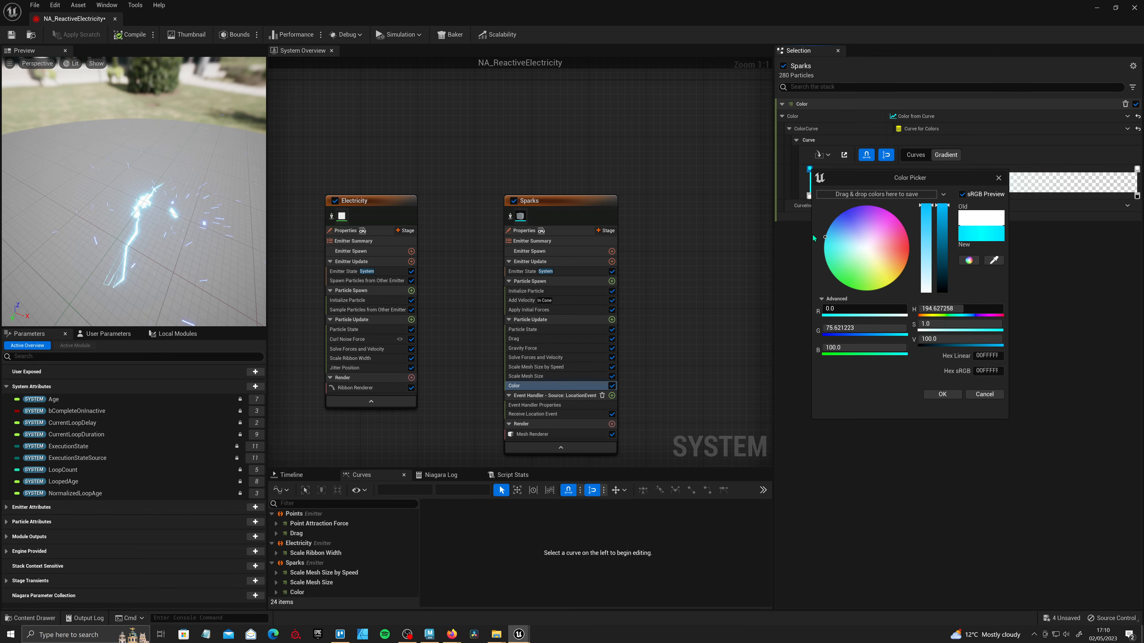
click(942, 394)
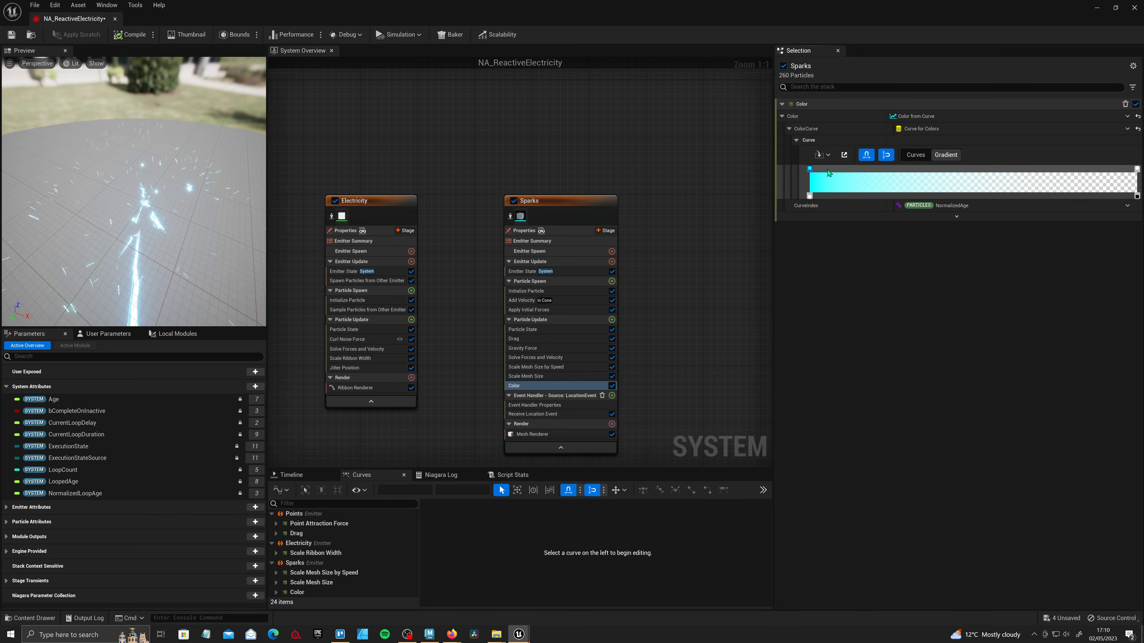
- Move the cyan color key to about 37% and the starting opacity key to about 59% of the gradient, and save the system
click(931, 171)
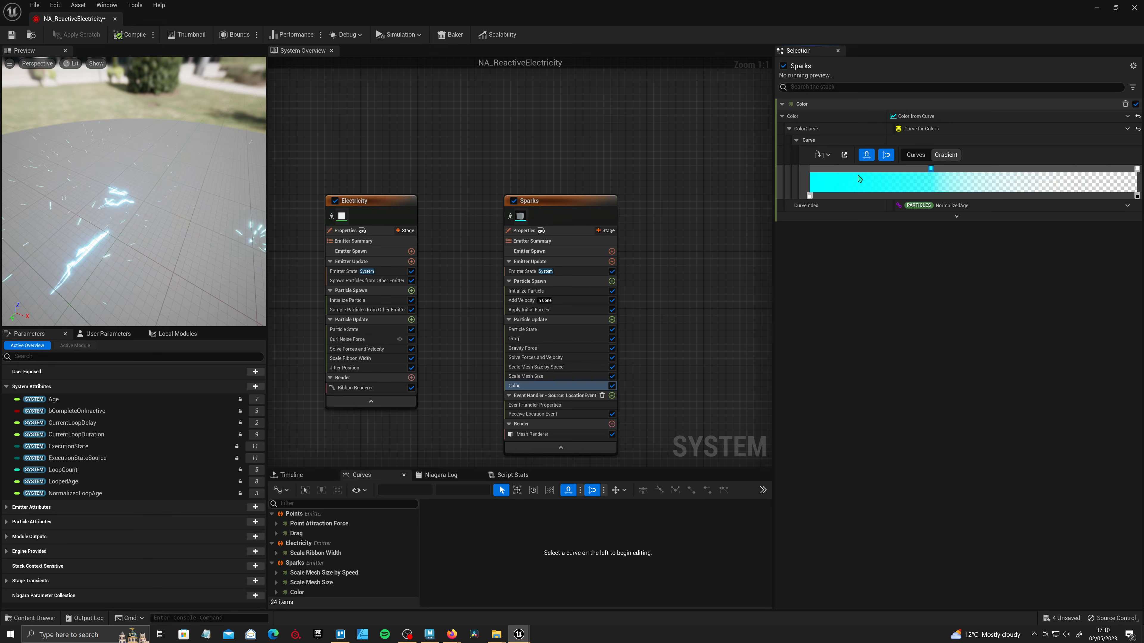
drag(962, 199, 1002, 198)
scroll(690, 320, down, 2)
right_drag(690, 320, 706, 323)
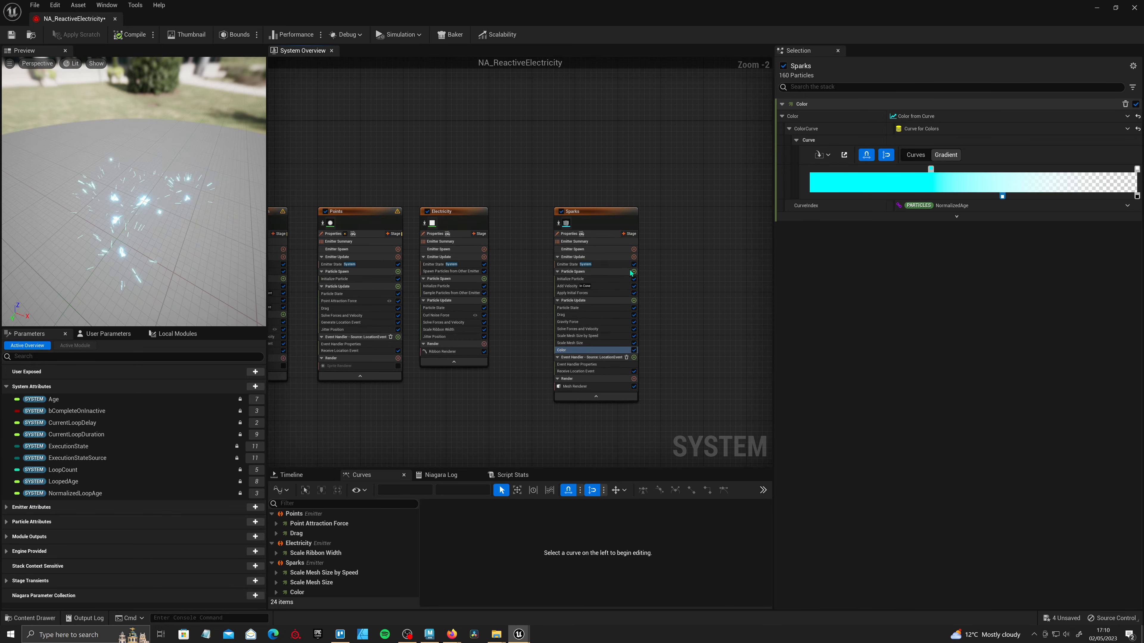
click(12, 35)
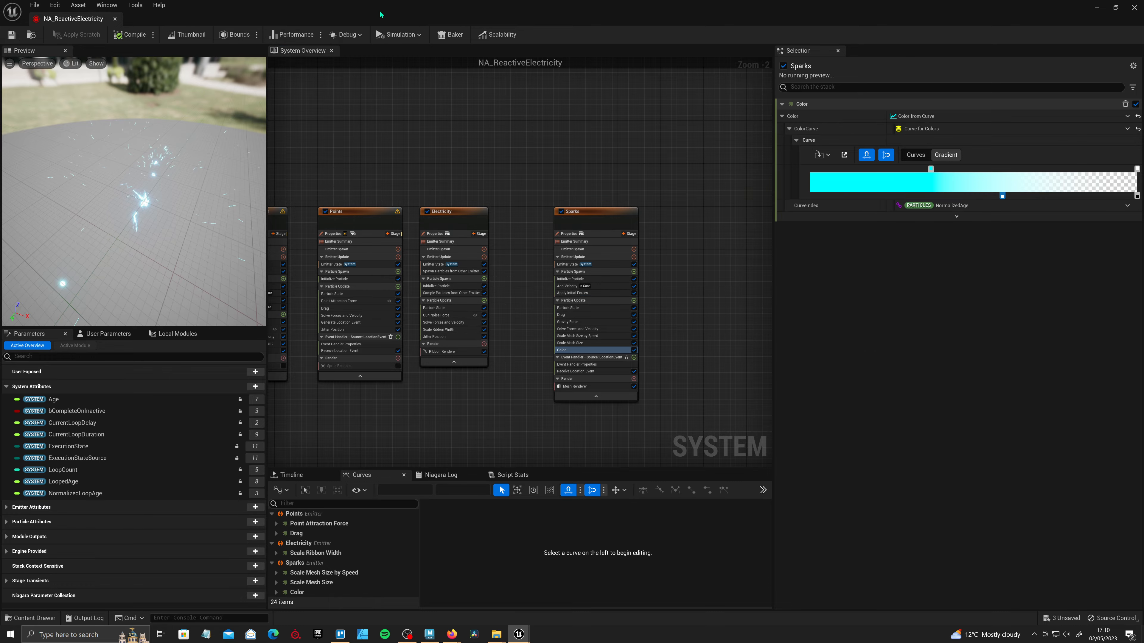
- Shrink the Niagara editor to a floating window over the level editor and bring the effect into view with the level viewport in game view
drag(376, 15, 422, 431)
alt+drag(545, 328, 486, 328)
key(g)
mouse_move(494, 245)
right_down()
mouse_move(518, 238)
mouse_move(482, 252)
mouse_move(494, 246)
right_up()
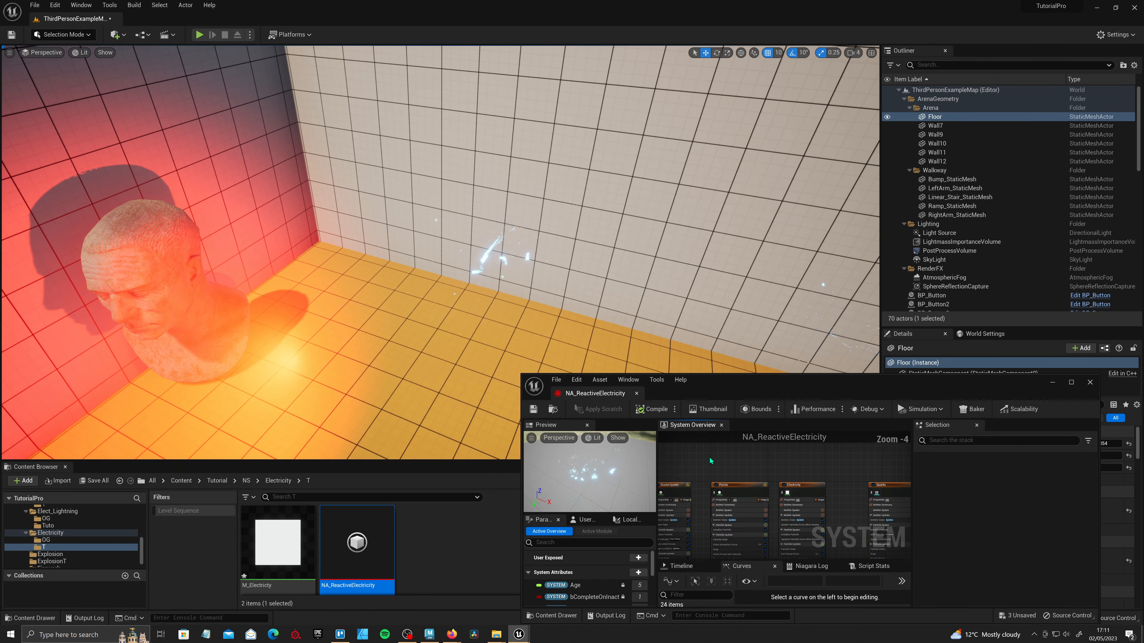
- Examine the Points emitter's Event Handler Properties, including its Spawn Number
click(770, 472)
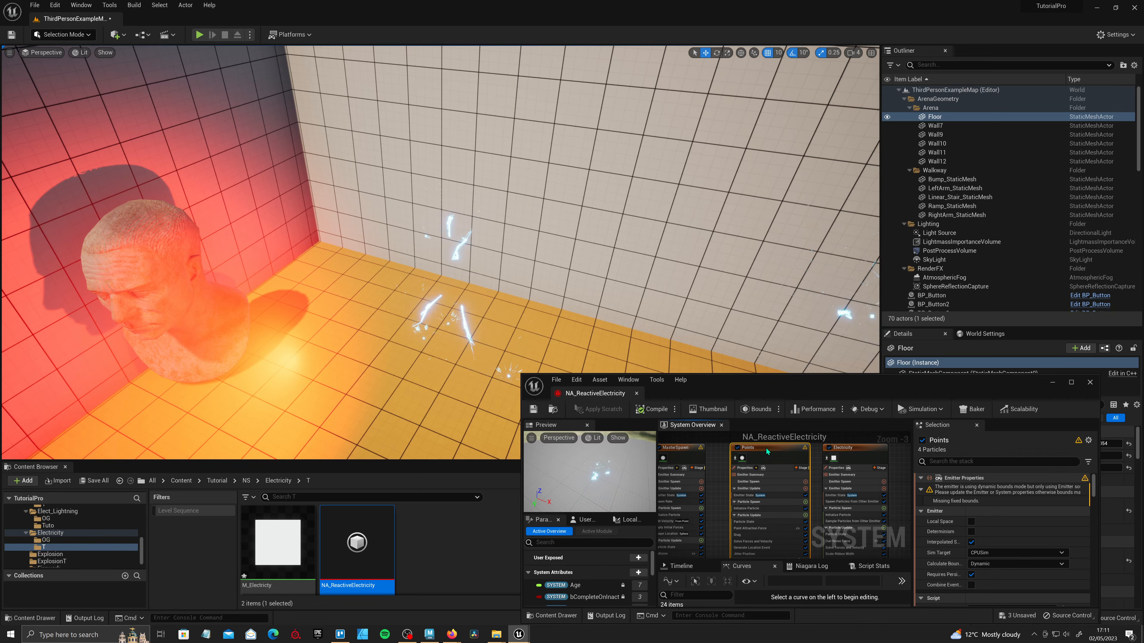
scroll(721, 490, up, 4)
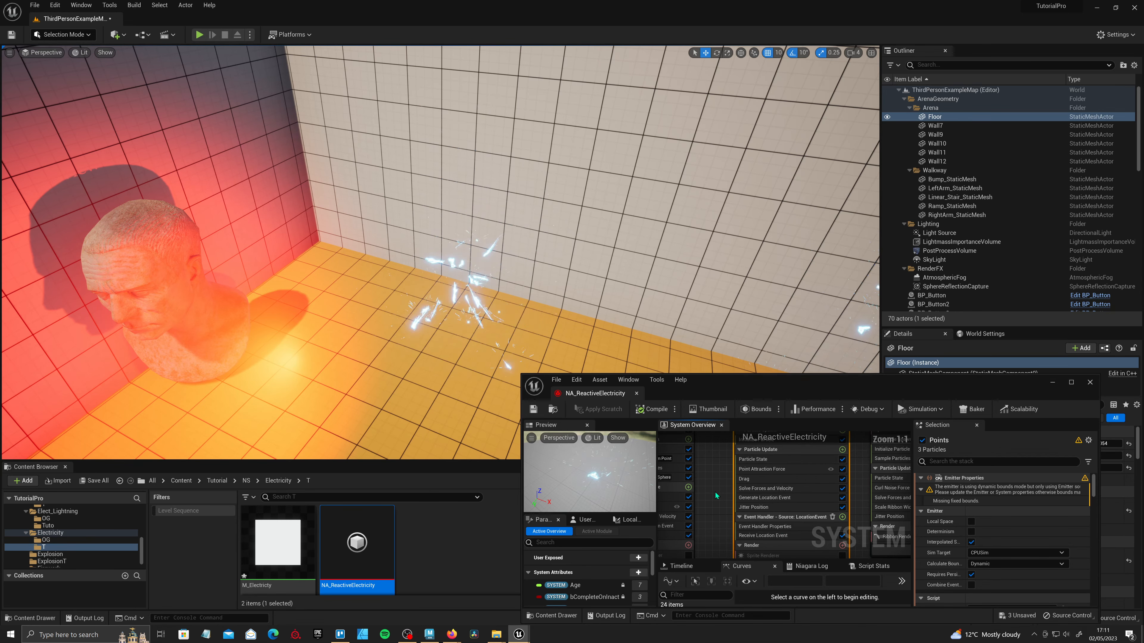
click(782, 529)
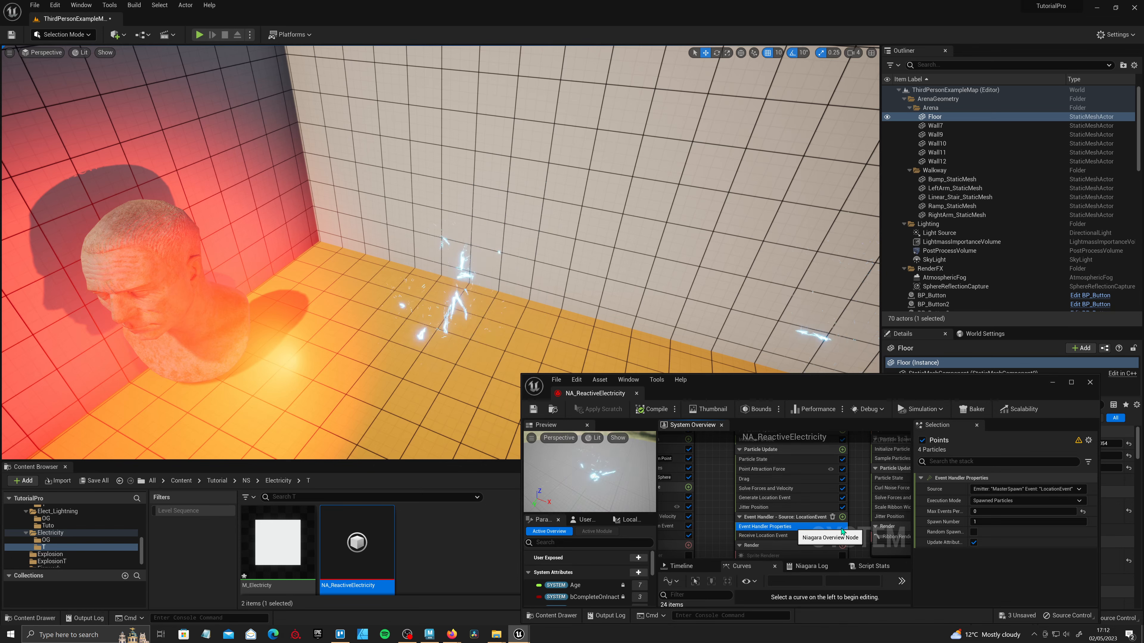
click(969, 521)
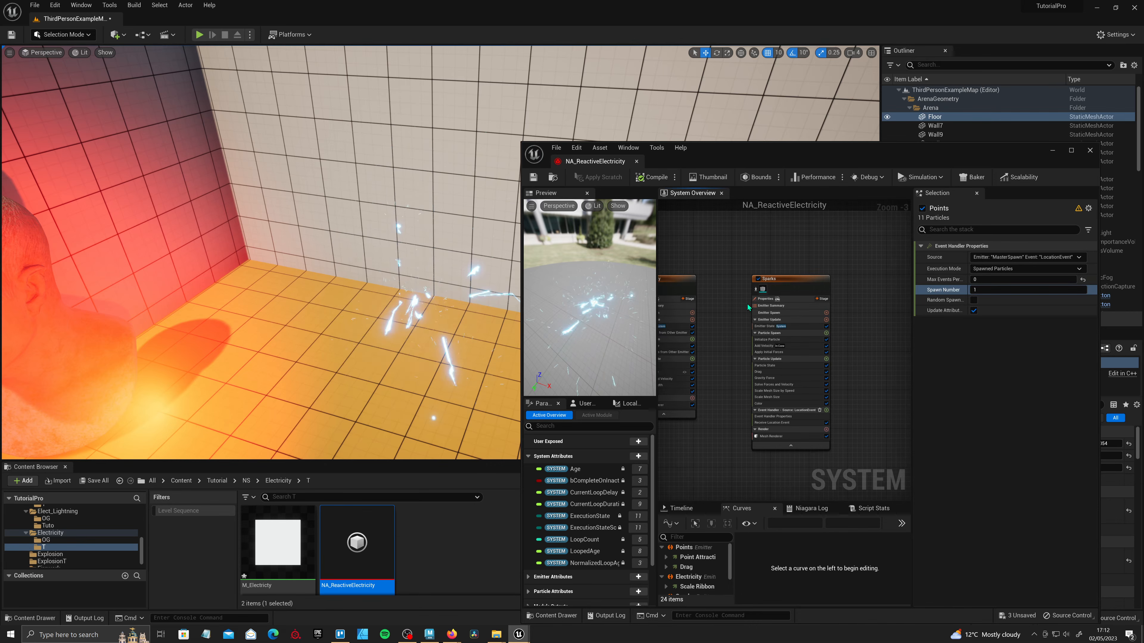
- Raise the Jitter Amount of the Electricity emitter's Jitter Position module to about 5.25 and check it in the level
right_drag(774, 324, 804, 326)
right_drag(742, 271, 815, 266)
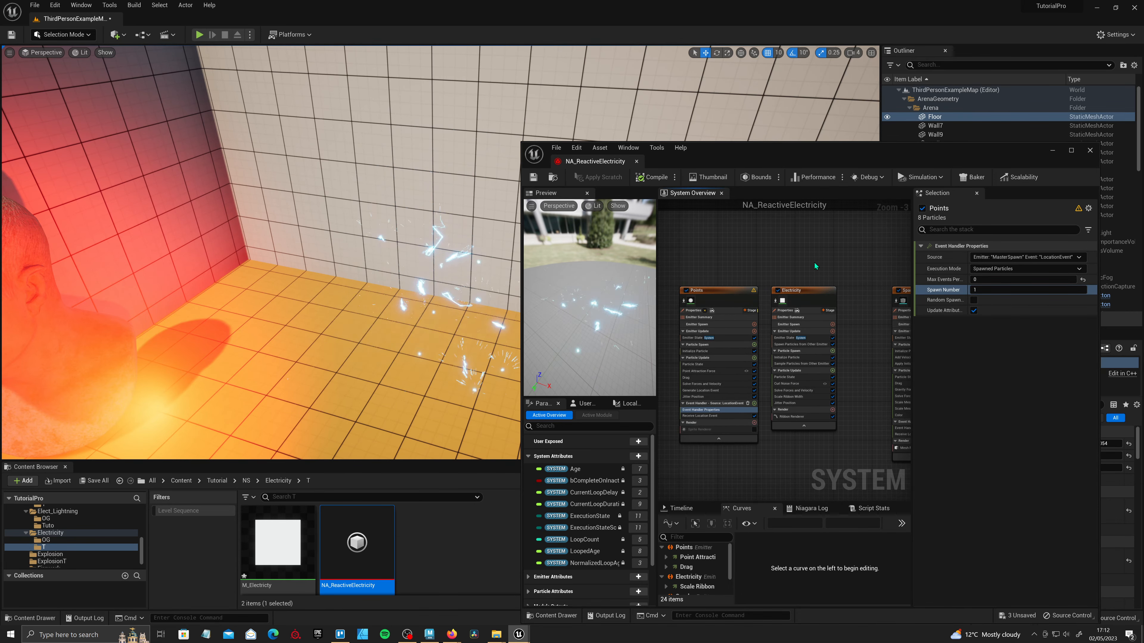
click(830, 325)
scroll(829, 326, up, 3)
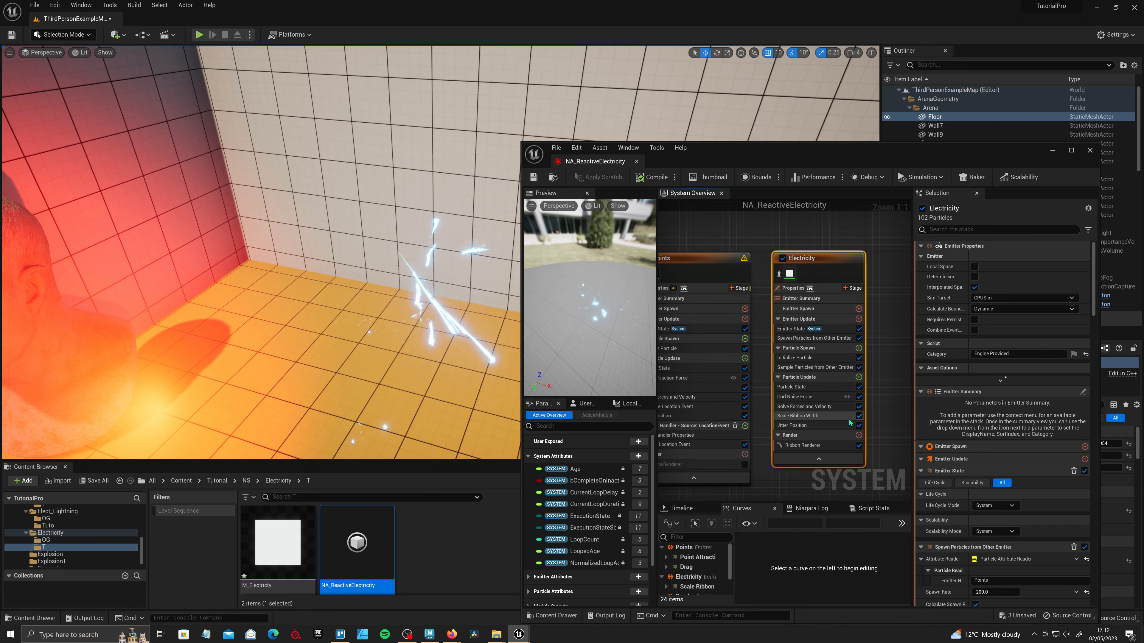
click(806, 396)
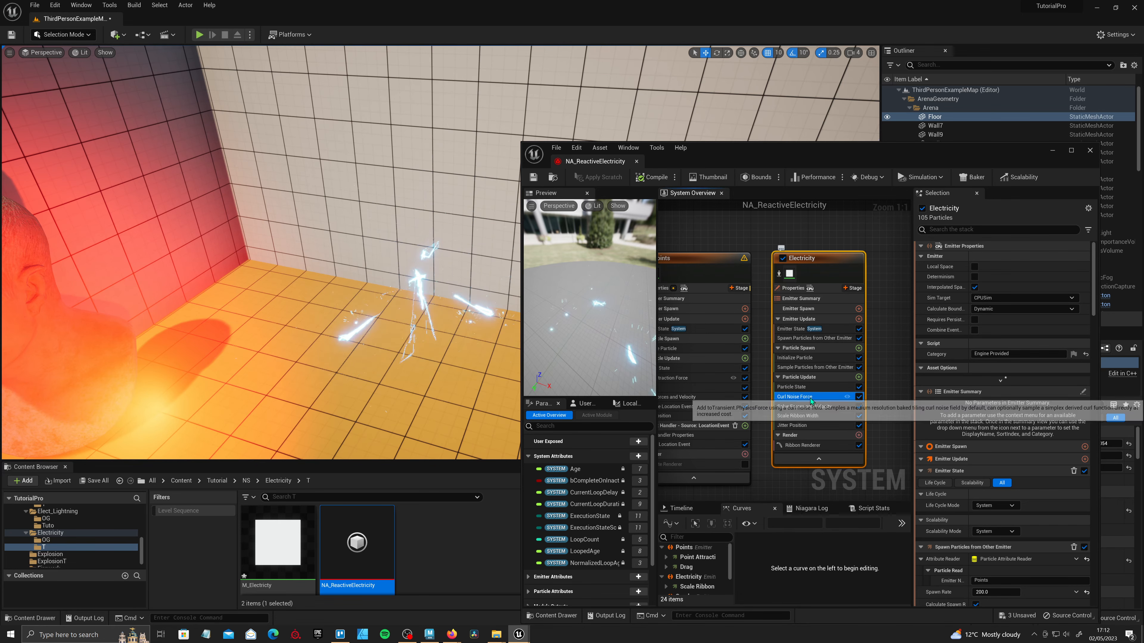
click(802, 425)
mouse_move(993, 258)
mouse_down()
mouse_move(1008, 259)
mouse_move(990, 259)
mouse_up()
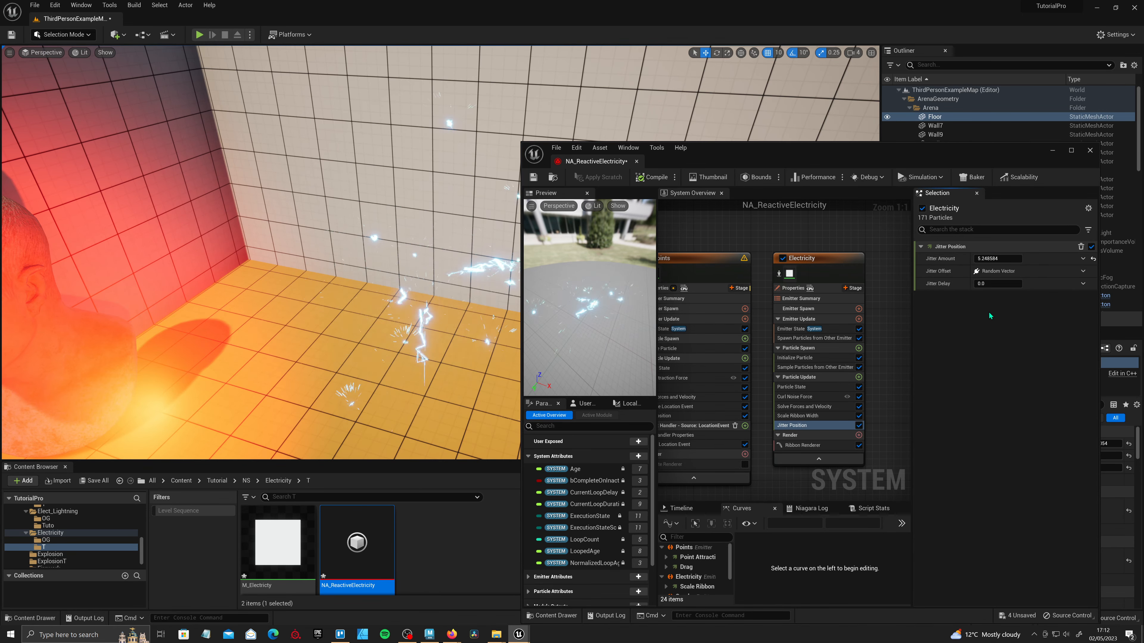
mouse_move(405, 345)
right_down()
mouse_move(383, 345)
mouse_move(412, 341)
right_up()
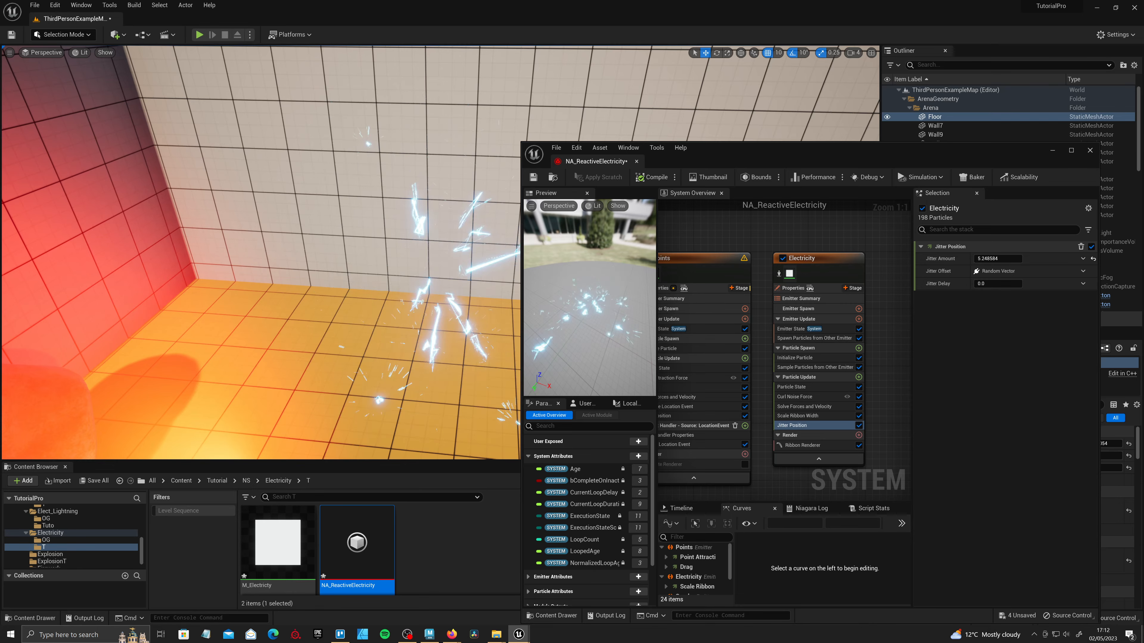
- Set the minimum of the random mesh scale in Sparks' Initialize Particle to 0.02
right_drag(869, 349, 901, 352)
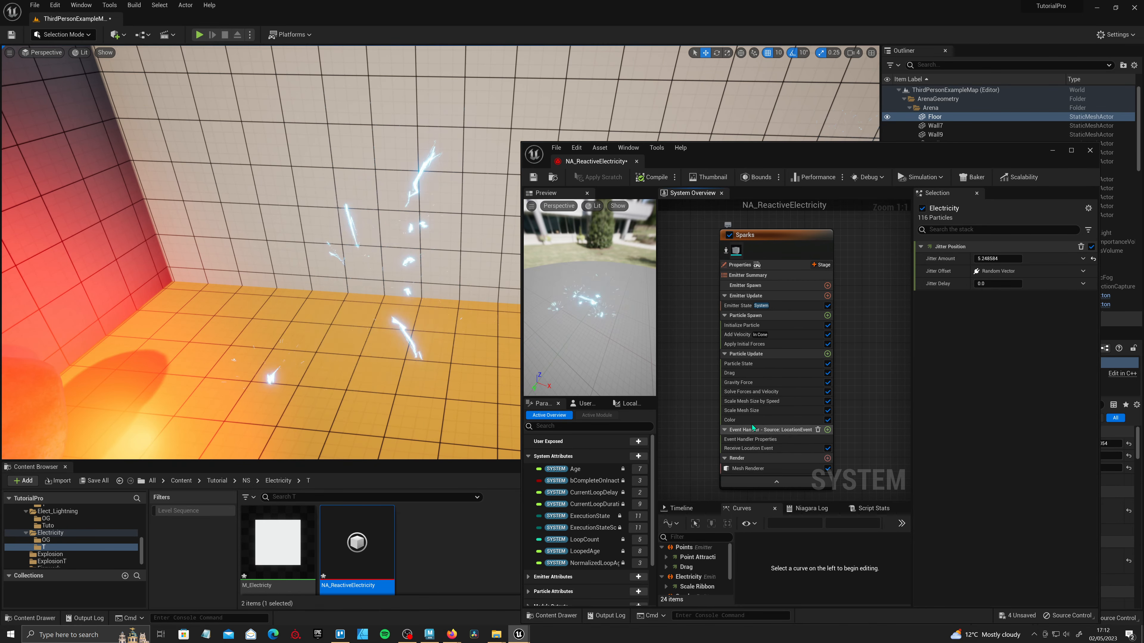
click(757, 325)
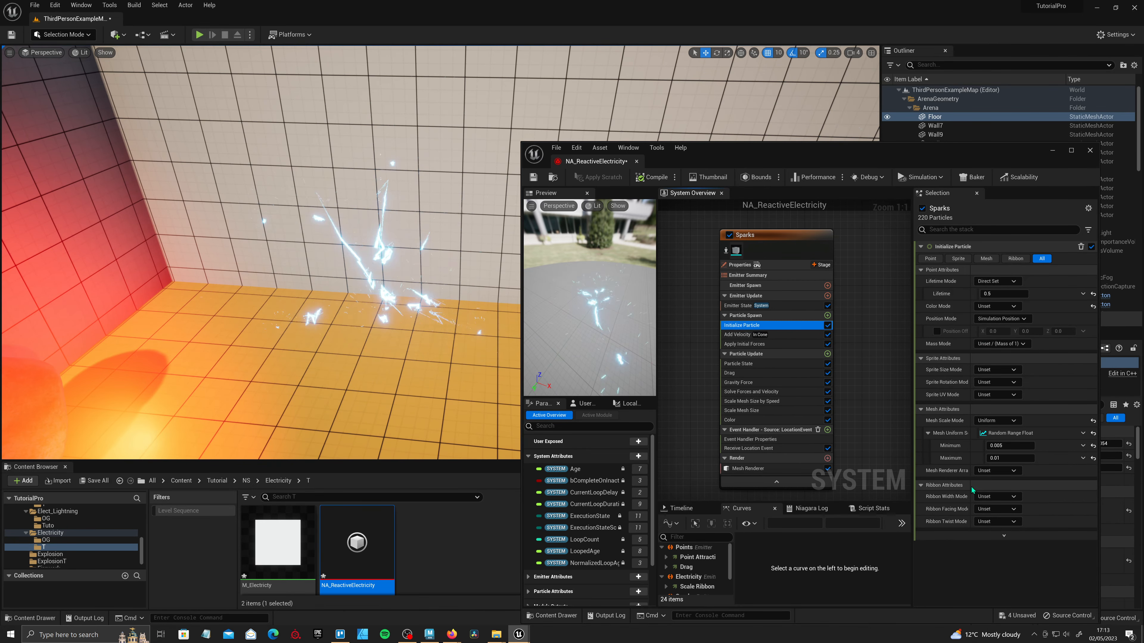
click(1011, 445)
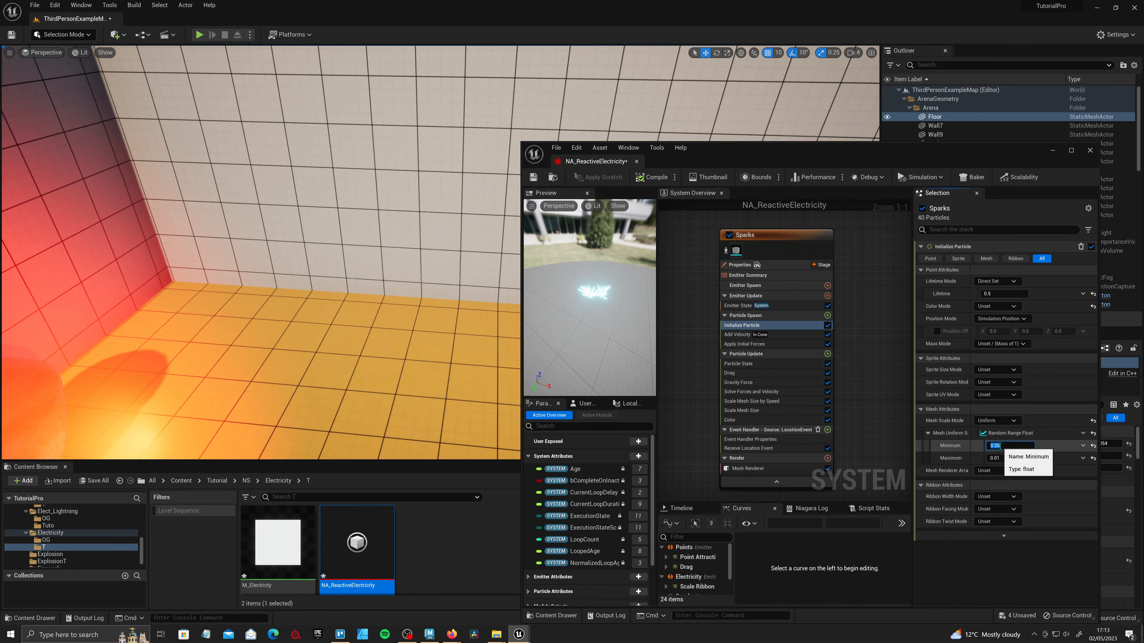
text(0.02)
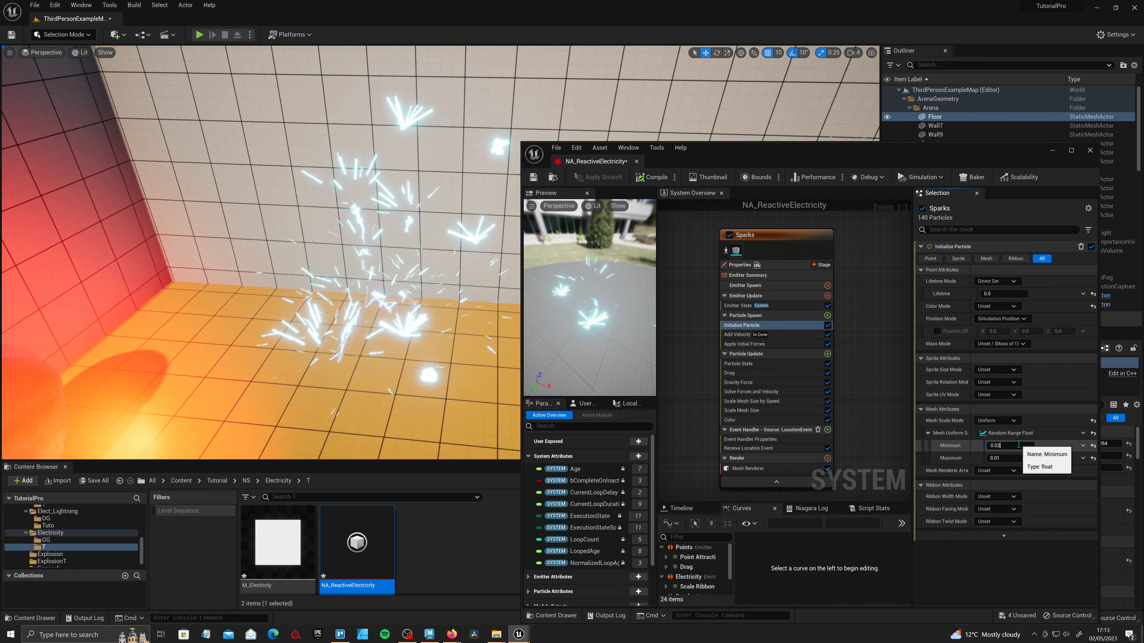
key(Return)
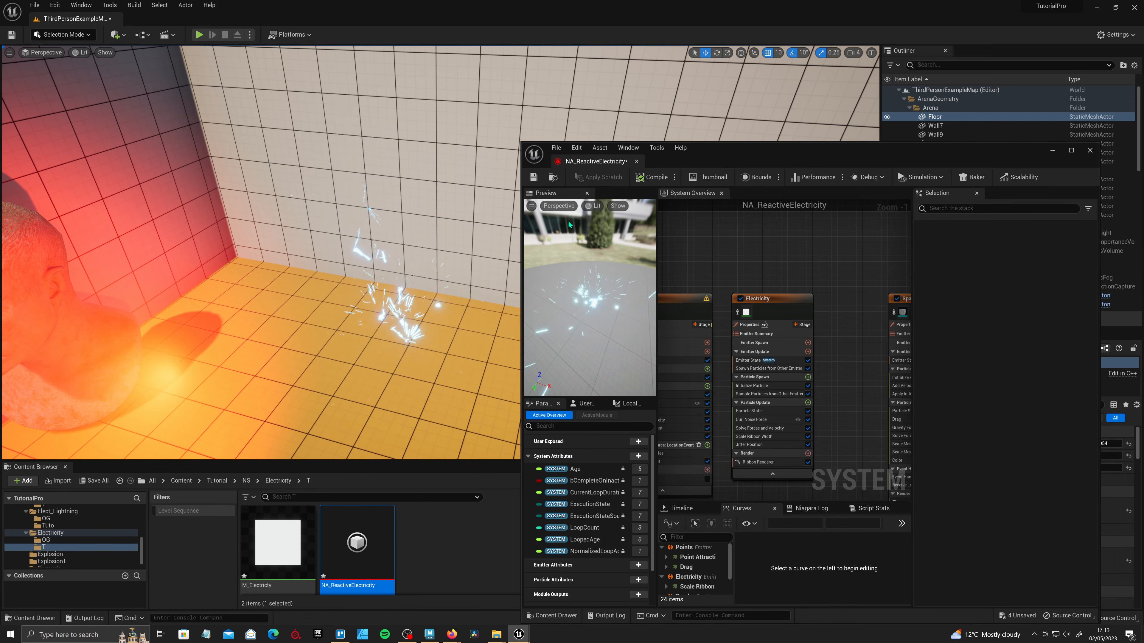
- Compare the effect in the level with Kill Radius toggled in the Points emitter's Point Attraction Force
right_drag(738, 239, 900, 238)
mouse_move(756, 367)
right_down()
mouse_move(784, 334)
mouse_move(774, 357)
right_up()
click(818, 370)
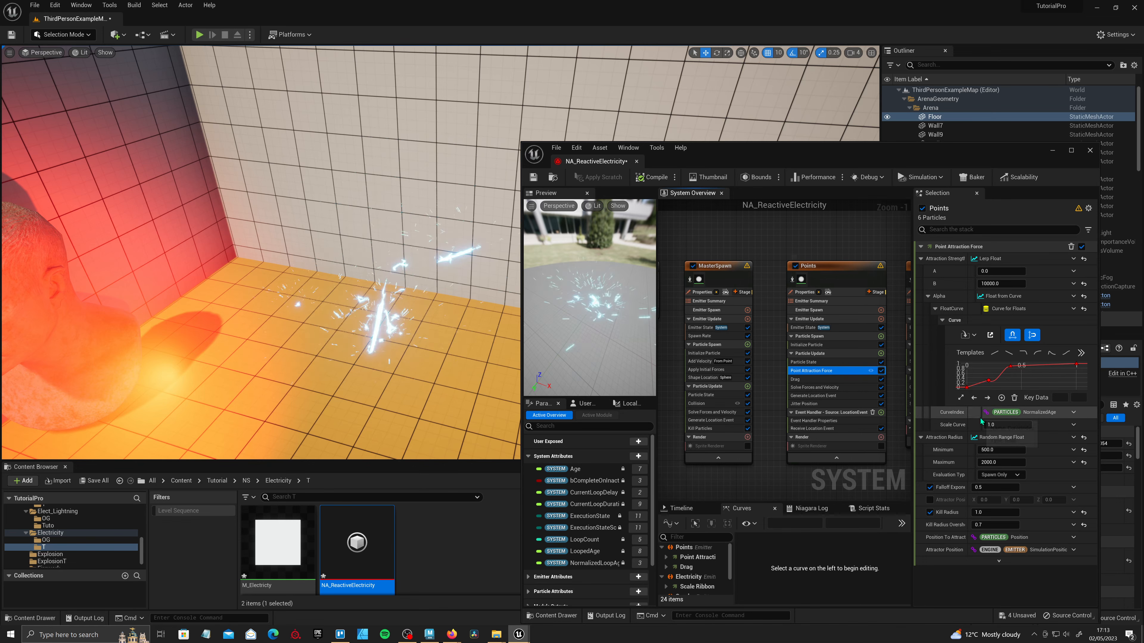
click(929, 512)
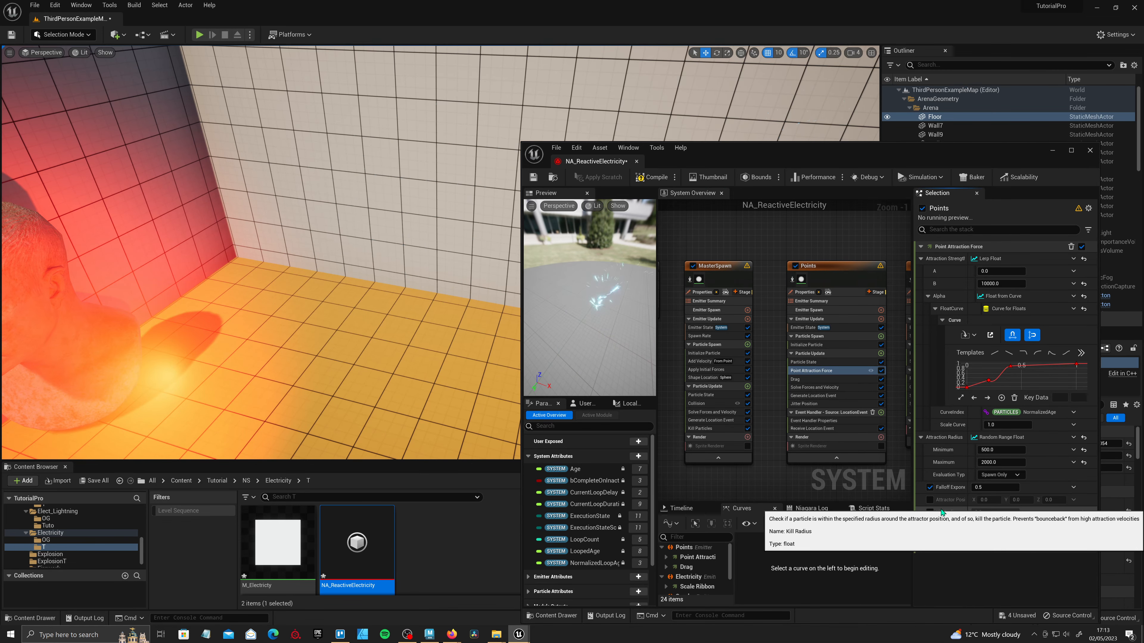
mouse_move(834, 109)
right_down()
mouse_move(835, 94)
mouse_move(846, 97)
right_up()
right_drag(386, 339, 397, 341)
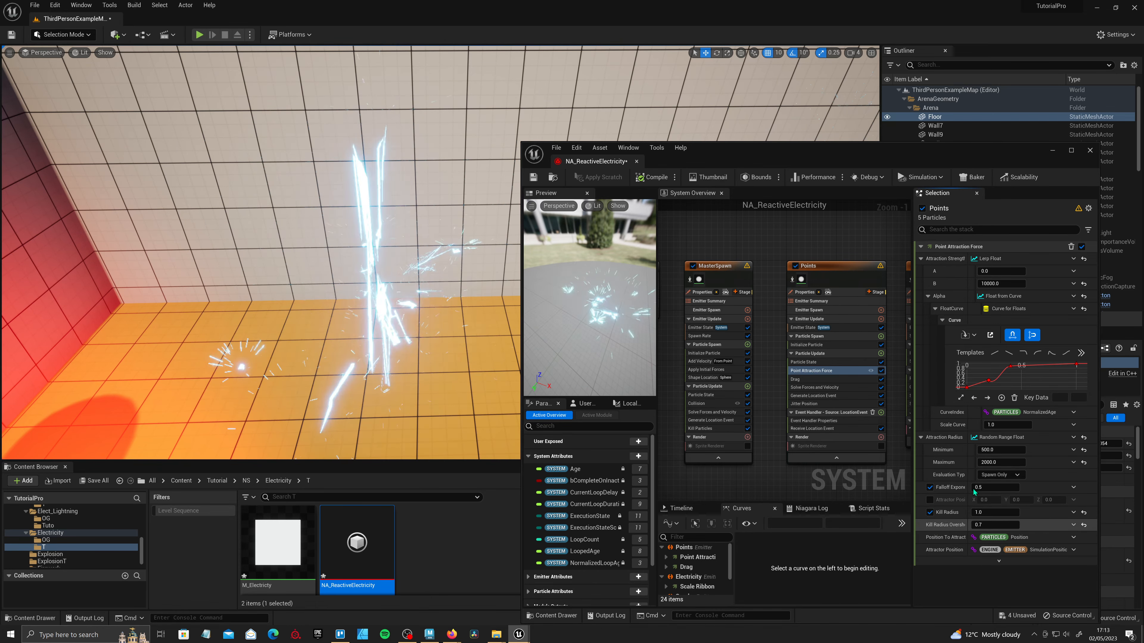
- Set Kill Radius Overshoot in the Points emitter's Point Attraction Force to 0.6
drag(1002, 524, 994, 525)
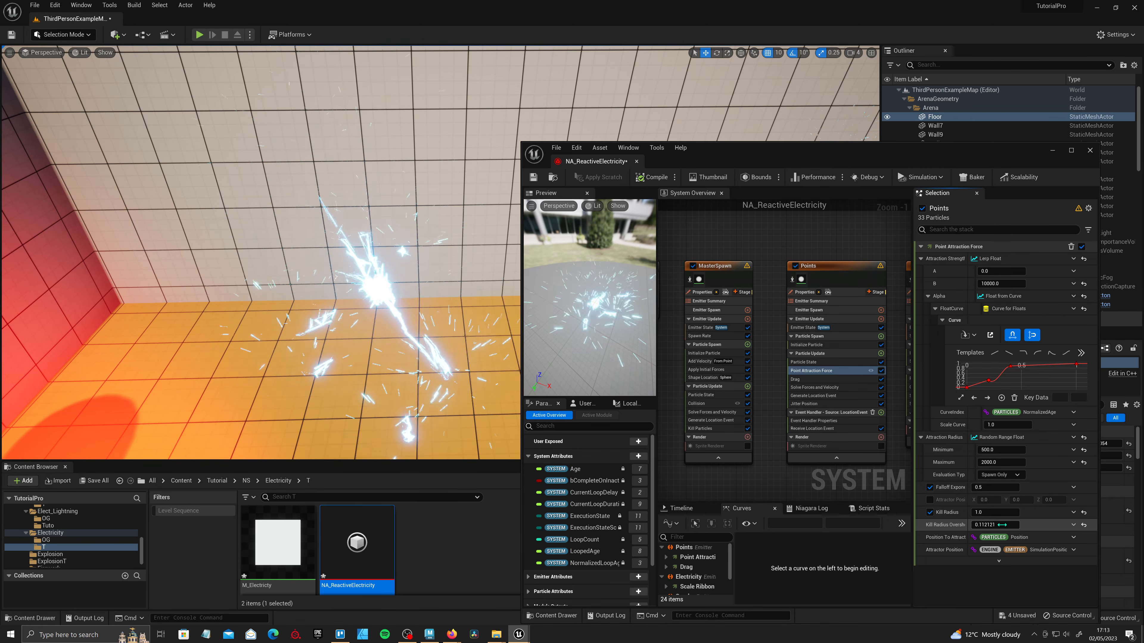
click(1001, 524)
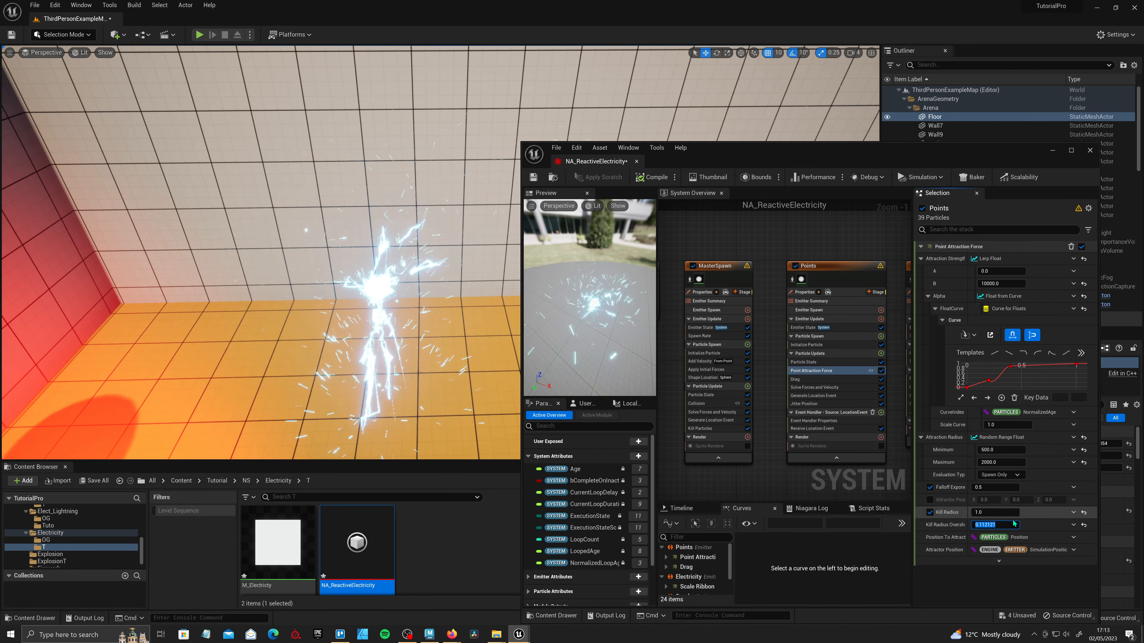
click(1003, 522)
double_click(1003, 523)
text(0.6)
key(Return)
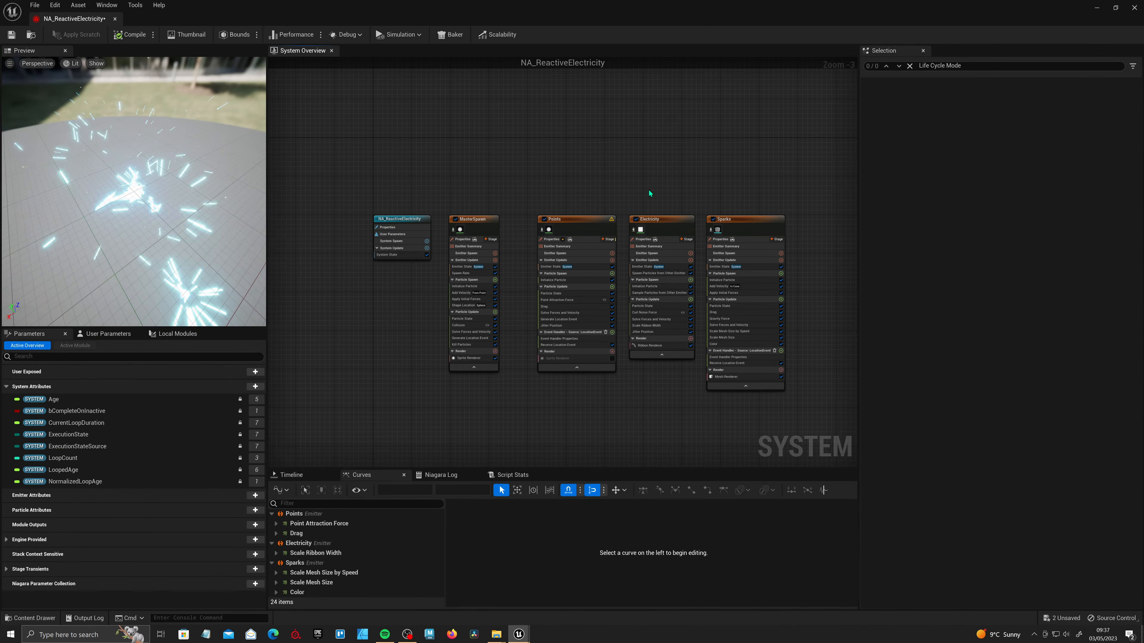
- Spread out the overview by moving the MasterSpawn emitter and the NA_ReactiveElectricity system node away from the Points emitter
scroll(511, 286, up, 3)
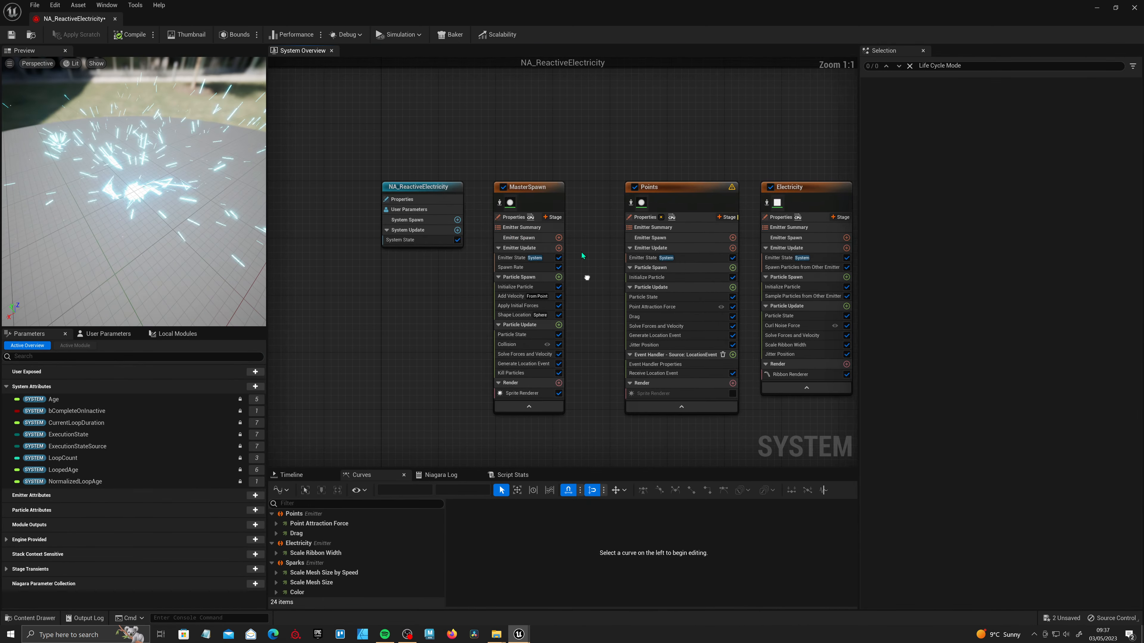
drag(376, 88, 604, 298)
drag(536, 189, 474, 189)
drag(370, 187, 295, 186)
click(419, 182)
- Delete the Spawn Rate module from the MasterSpawn emitter's Emitter Update
click(481, 193)
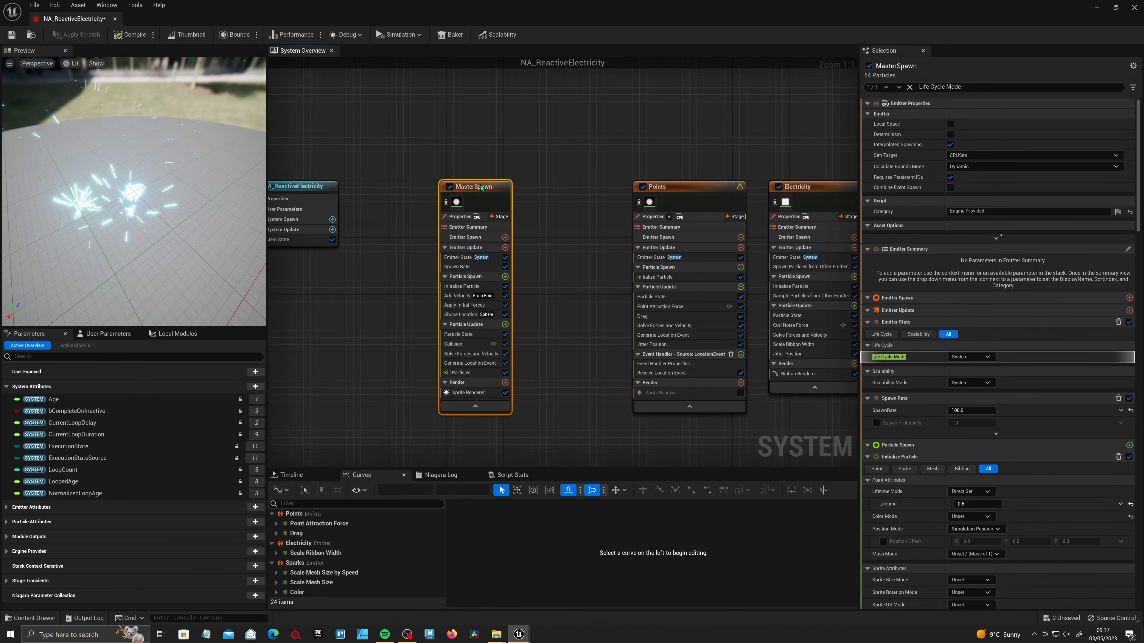
right_drag(538, 183, 567, 186)
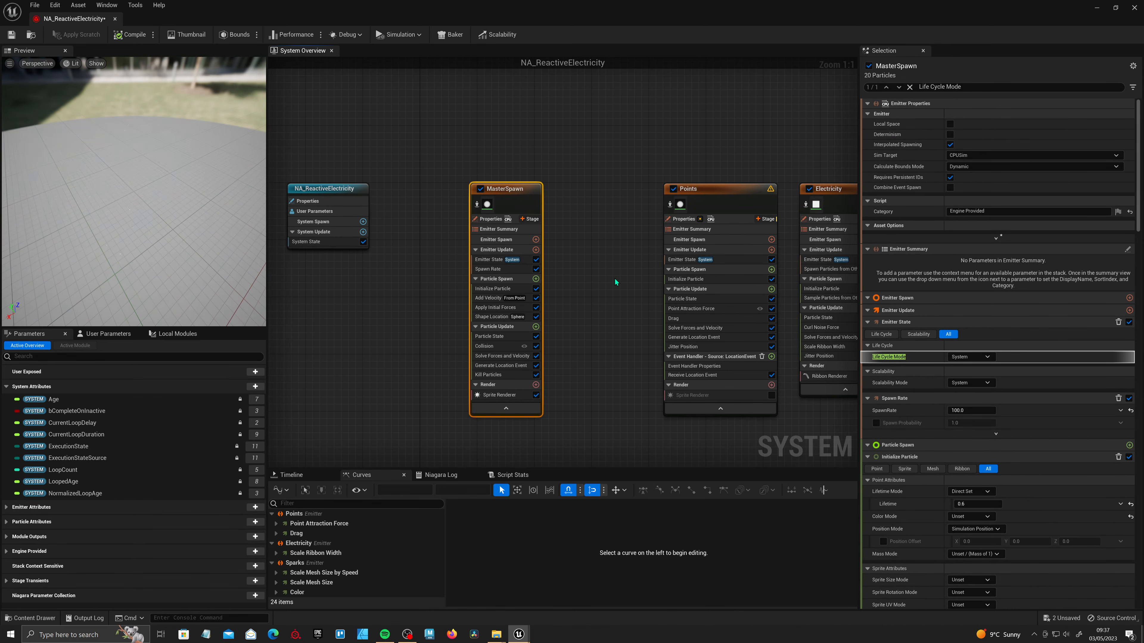
right_drag(593, 262, 644, 263)
click(565, 271)
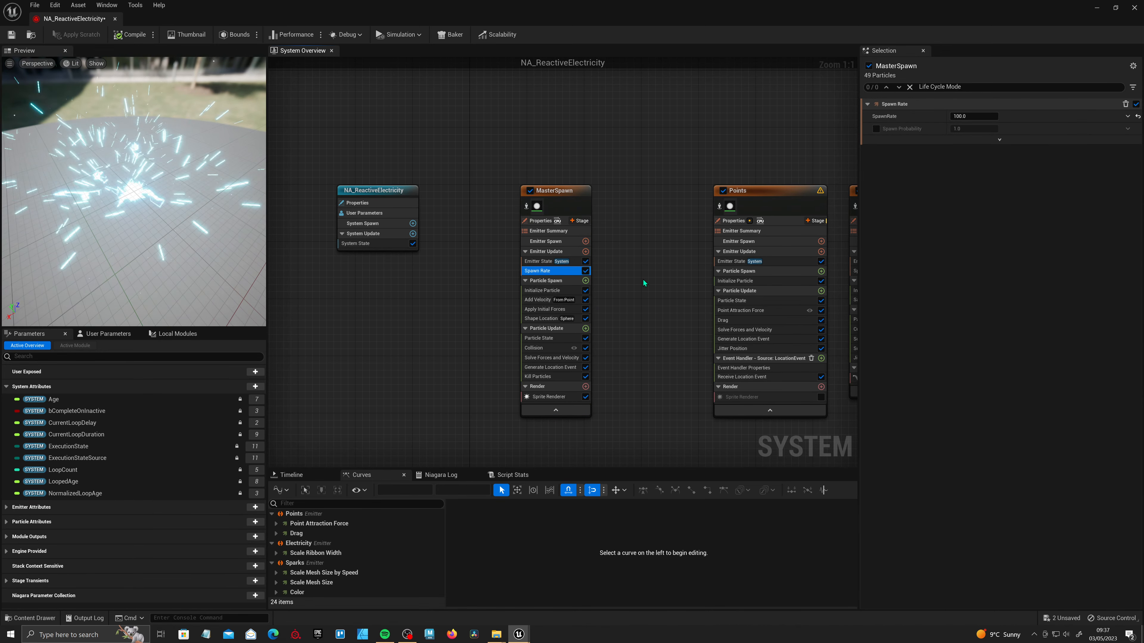
key(Delete)
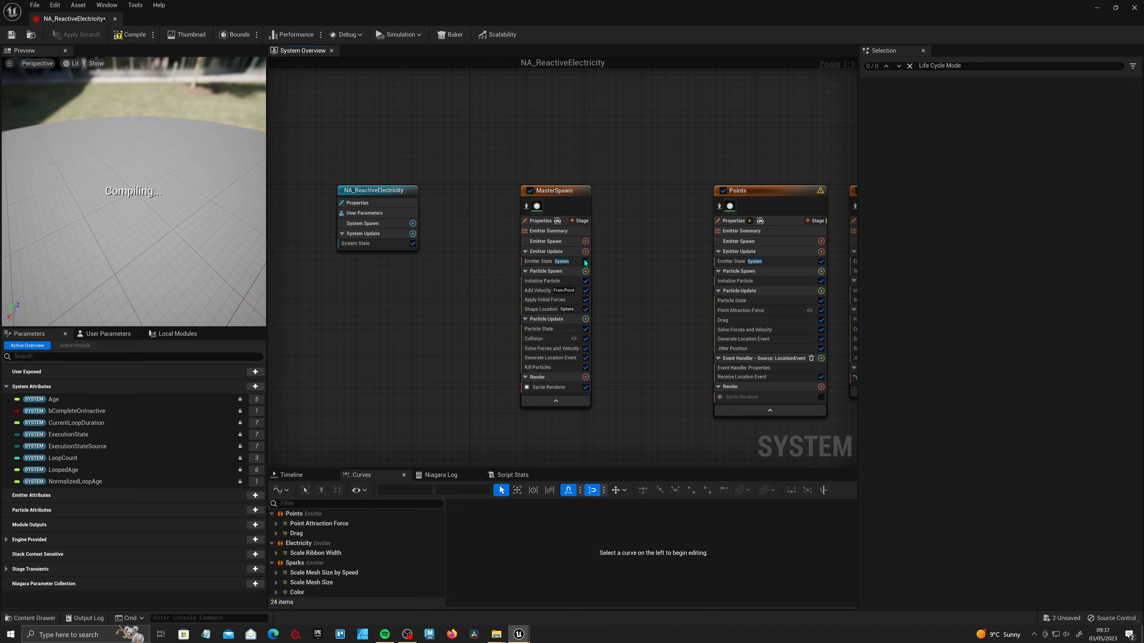
- Add a Spawn Burst Instantaneous module to MasterSpawn's Emitter Update with its Spawn Count as a Random Range Int from 5 to 25
click(584, 255)
text(spawn)
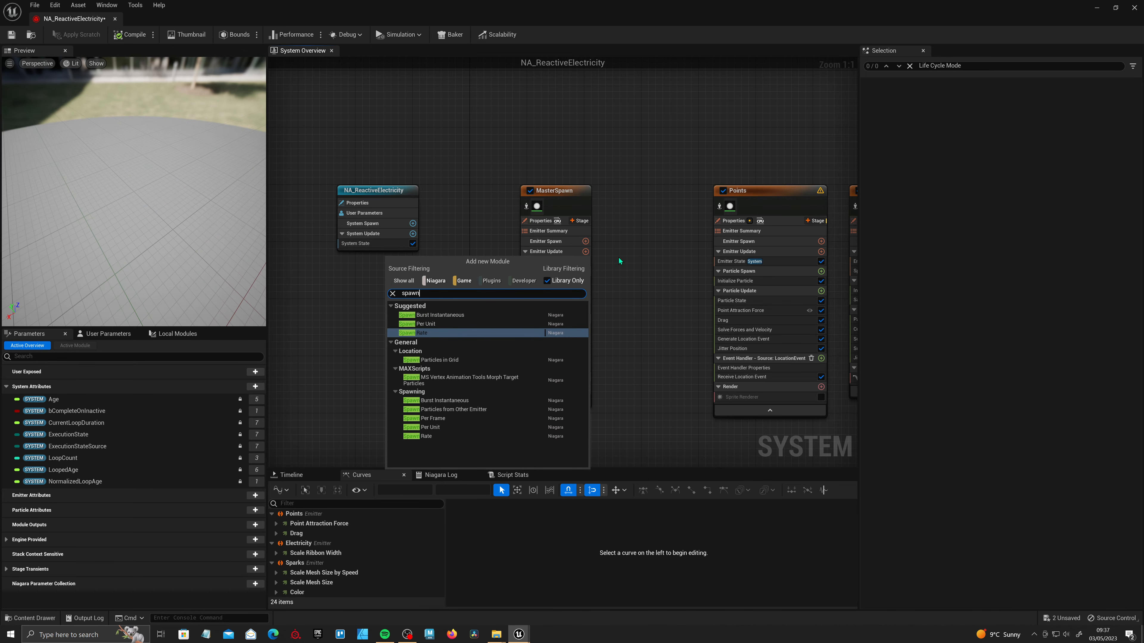
click(487, 315)
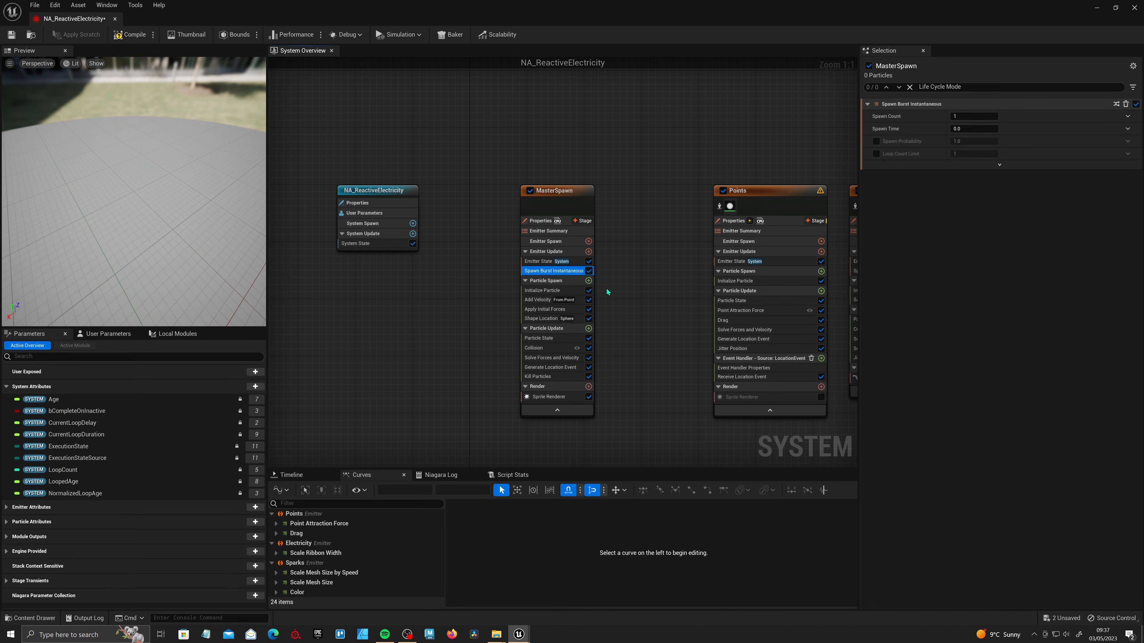
click(1127, 116)
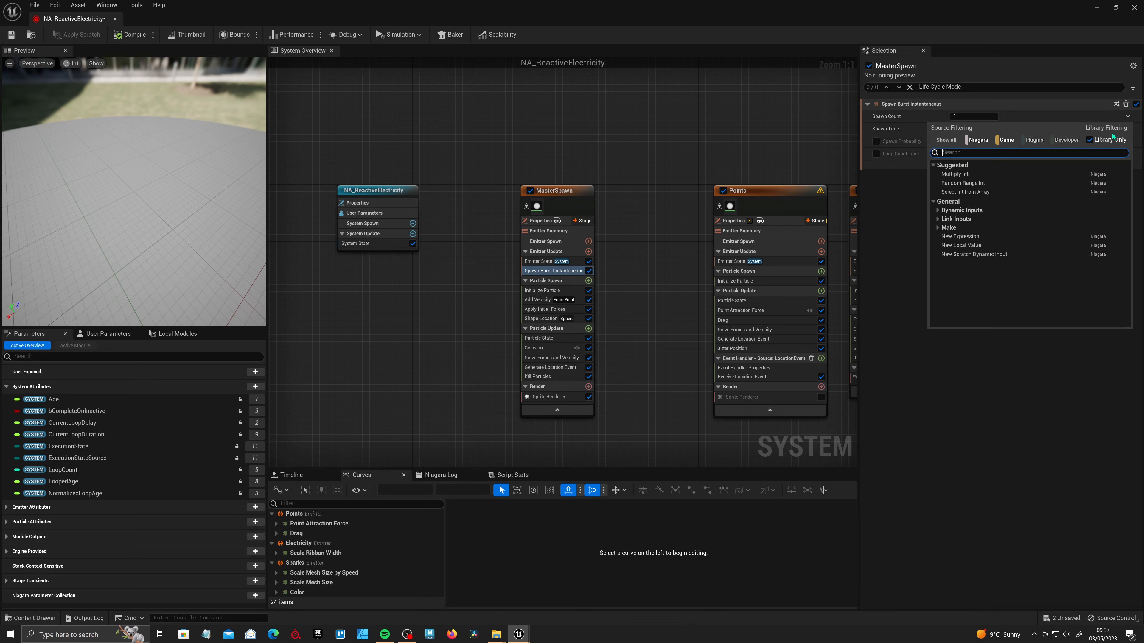
text(ran)
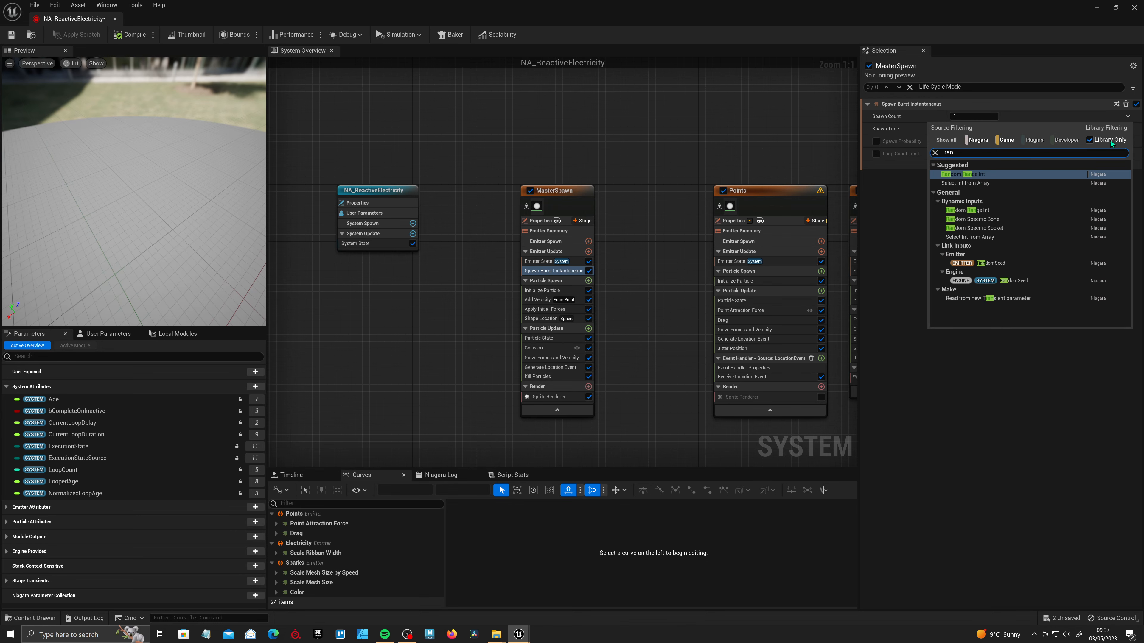
click(991, 174)
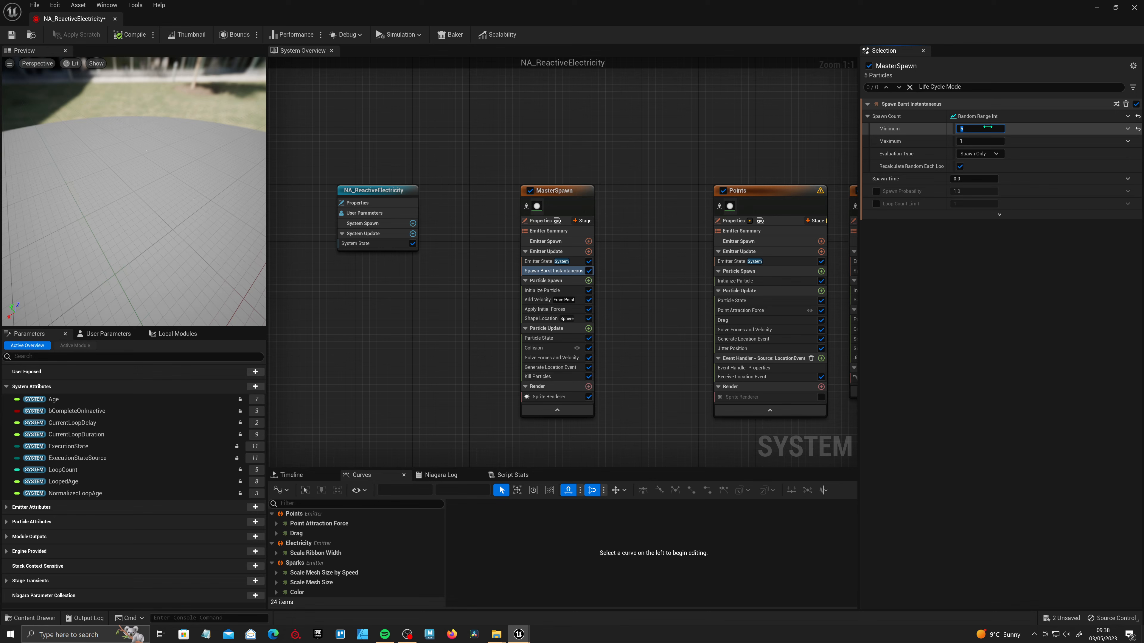
click(991, 142)
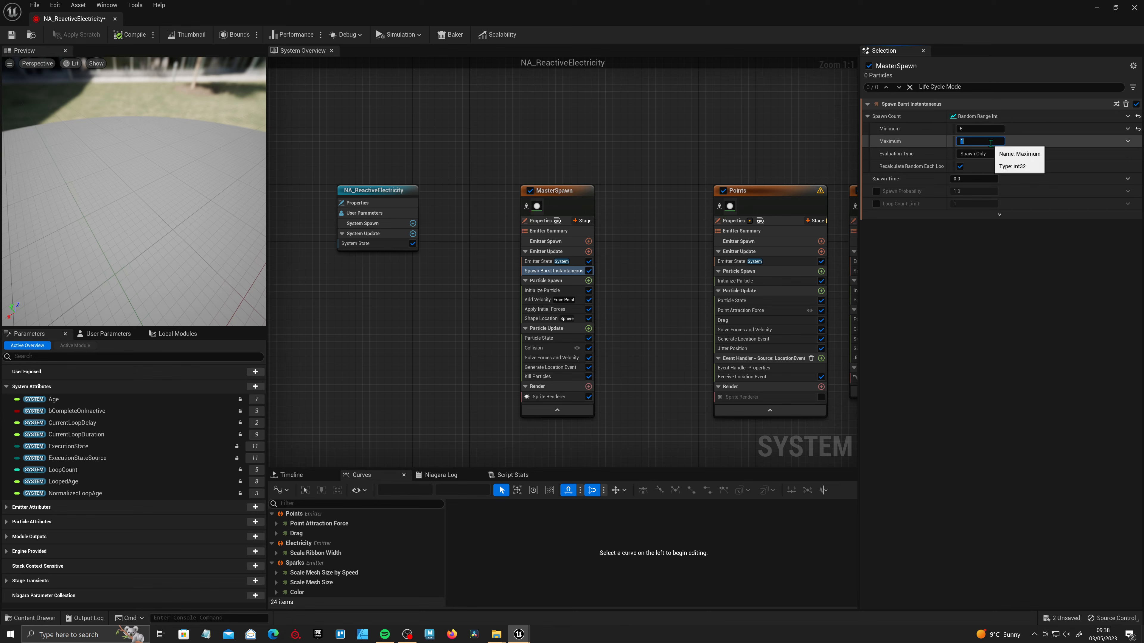
text(25)
- Add a second Spawn Burst Instantaneous module to MasterSpawn's Emitter Update with a Random Range Int Spawn Count from 10 to 50
click(588, 251)
text(spawn)
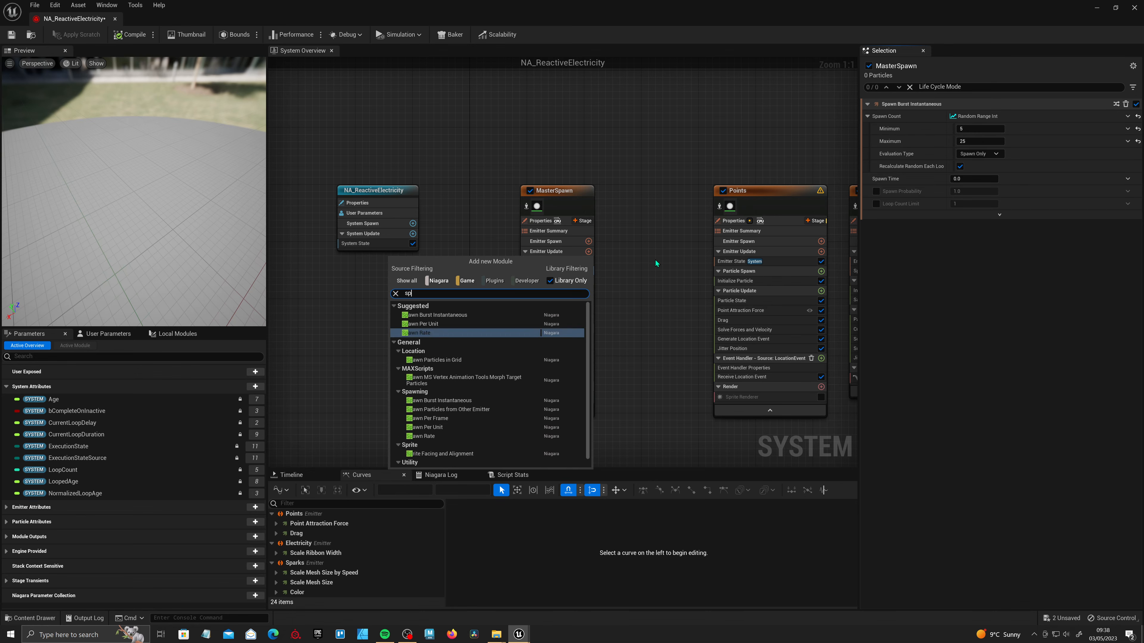
click(468, 317)
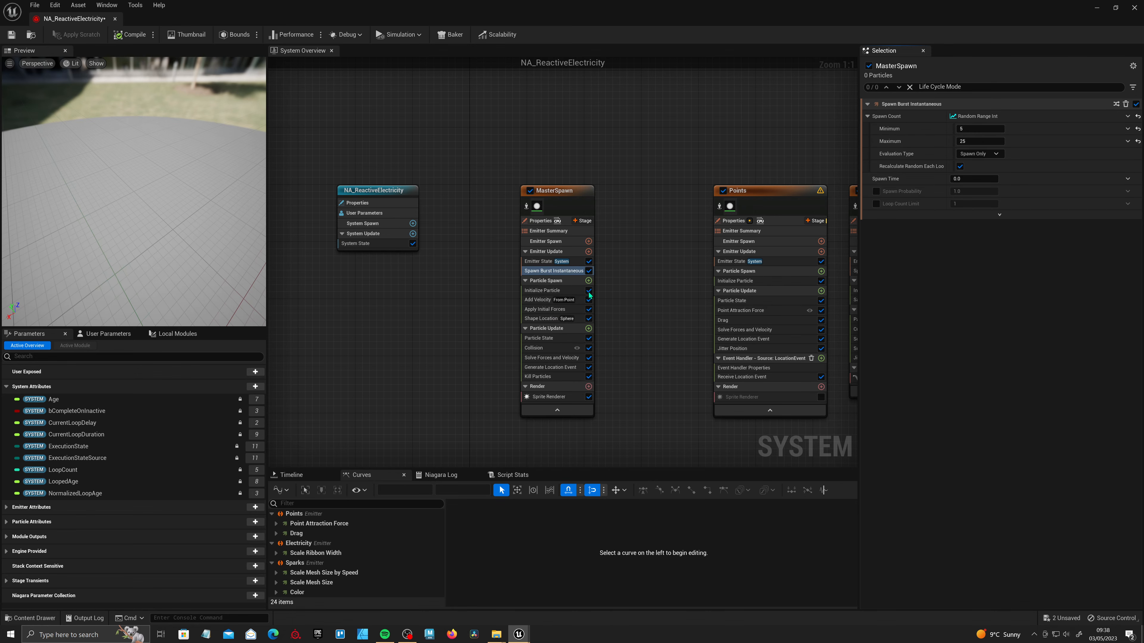
click(1127, 116)
text(rand)
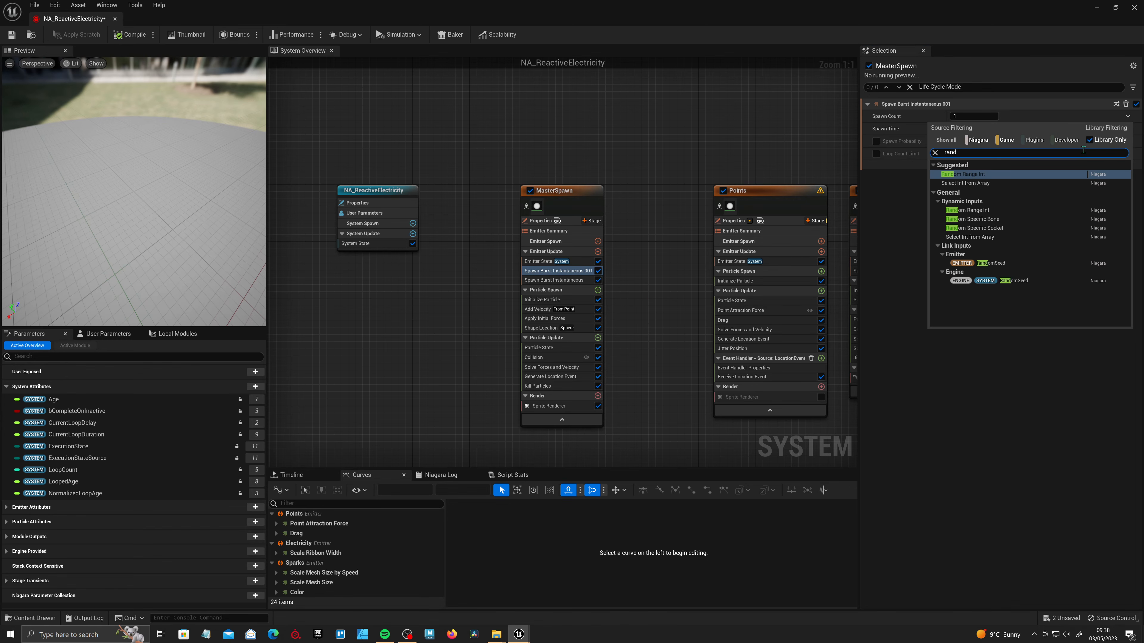
click(1004, 174)
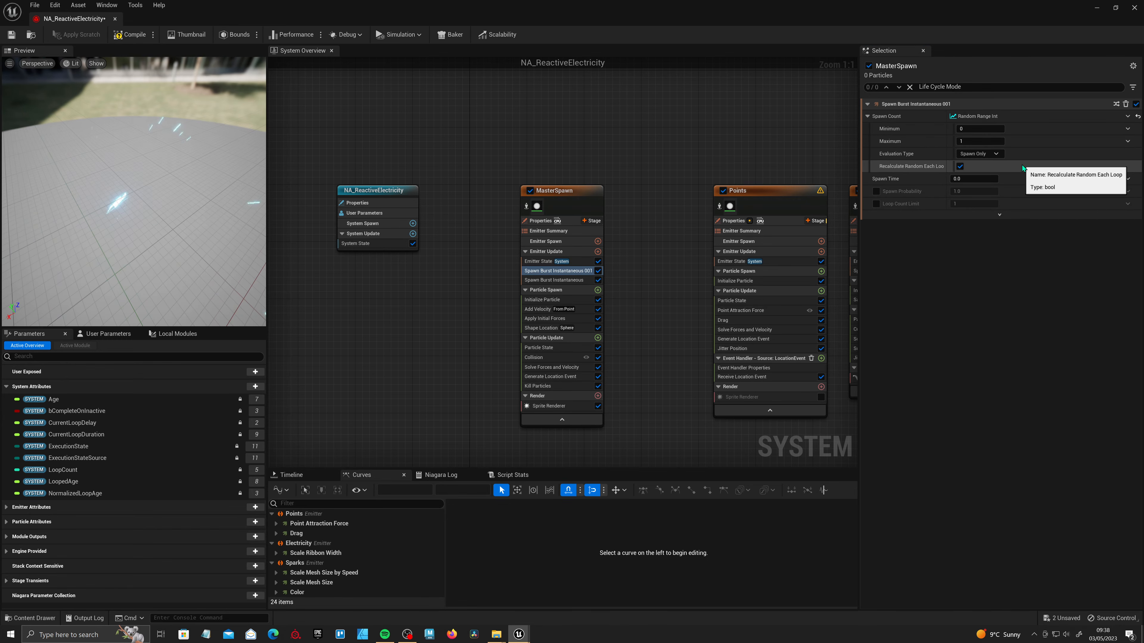
click(979, 128)
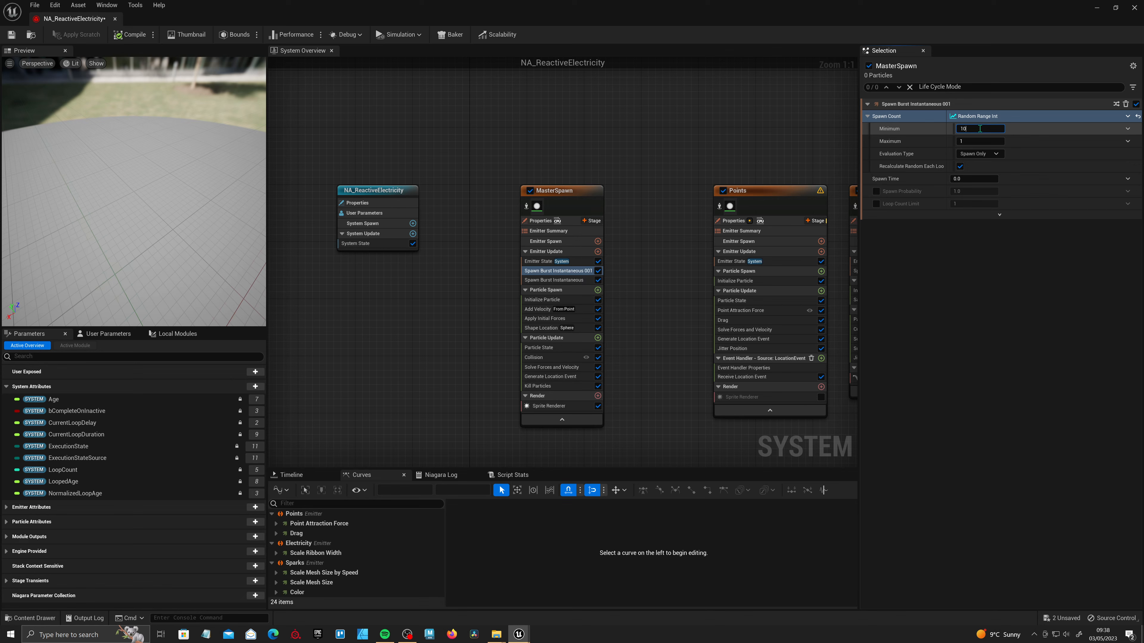
text(10)
key(Return)
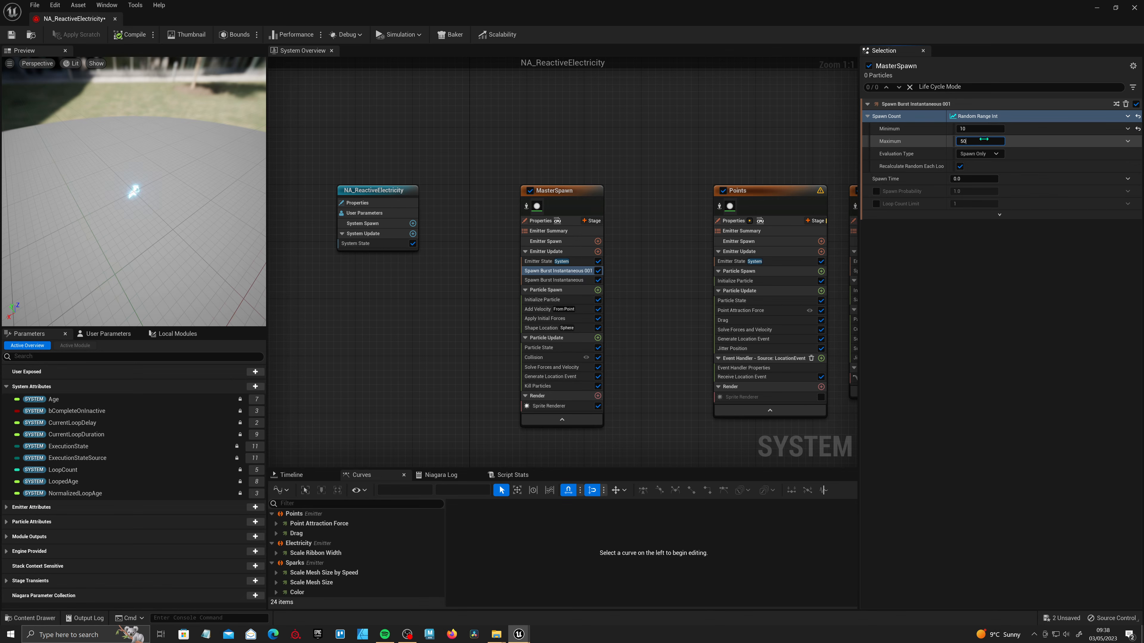
key(Return)
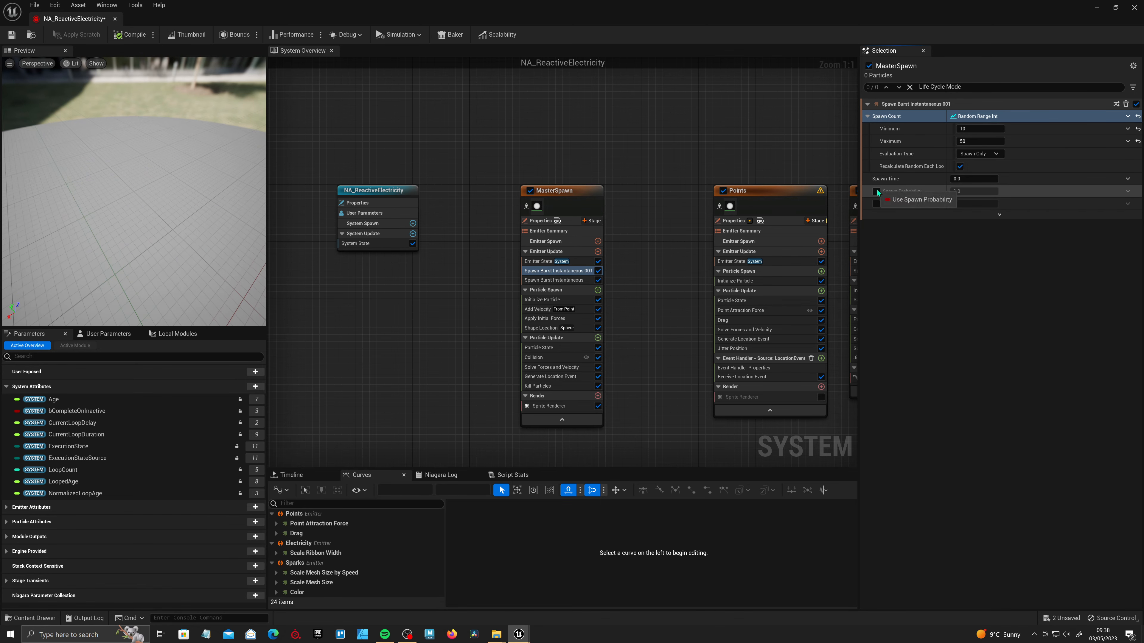
- Enable Spawn Probability at 0.5 and set Spawn Time to 0.1 in MasterSpawn's second Spawn Burst Instantaneous module
click(877, 191)
click(974, 192)
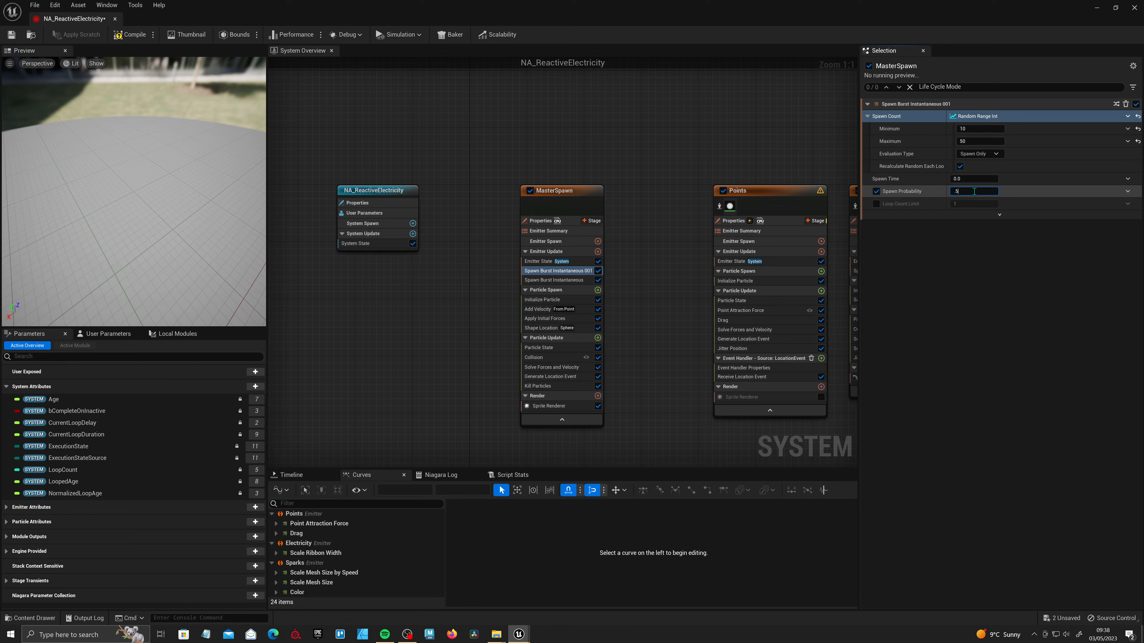
text(.5)
key(shift+Tab)
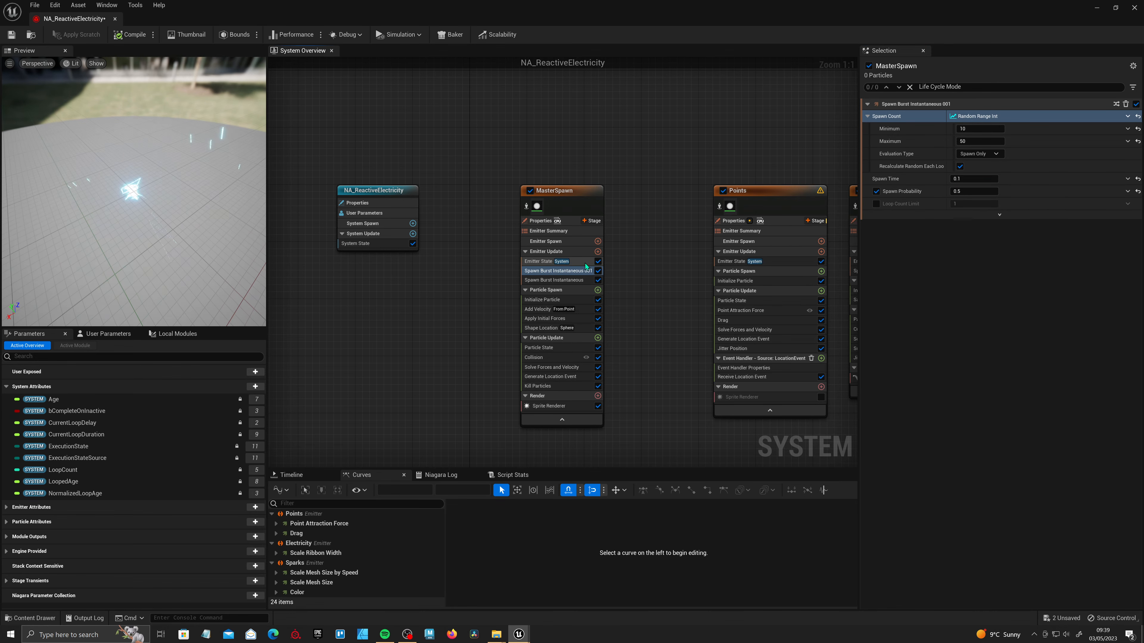
- Set MasterSpawn's Emitter State to Life Cycle Mode Self with a Loop Duration of 0.1, and view the effect in the level
click(549, 262)
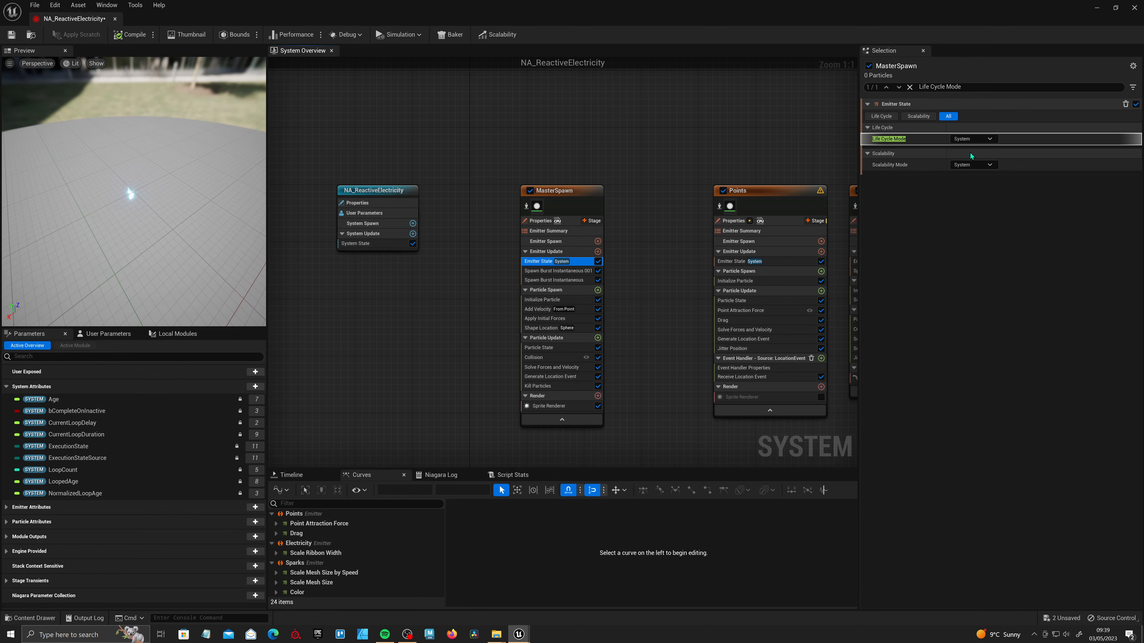
click(977, 139)
click(980, 165)
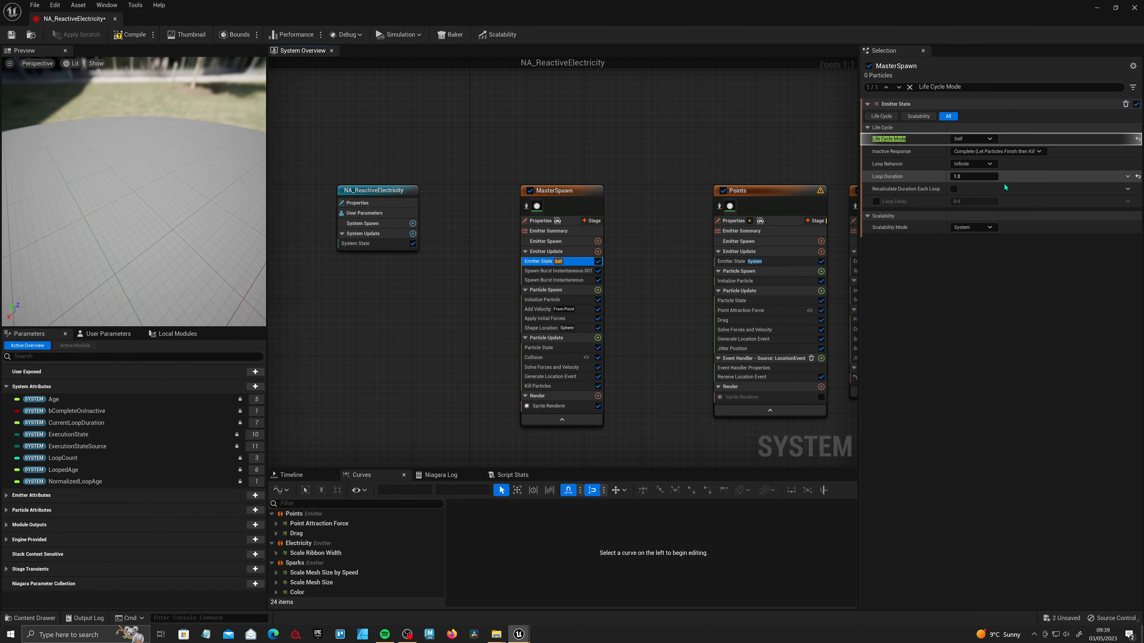
click(982, 177)
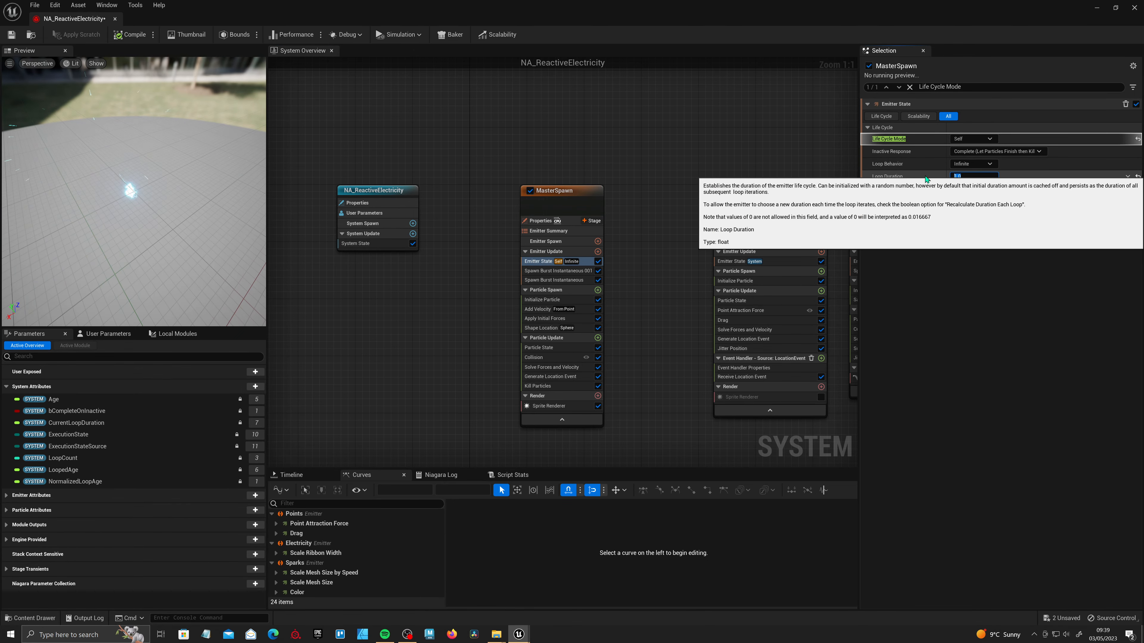
text(0.1)
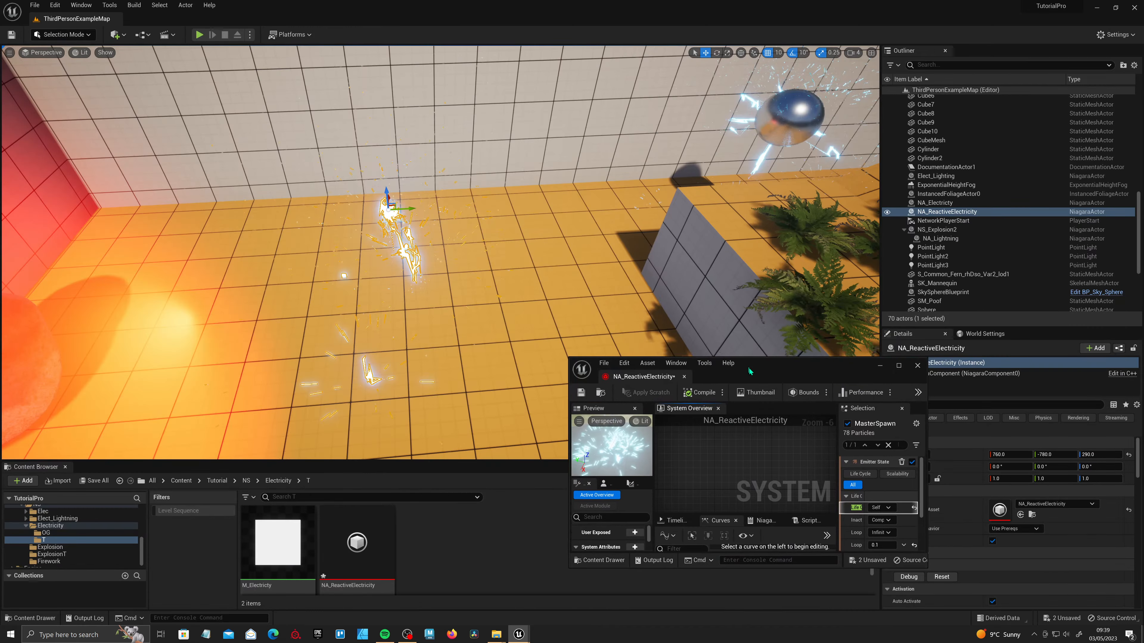
key(w)
right_drag(508, 264, 478, 263)
click(559, 261)
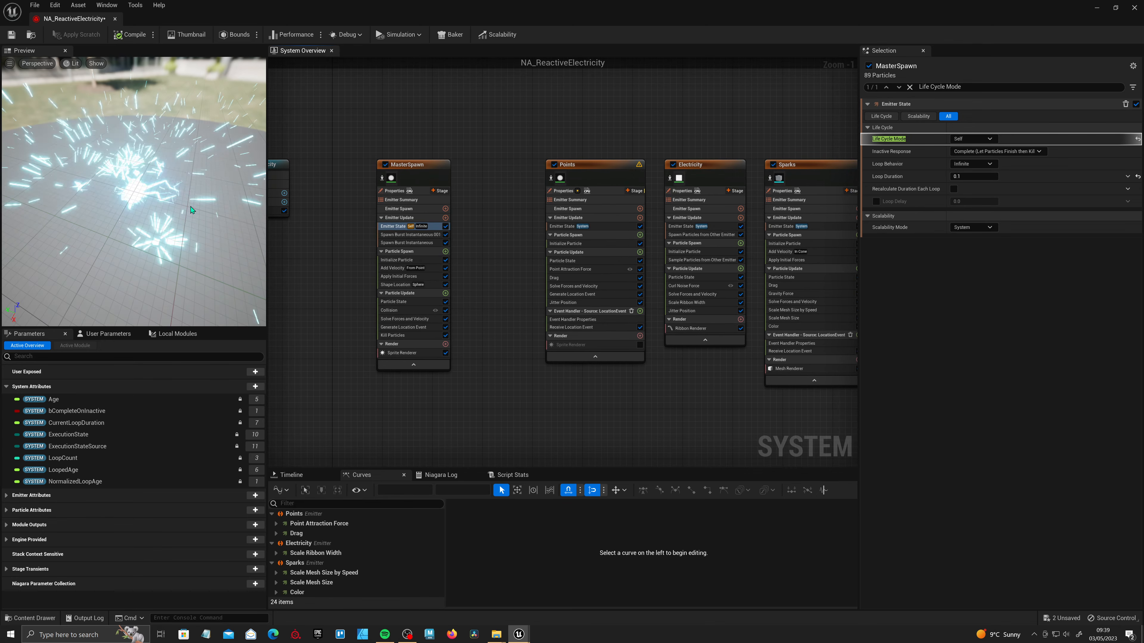
- Move the Electricity and Sparks emitters together farther away from the Points emitter in the system overview
right_drag(602, 123, 470, 130)
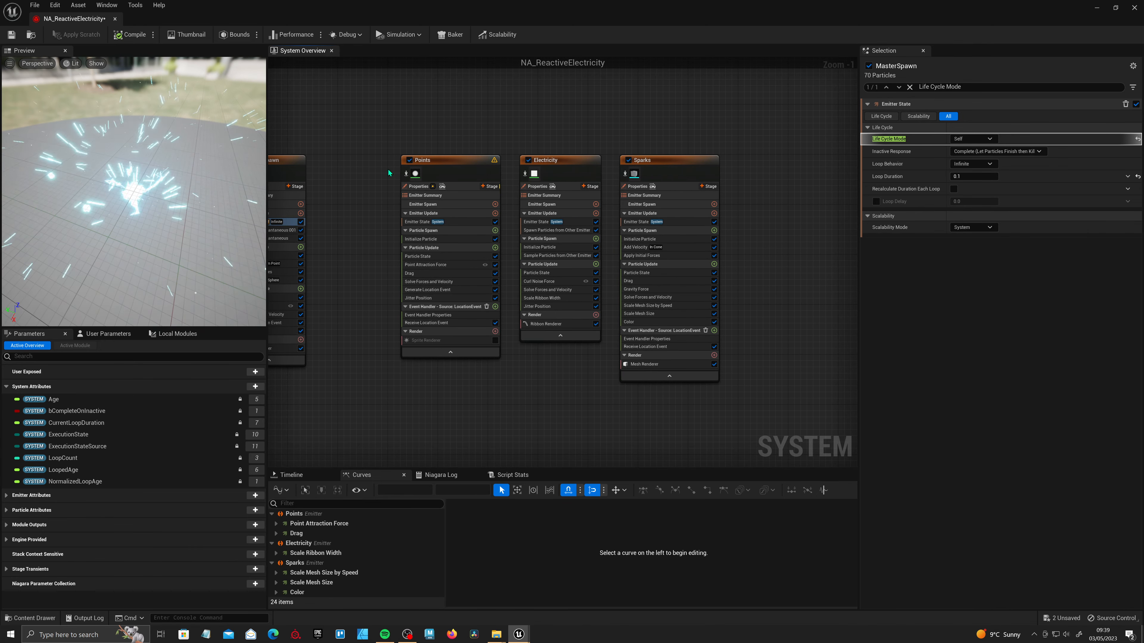
click(602, 110)
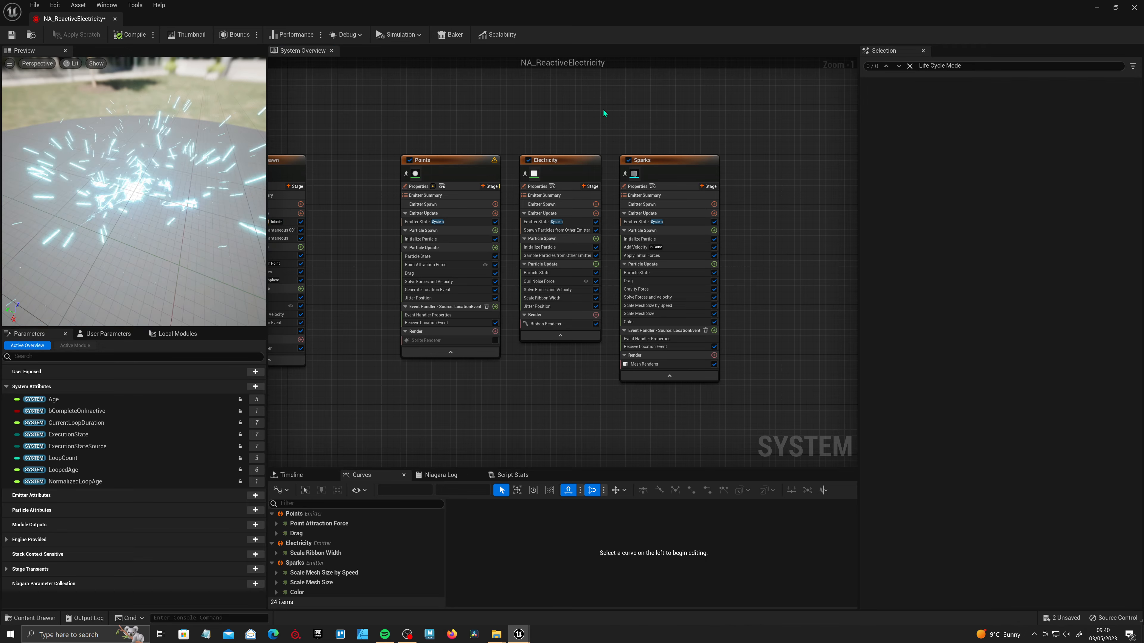
right_drag(603, 110, 684, 112)
drag(637, 110, 818, 371)
drag(653, 167, 754, 173)
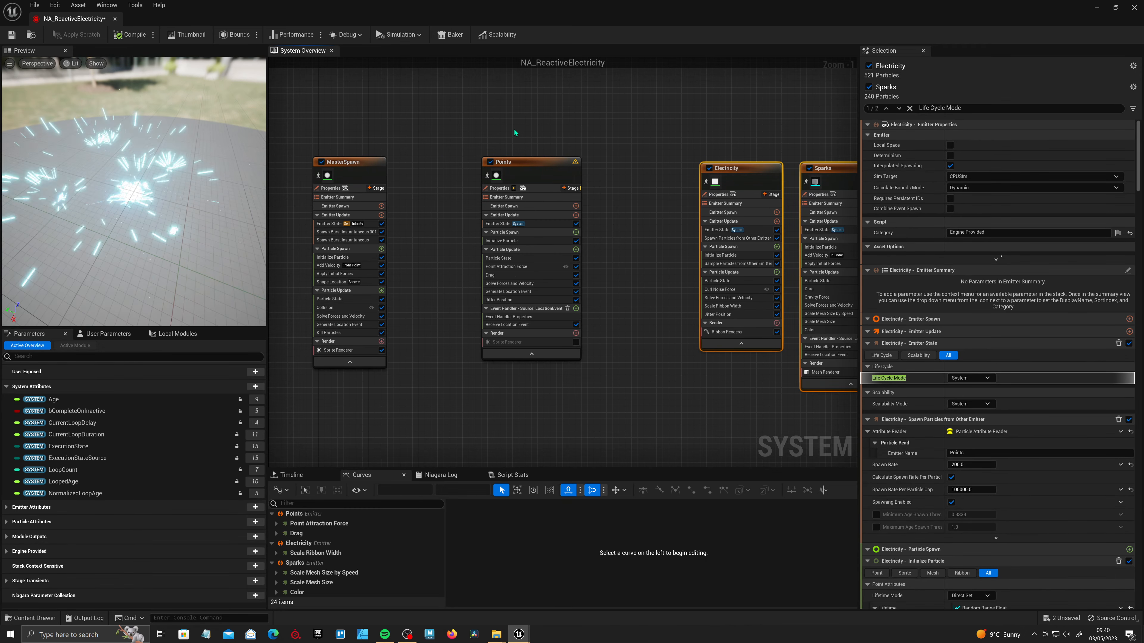
- Add a module for setting new or existing parameters to the Points emitter's Particle Spawn
click(535, 163)
scroll(618, 209, up, 1)
right_drag(618, 209, 706, 213)
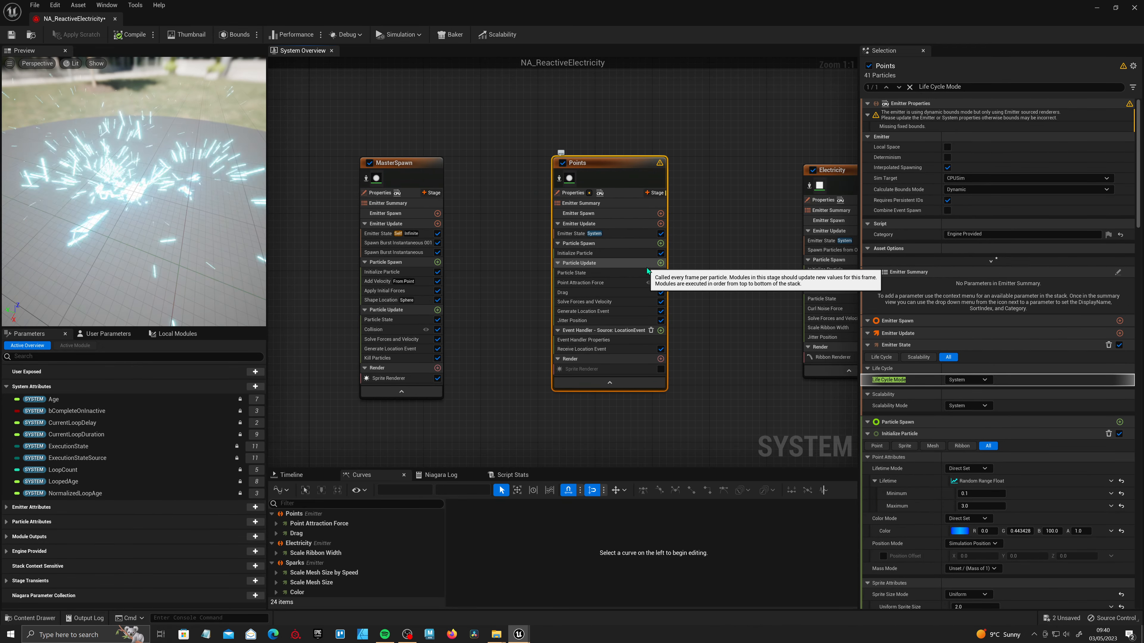
click(661, 243)
text(set)
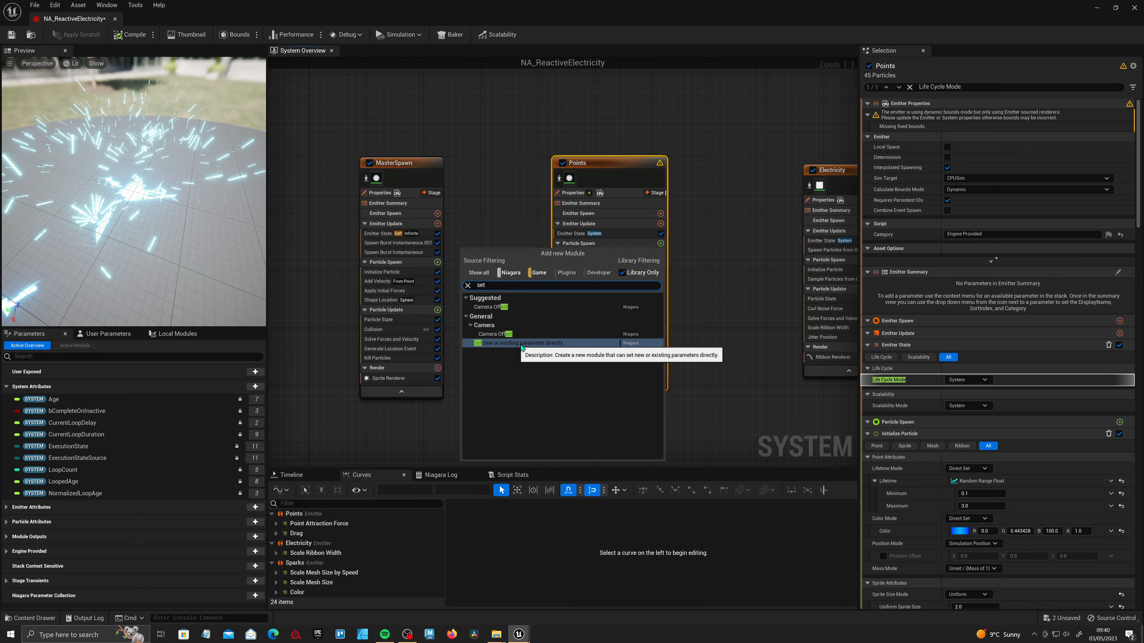
click(569, 344)
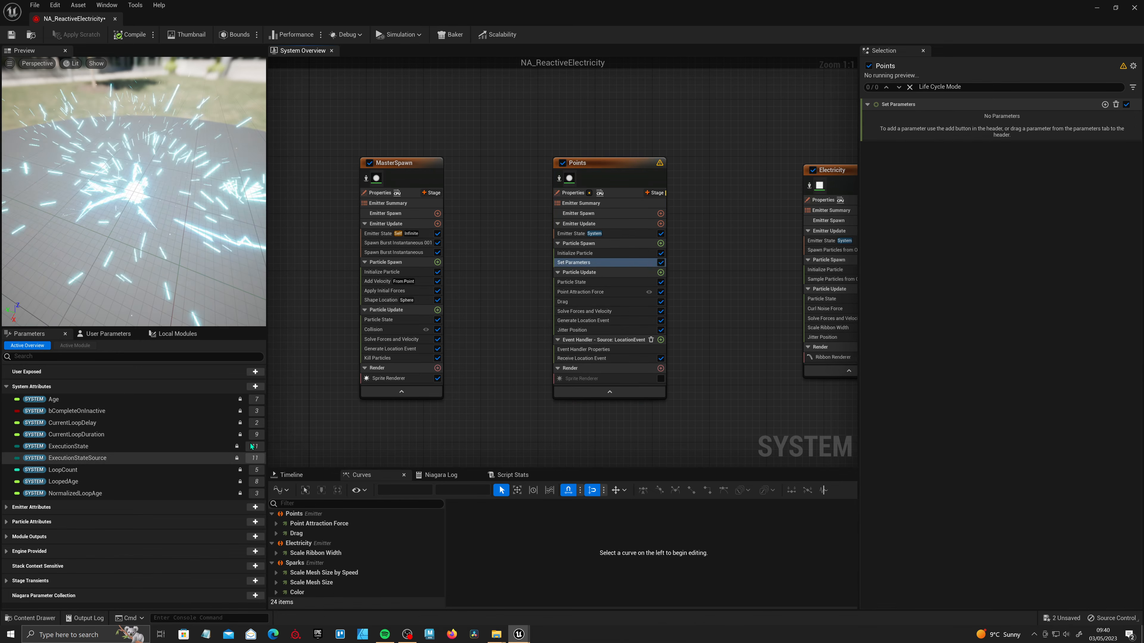
- Create a new Position-type particle attribute named NewLocation
click(12, 524)
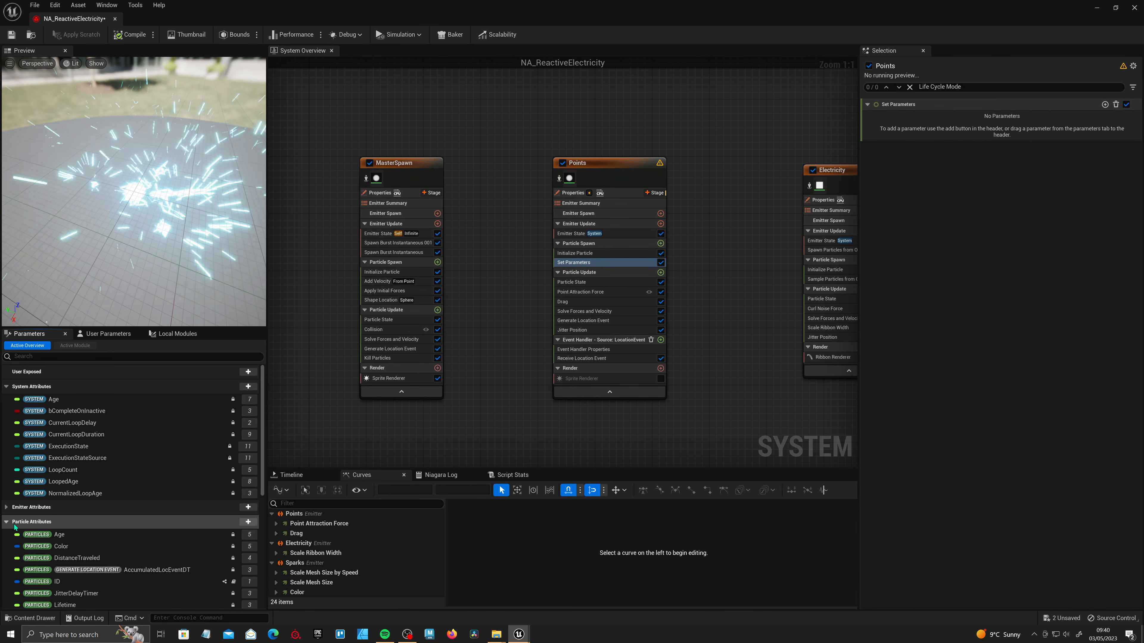
click(252, 524)
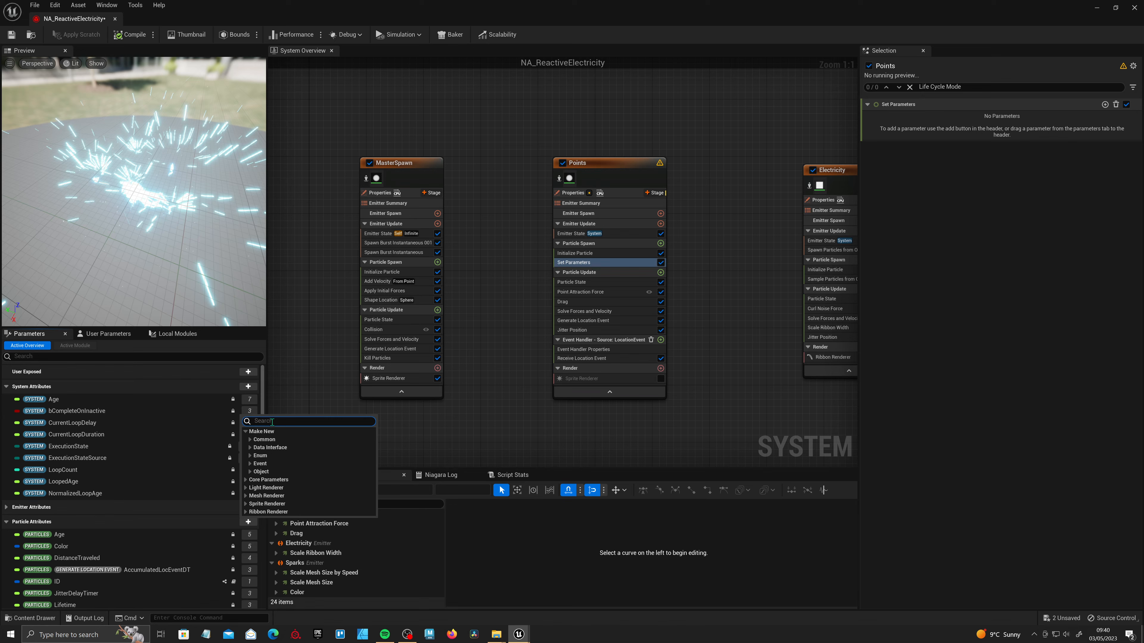
text(pos)
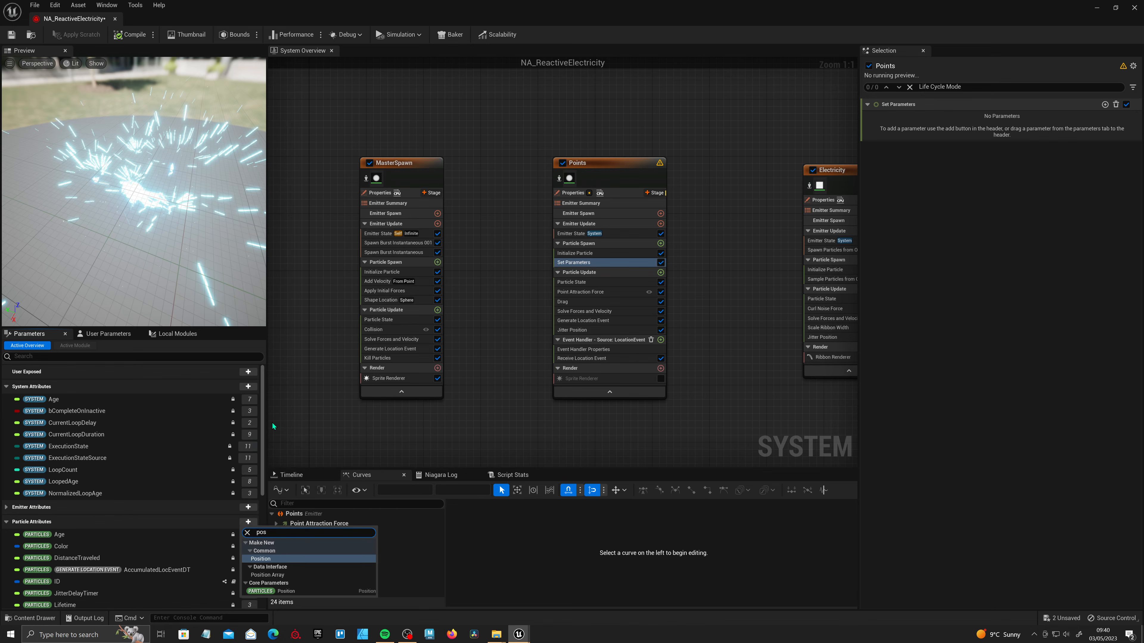
click(269, 558)
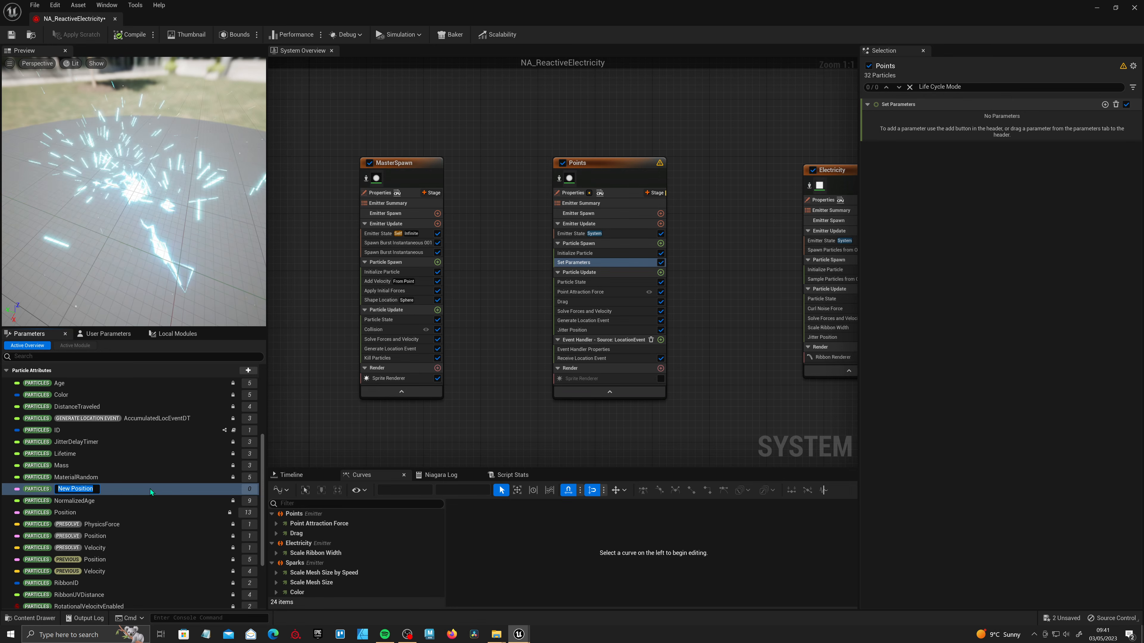
text(NewL)
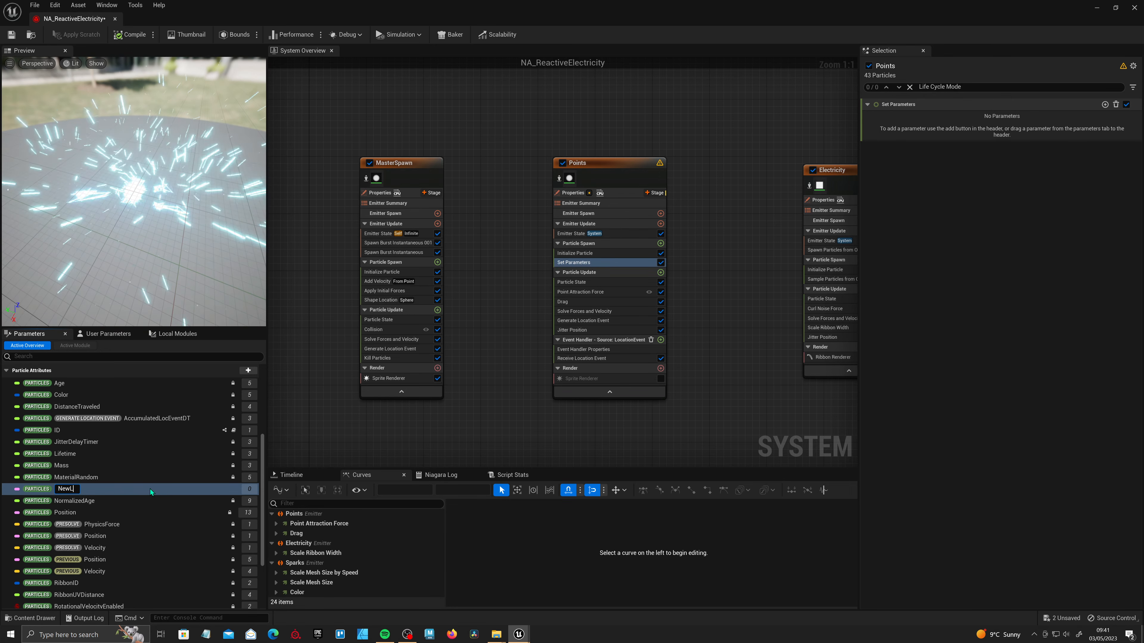
text(ocation)
key(Return)
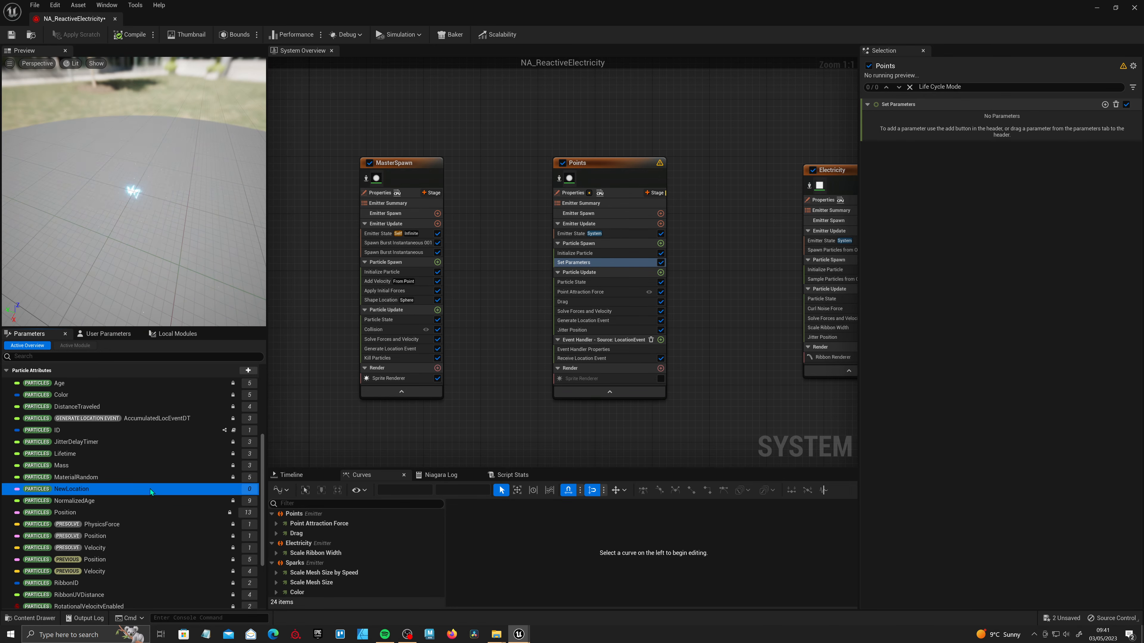
- Assign NewLocation to Points' empty Set Parameters module and add a NewLocation setter after Receive Location Event in its event handler
drag(96, 493, 946, 144)
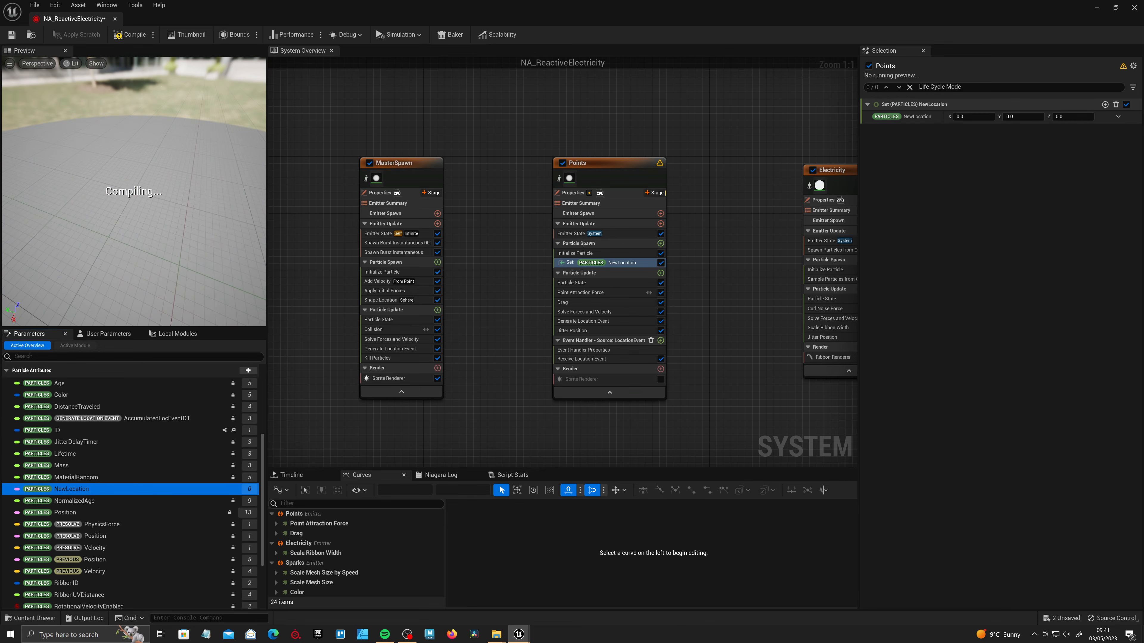
right_drag(589, 345, 555, 358)
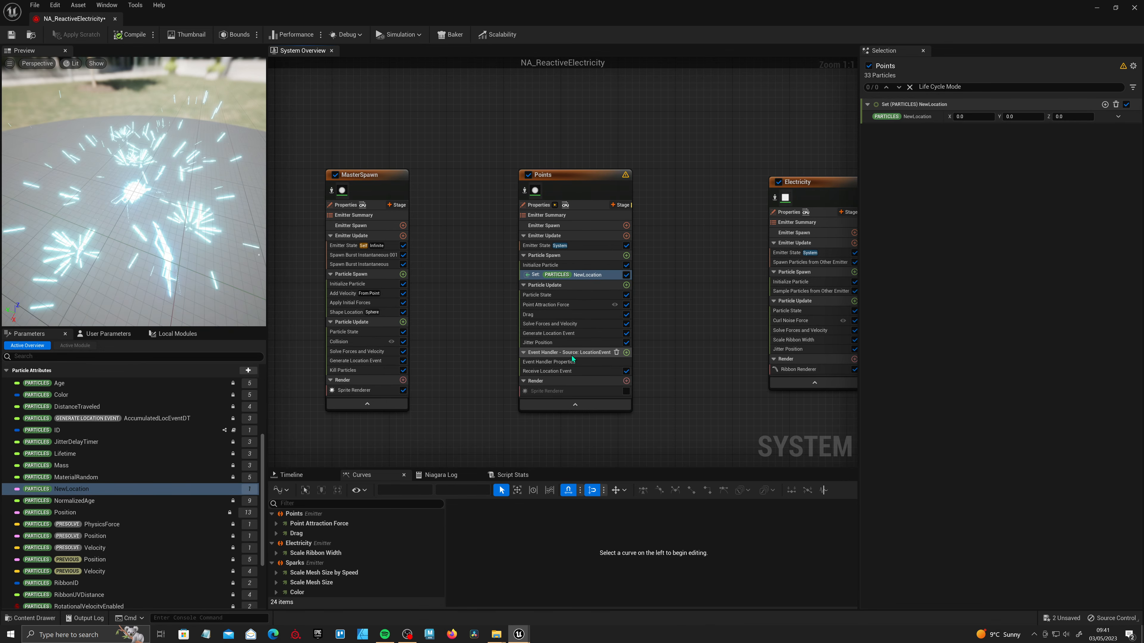
drag(82, 491, 564, 379)
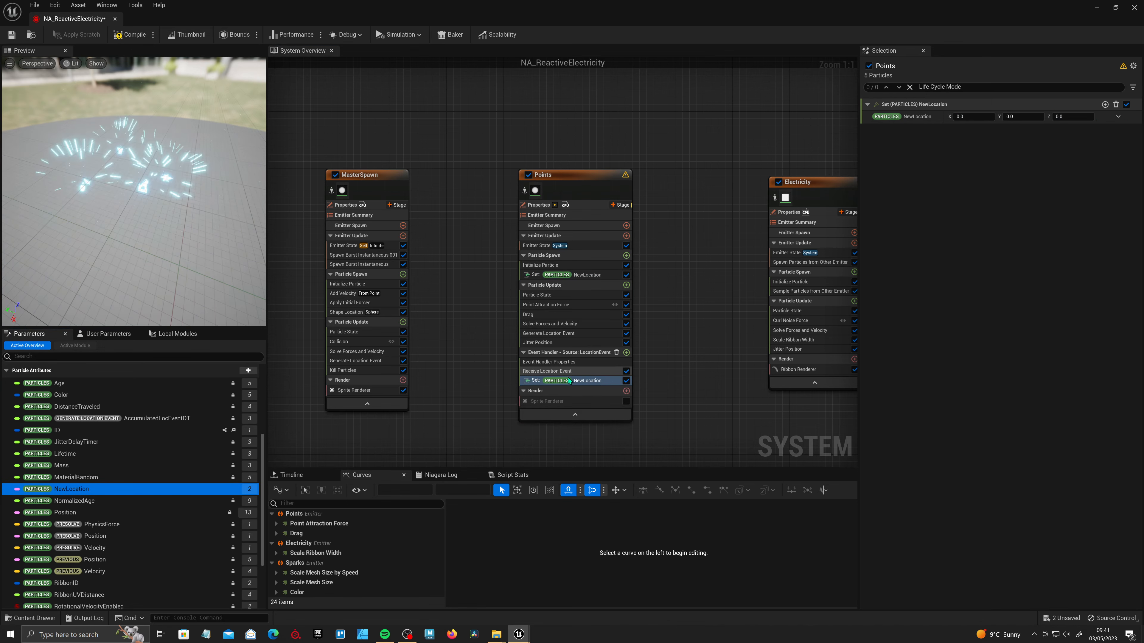
- Set the Position mode of Points' Receive Location Event module to Output
click(586, 371)
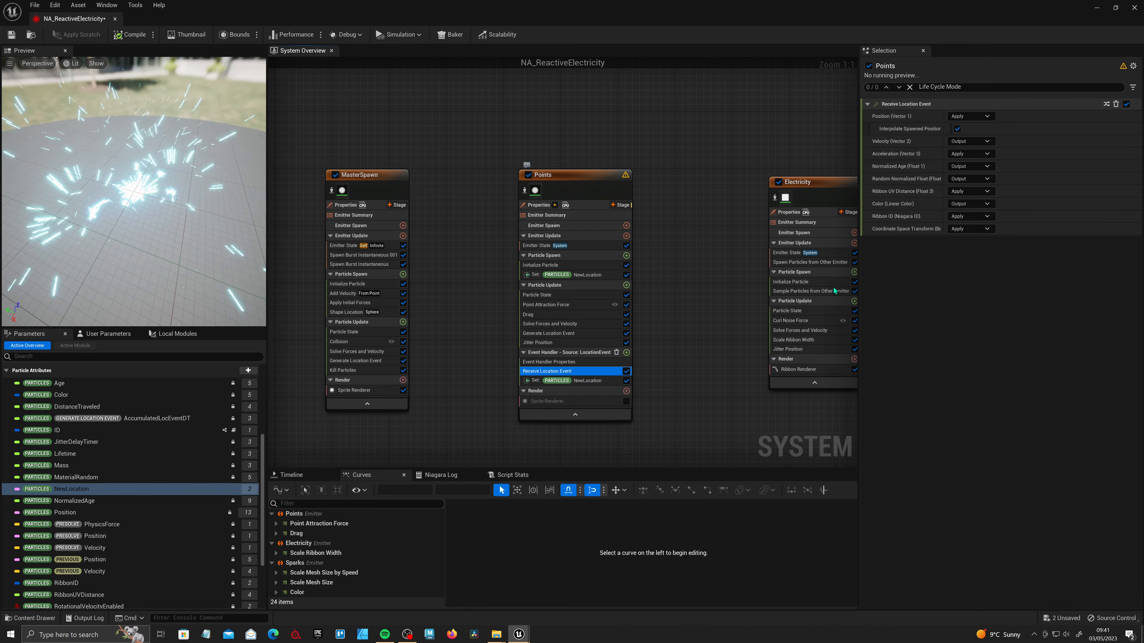
click(984, 117)
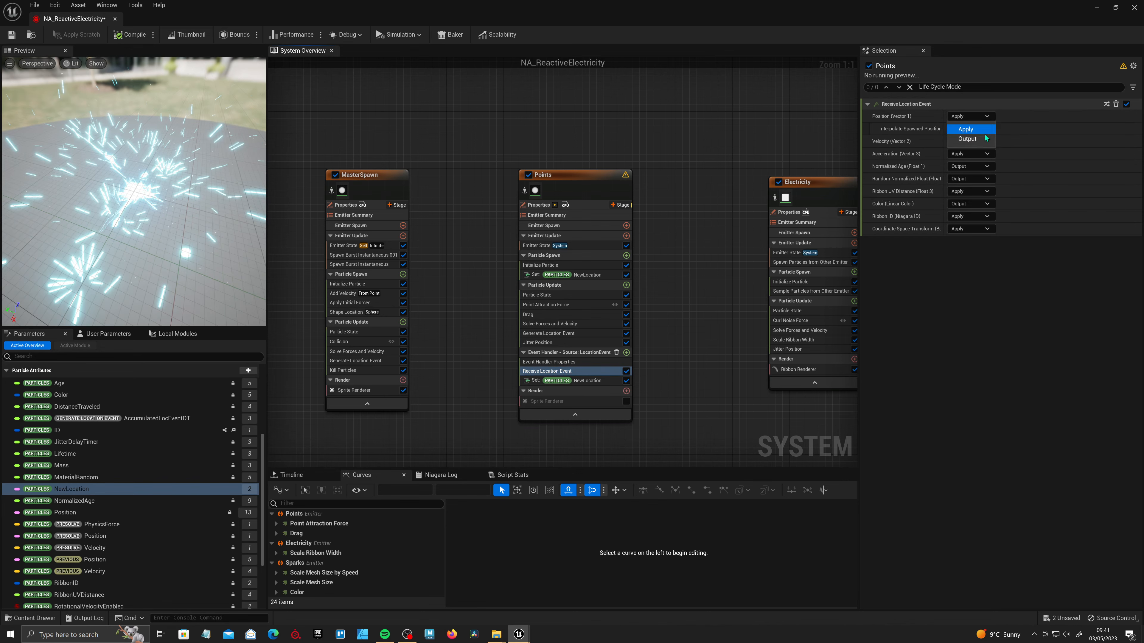
click(967, 139)
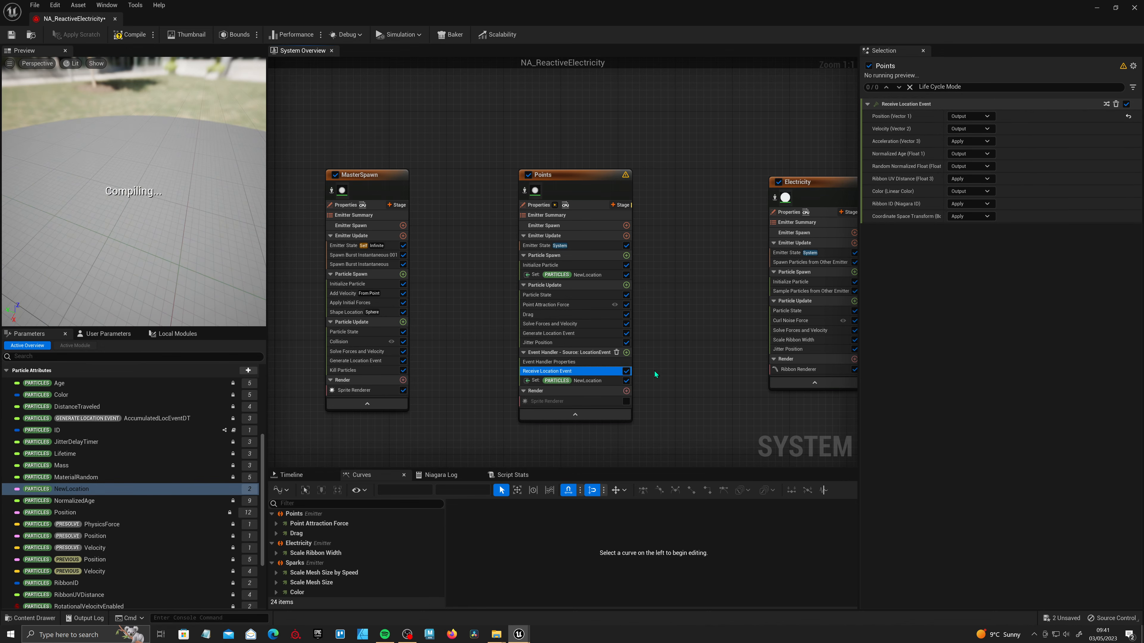
- Link the NewLocation setter in Points' event handler to the Receive Location Event output Vector_1
click(607, 382)
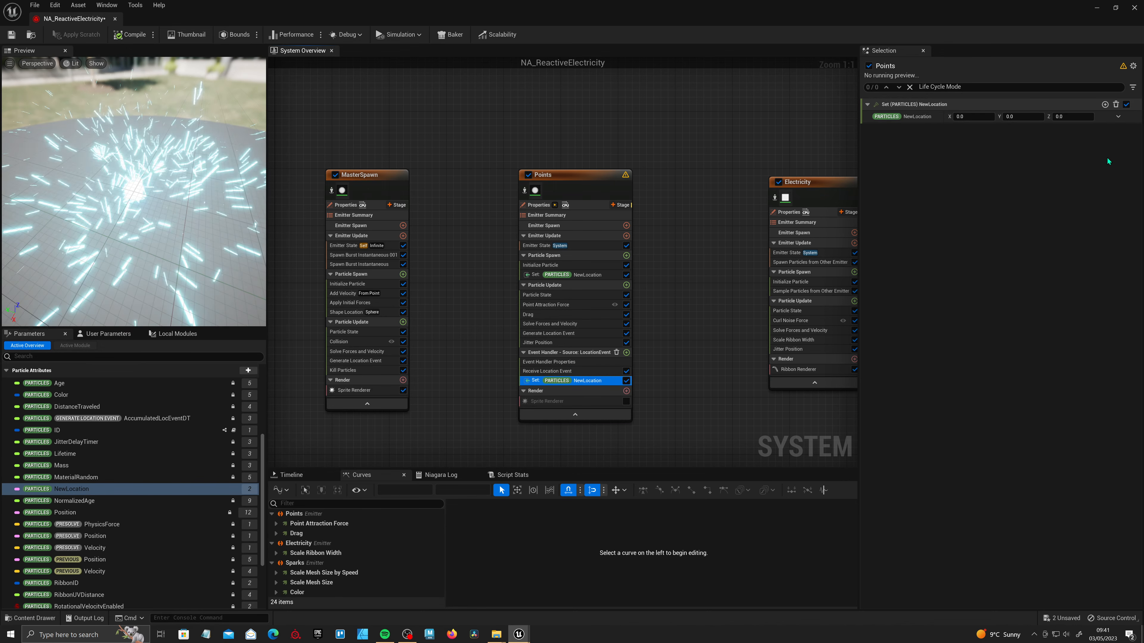
click(1119, 116)
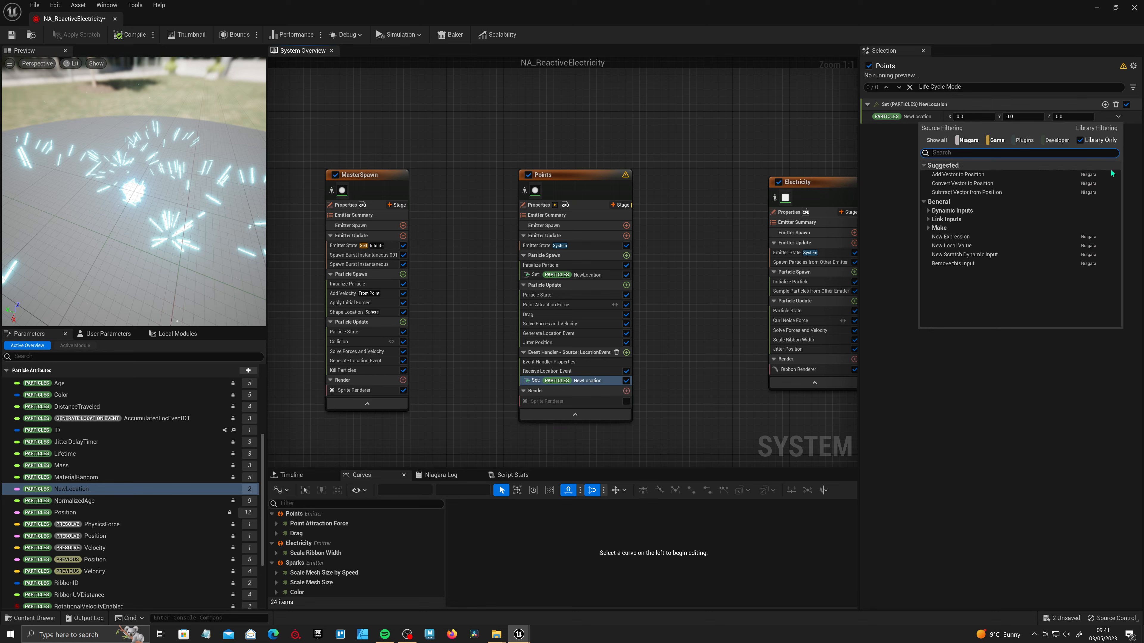
text(reac)
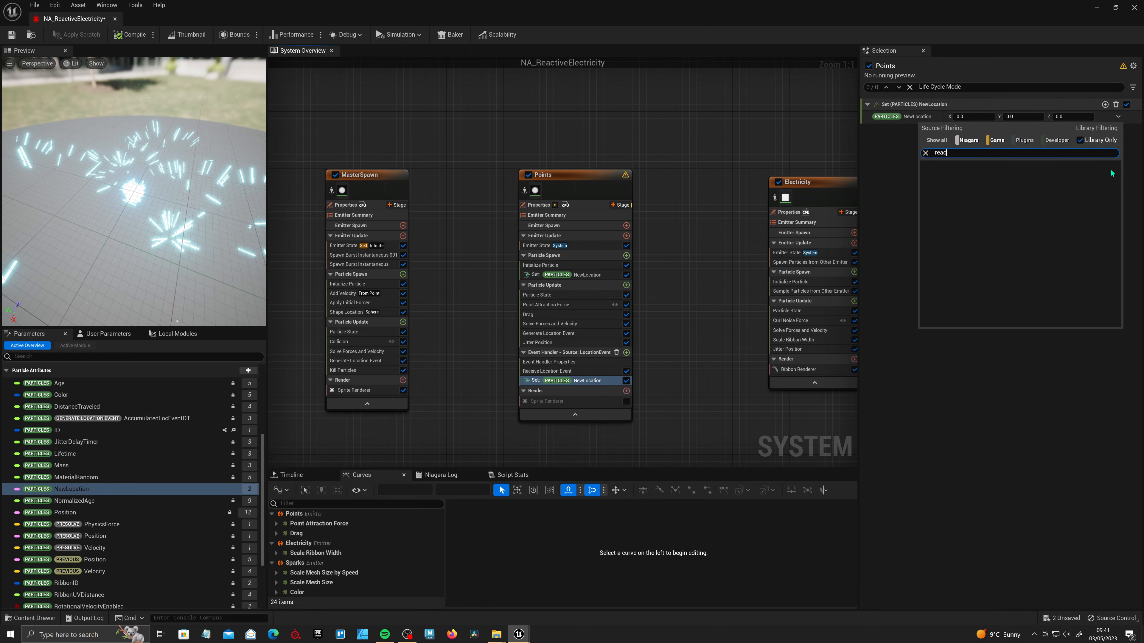
key(BackSpace)
key(BackSpace)
text(c)
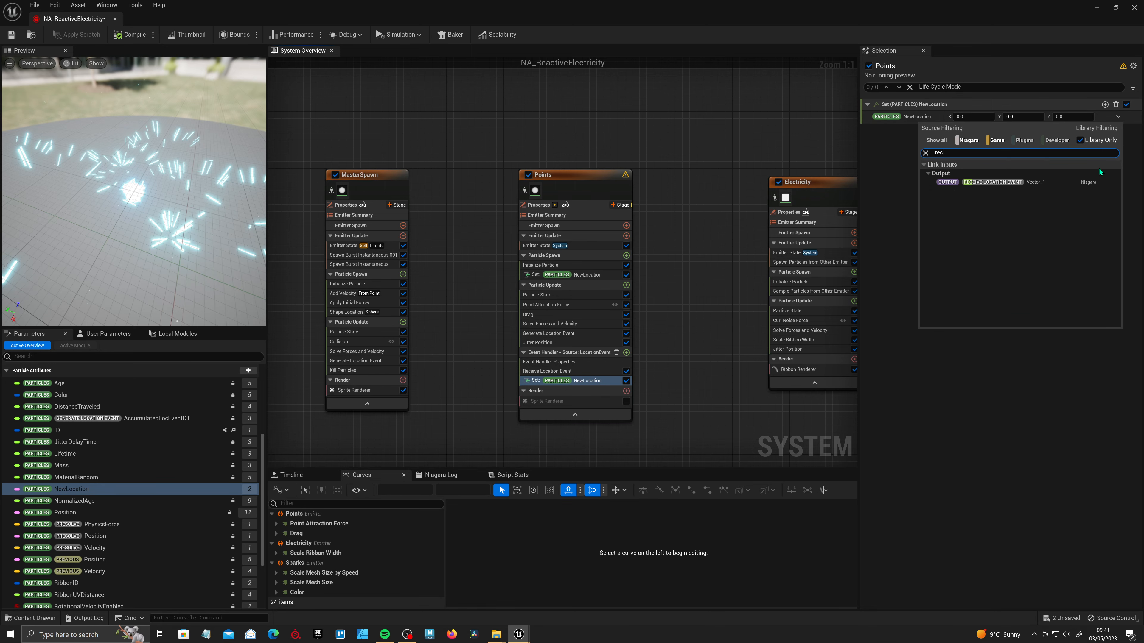
click(993, 182)
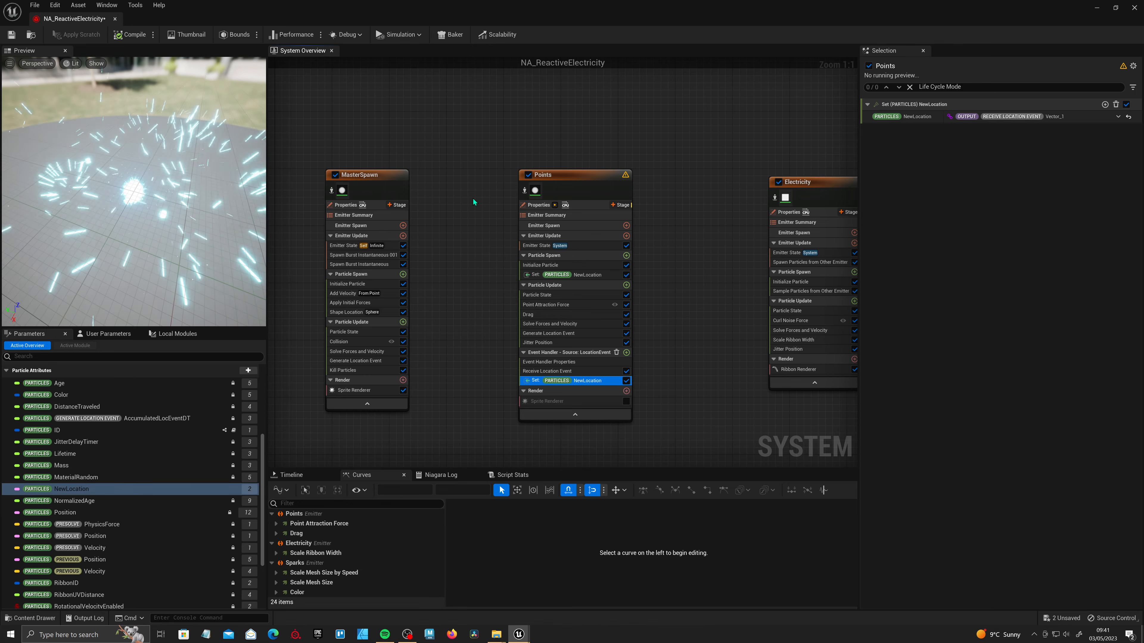
drag(464, 134, 341, 409)
click(577, 379)
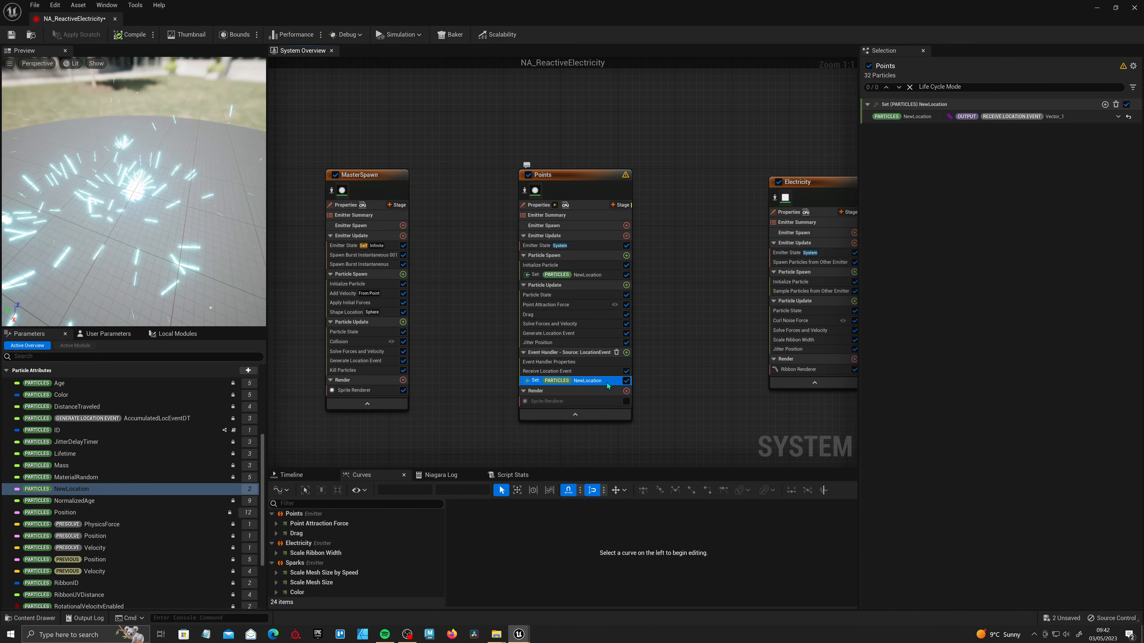
- Use NewLocation as the Attractor Position of Points' Point Attraction Force and compile the system
click(578, 310)
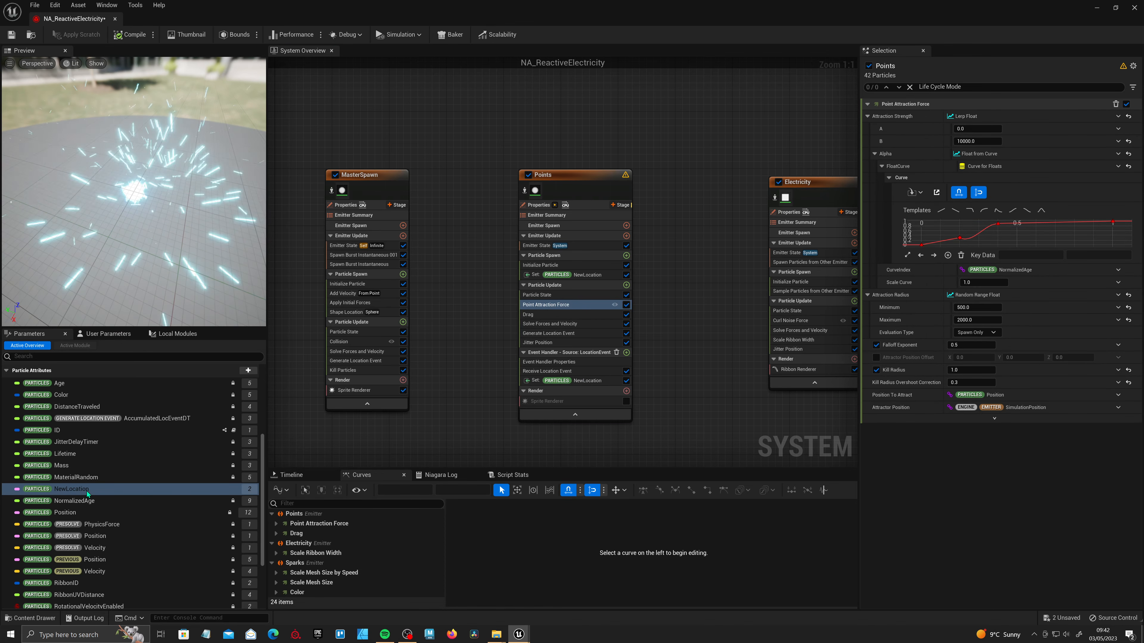
drag(82, 492, 940, 431)
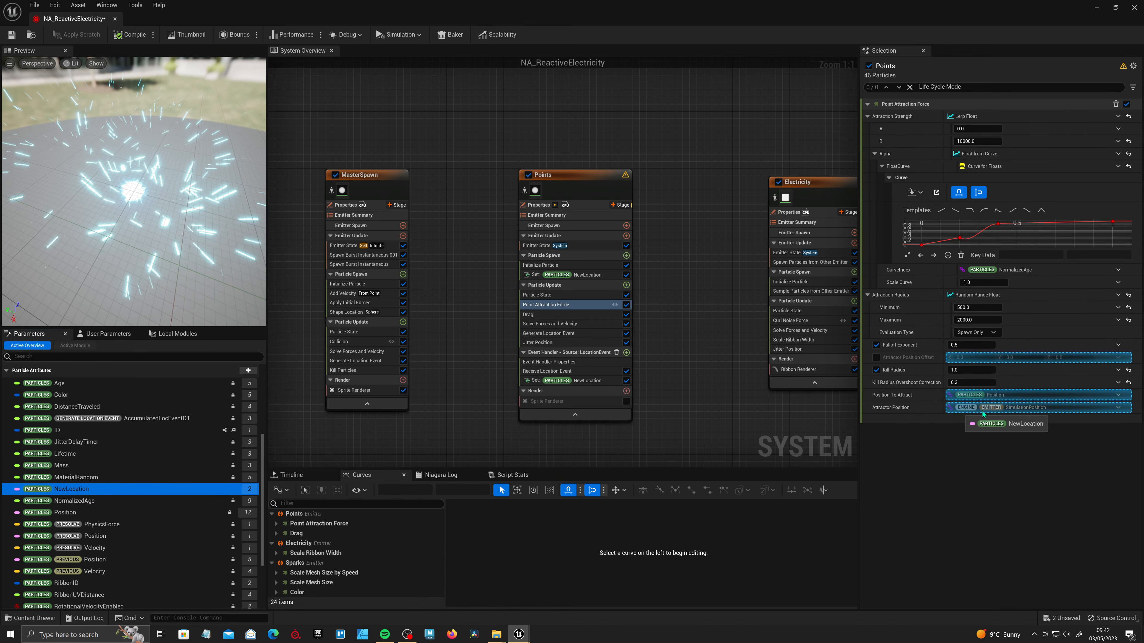
drag(1006, 412, 1006, 412)
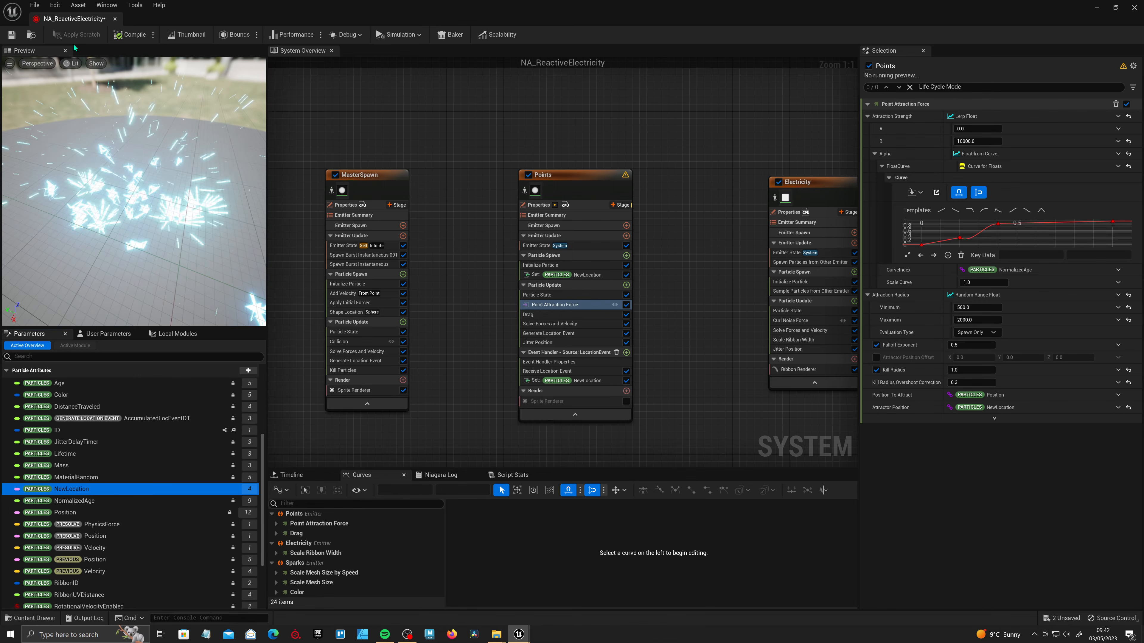
click(141, 39)
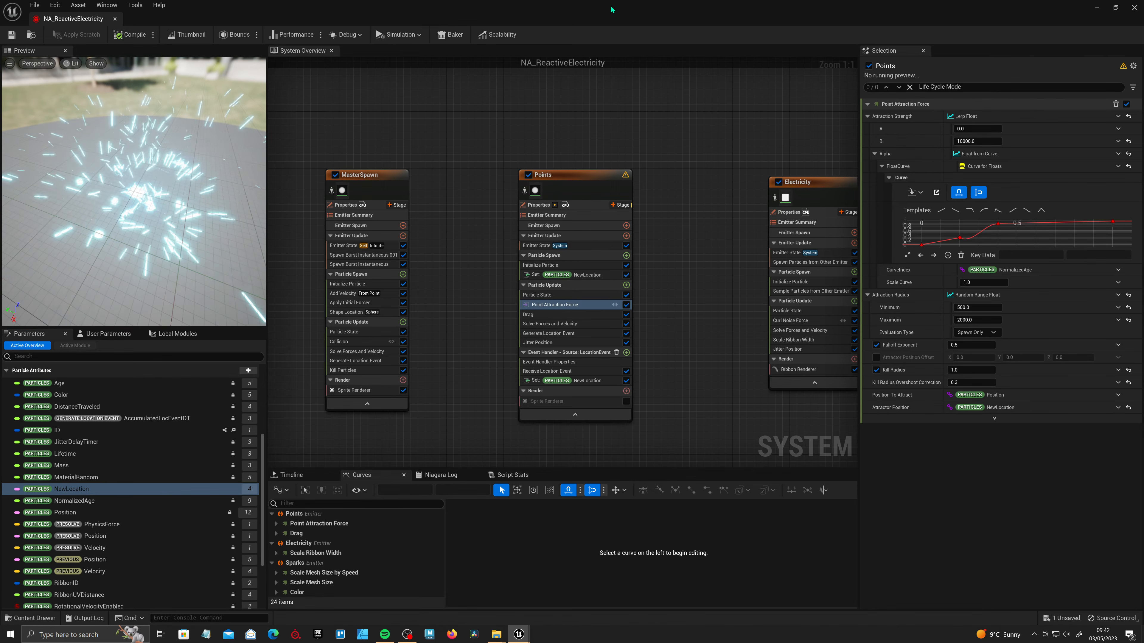
- Expose the level viewport beside the Niagara editor and adjust the Kill Radius Overshoot Correction of Points' Point Attraction Force
drag(605, 8, 701, 410)
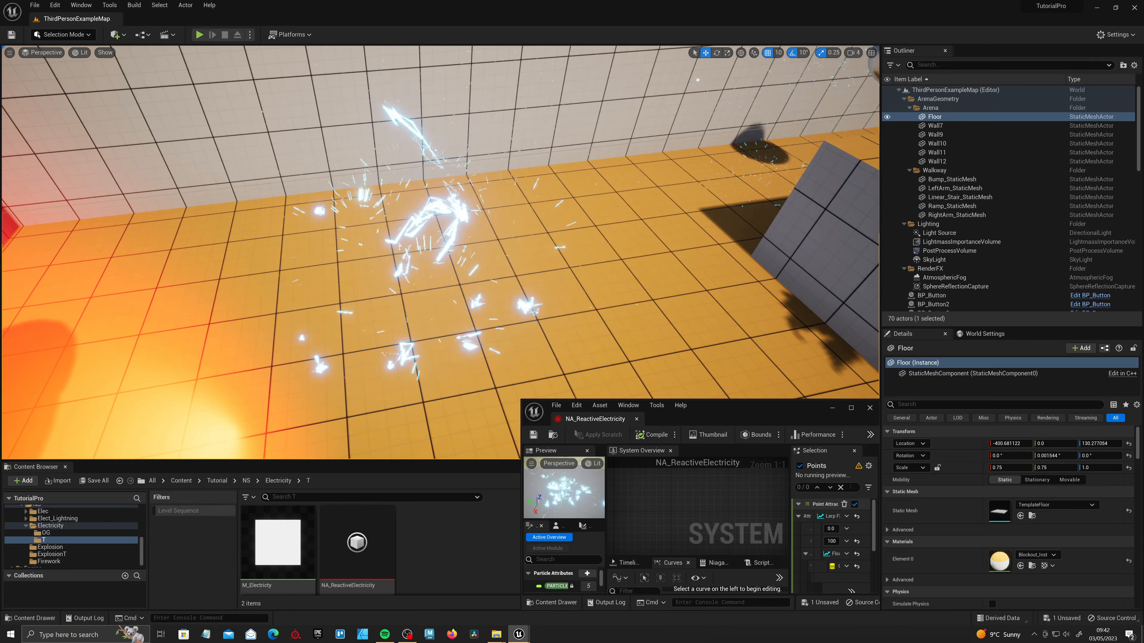
right_drag(646, 315, 646, 315)
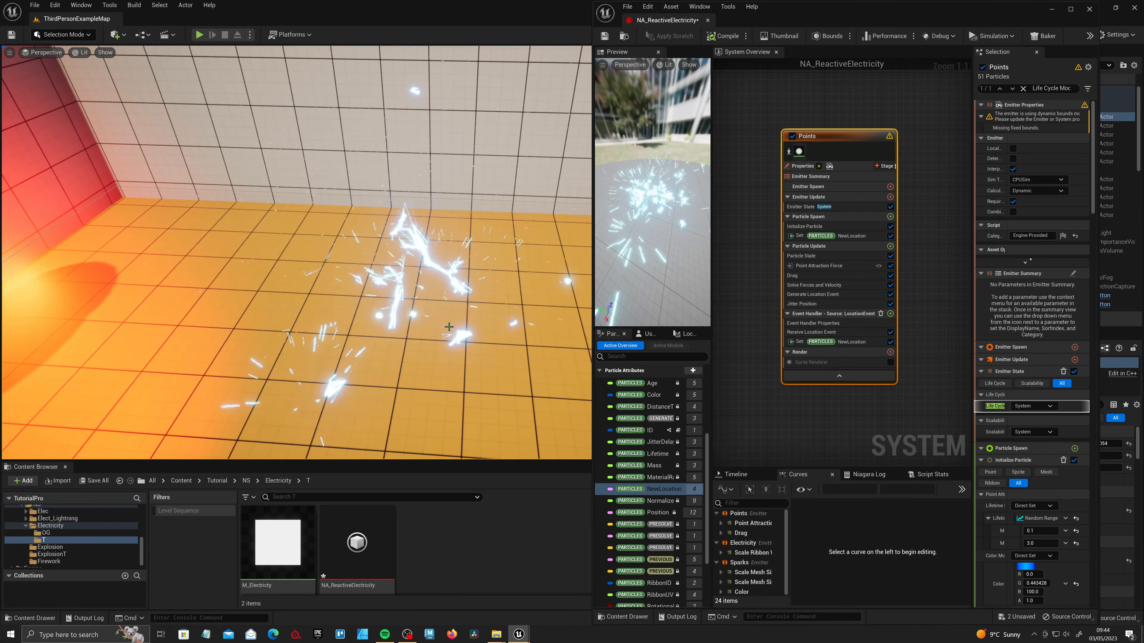
click(833, 265)
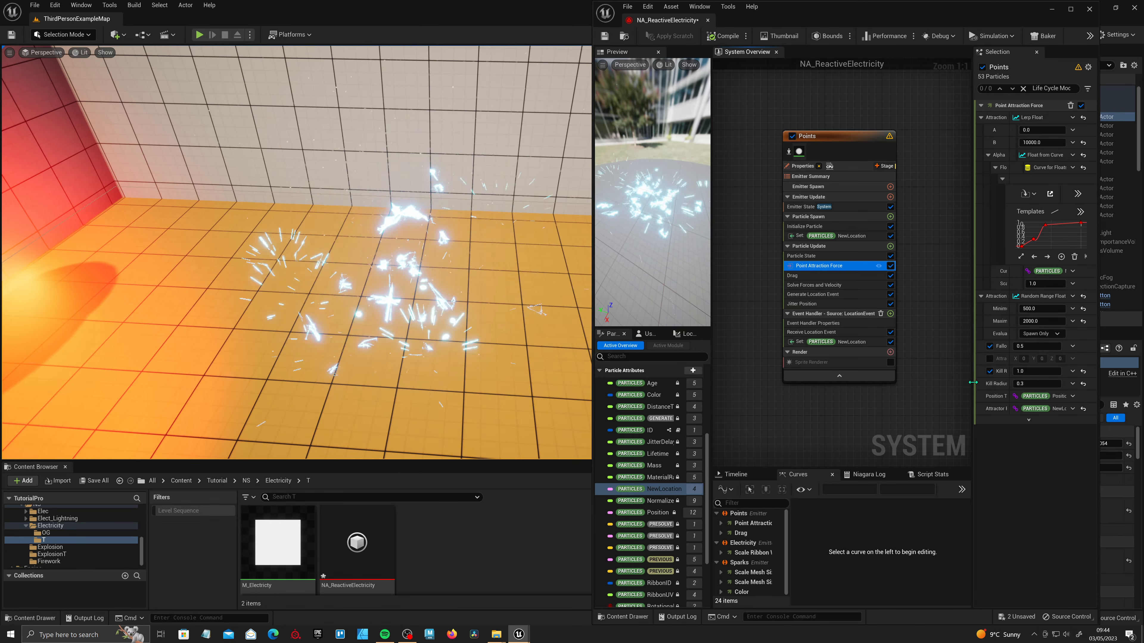
drag(973, 387, 921, 396)
mouse_move(875, 400)
right_down()
mouse_move(833, 399)
mouse_move(872, 402)
right_up()
click(1002, 383)
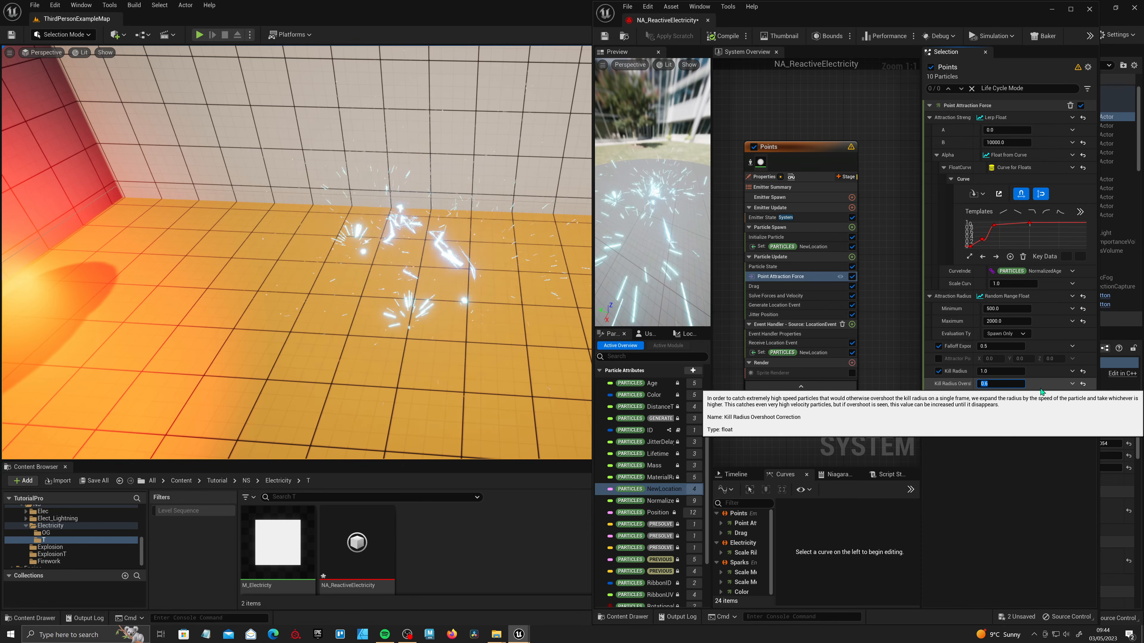
right_drag(473, 328, 518, 345)
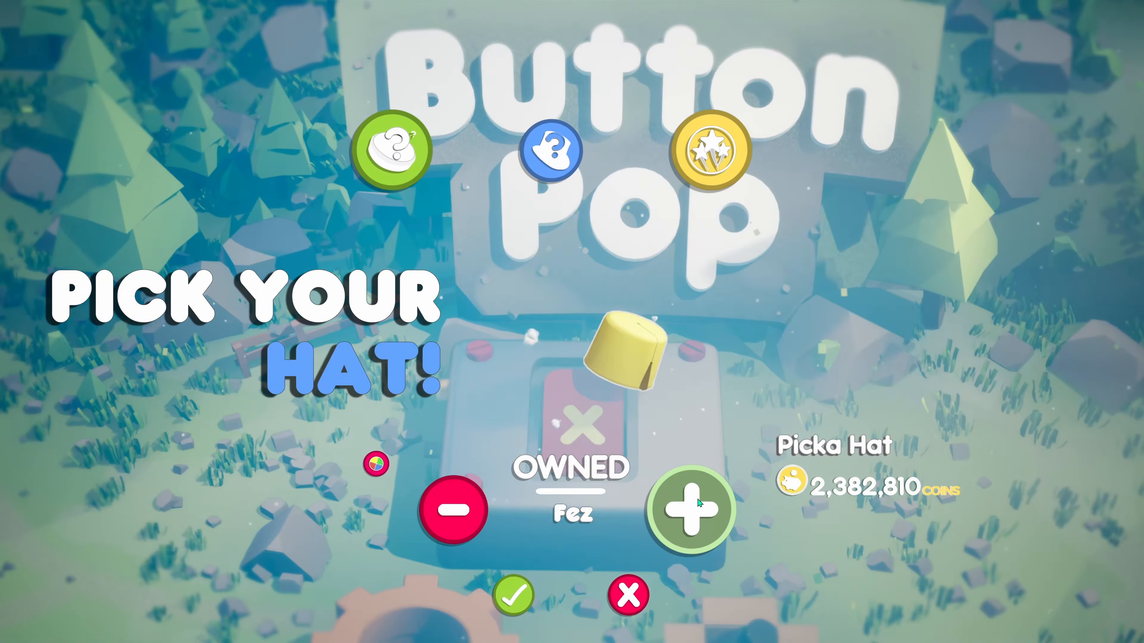
click(699, 504)
click(698, 503)
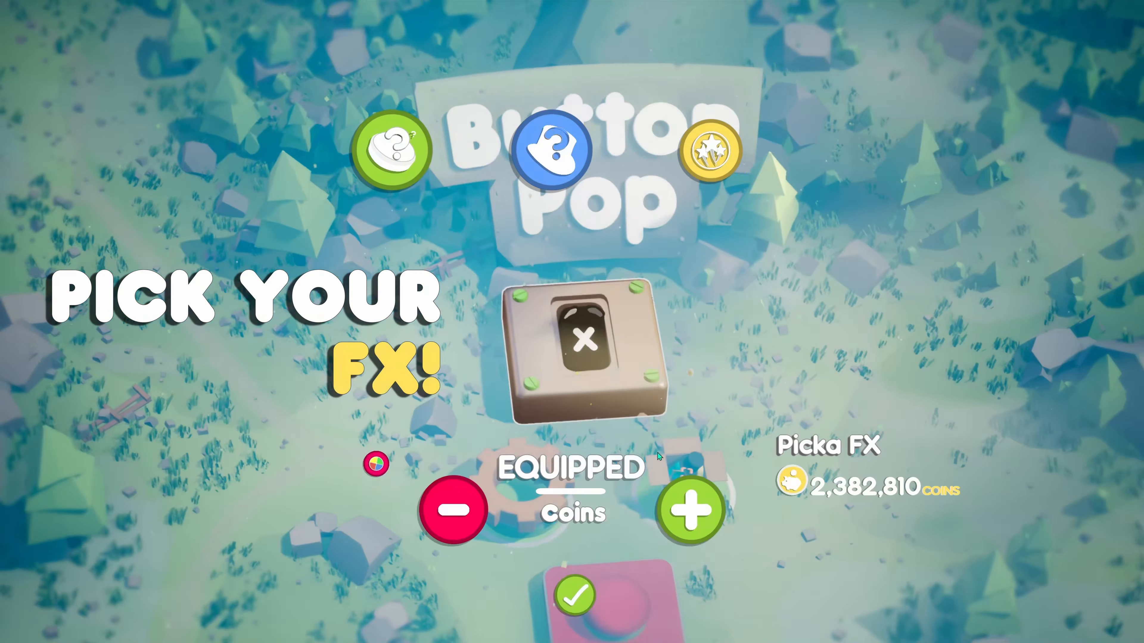
click(685, 506)
click(686, 507)
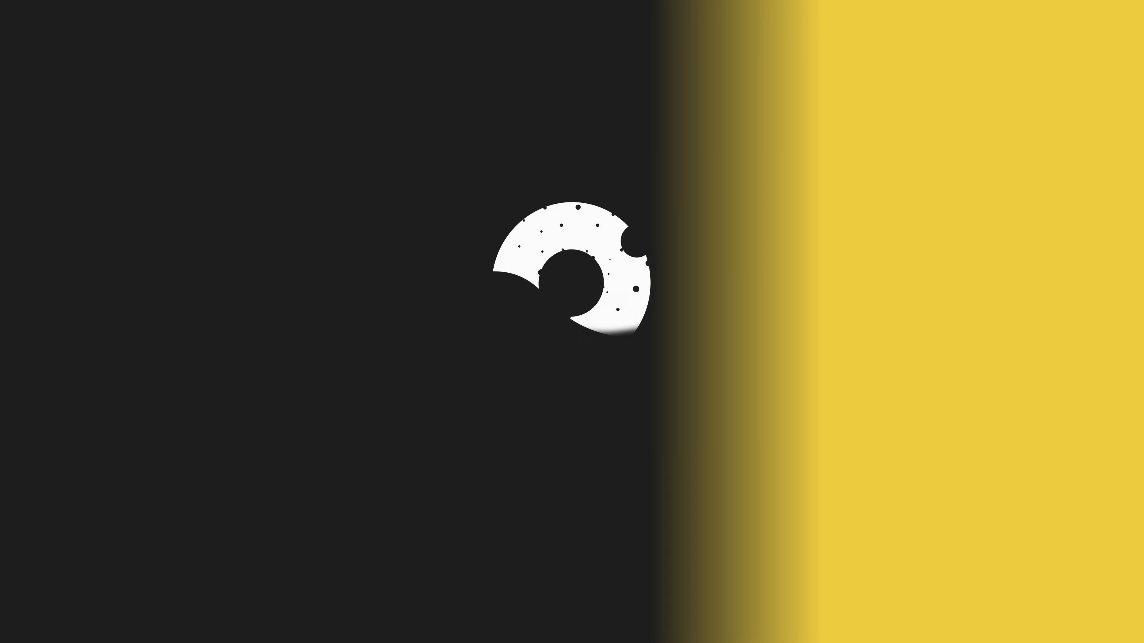